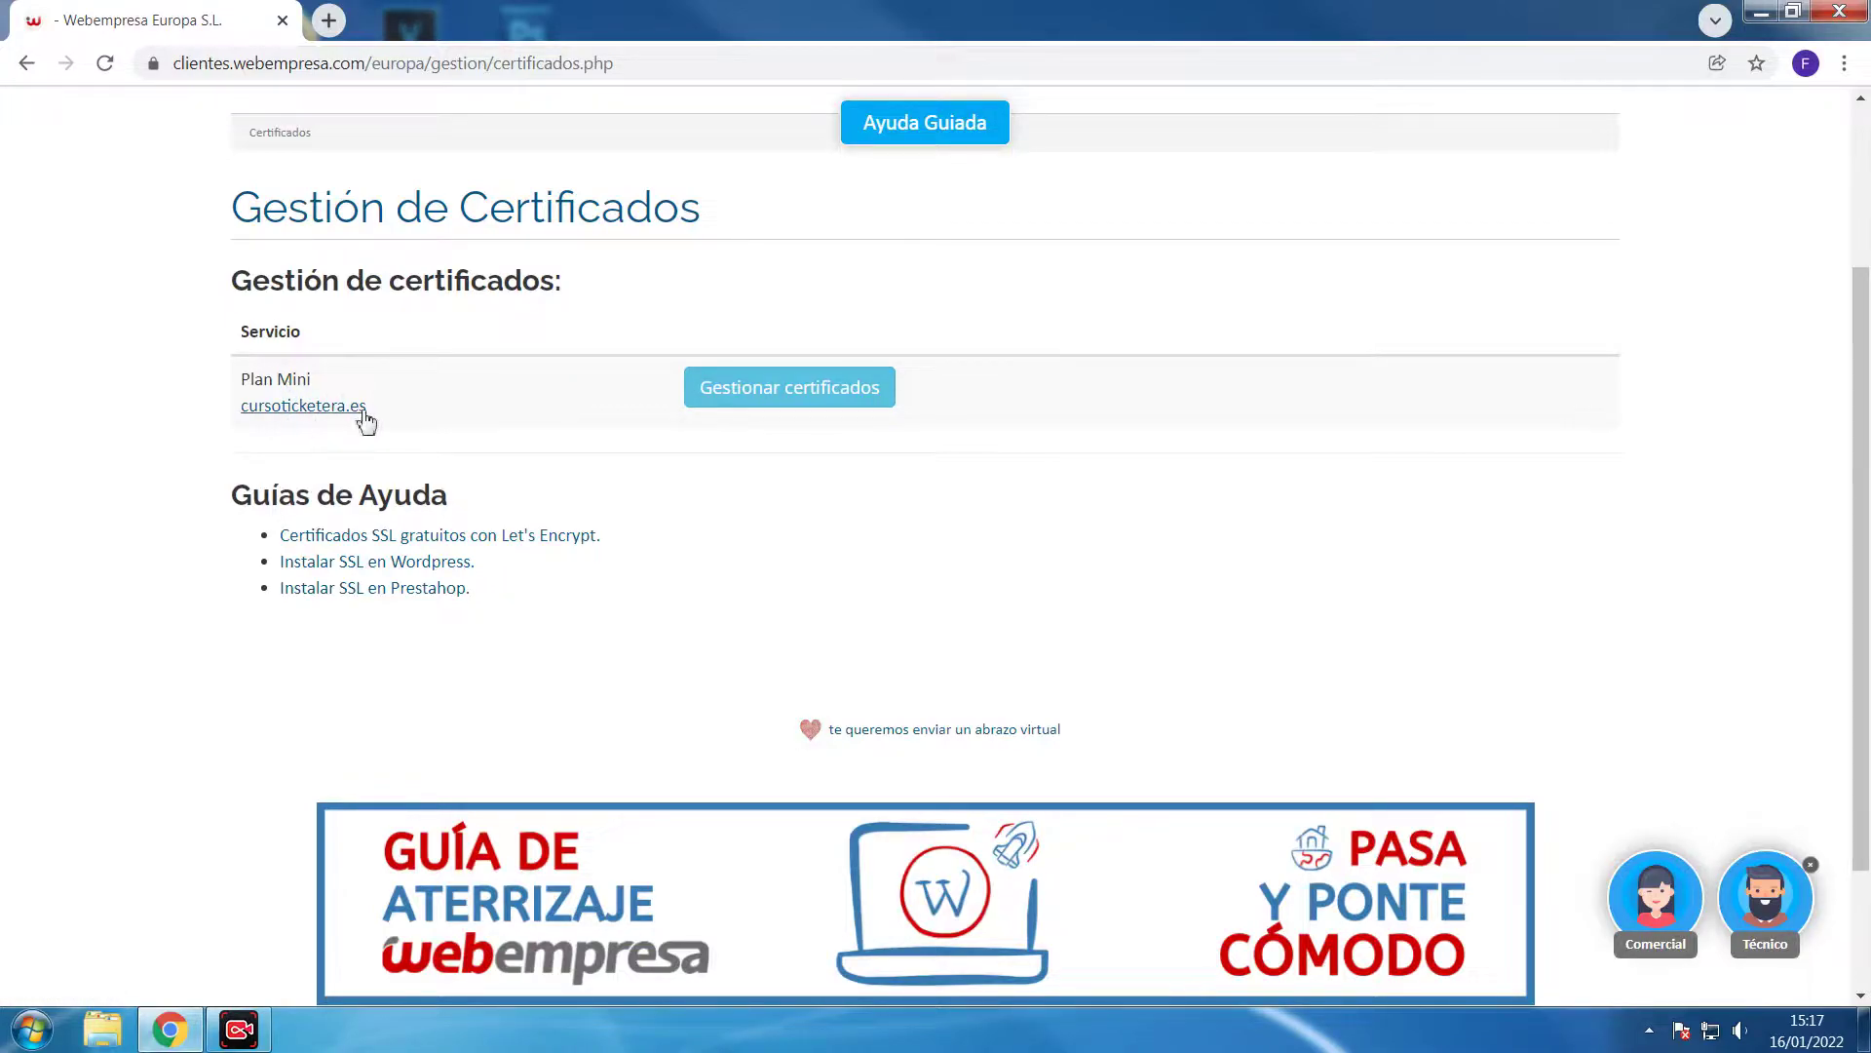
left_click(815, 404)
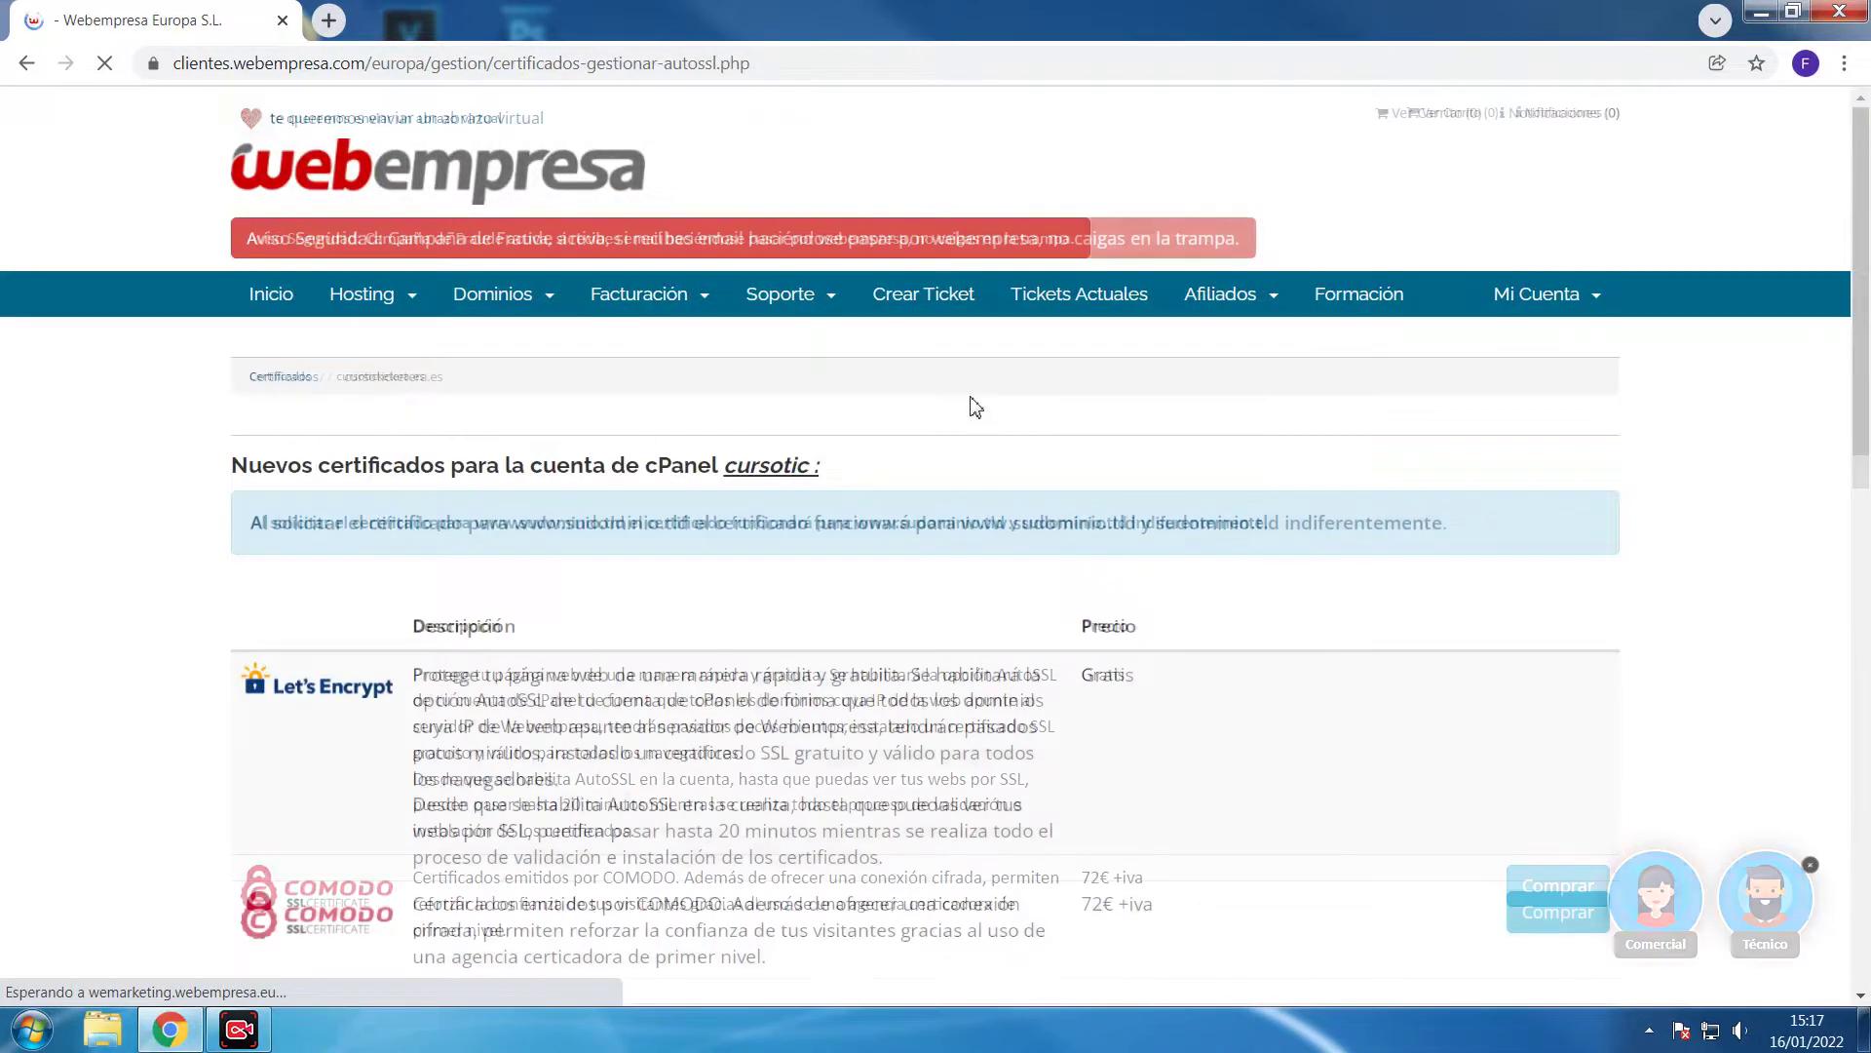
scroll(976, 407, "down", 10)
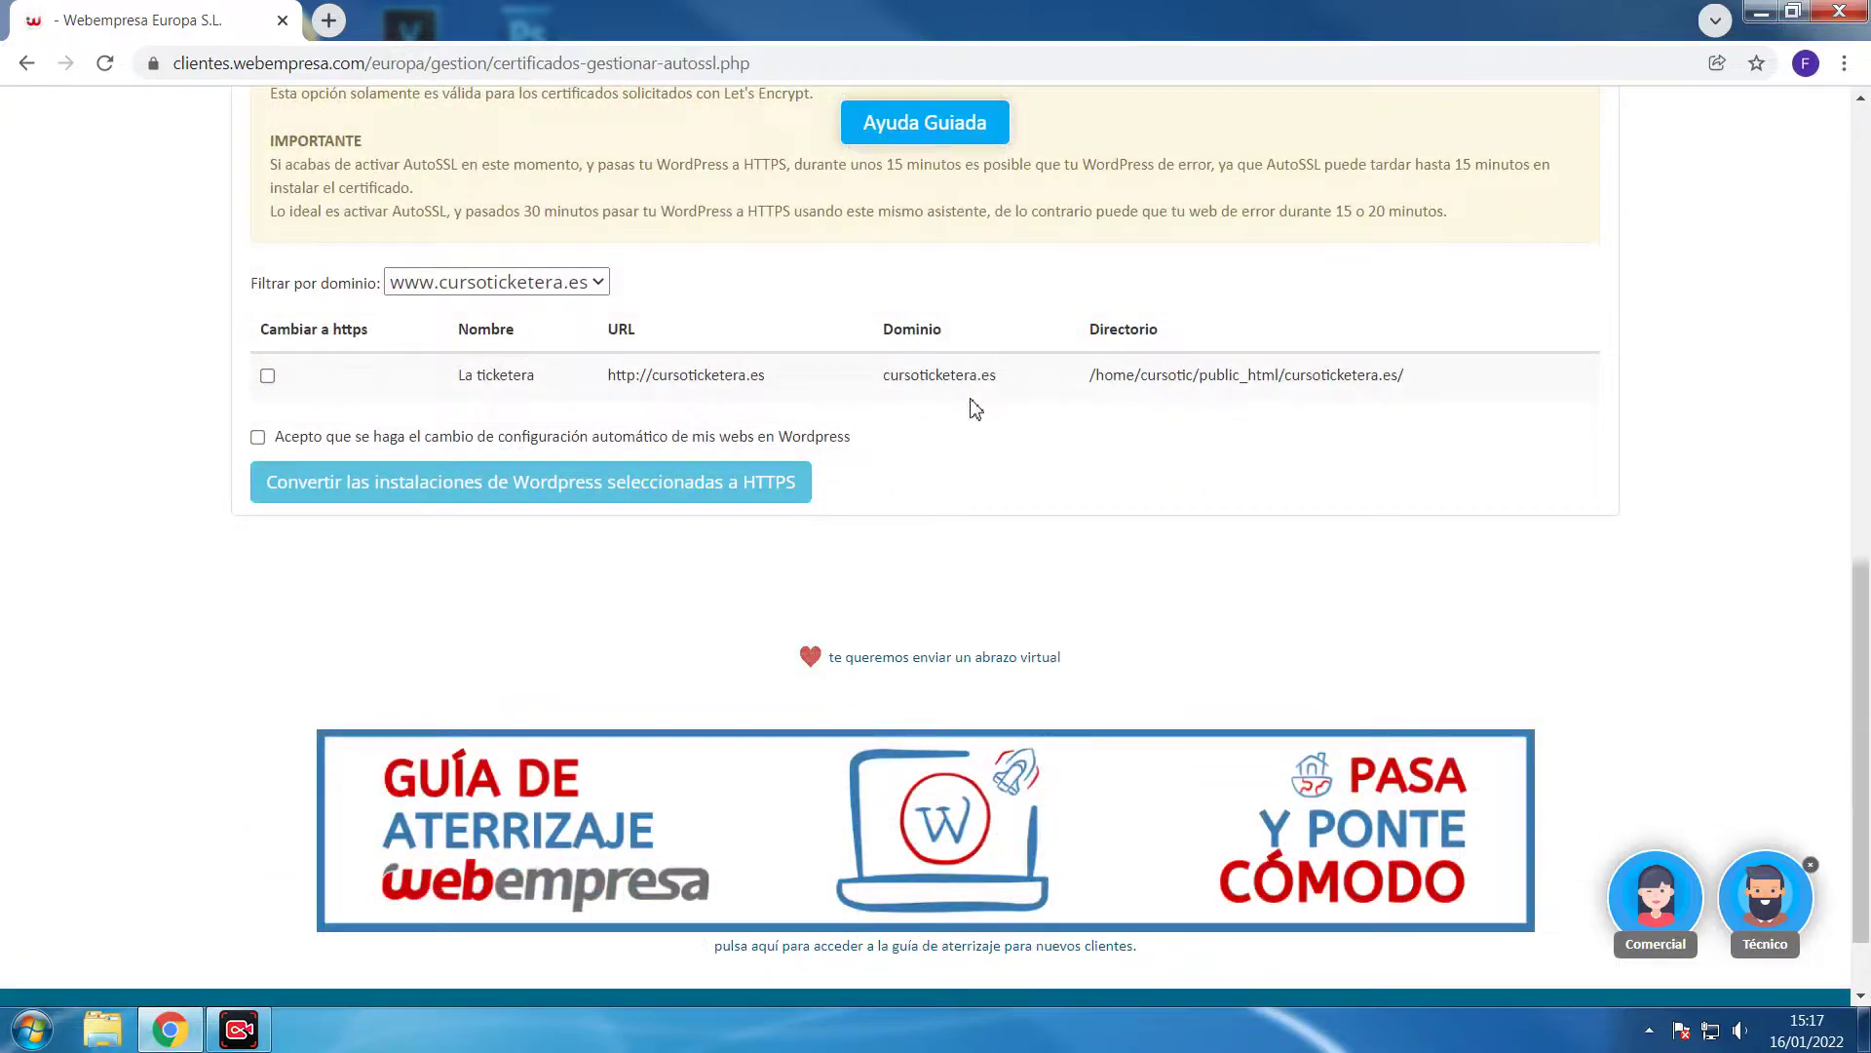
left_click_drag(257, 283, 378, 284)
left_click(537, 291)
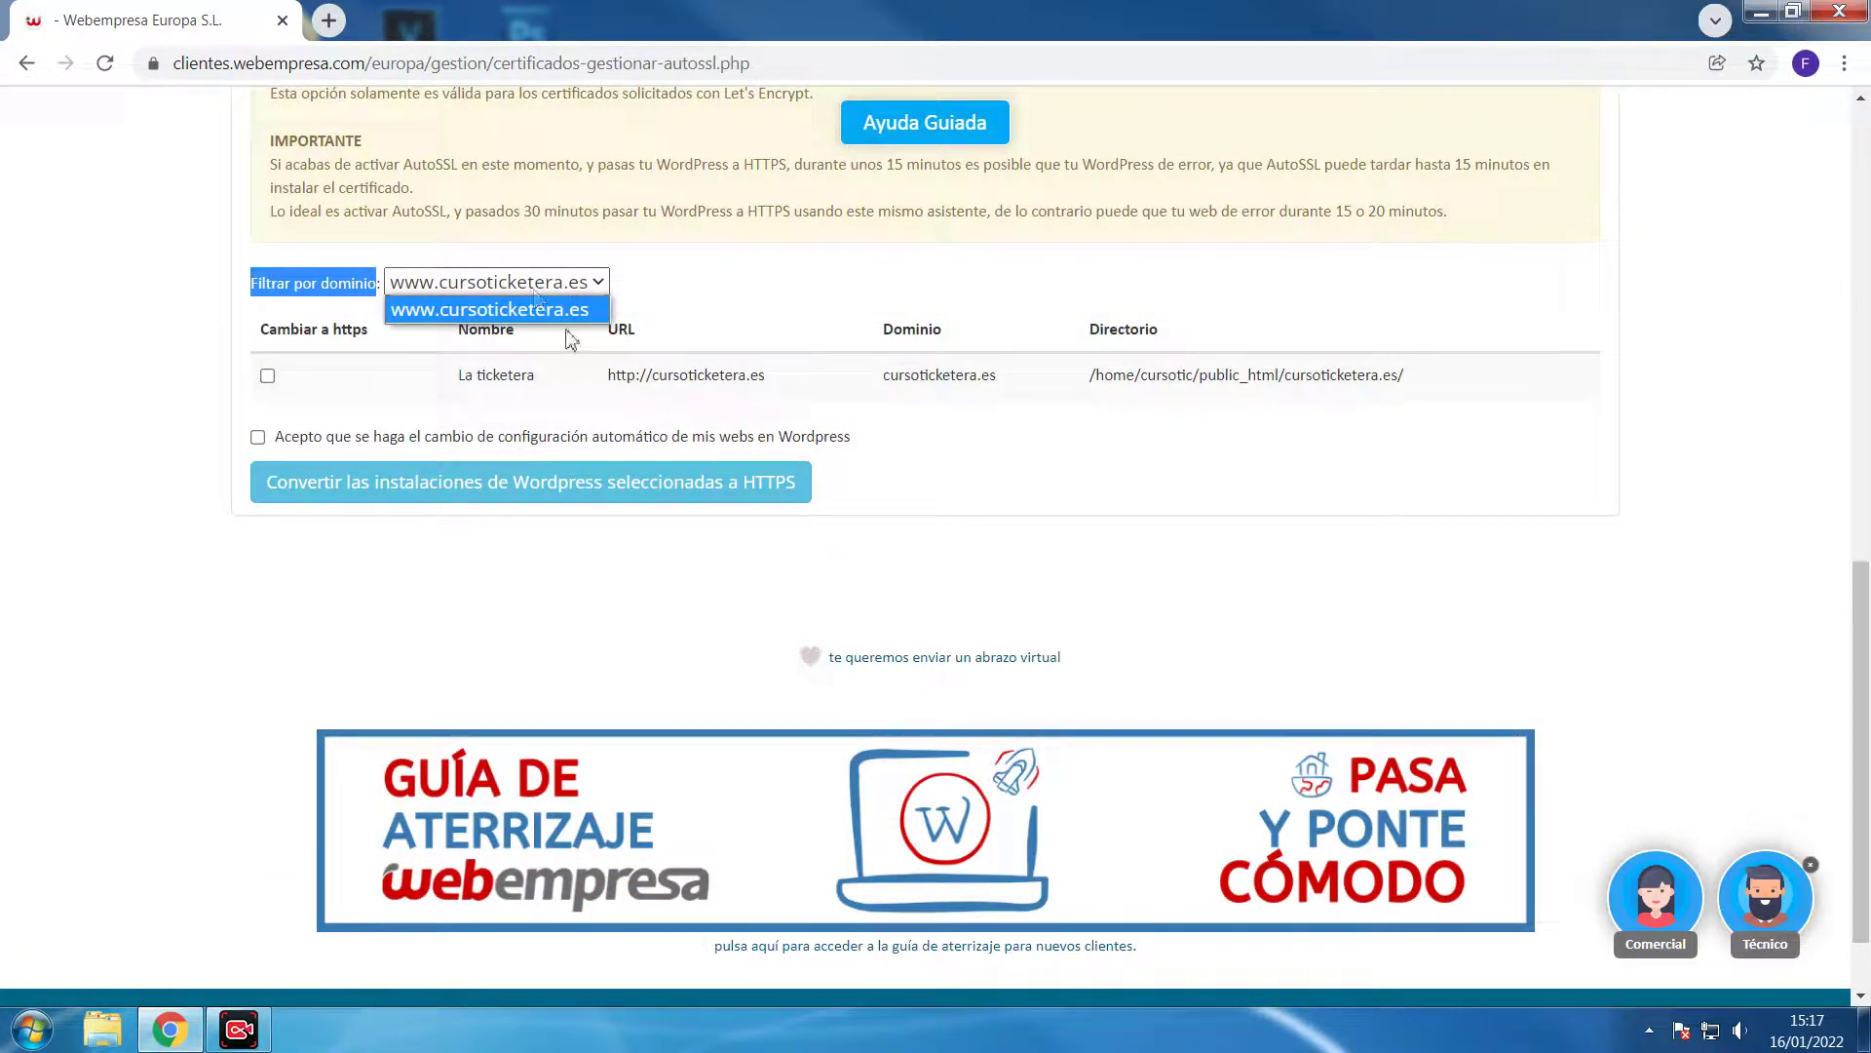
left_click(573, 310)
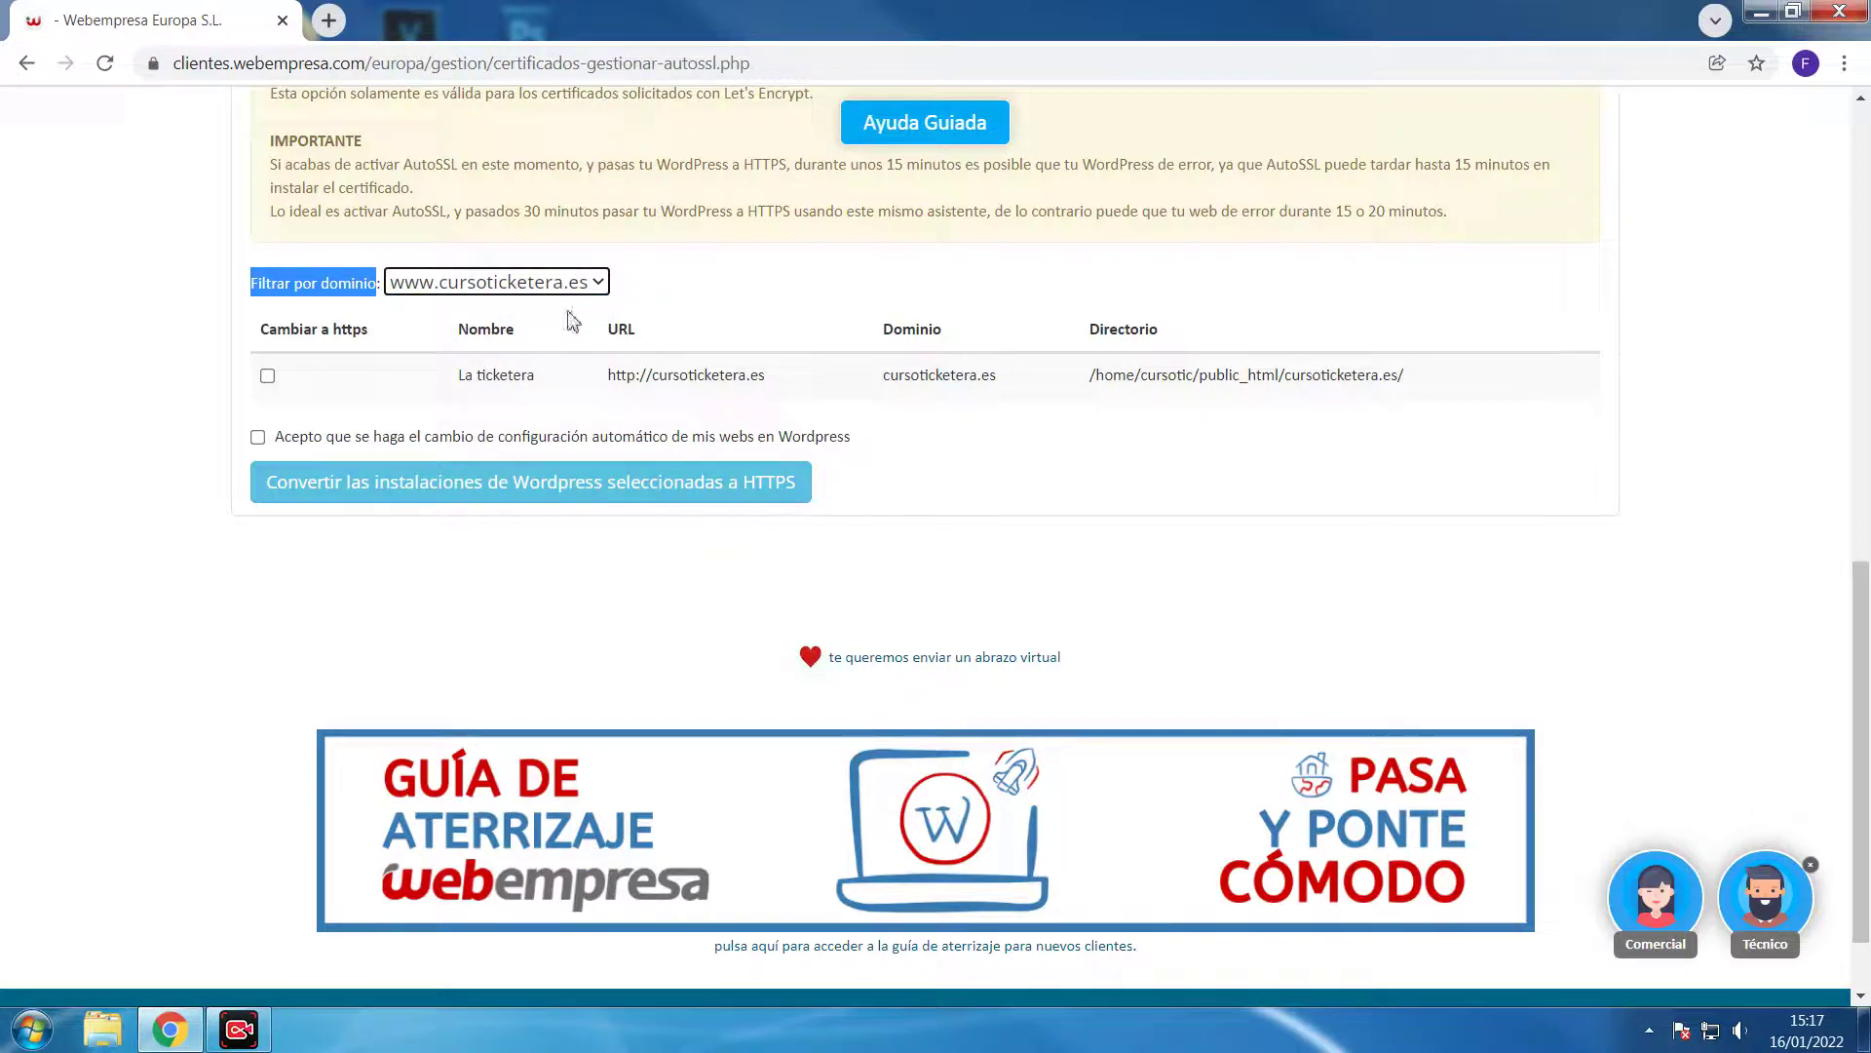
Tick Cambiar a https for La ticketera and submit its conversion to HTTPS
left_click(267, 378)
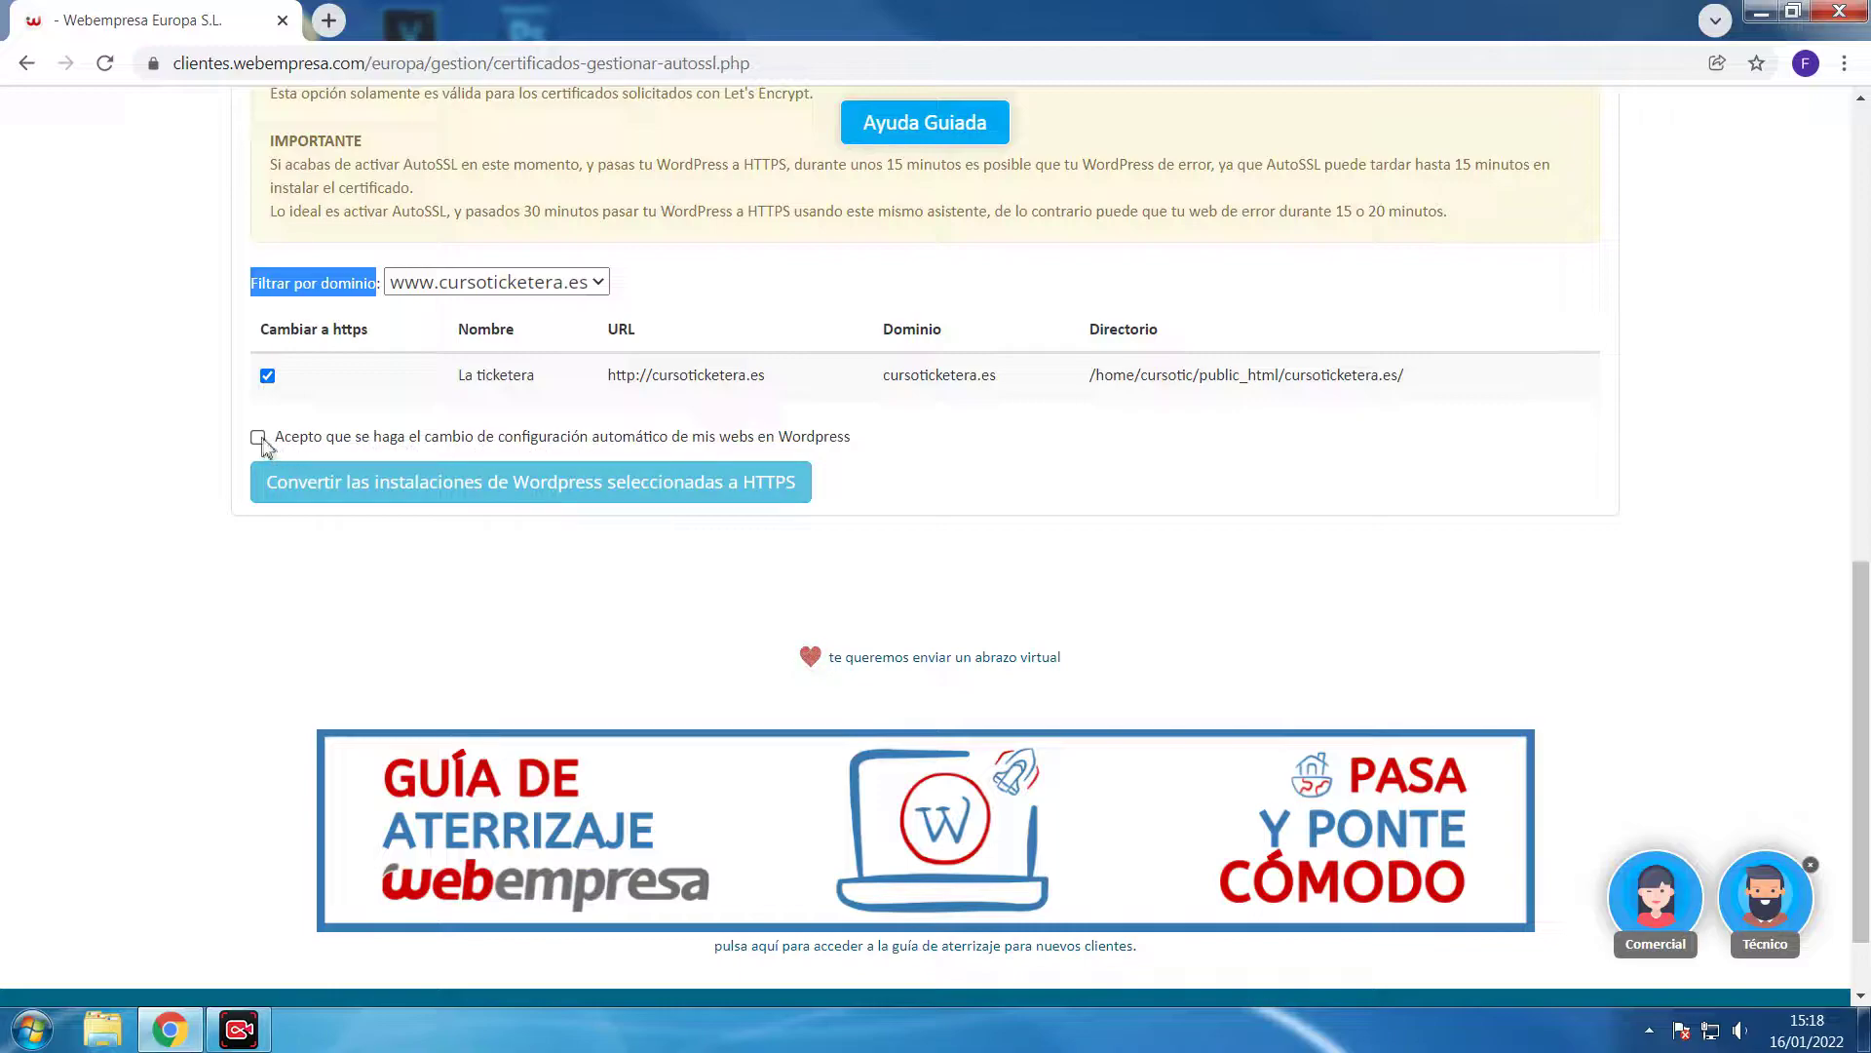
left_click(487, 498)
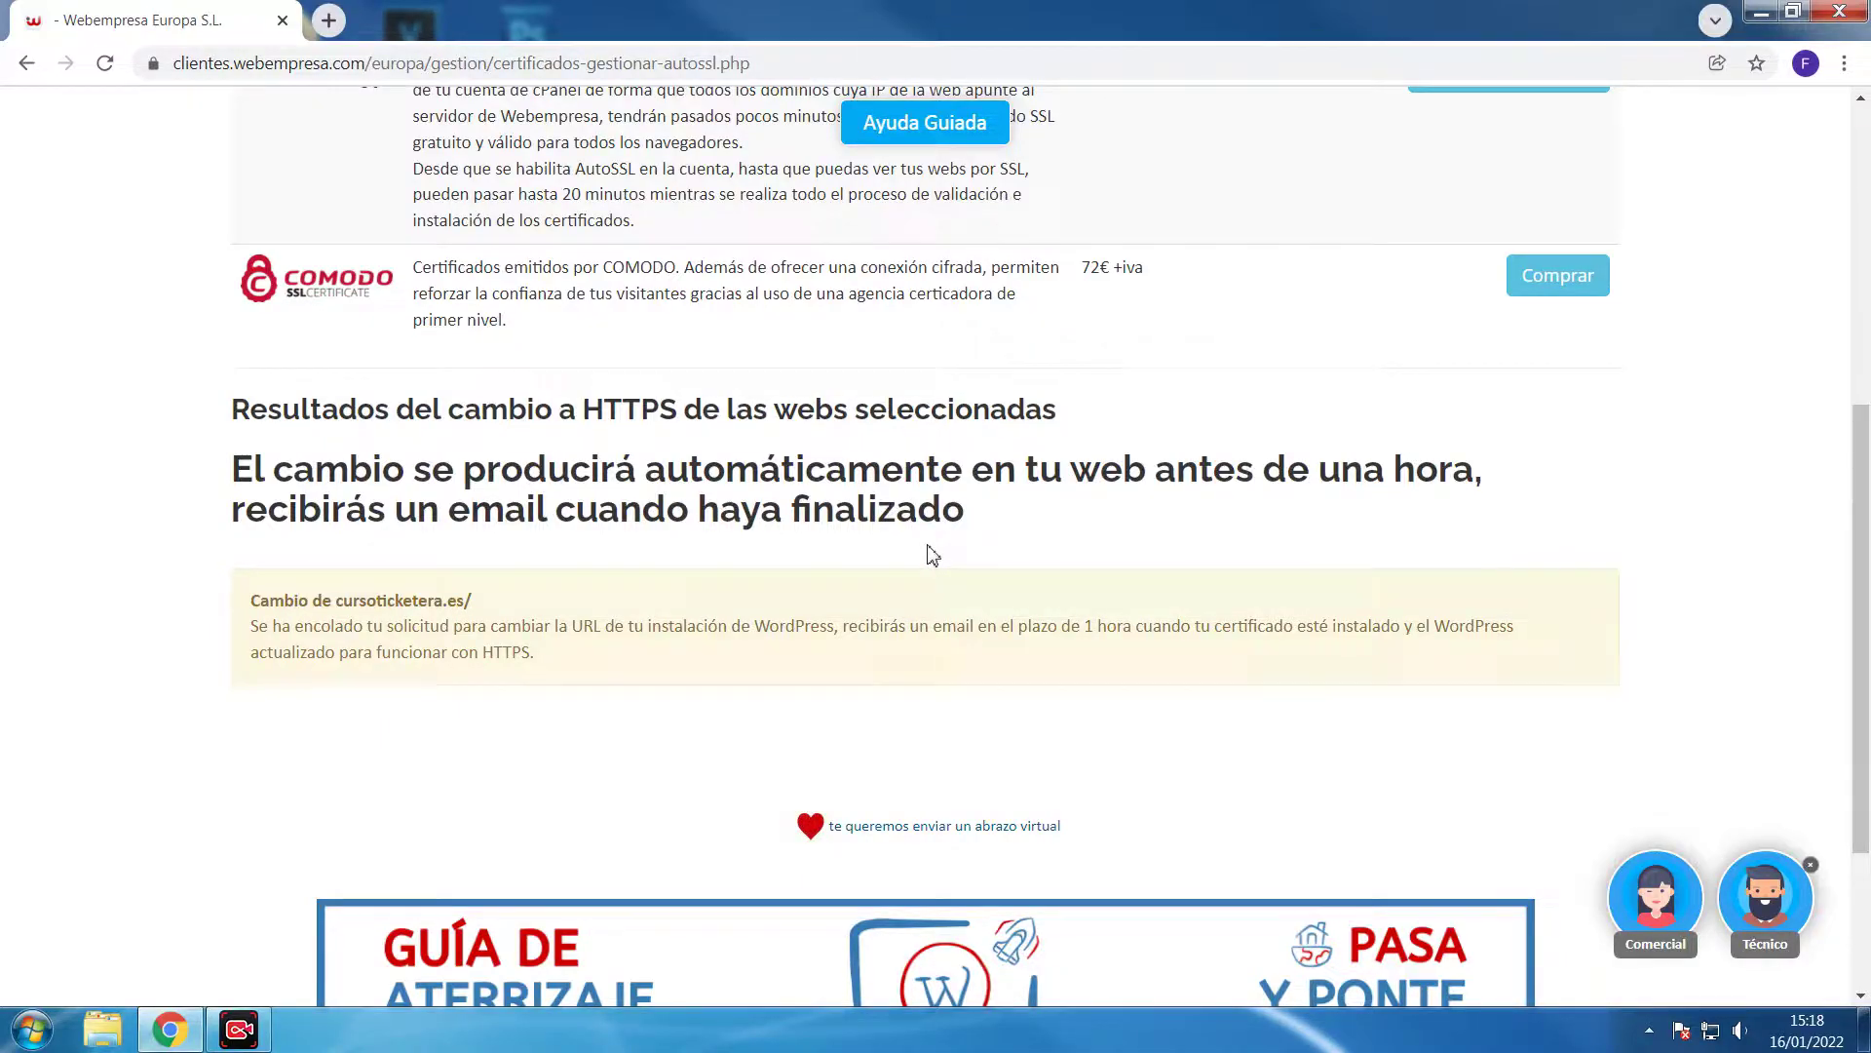
scroll(941, 550, "up", 6)
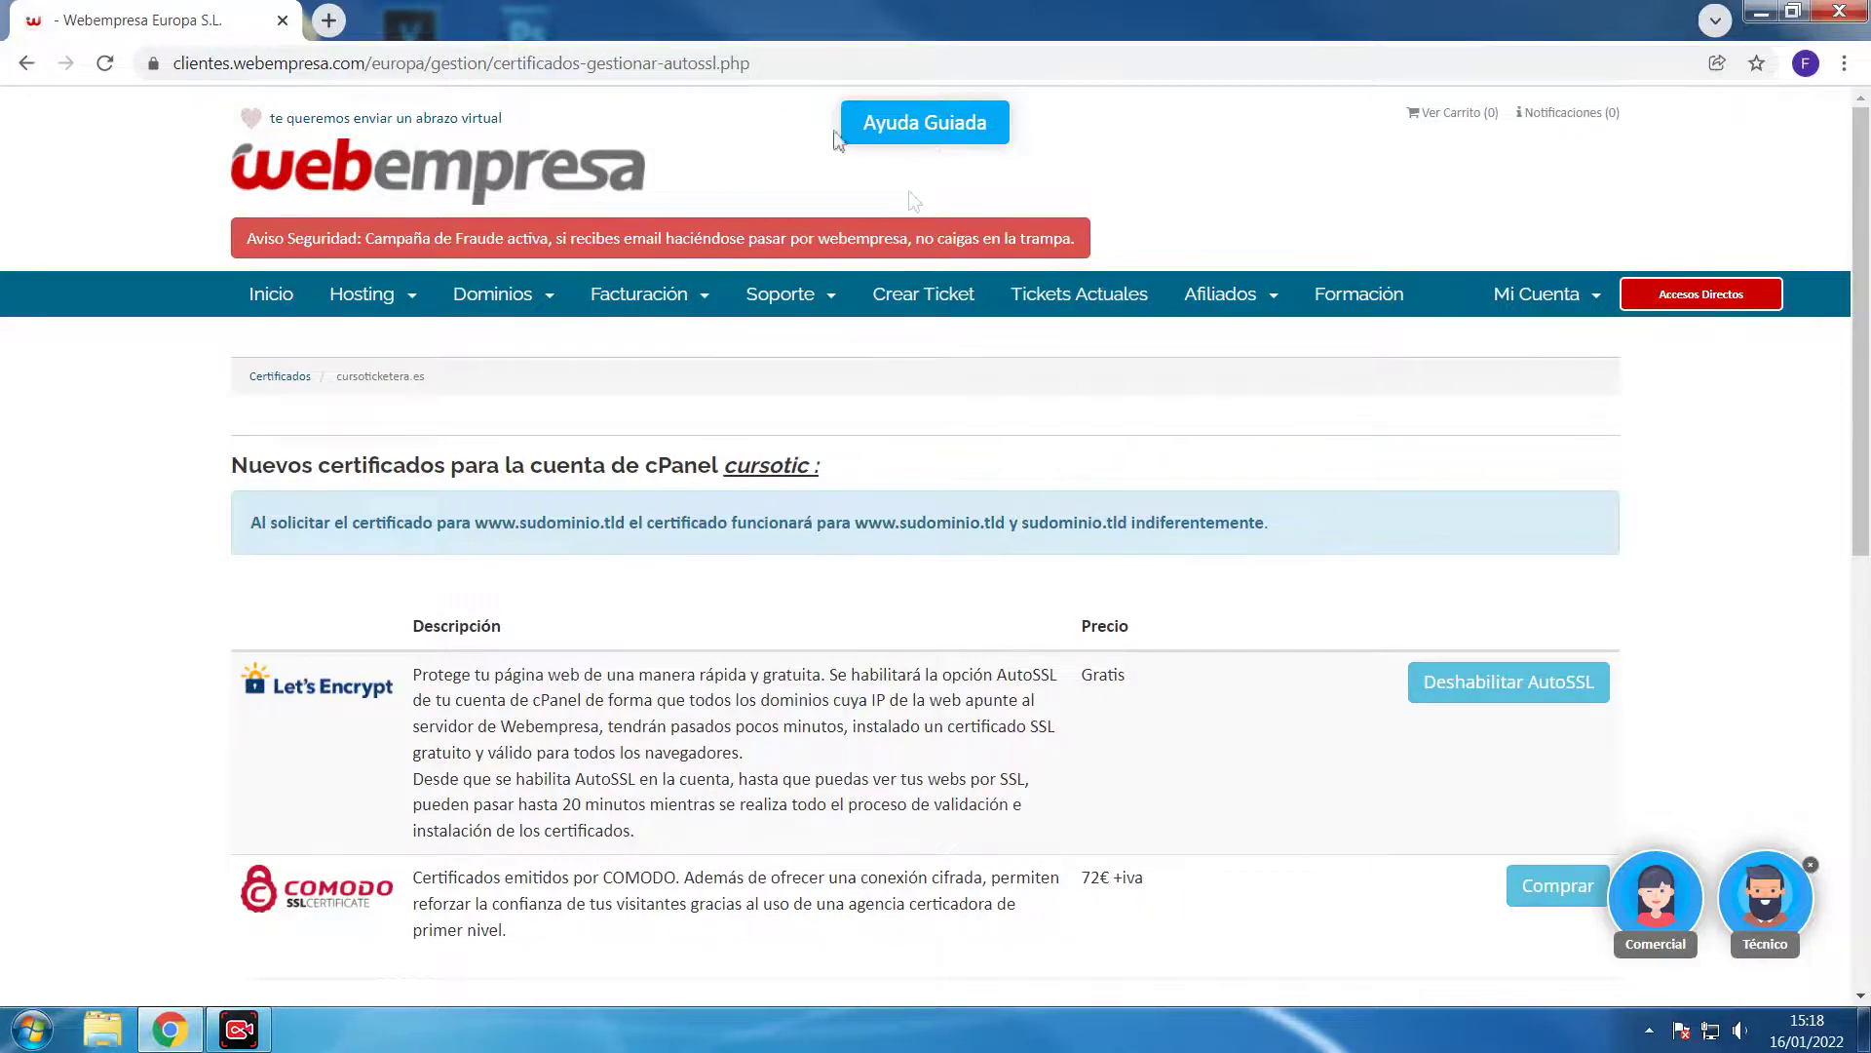
left_click(755, 70)
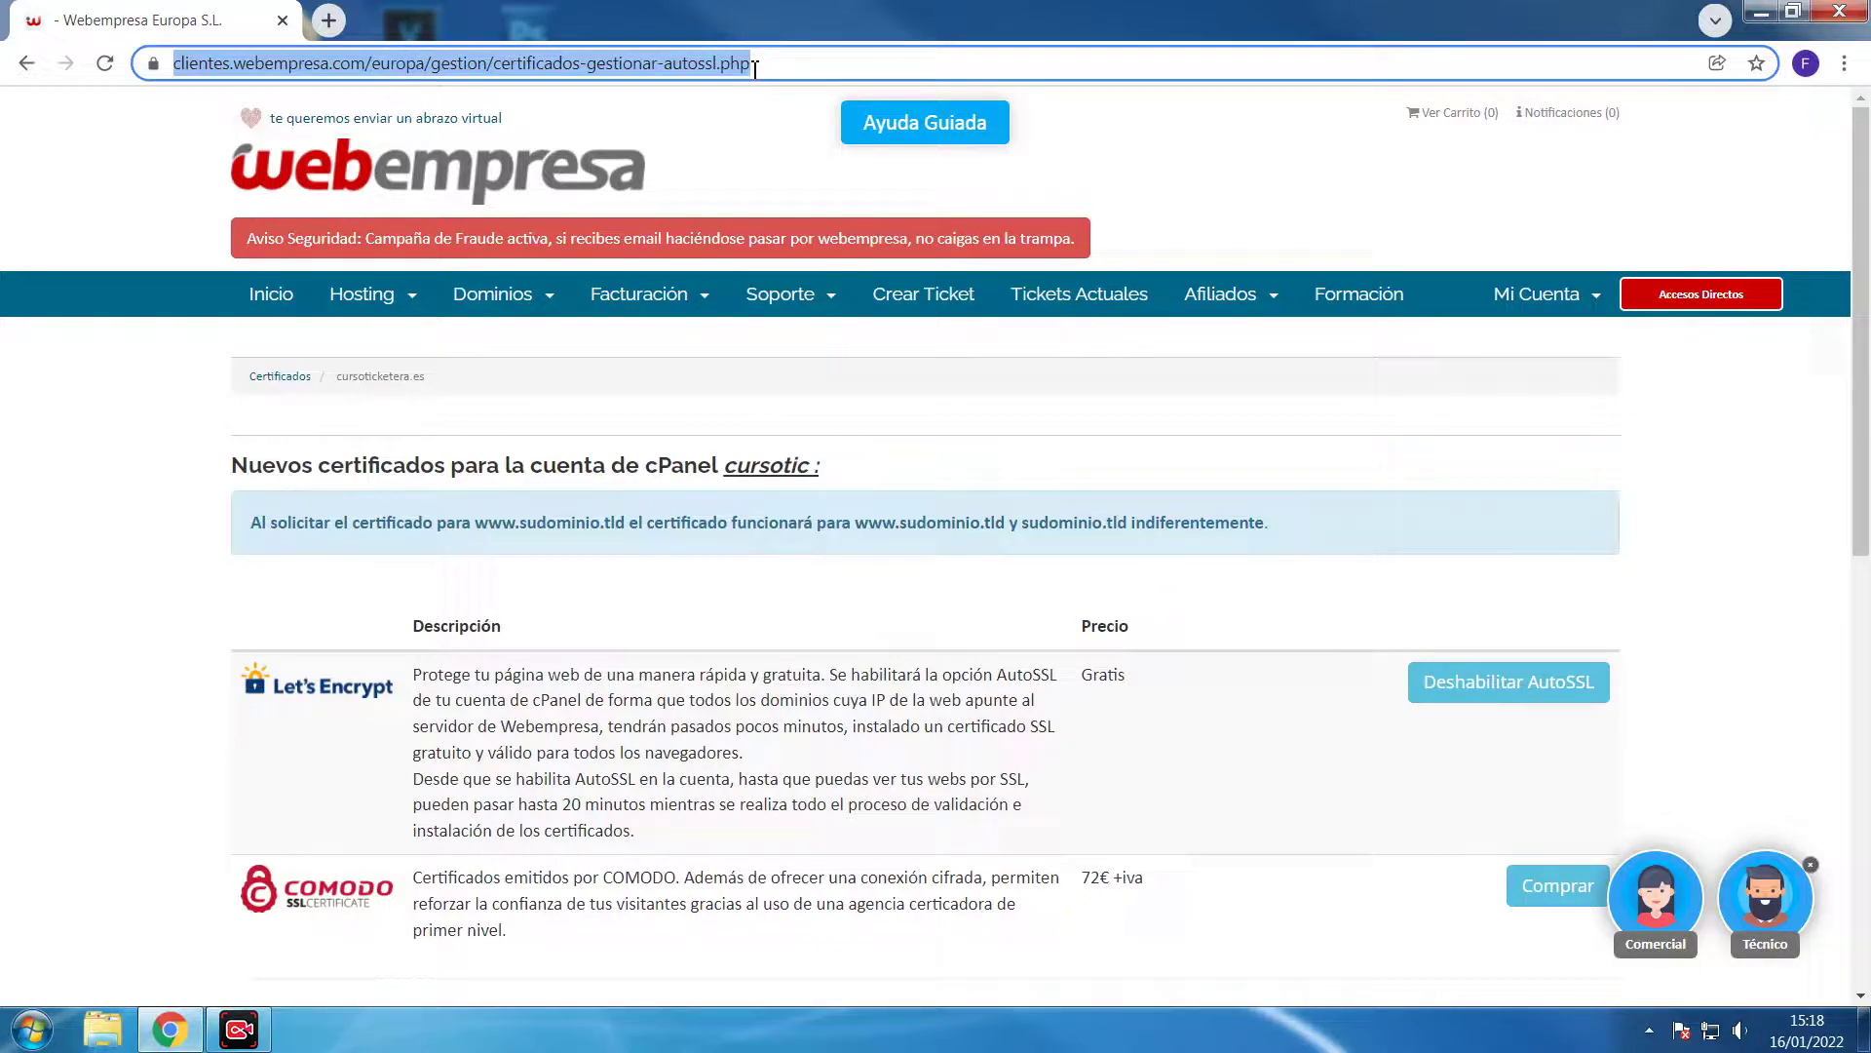
Load cursoticketera.es/wp-admin and open Apariencia > Personalizar
type("cursoticketera.es")
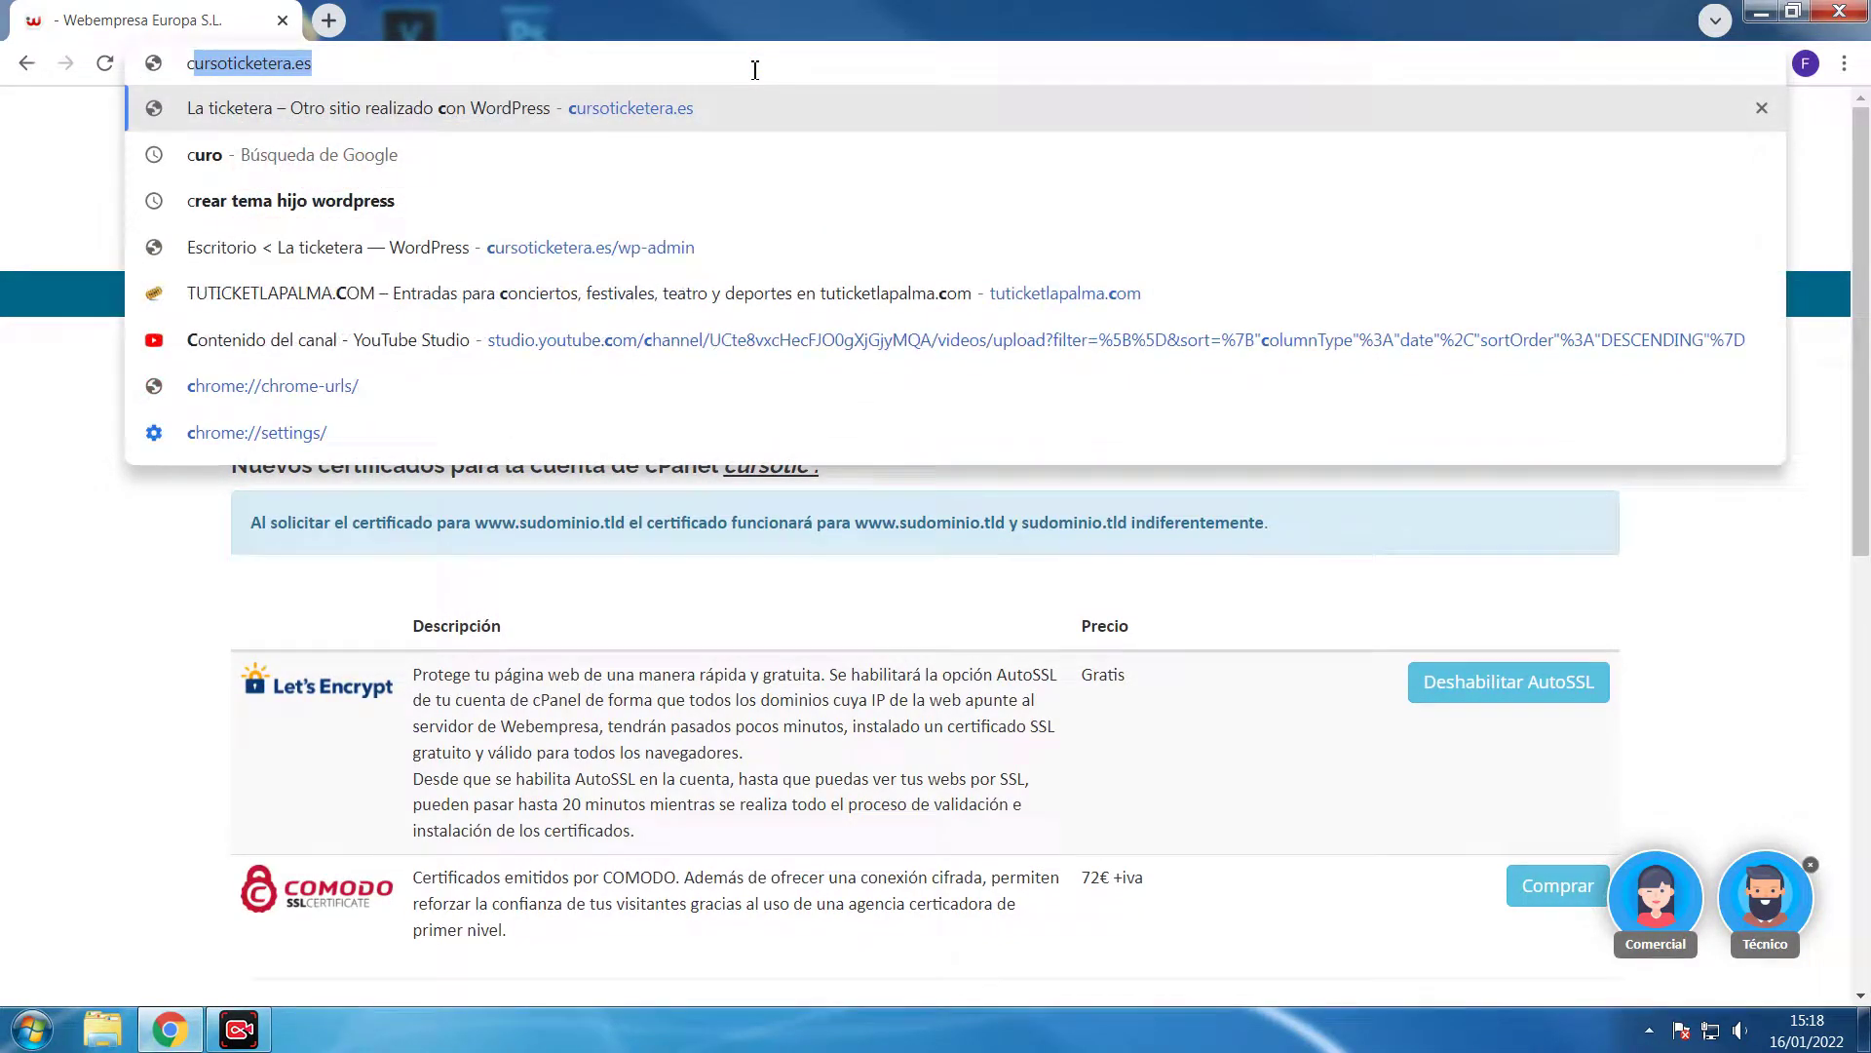
key("End")
type("/")
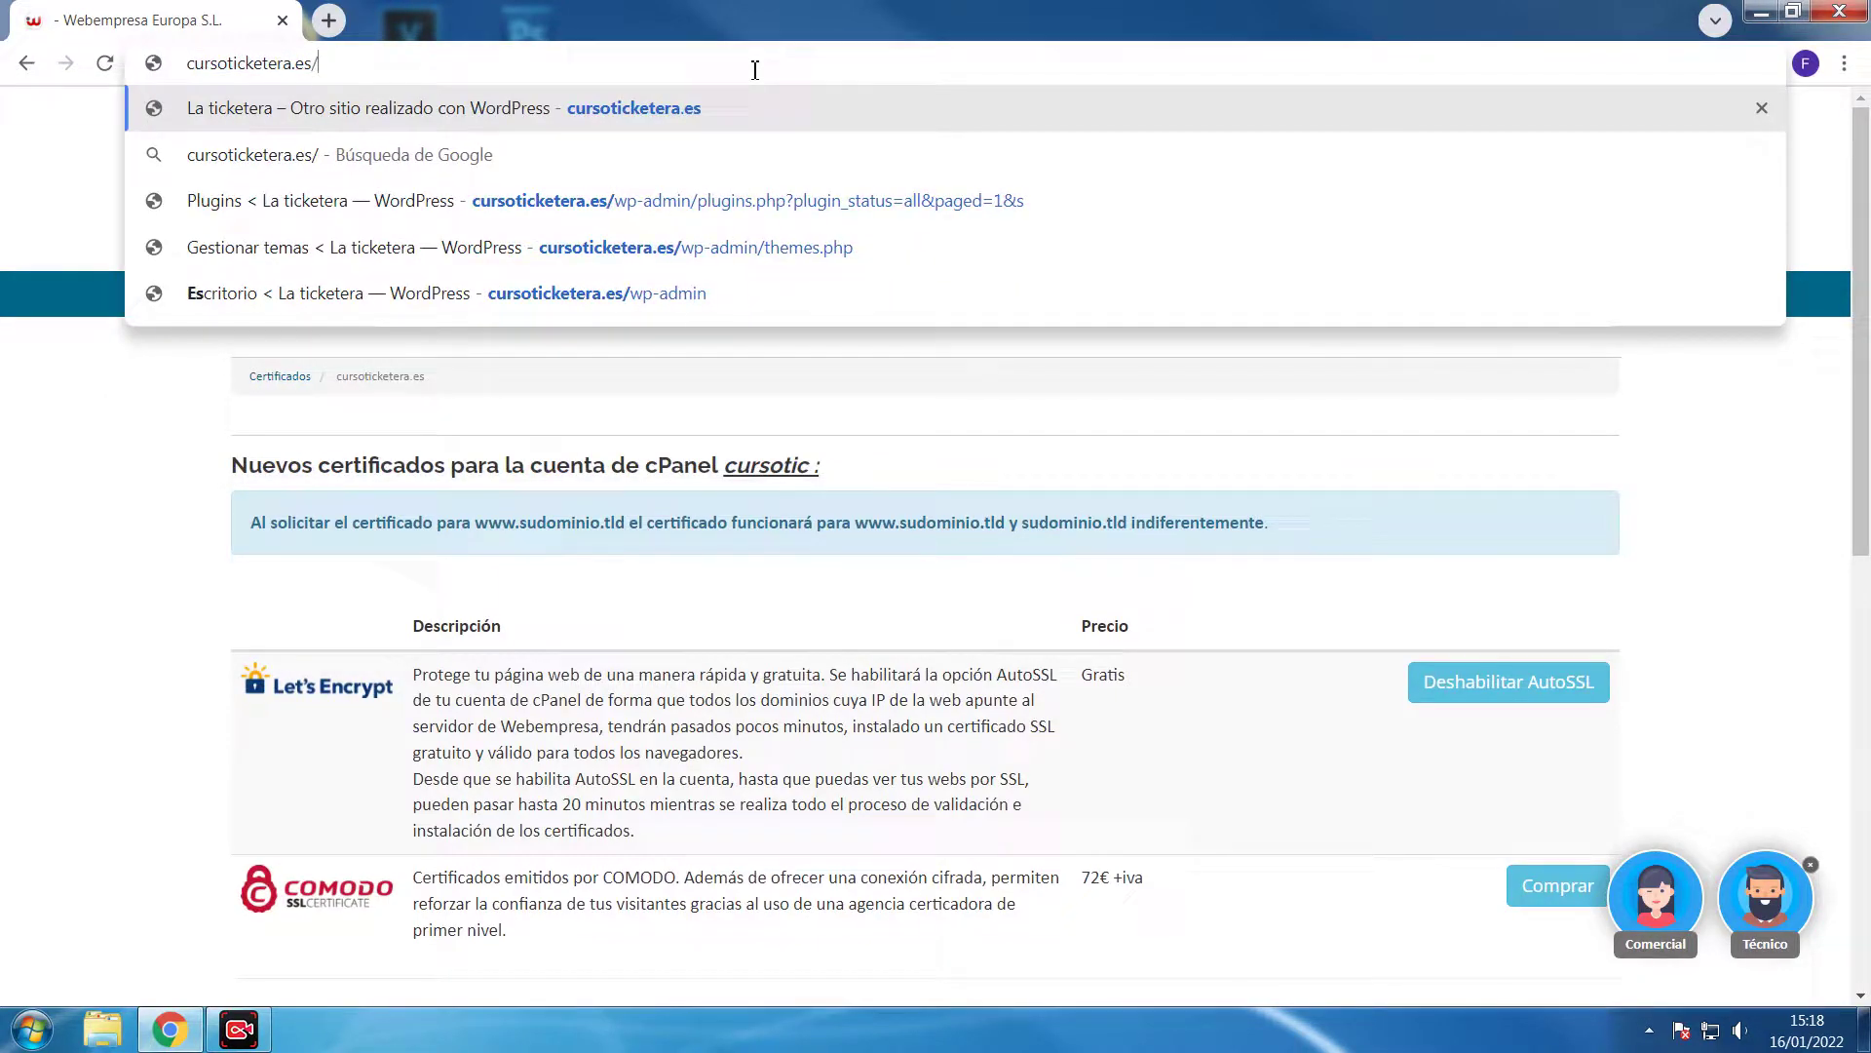
type("wp-admin")
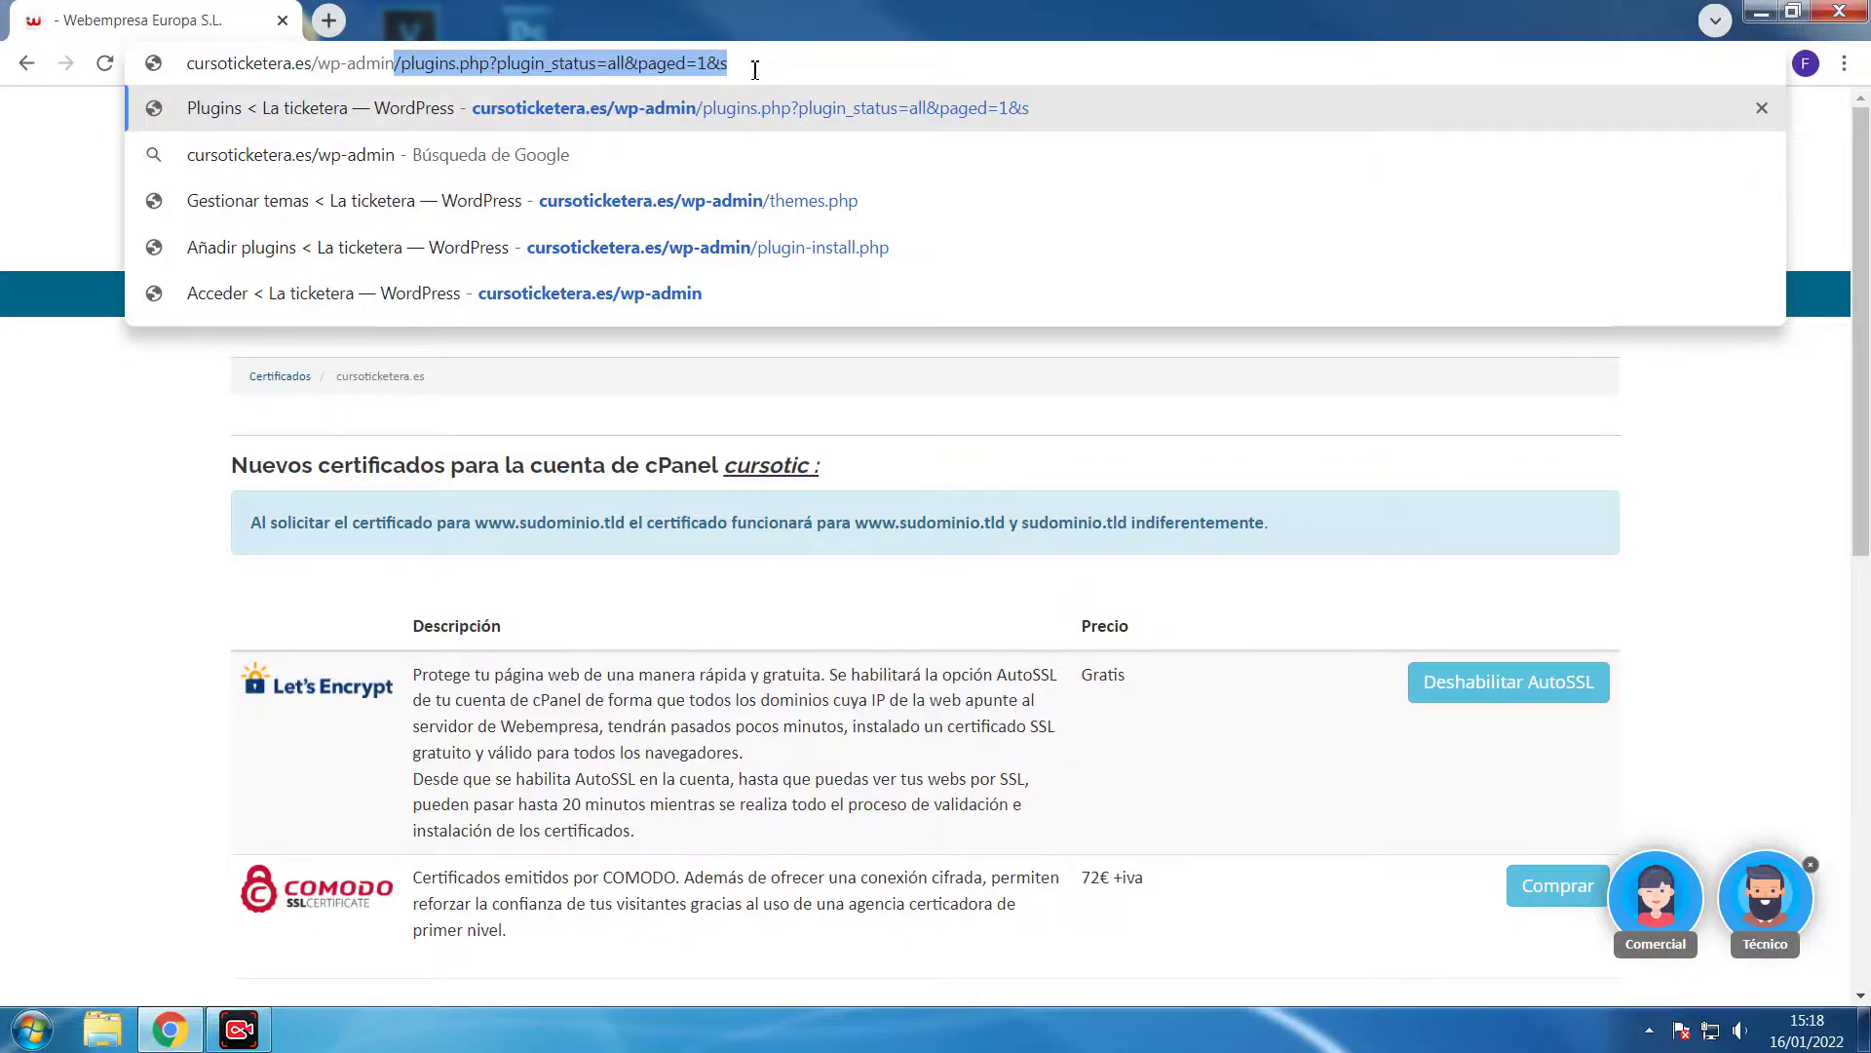
key("Delete")
key("Return")
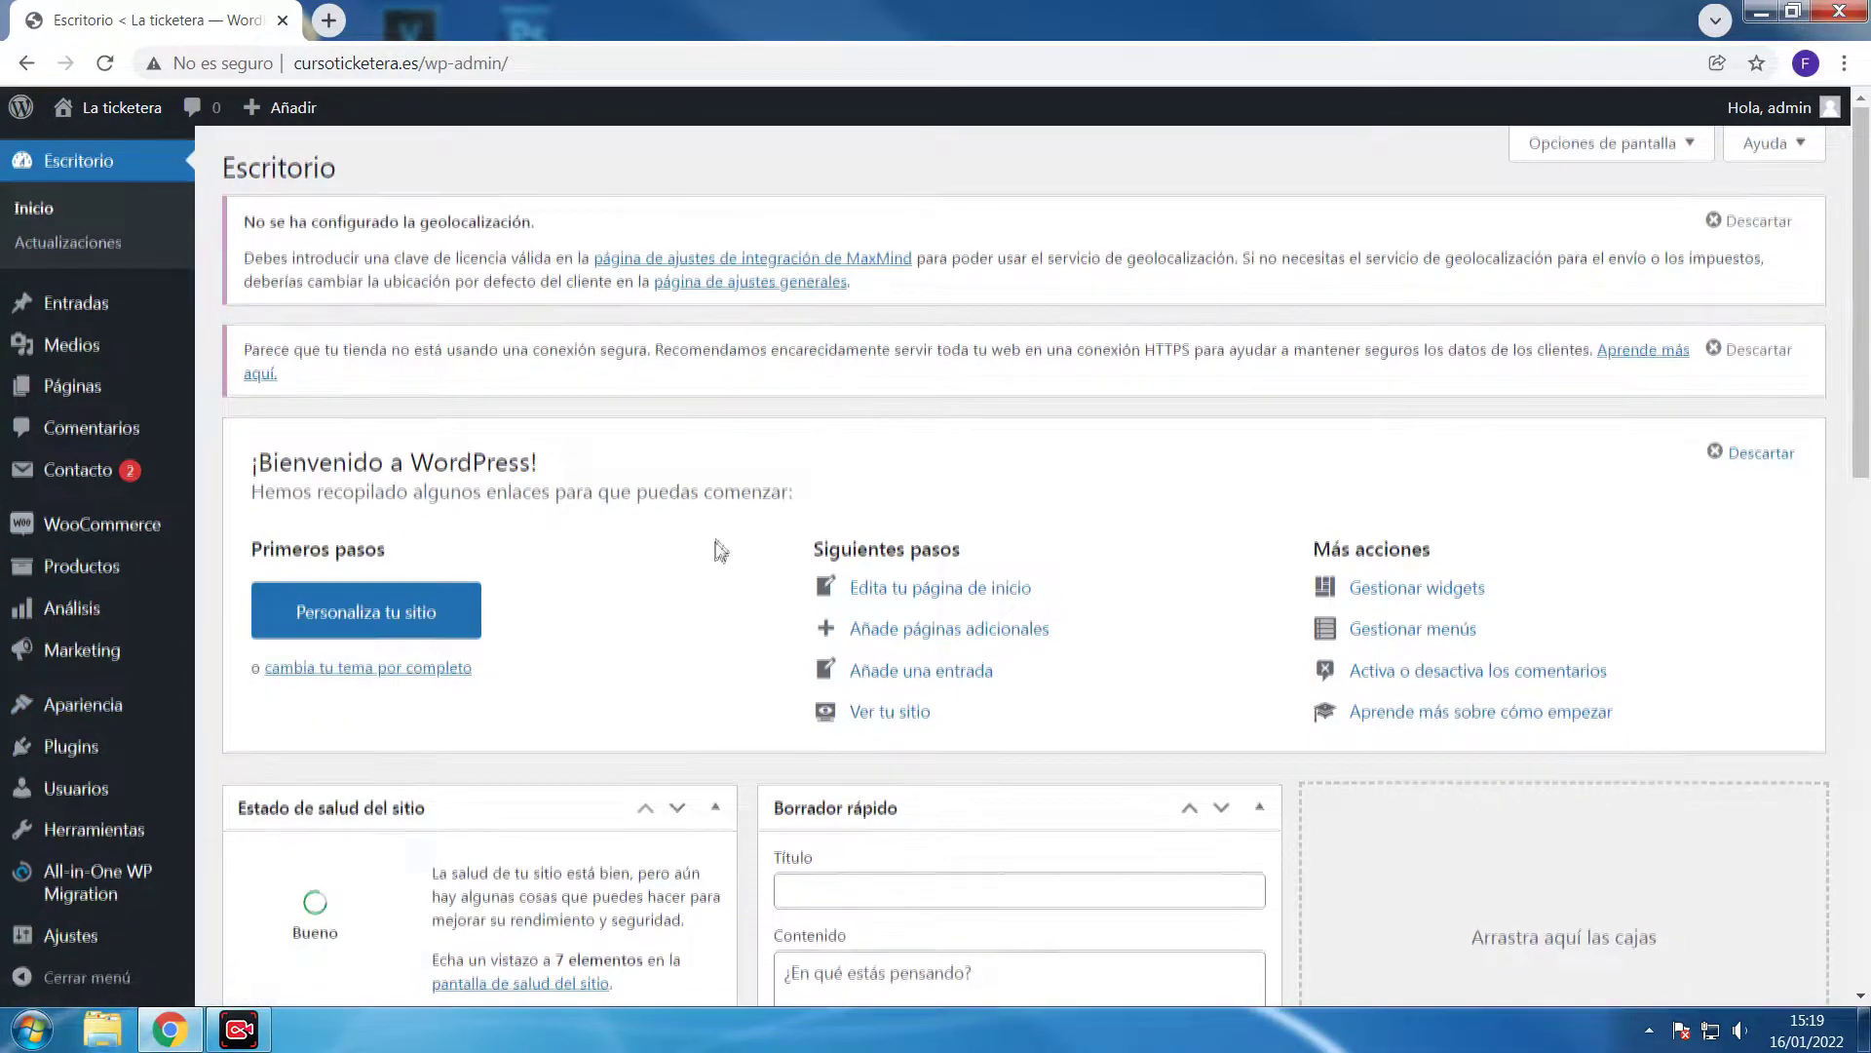
scroll(721, 553, "down", 1)
mouse_move(100, 583)
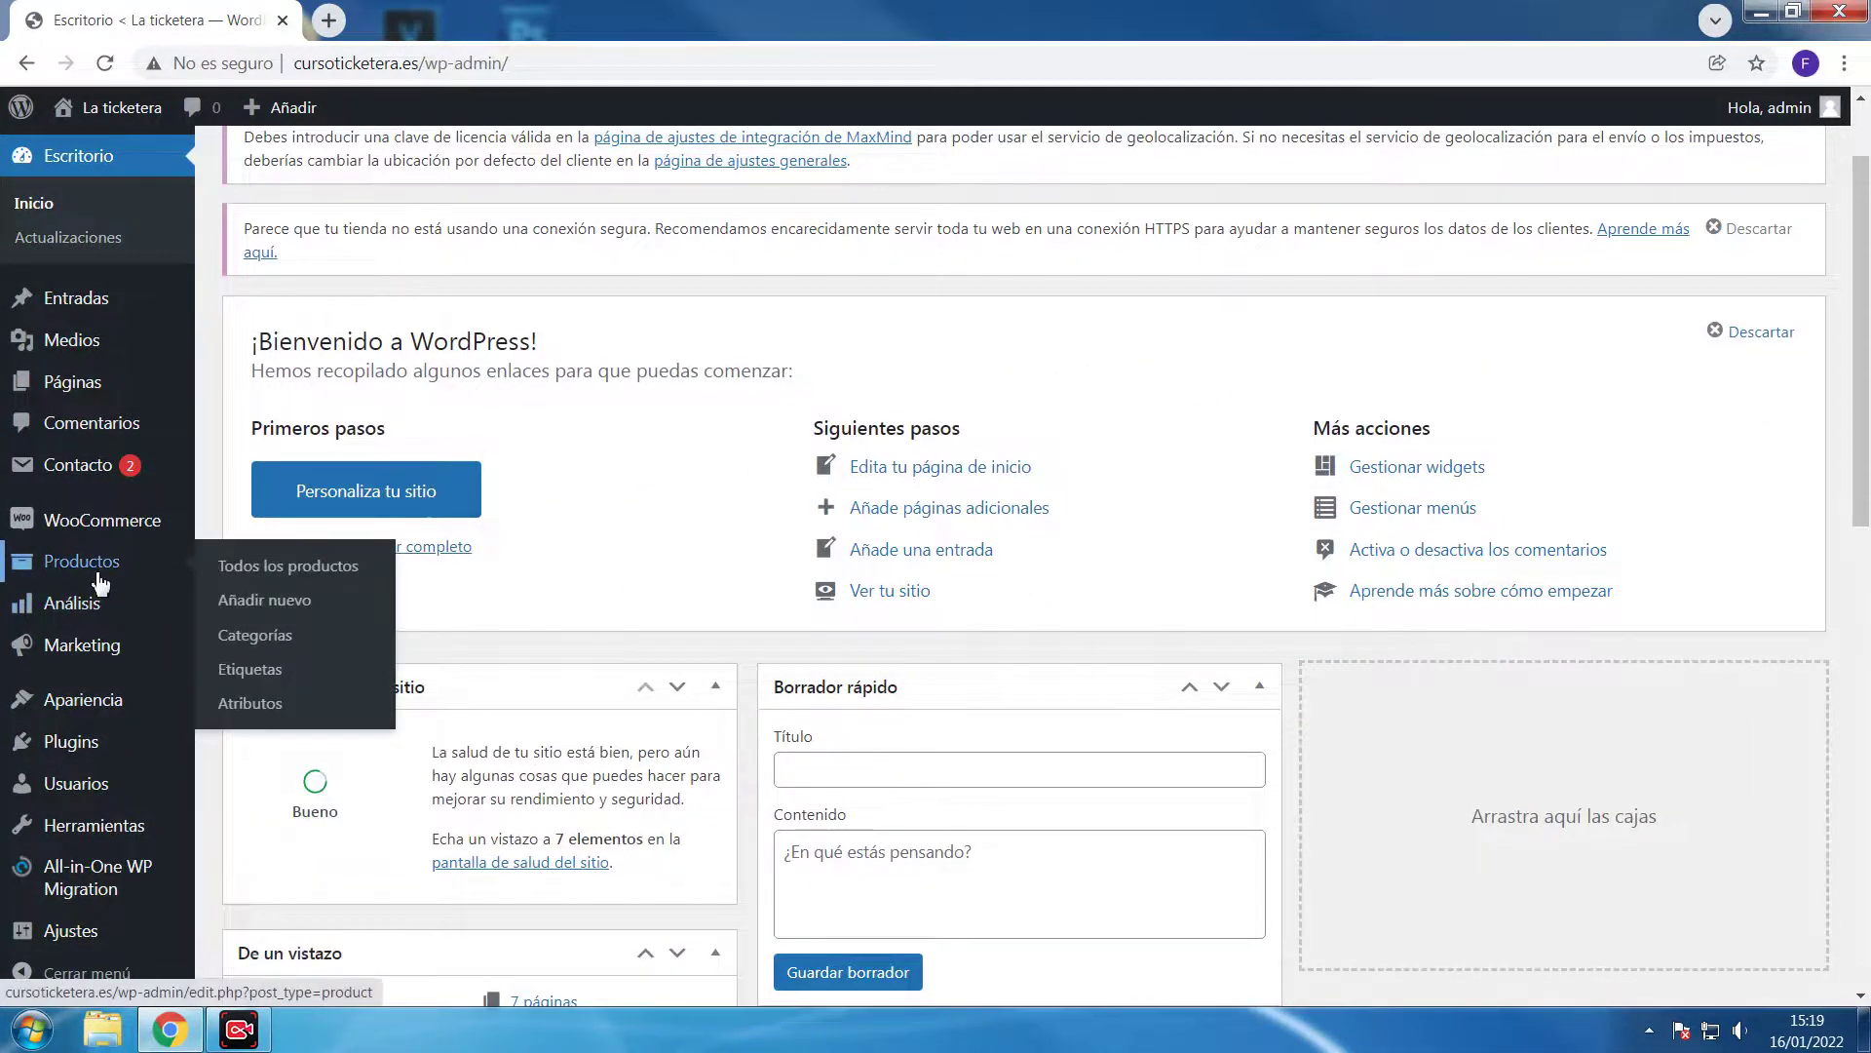
mouse_move(90, 704)
left_click(250, 696)
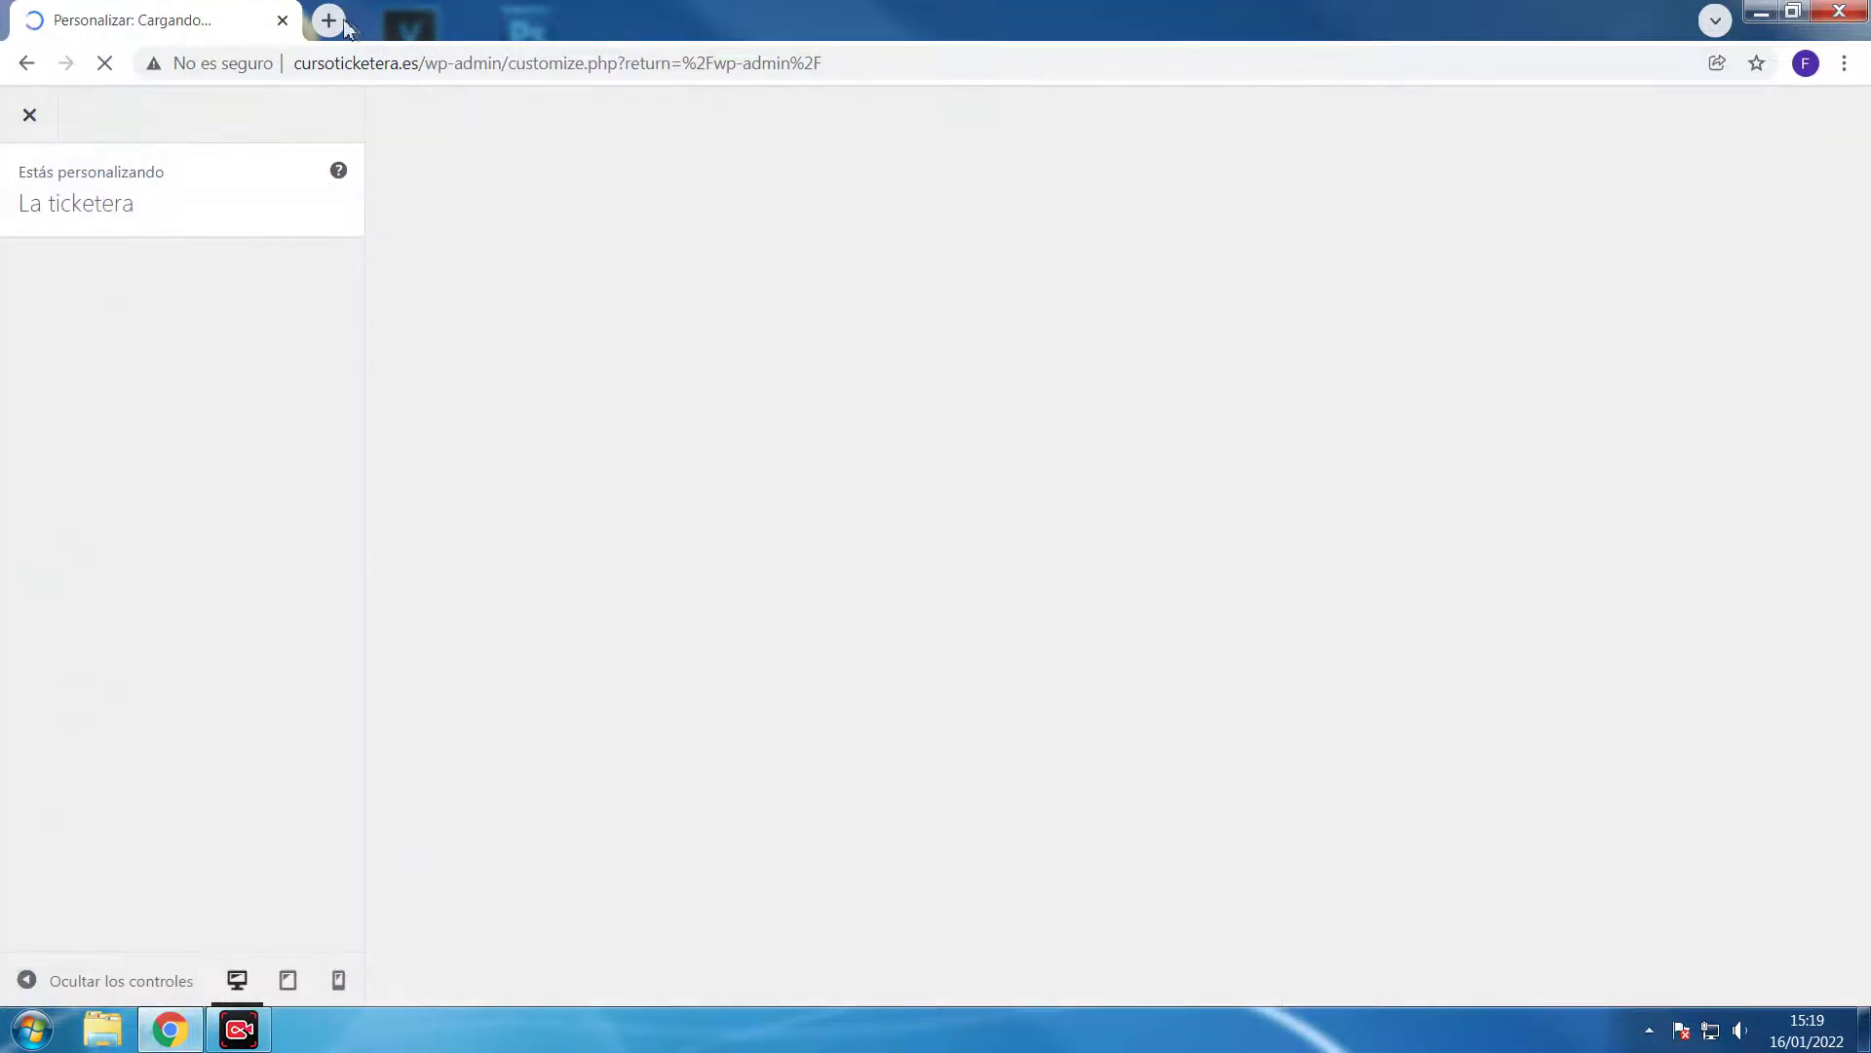
Load the cursoticketera.es home page in a new browser tab
left_click(328, 20)
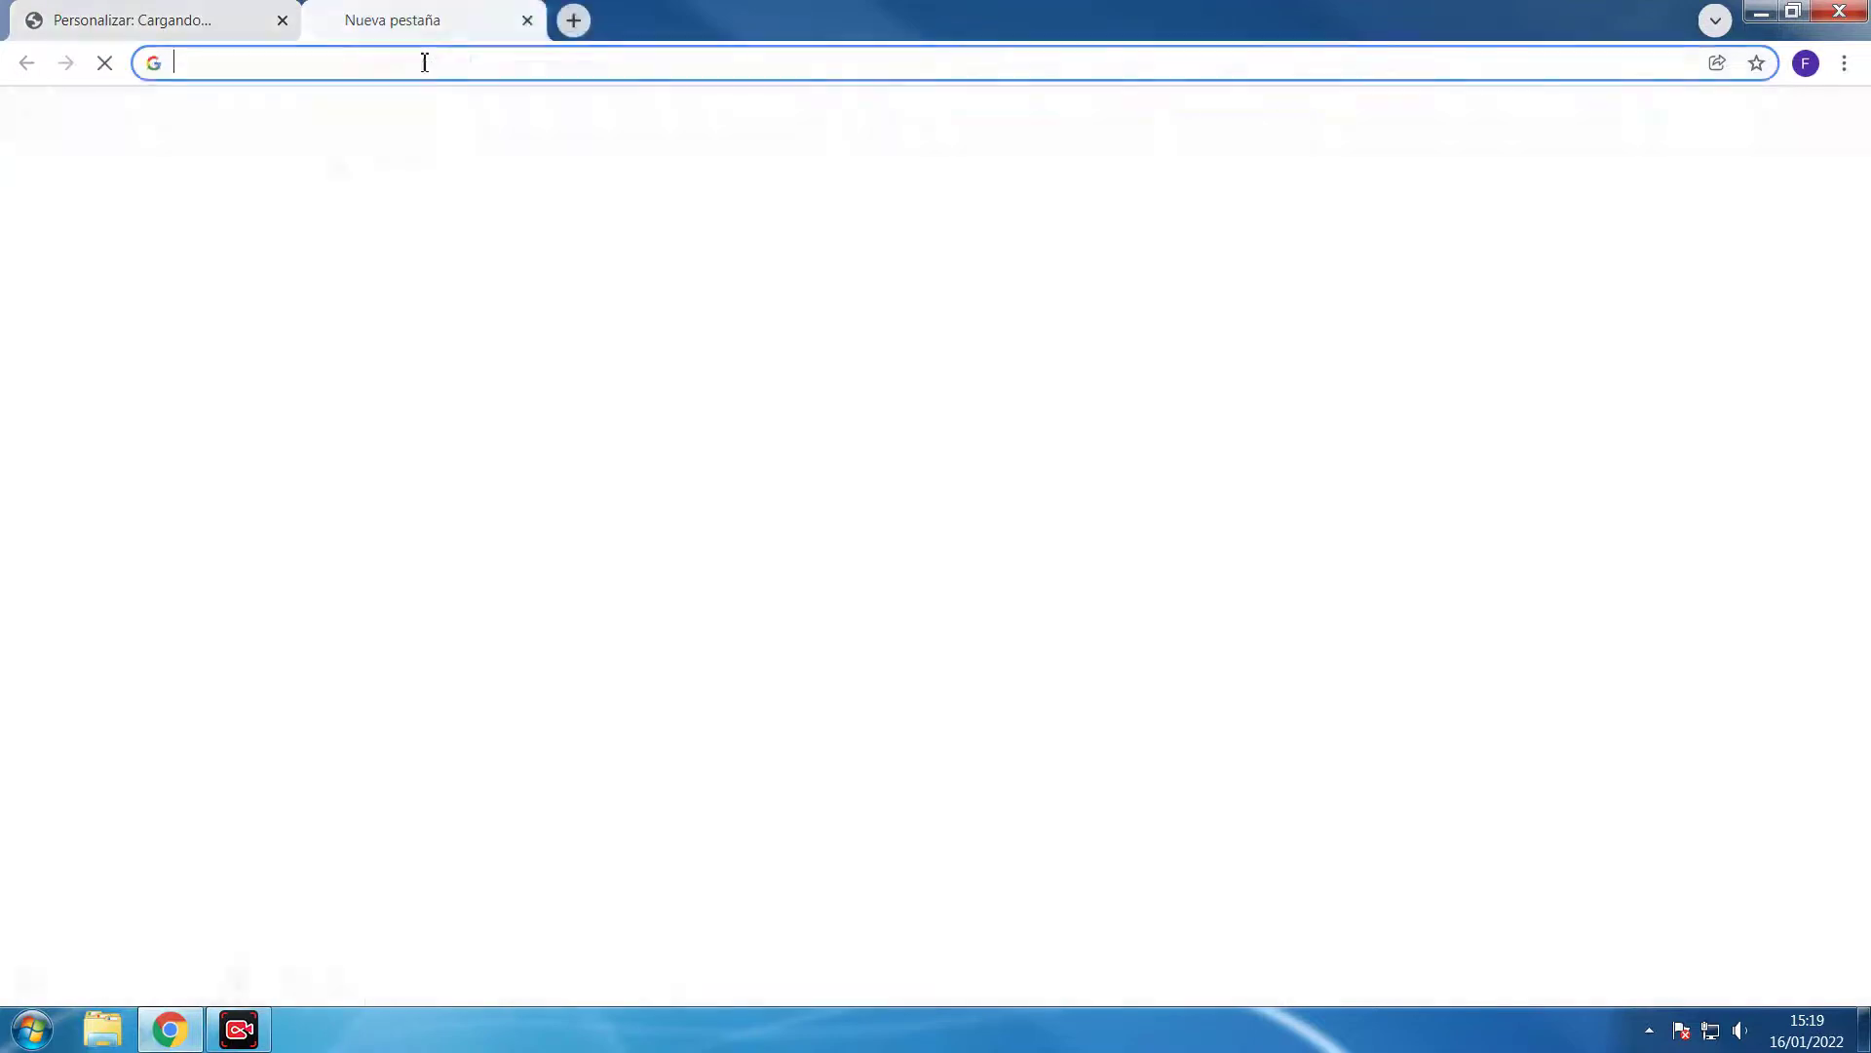
type("cur")
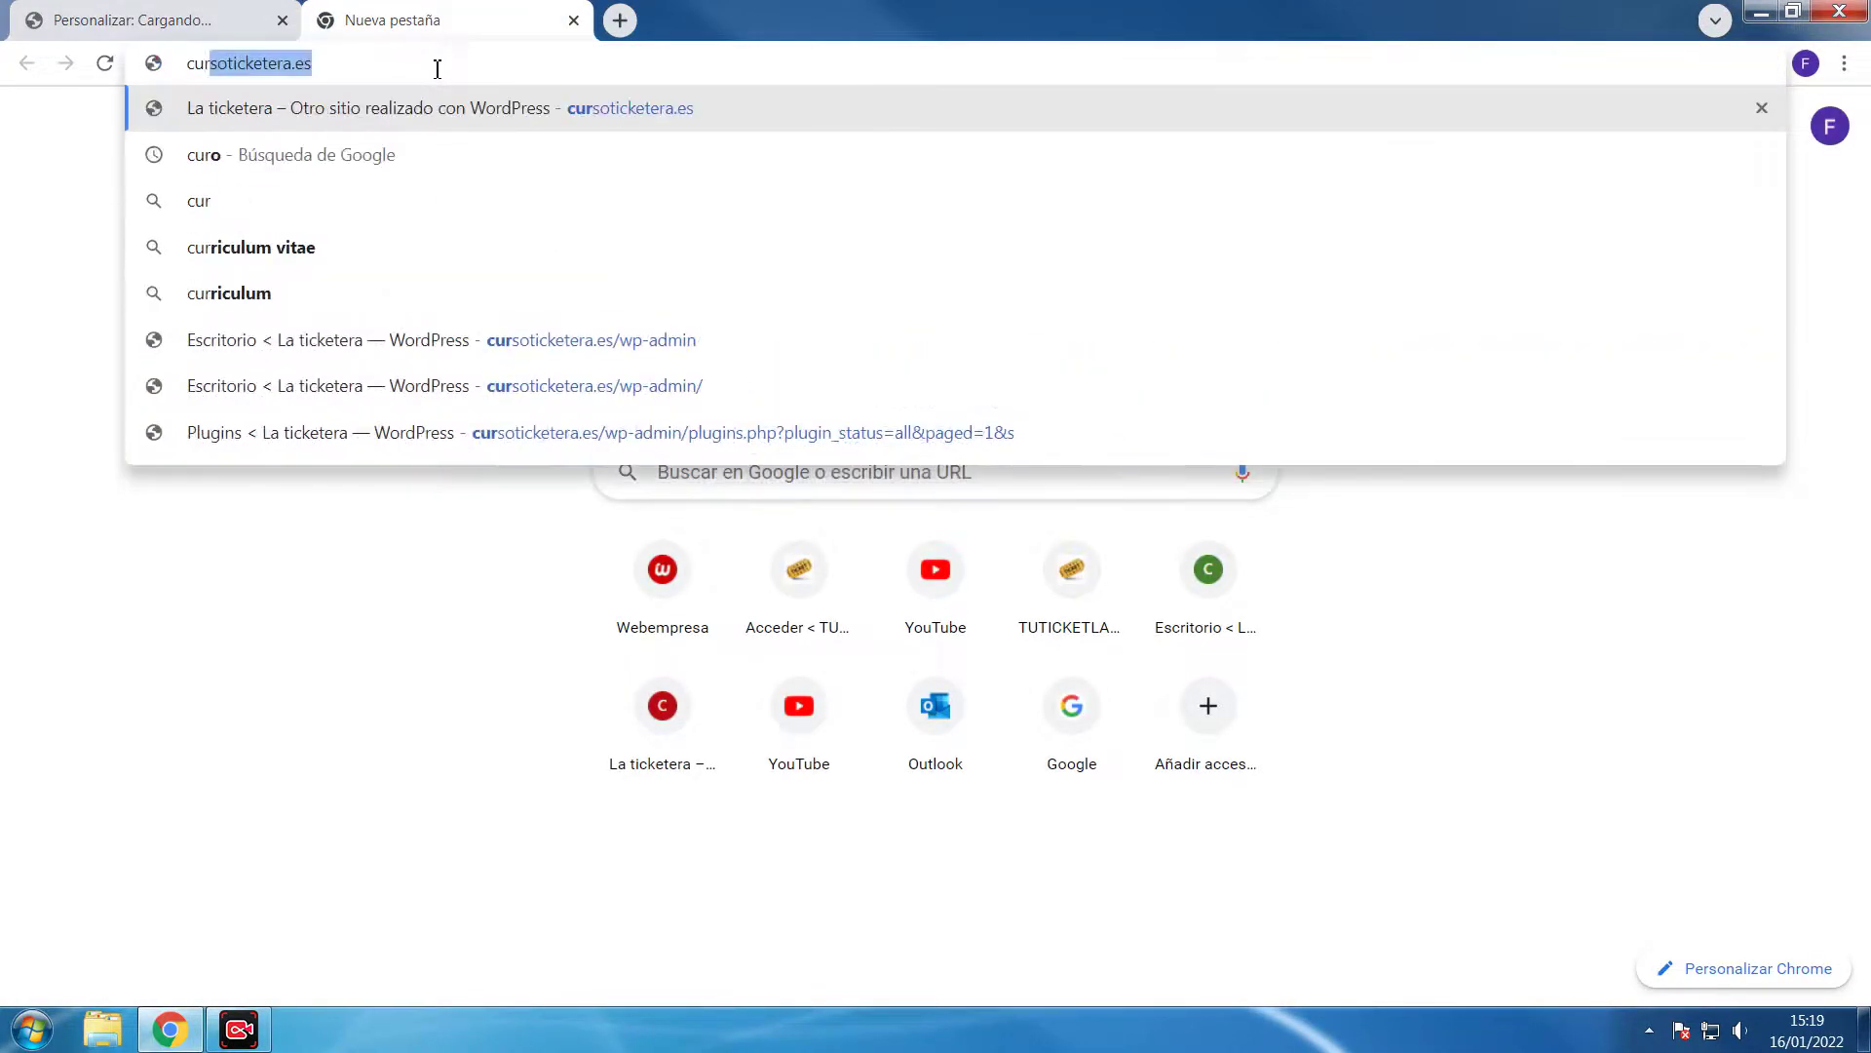
key("Return")
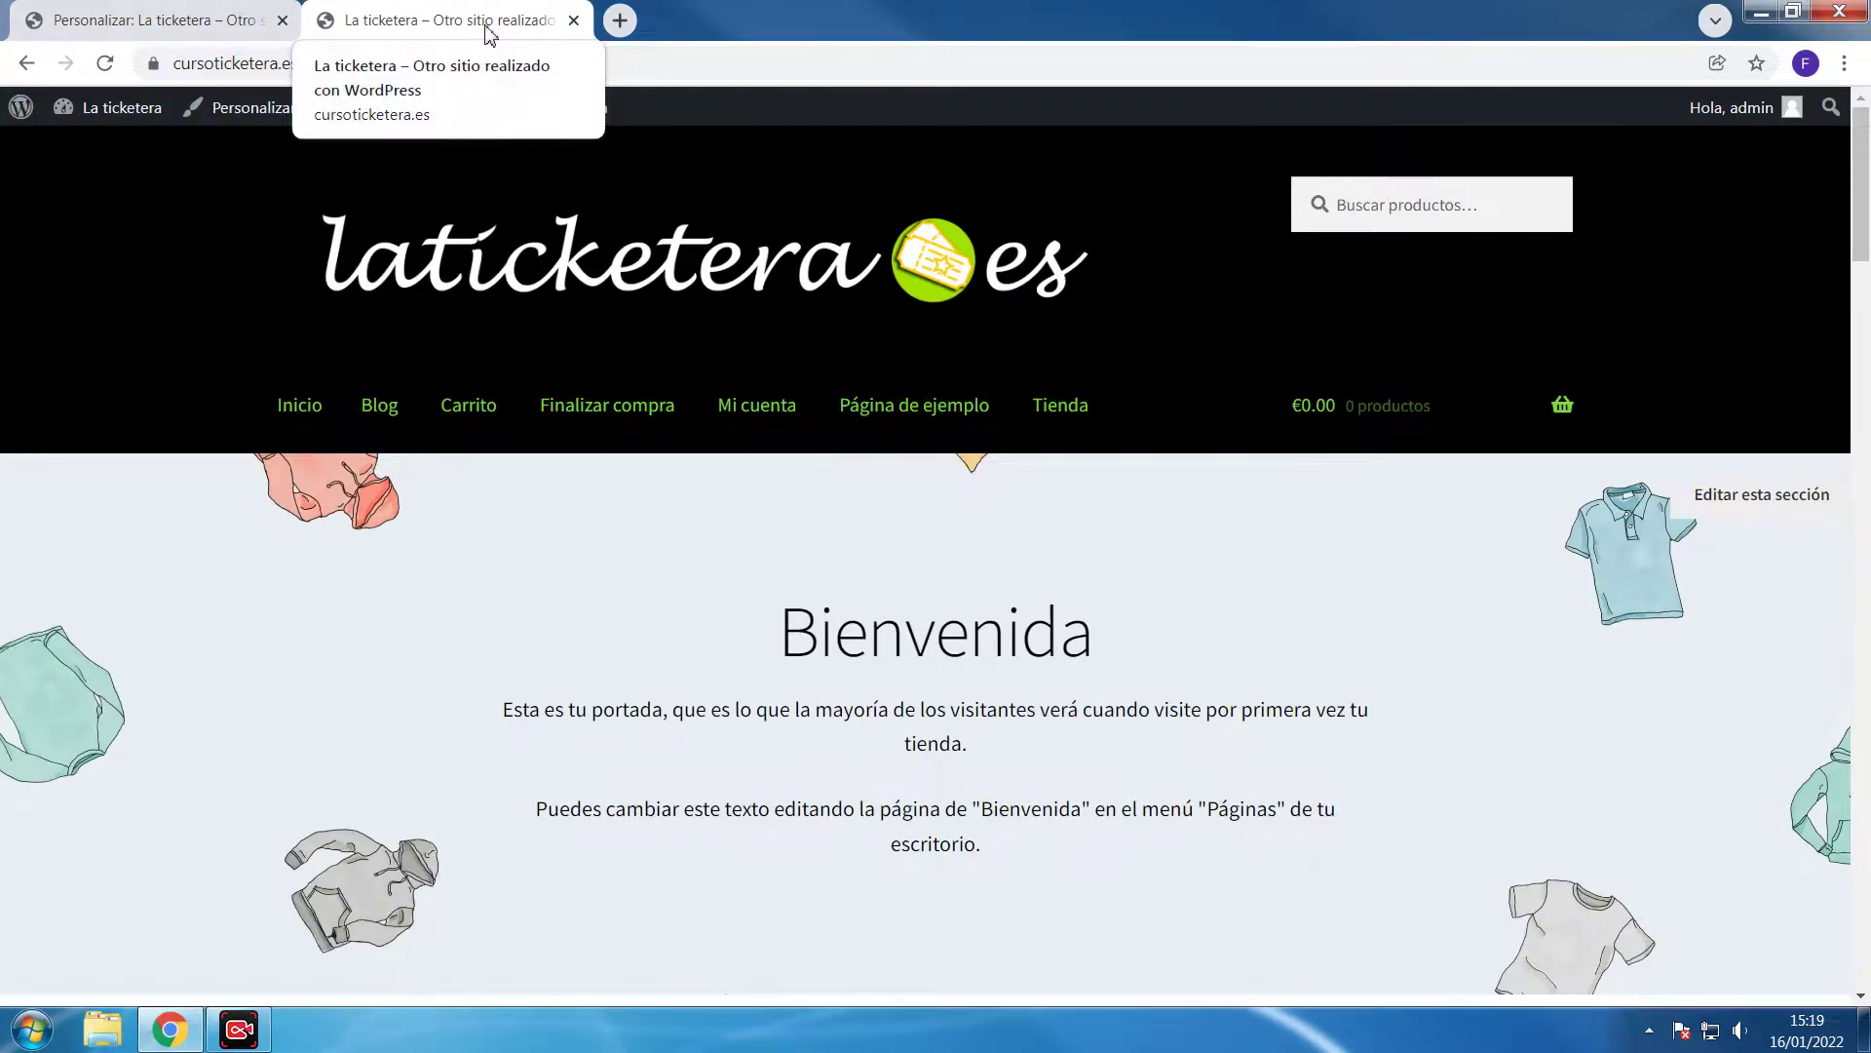
In Identidad del sitio, set the tagline to 'Venta de entradas para eventos, teatros y competiciones deportivas'
left_click(153, 30)
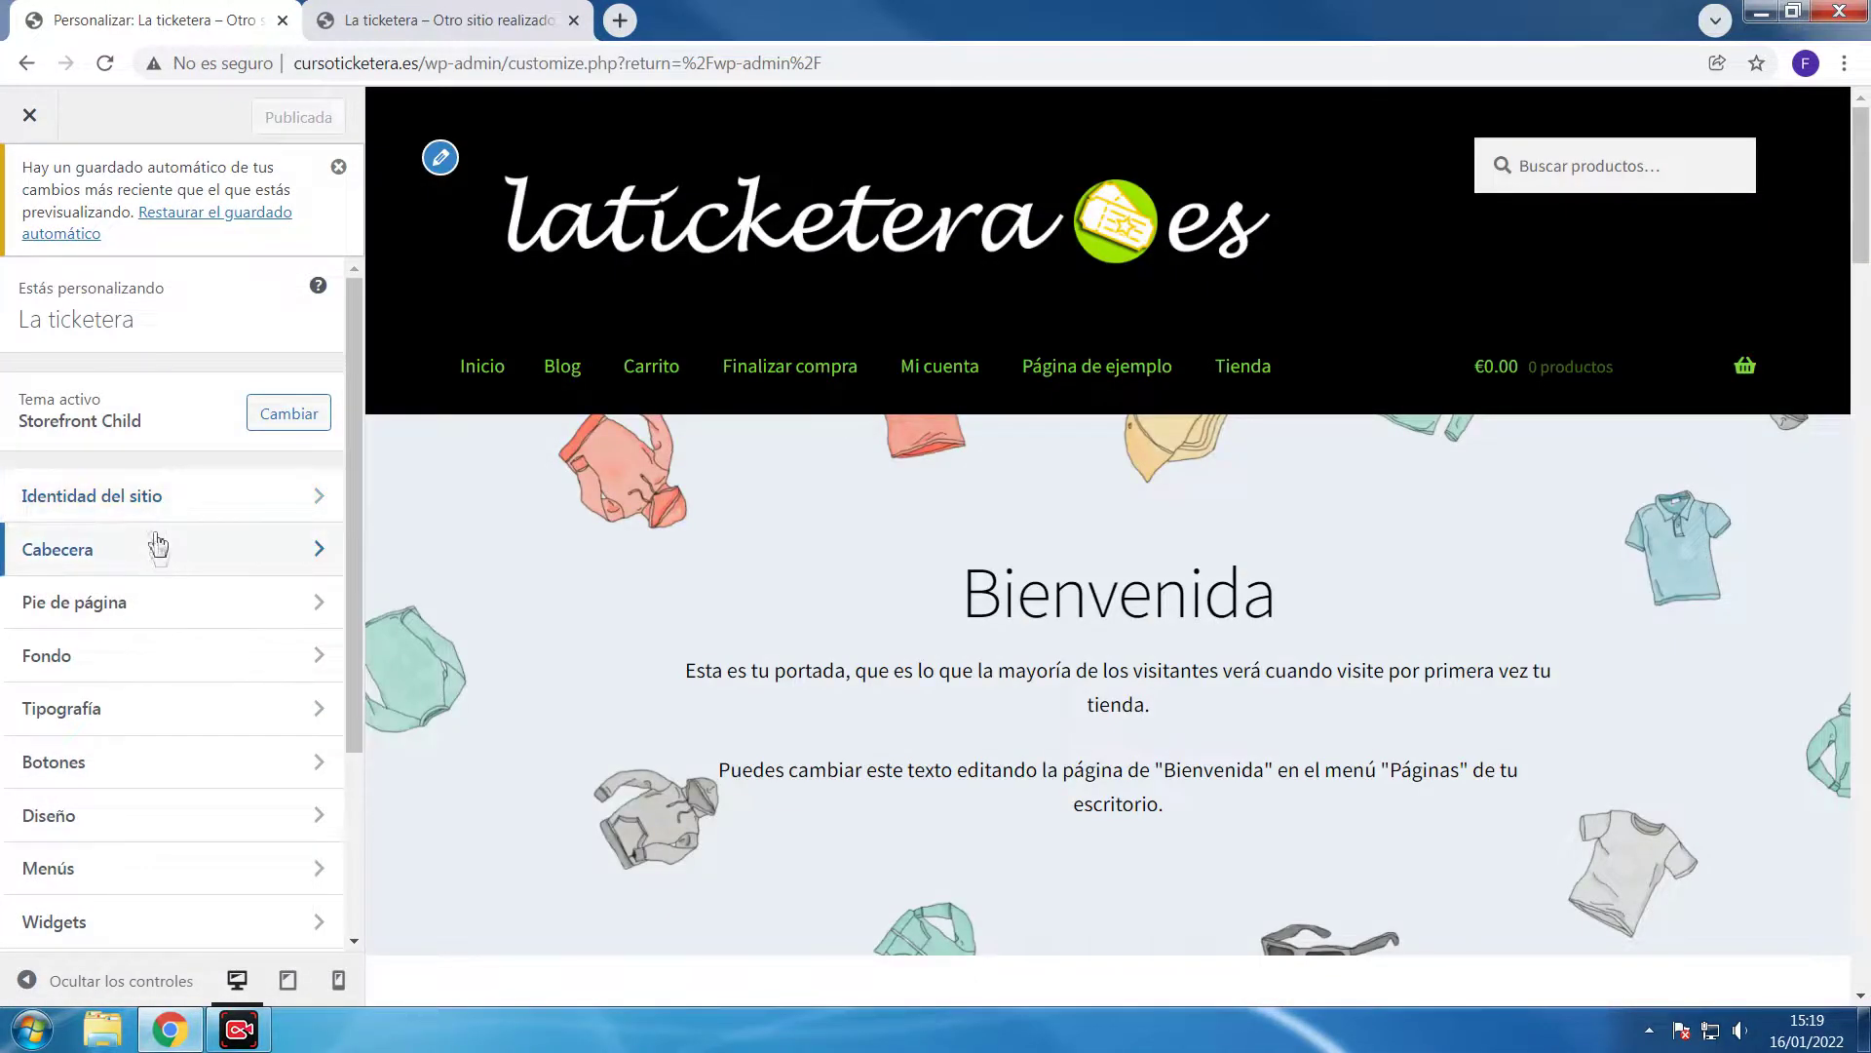
left_click(151, 499)
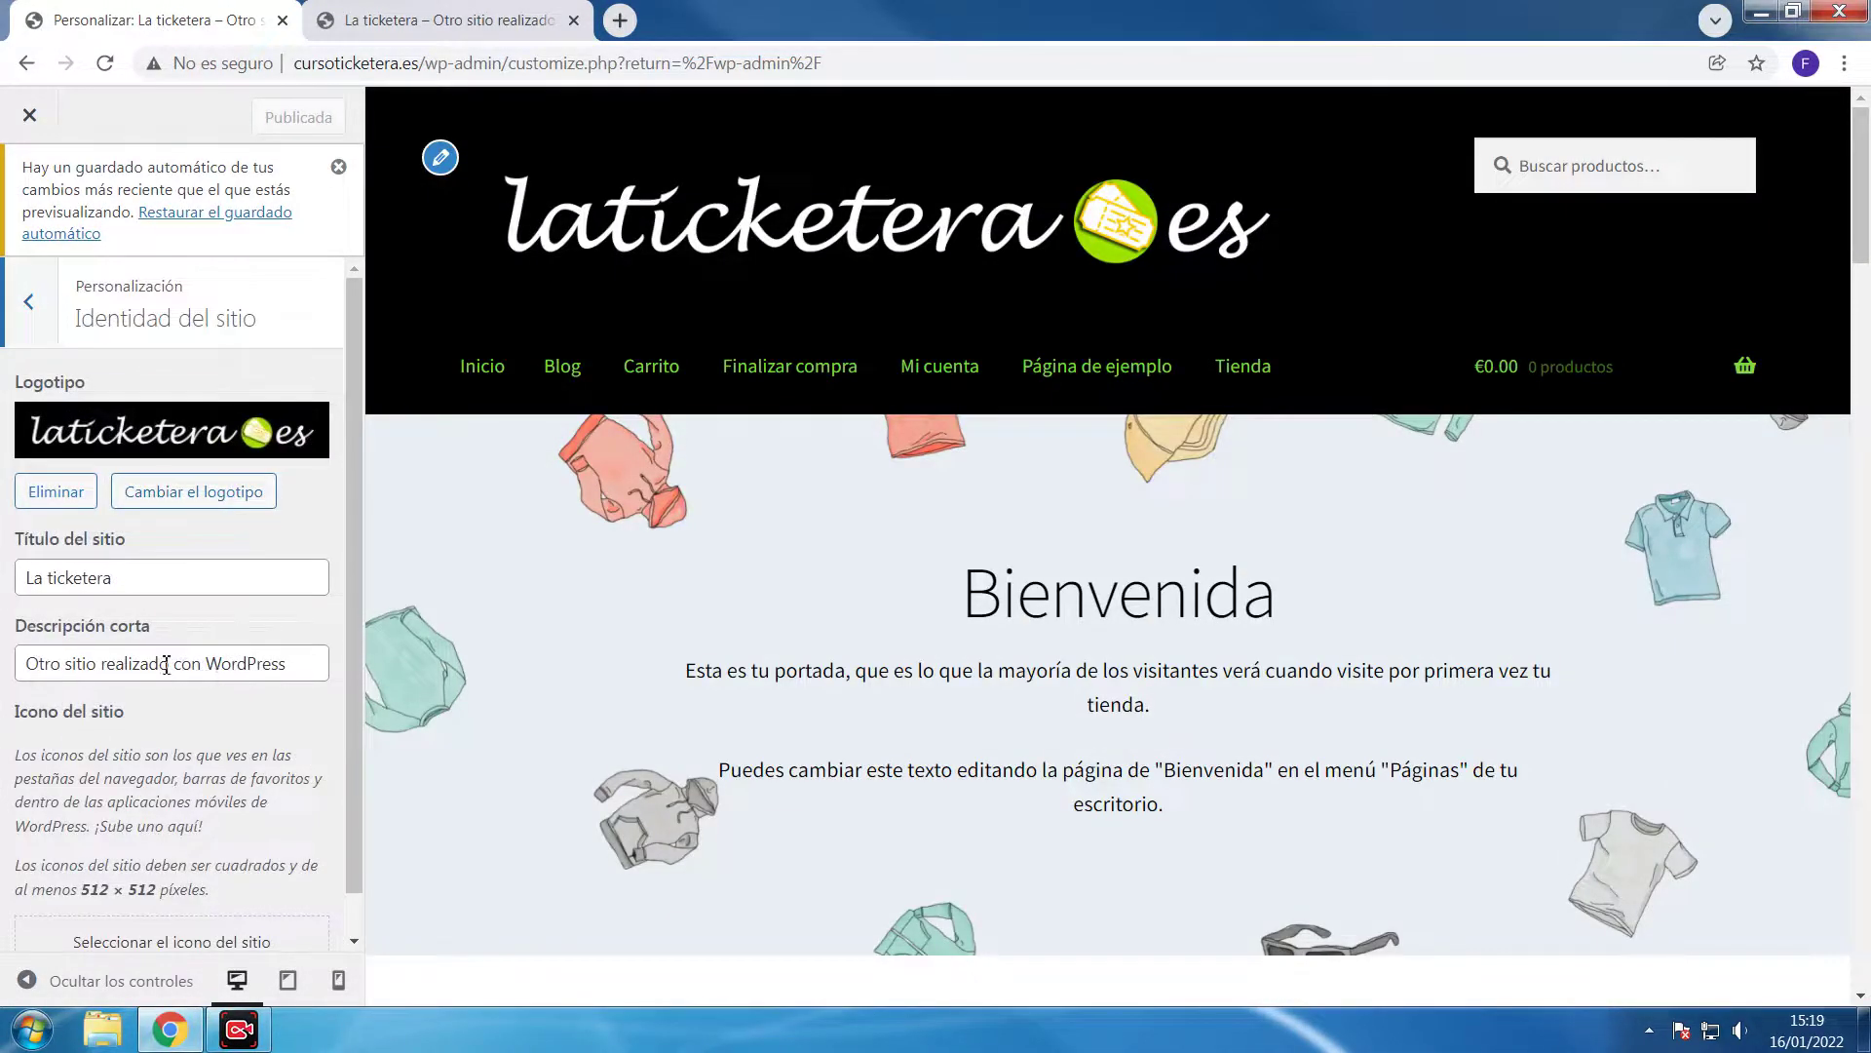
left_click_drag(303, 669, 7, 666)
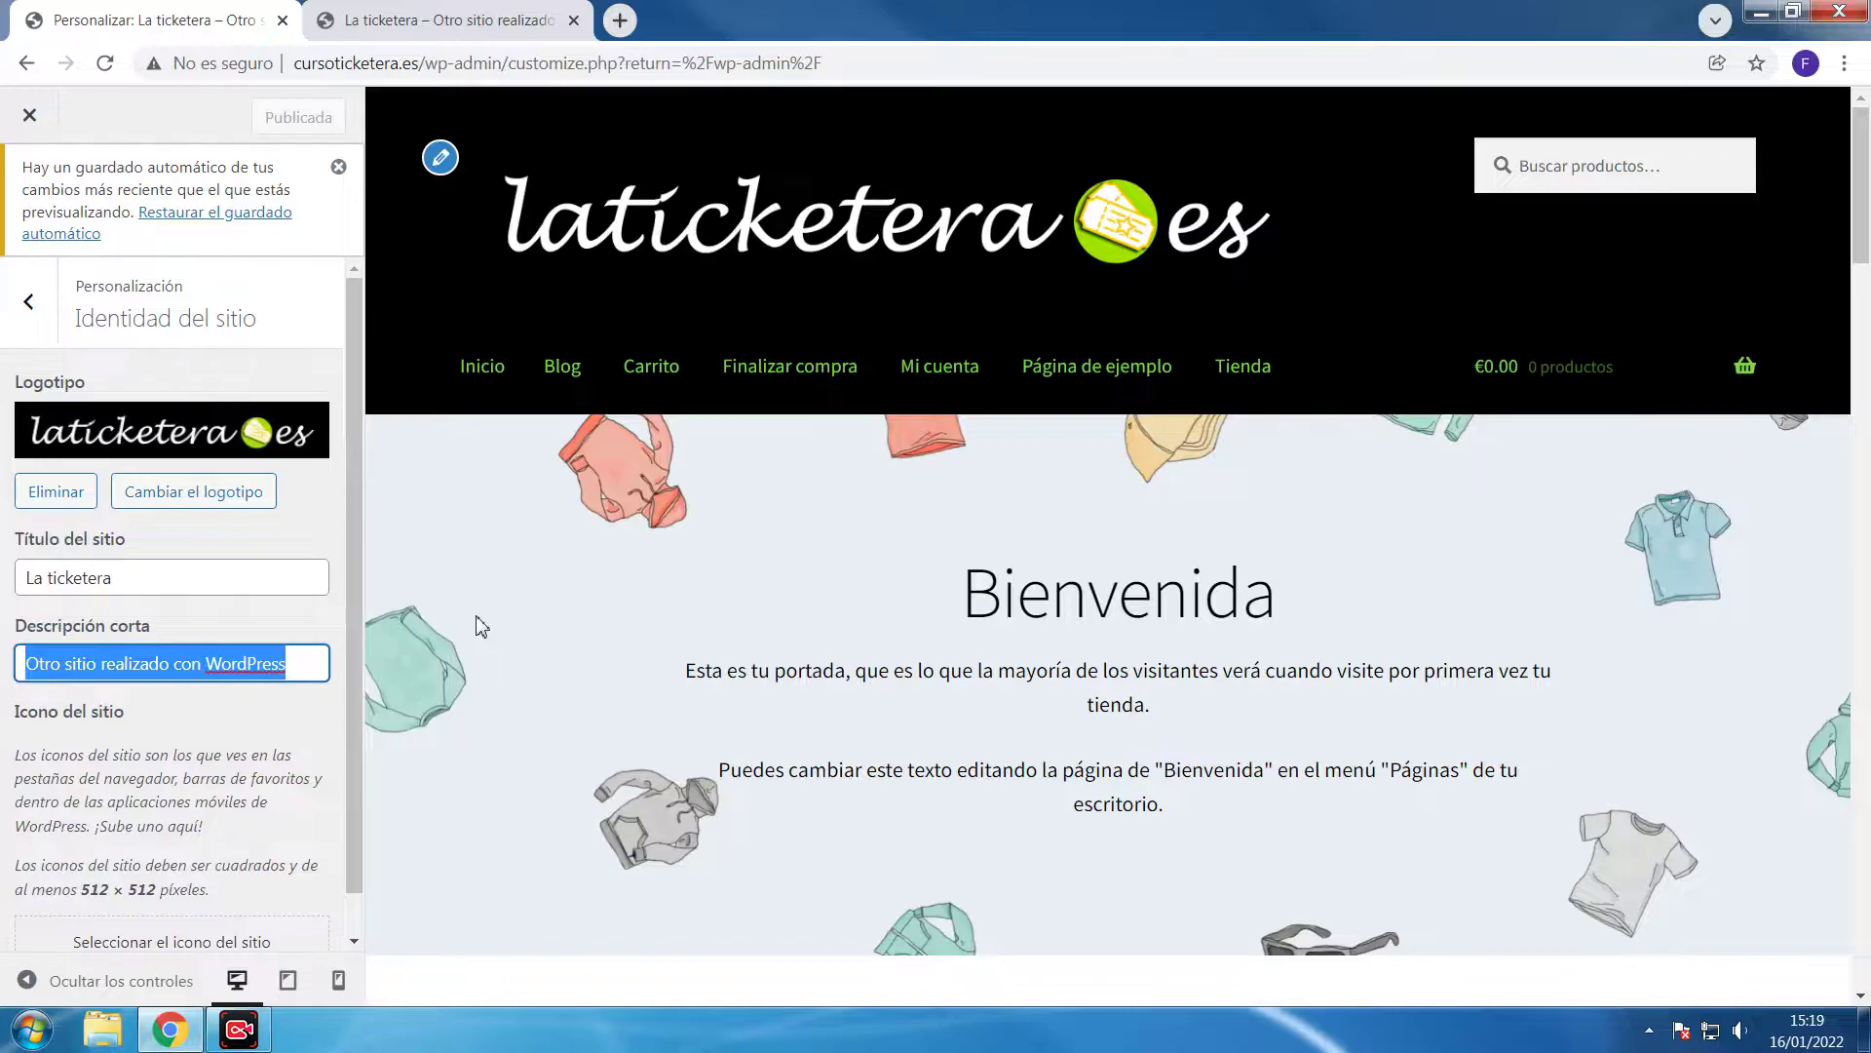
type("Venta d")
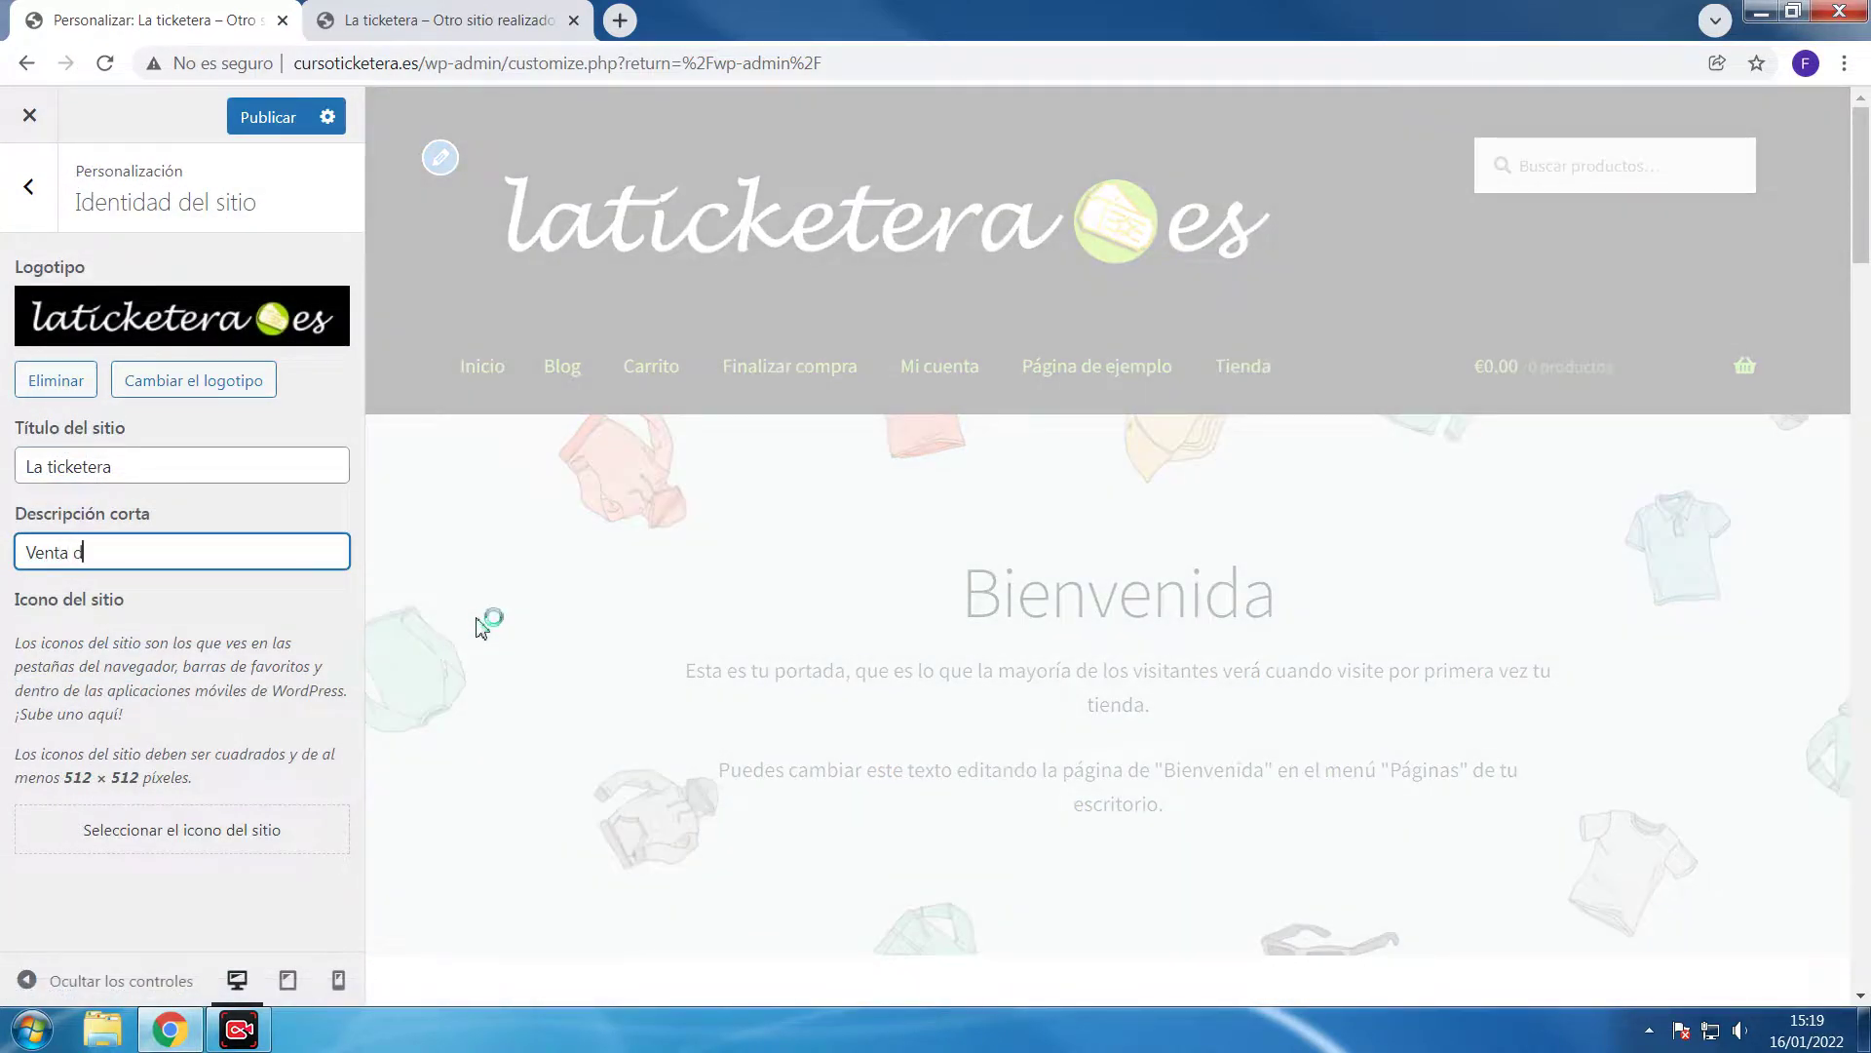
type("e entradas para ev")
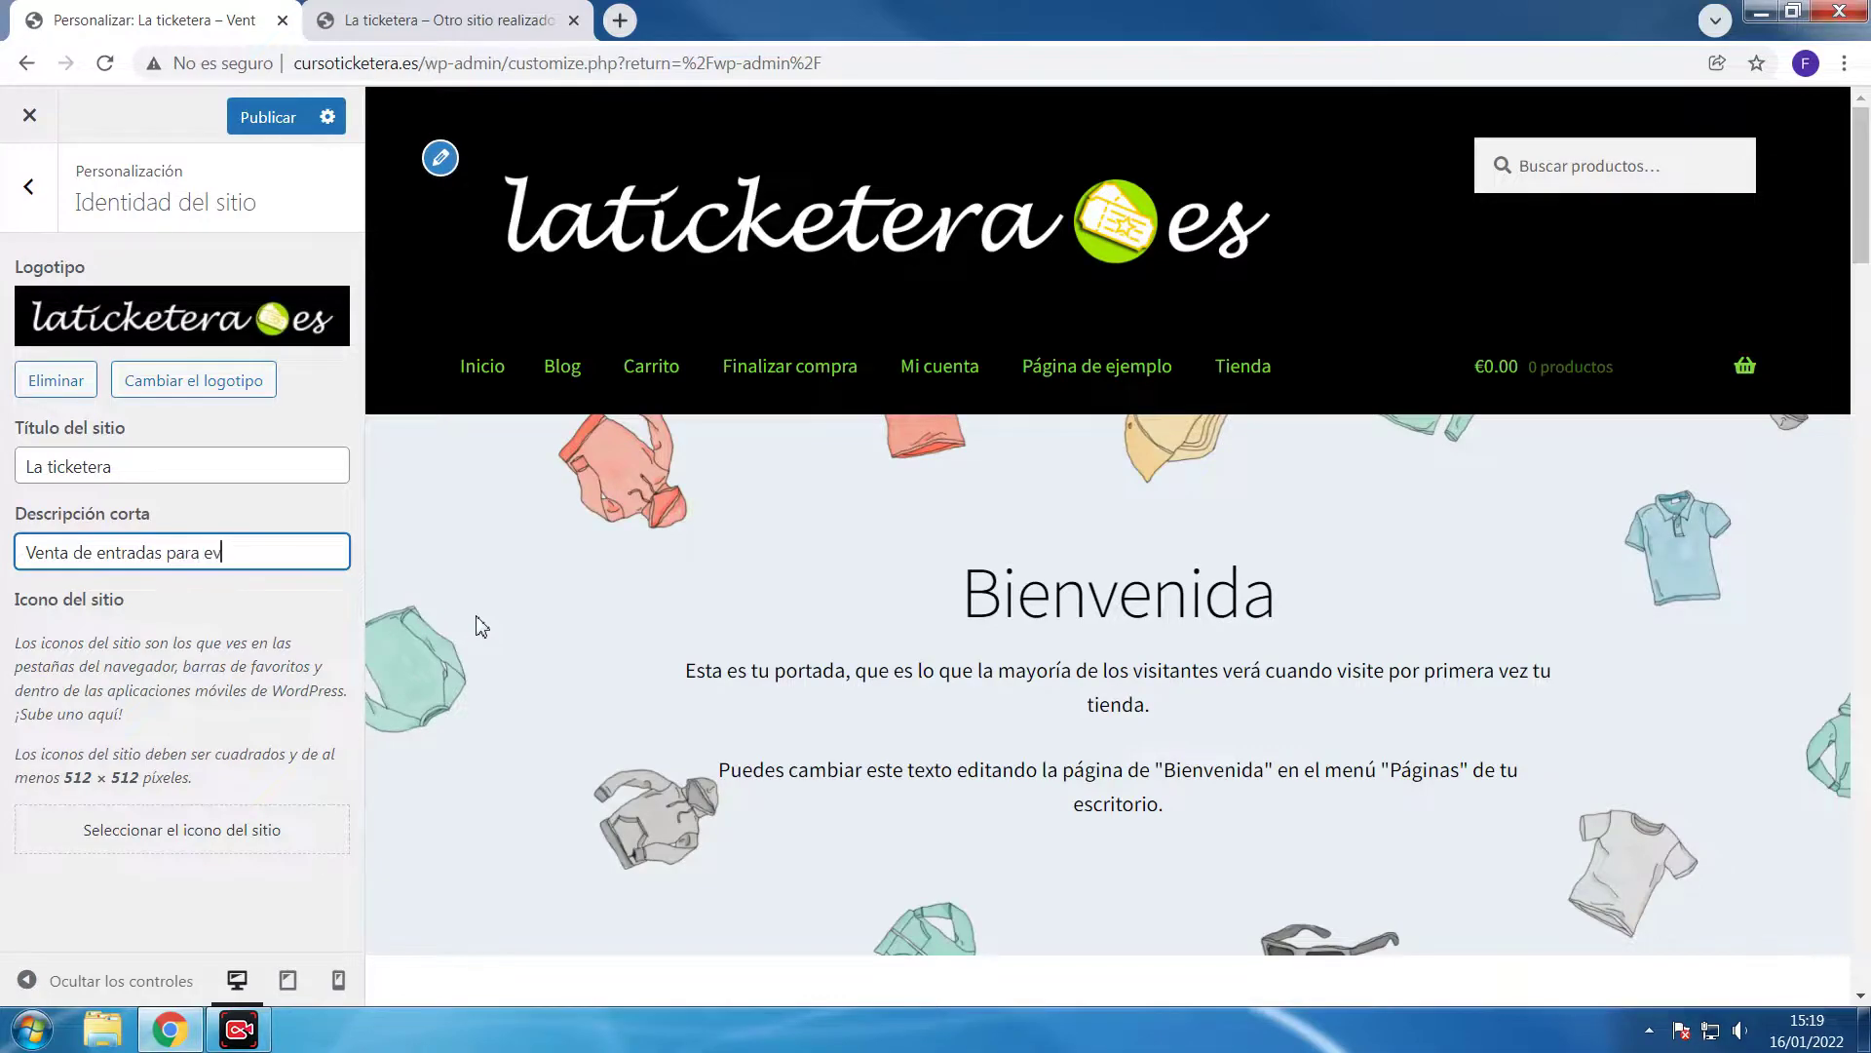
type("entos, teatr")
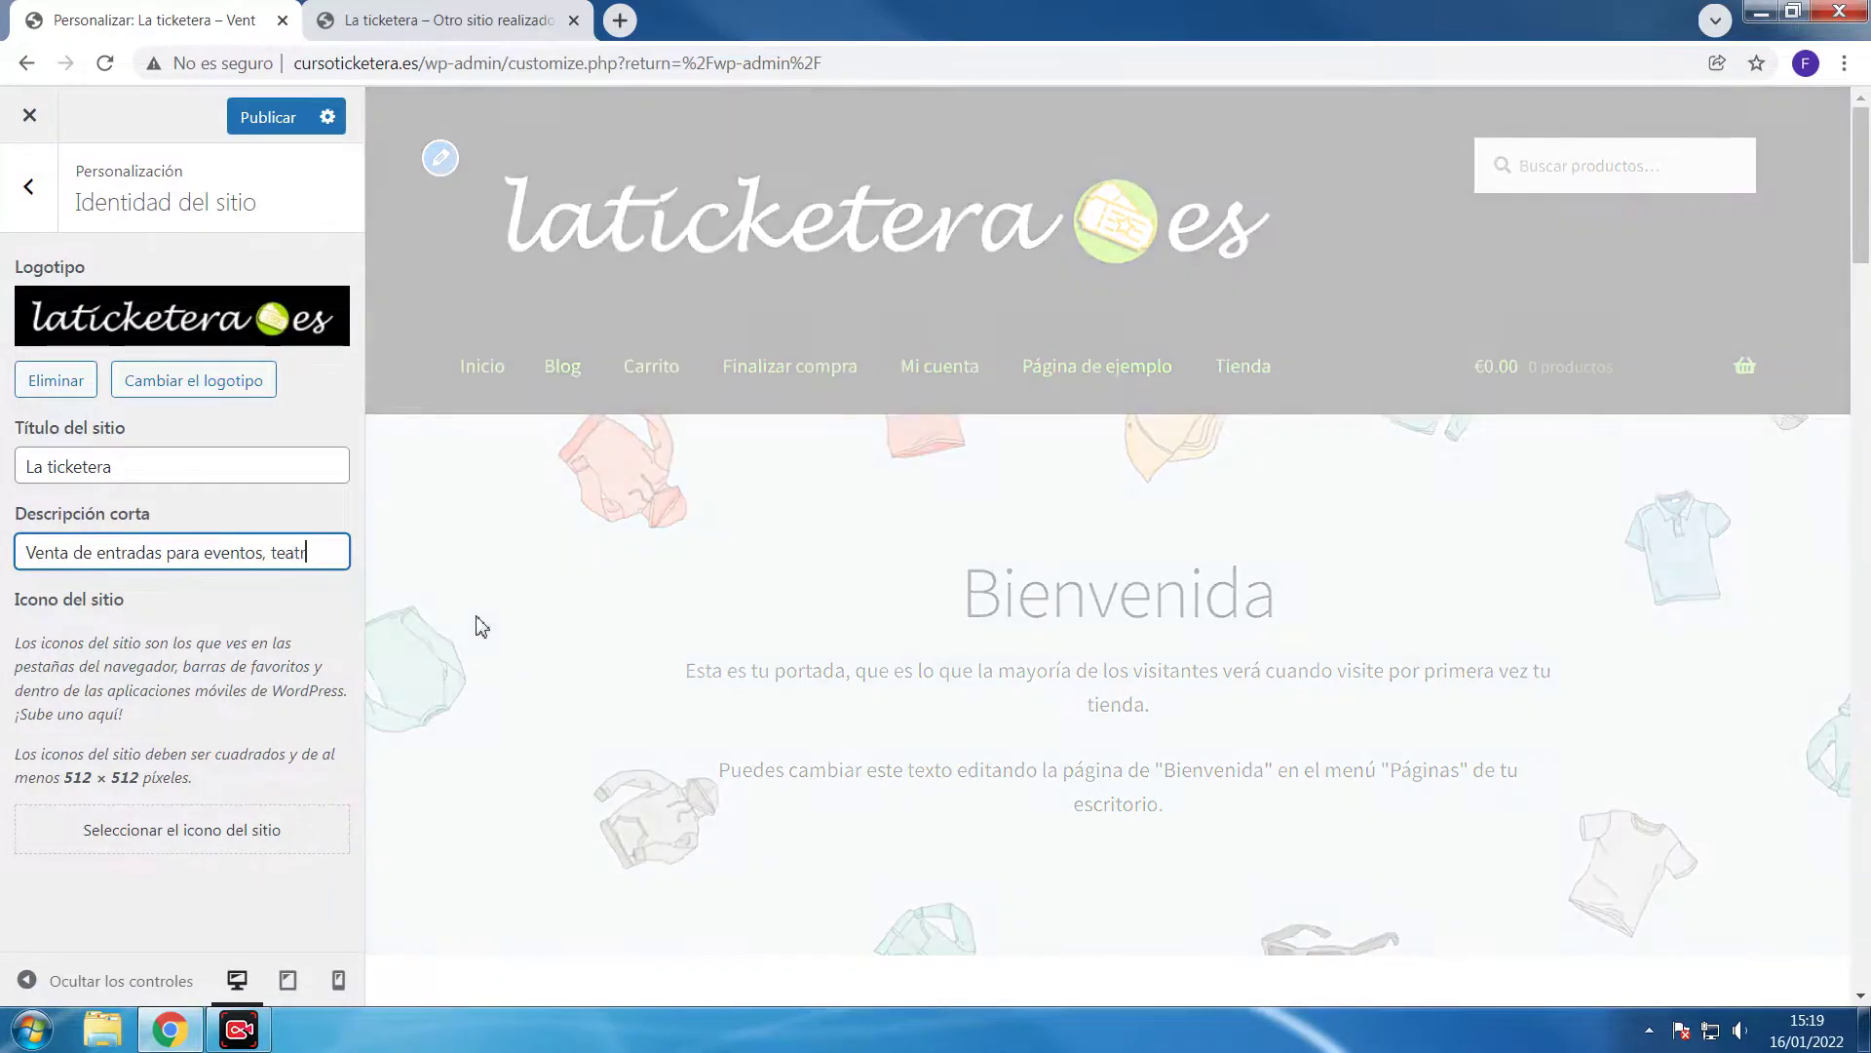
type("os y compte")
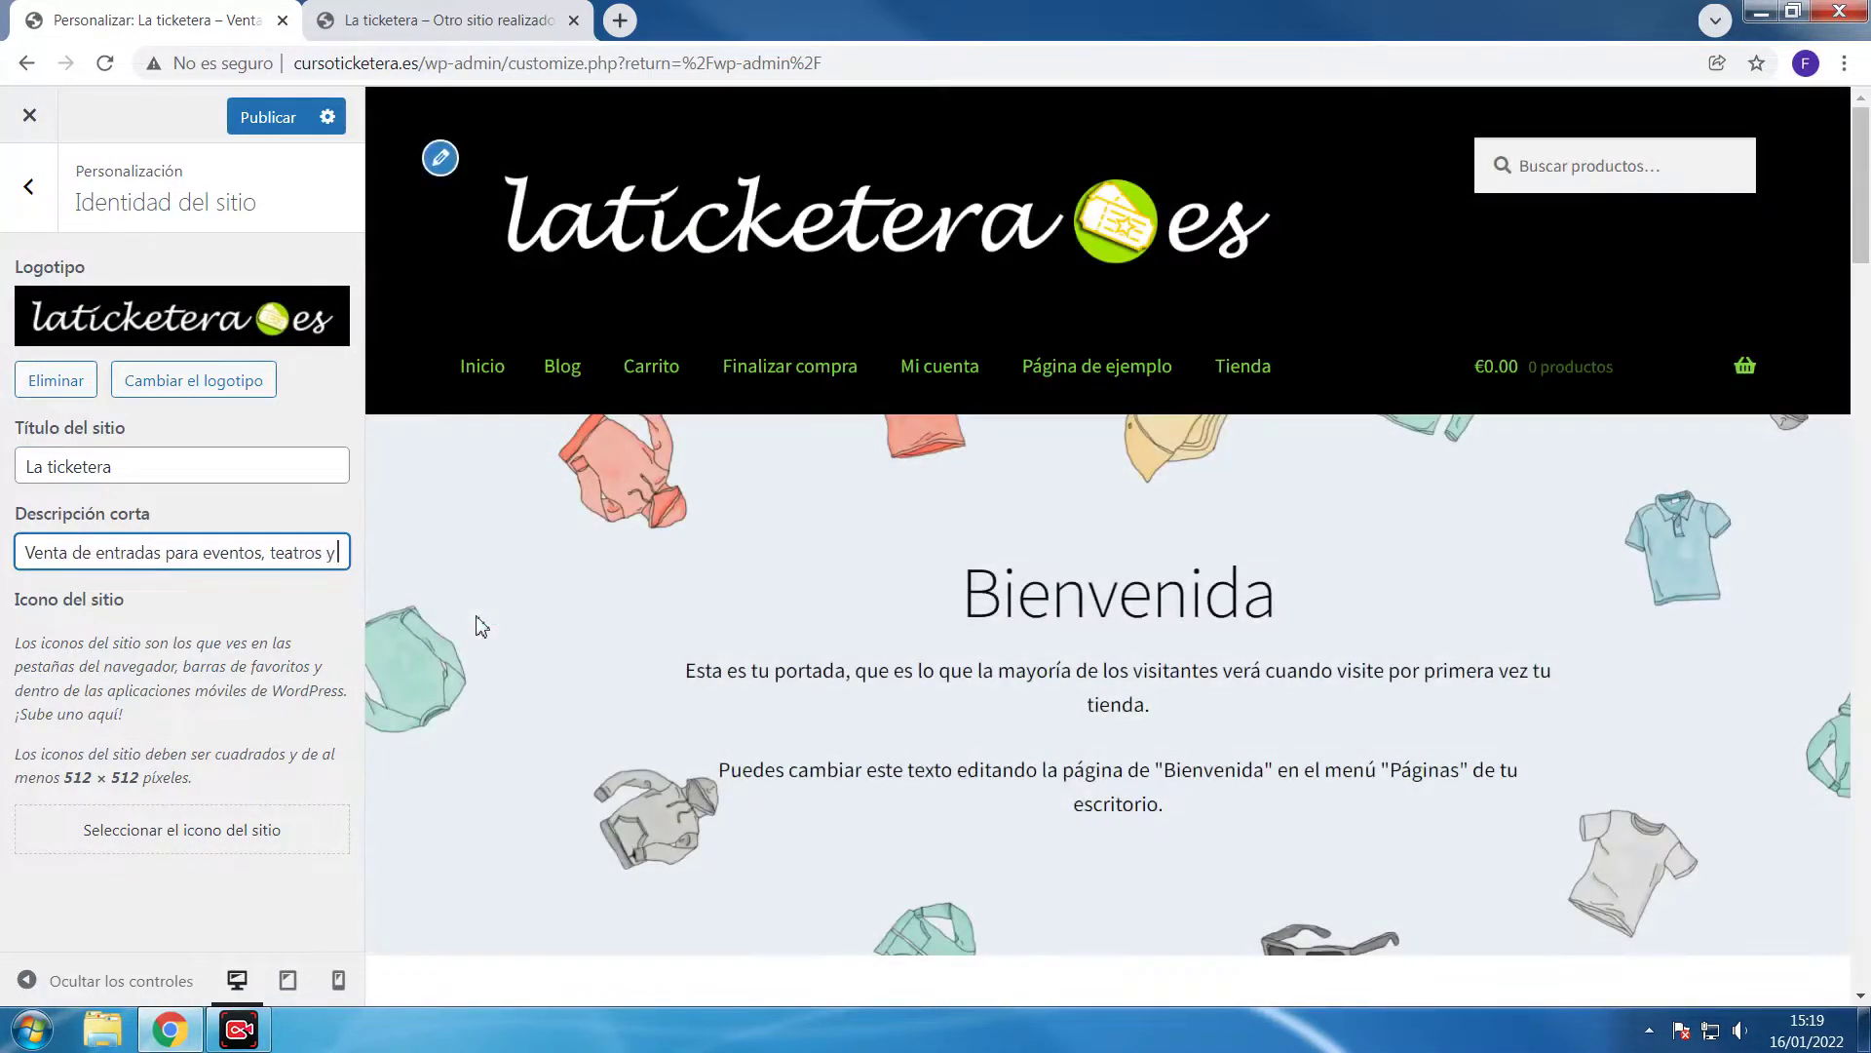
key("BackSpace")
key("BackSpace")
type("eticiones deportivas")
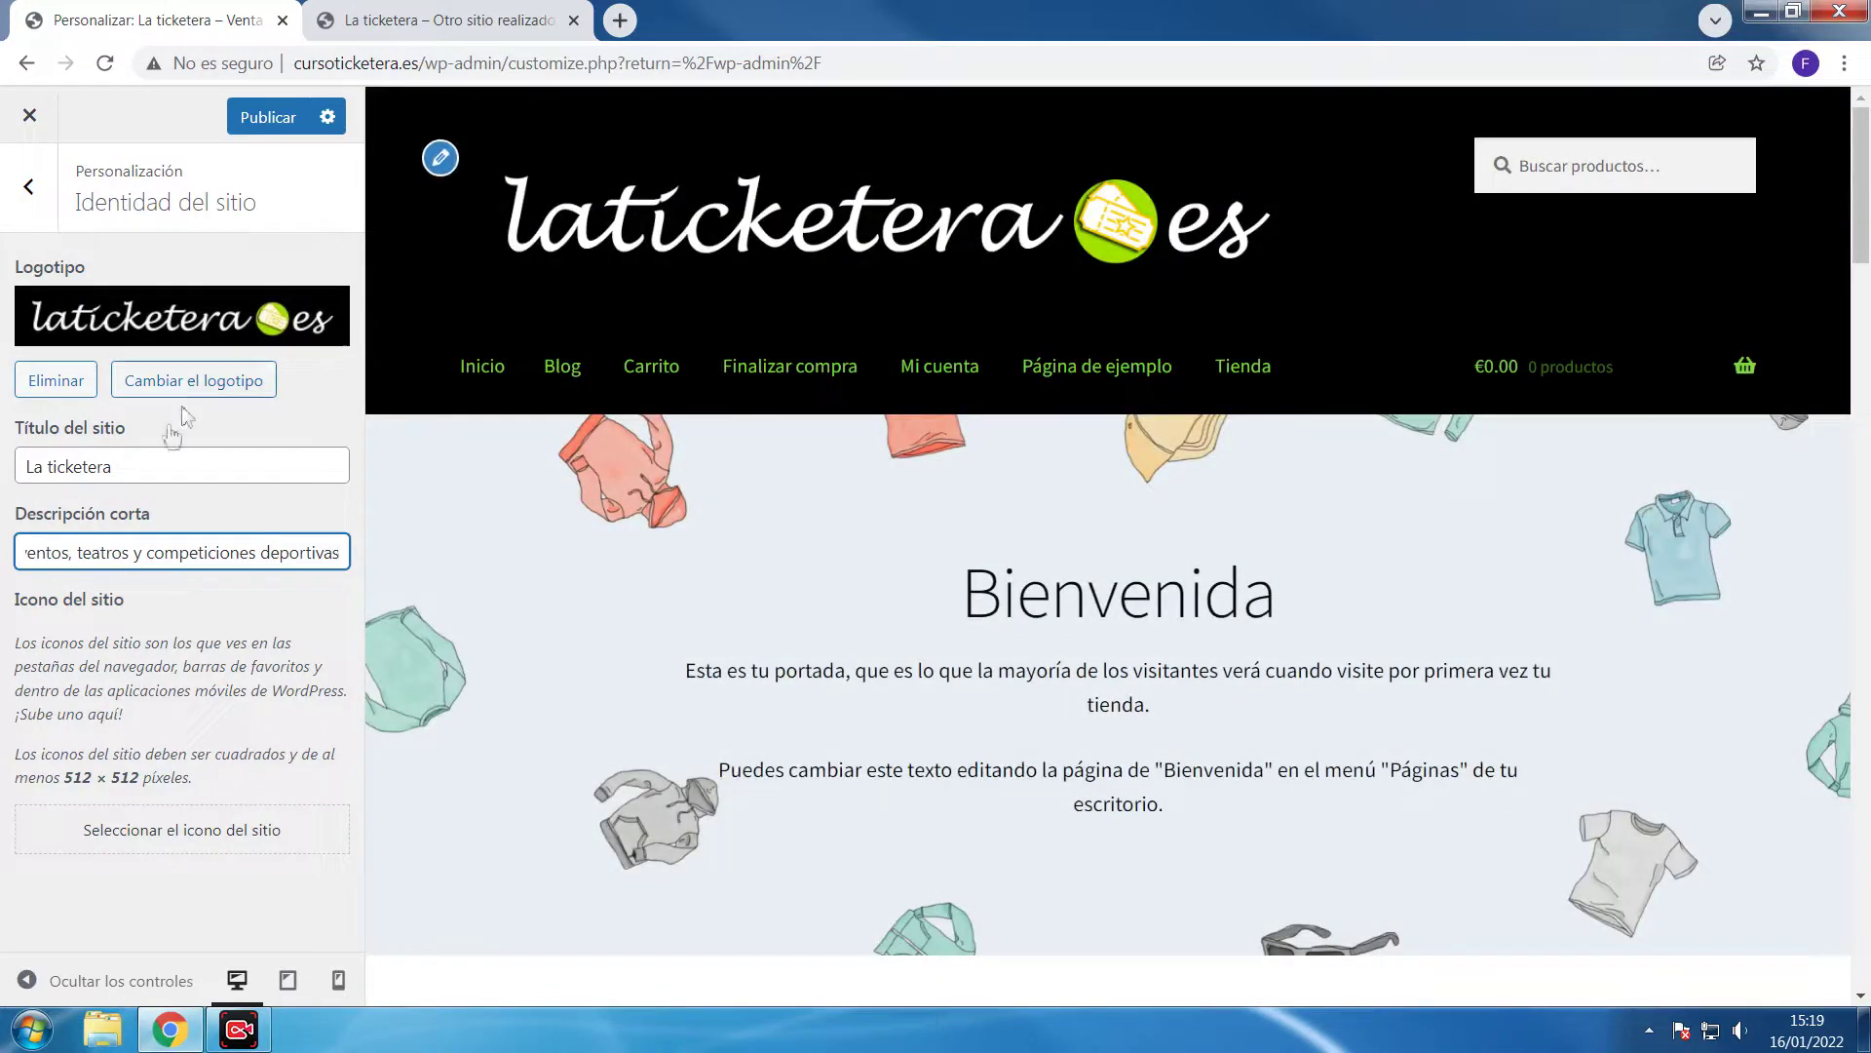
Change the site title to 'La ticketera.es' and publish the changes
left_click(171, 469)
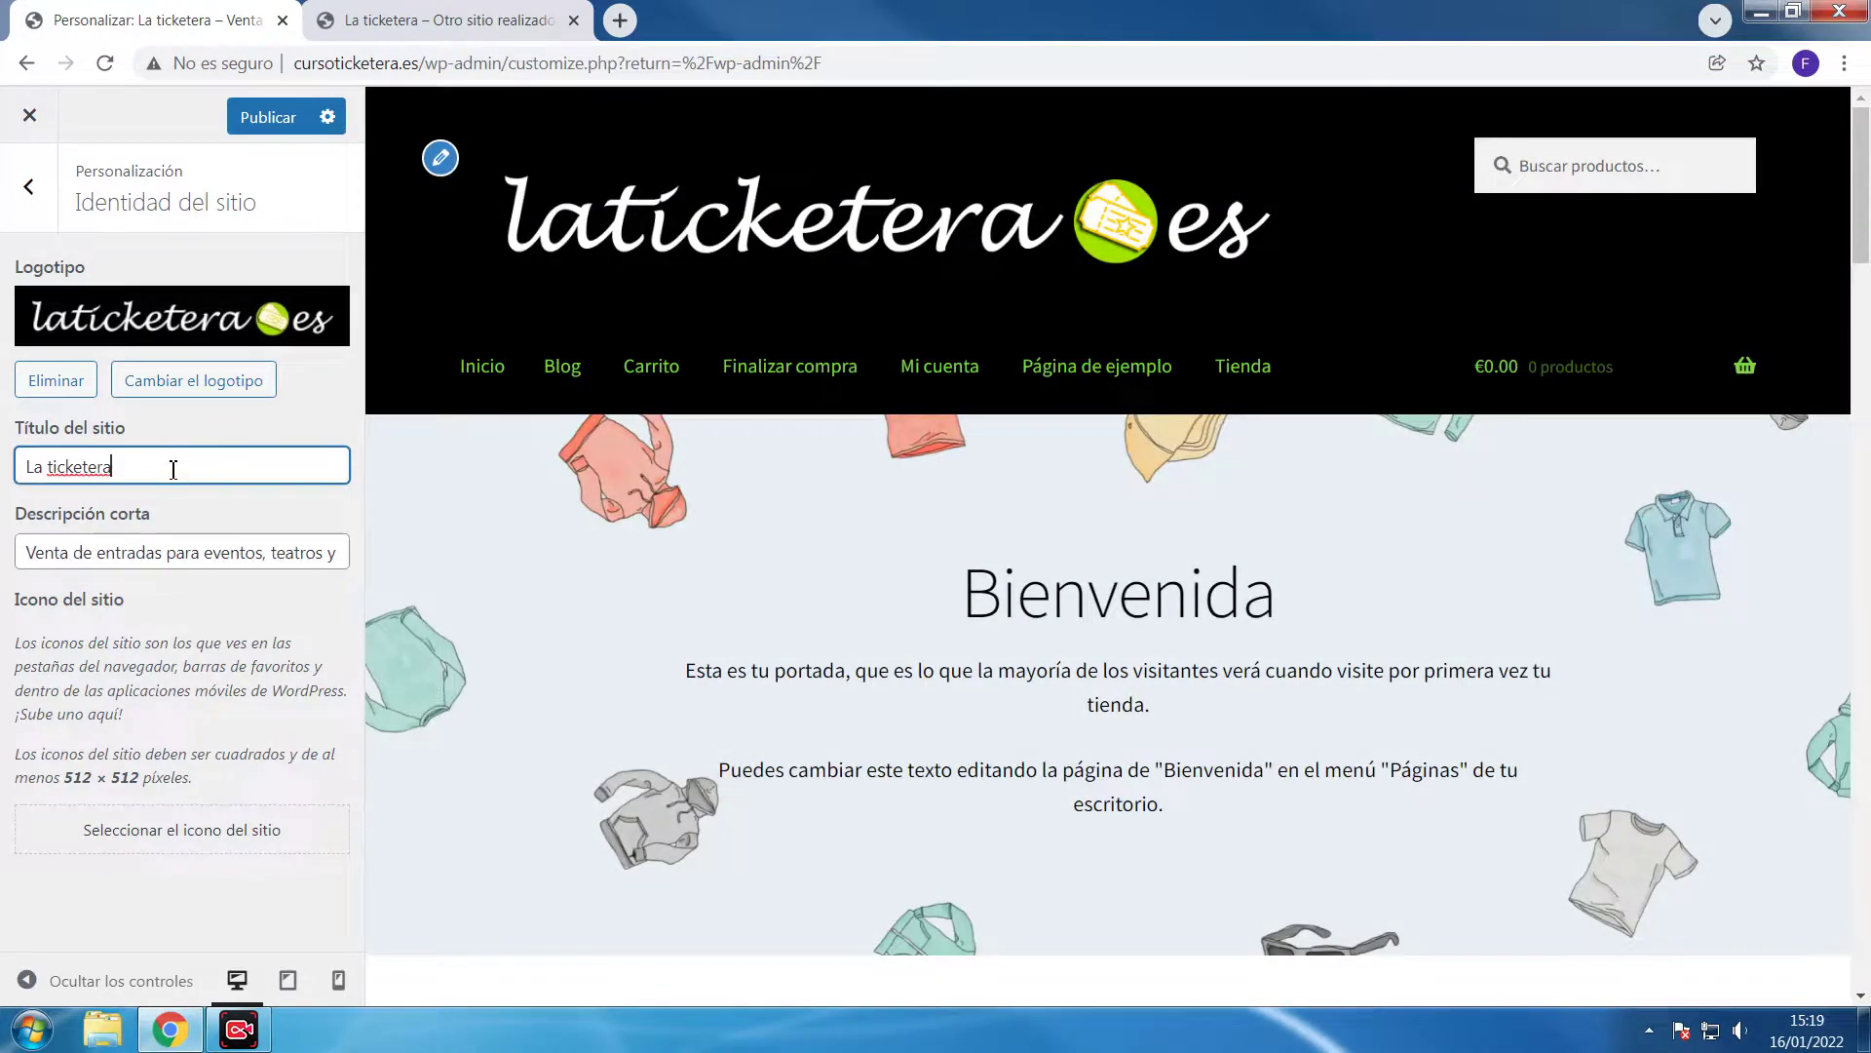
left_click_drag(170, 469, 5, 475)
type("La ticketera.es")
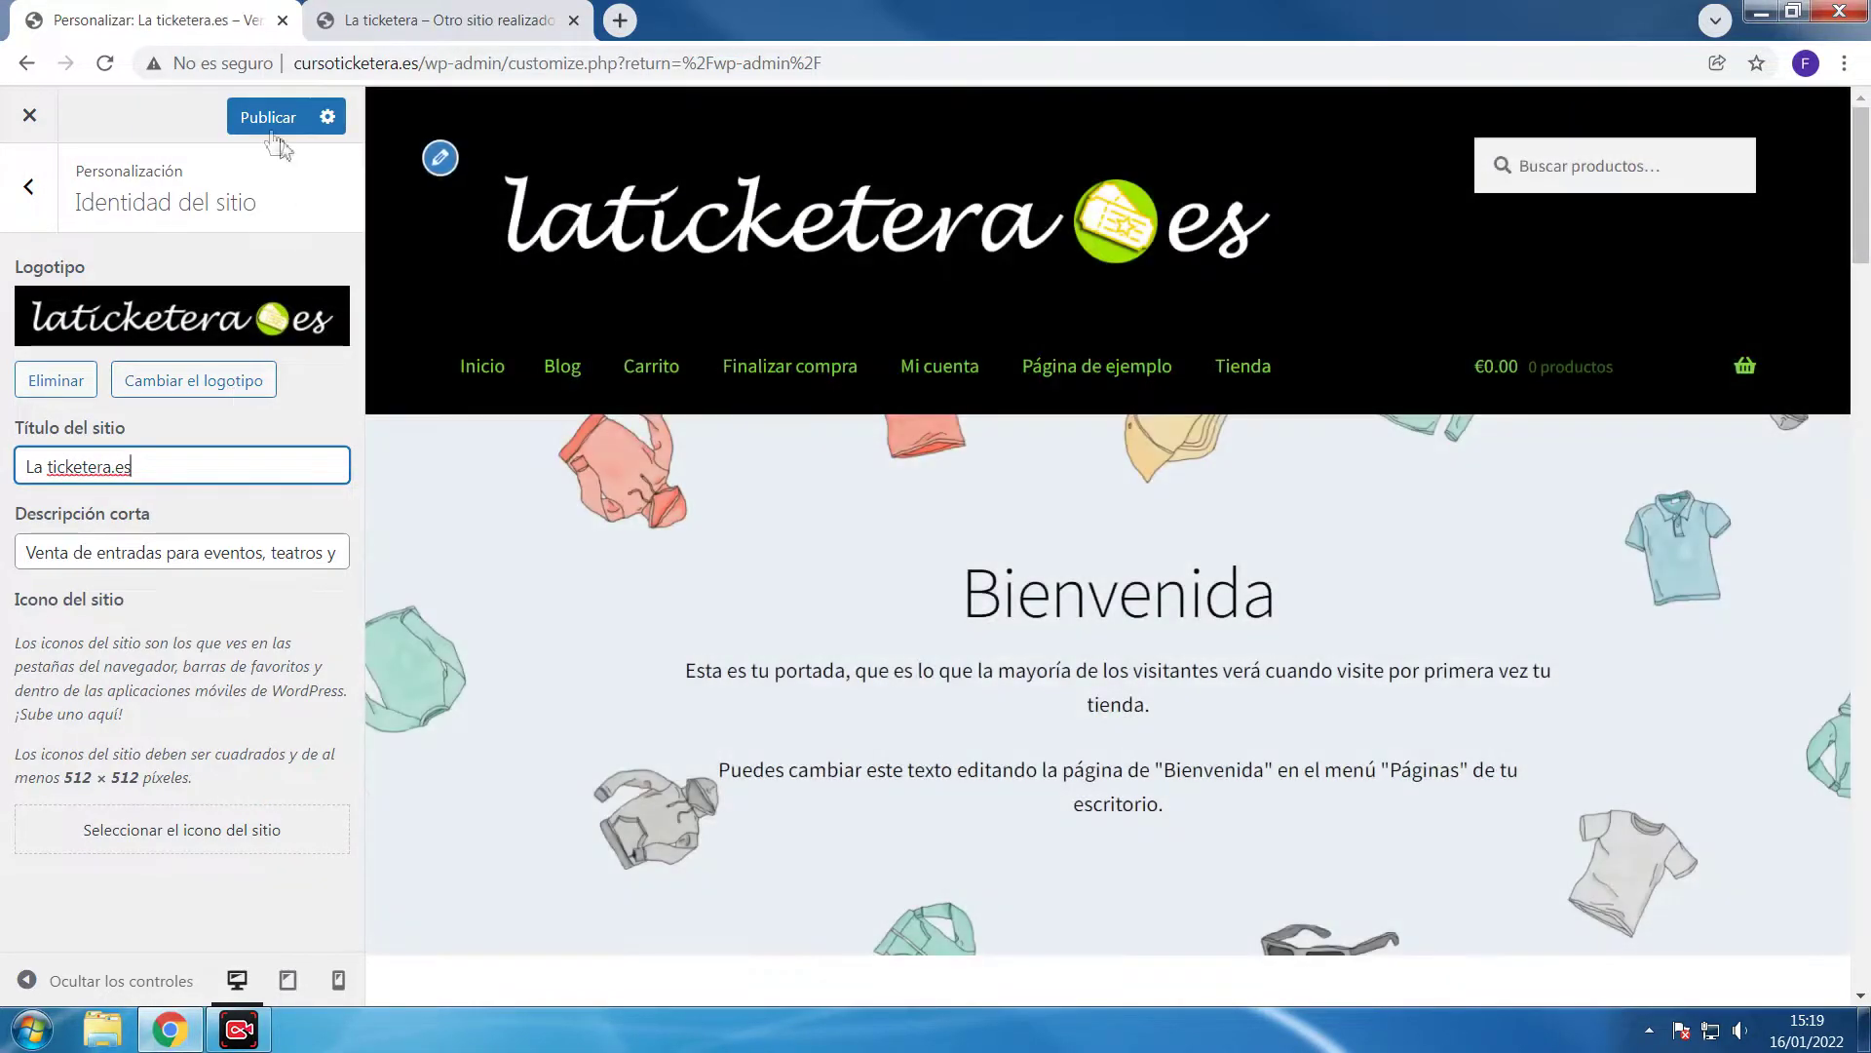
left_click(261, 125)
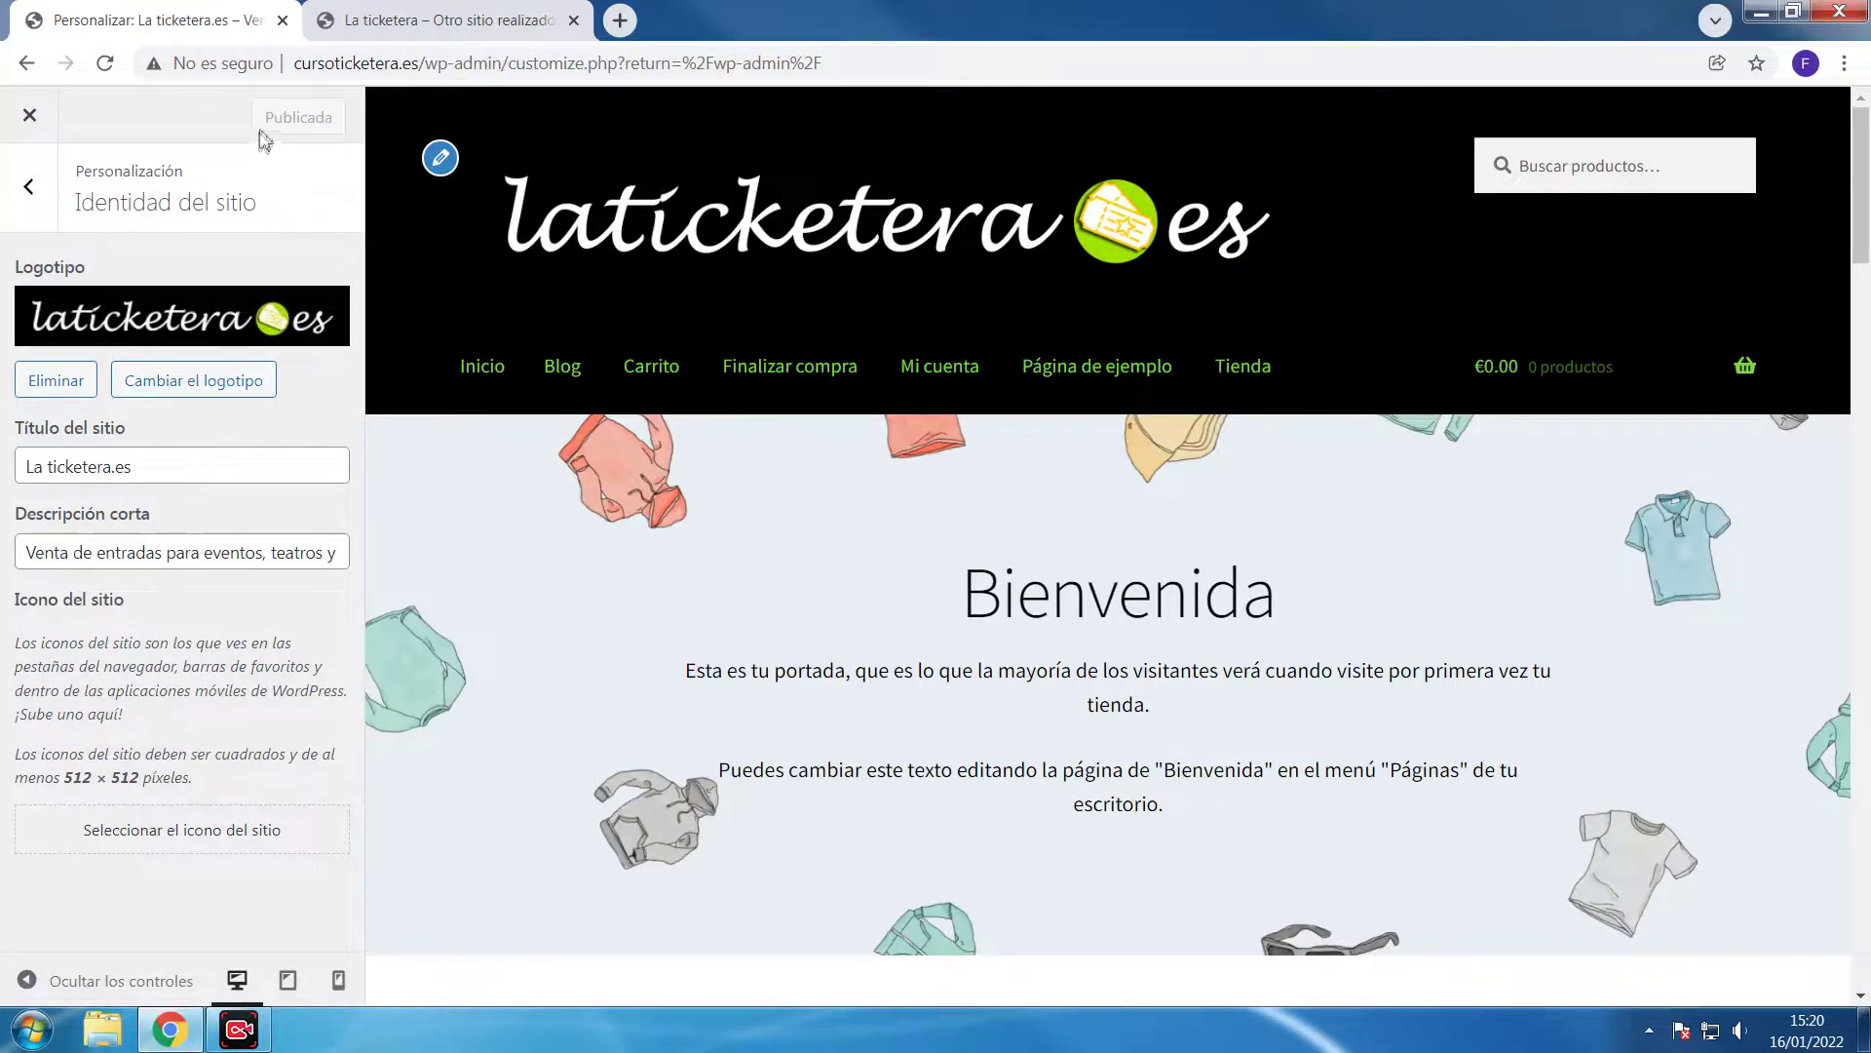
left_click(29, 186)
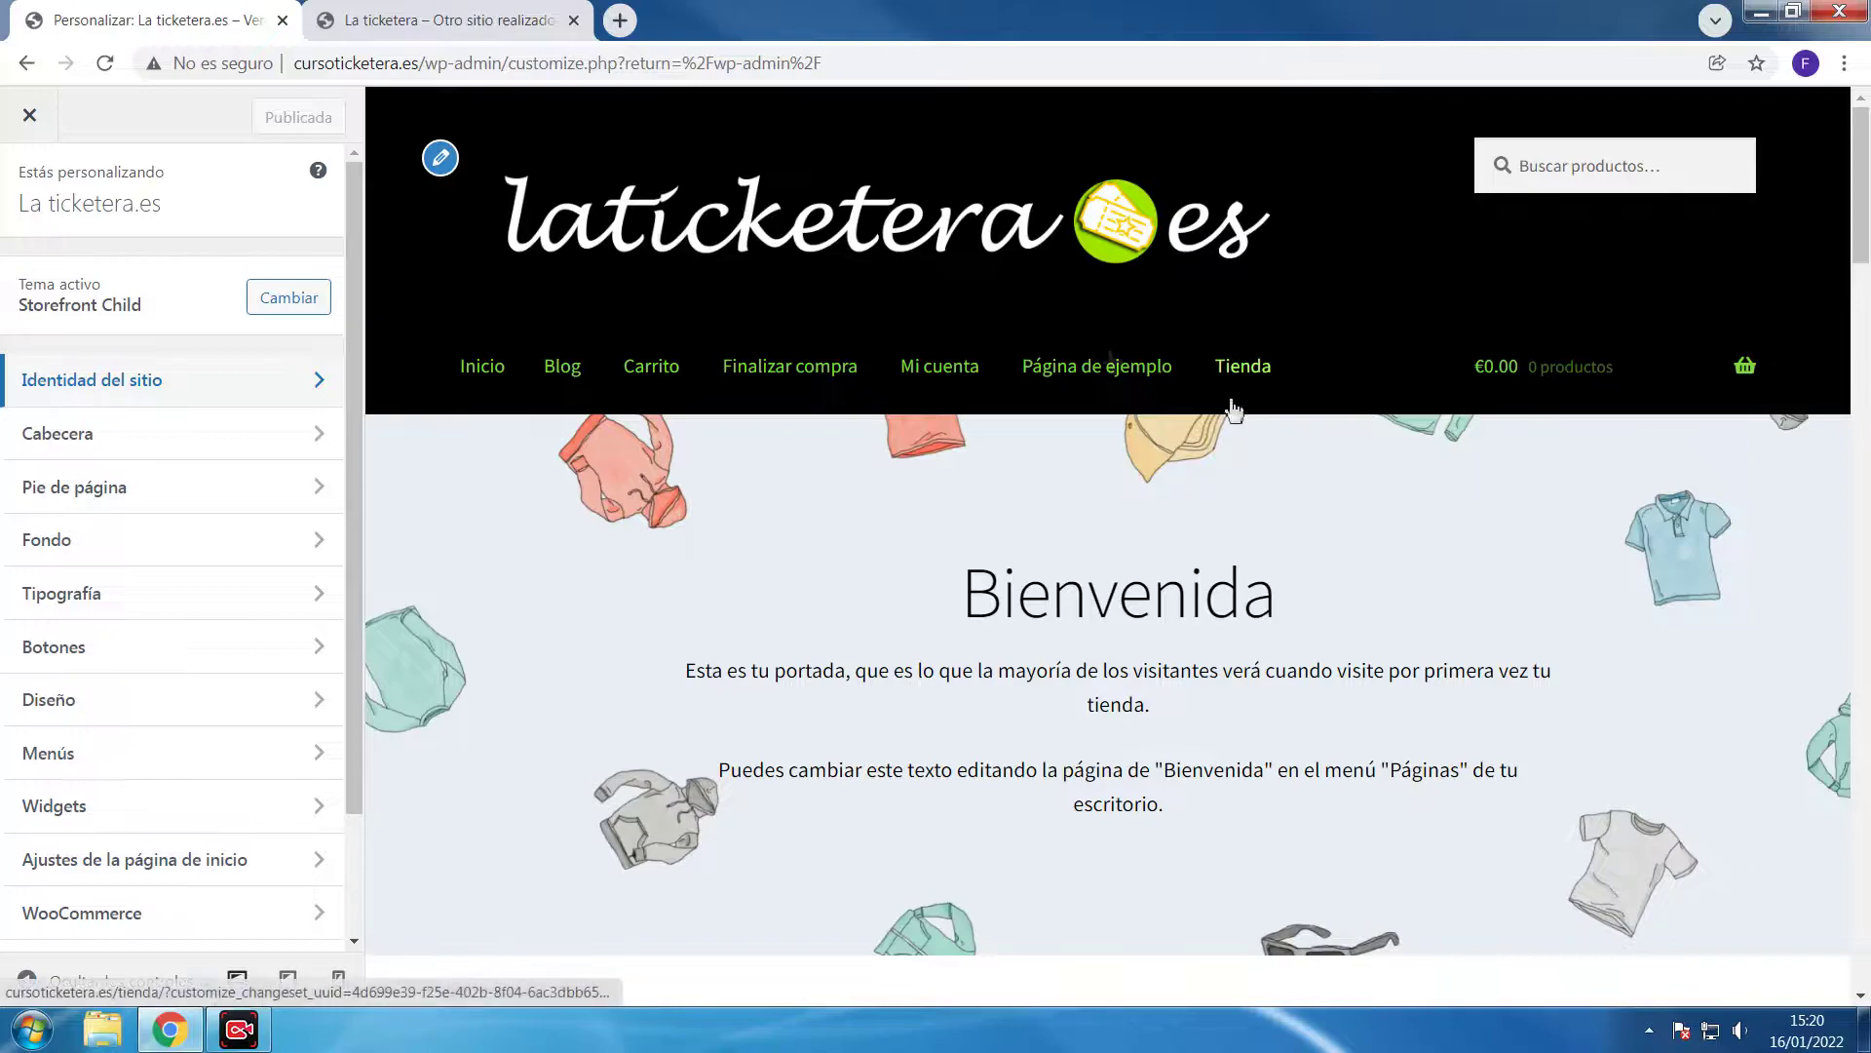
Close the Customizer, log back in with the saved username and password, and dismiss the save-password prompt
left_click(29, 115)
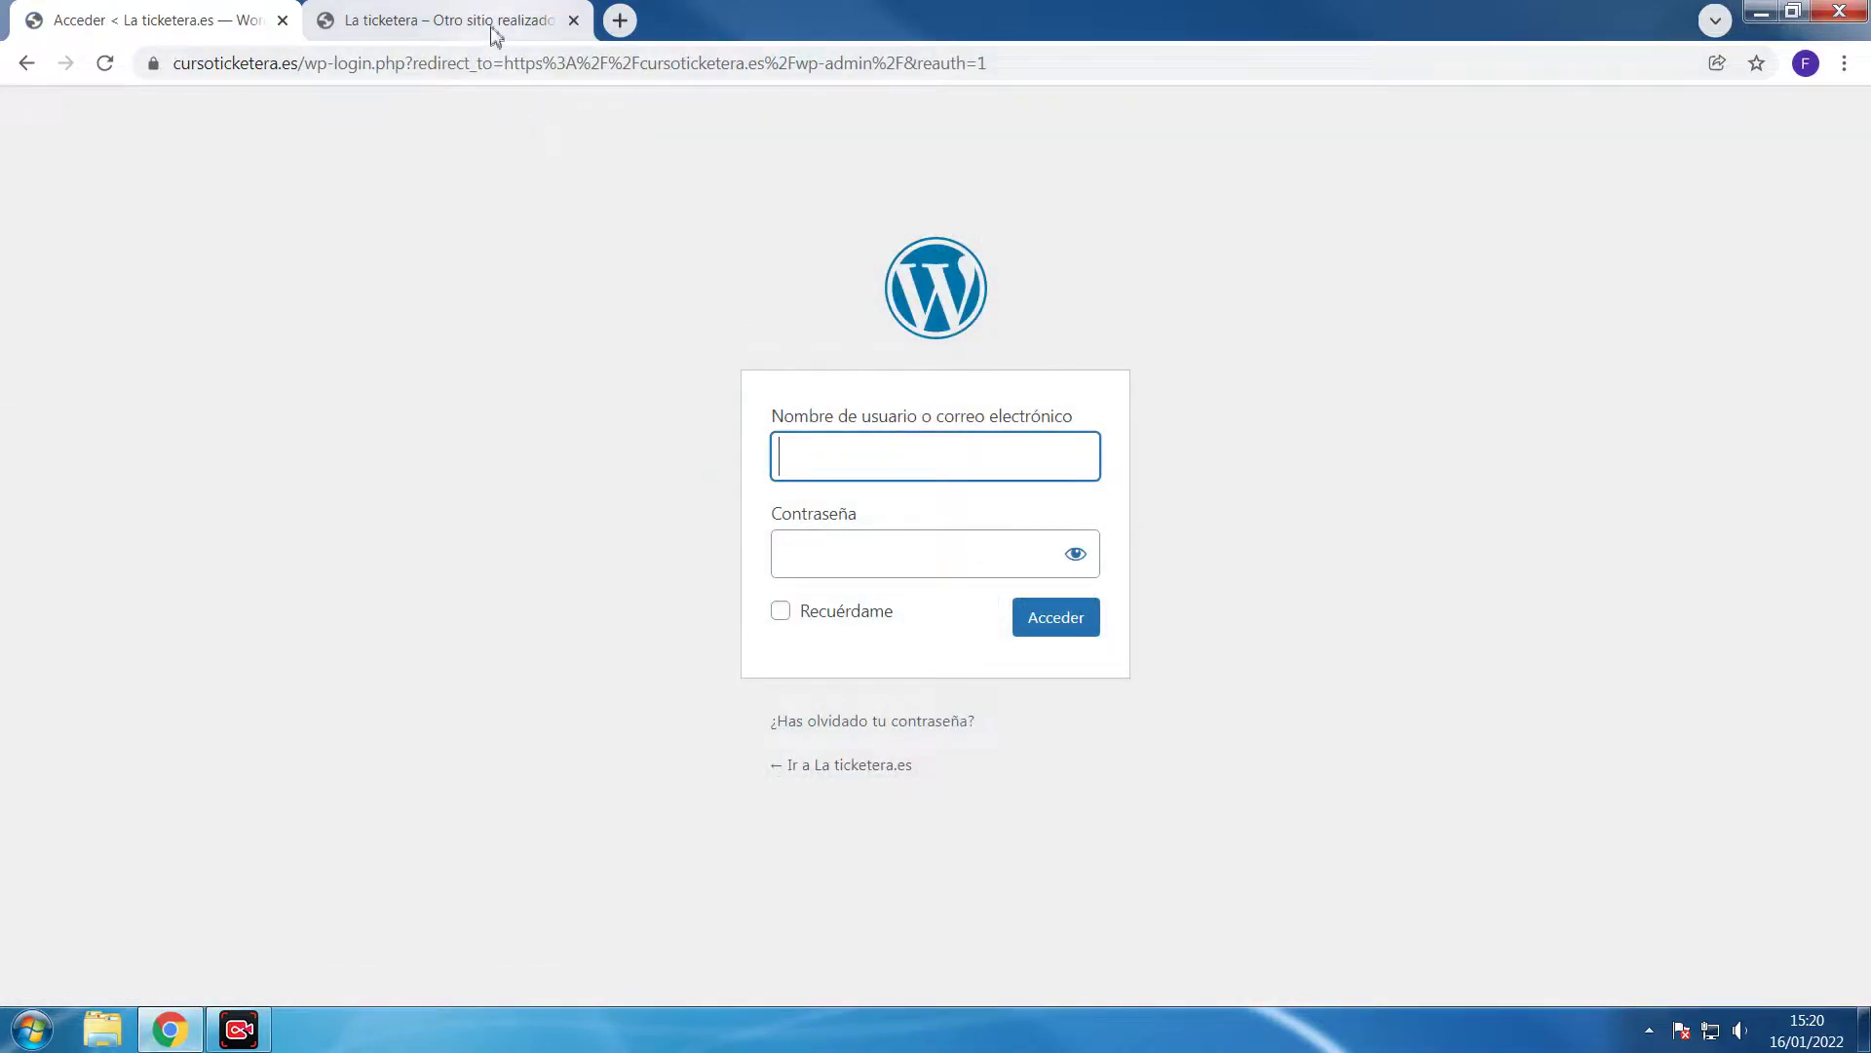
left_click(1011, 465)
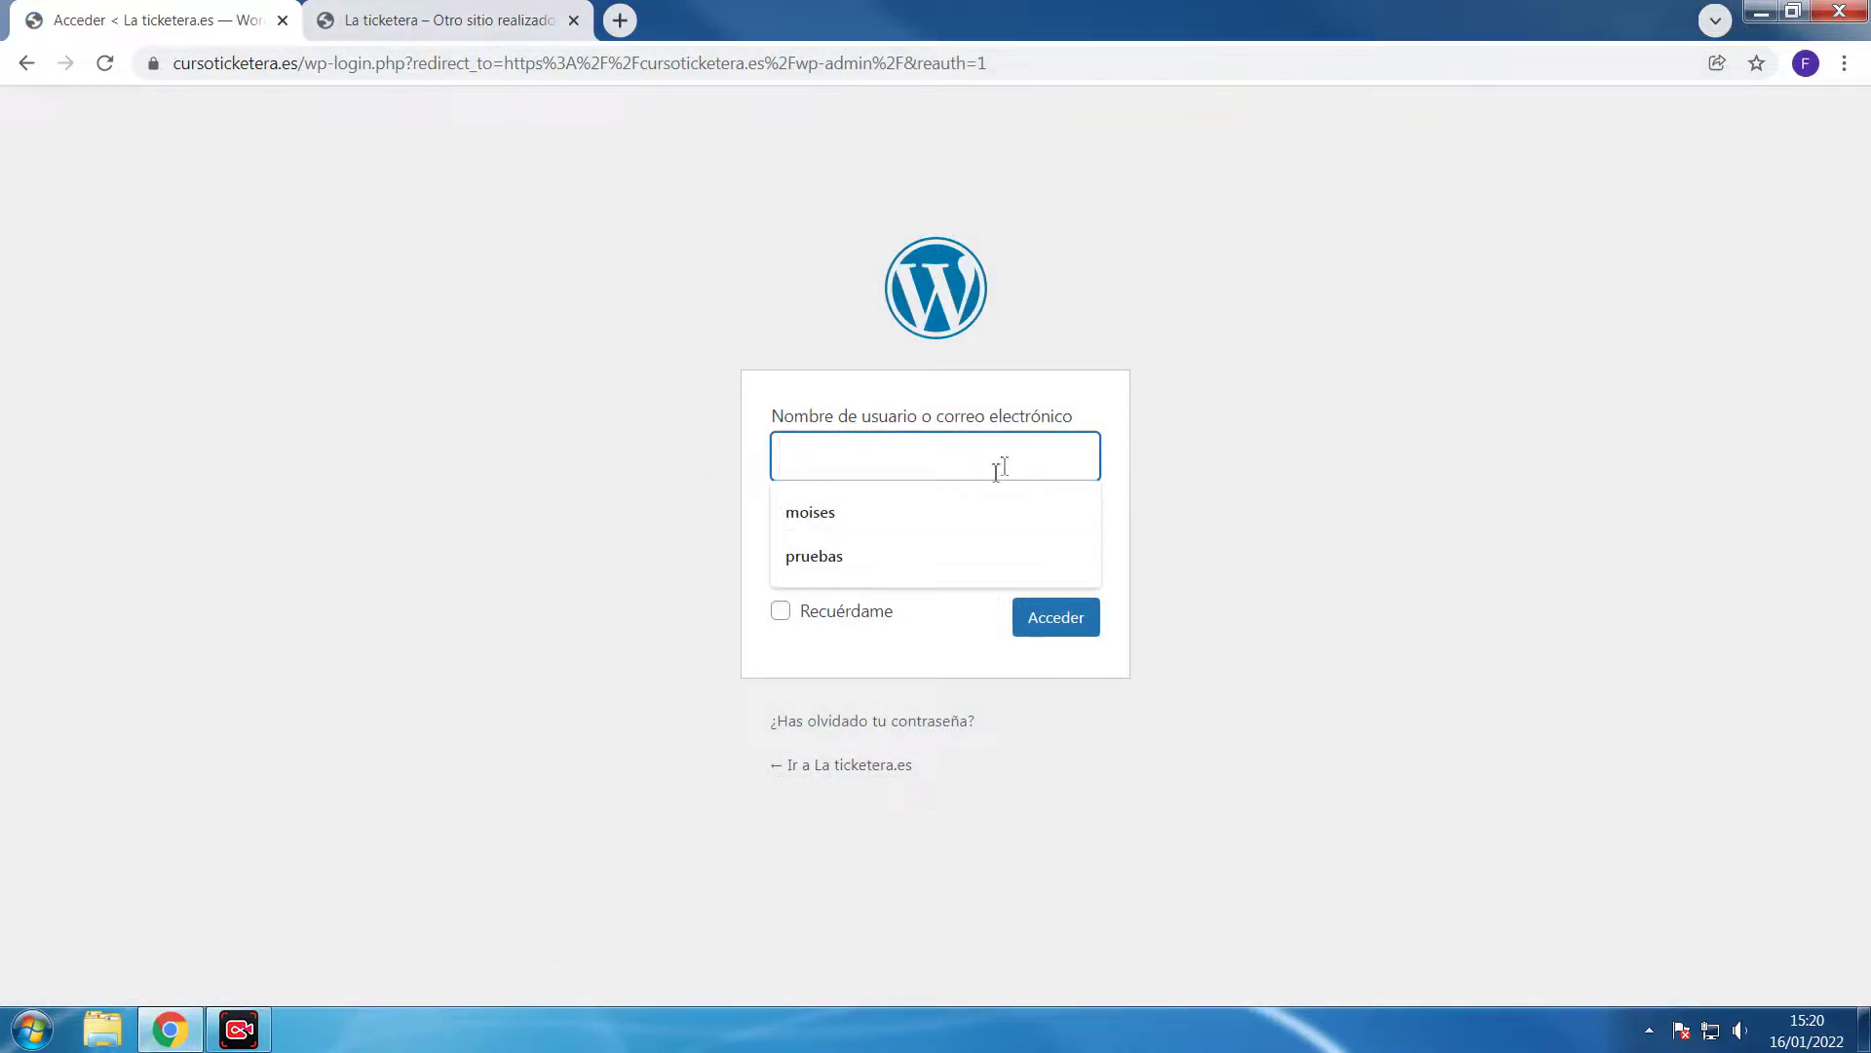
left_click(985, 557)
left_click(984, 555)
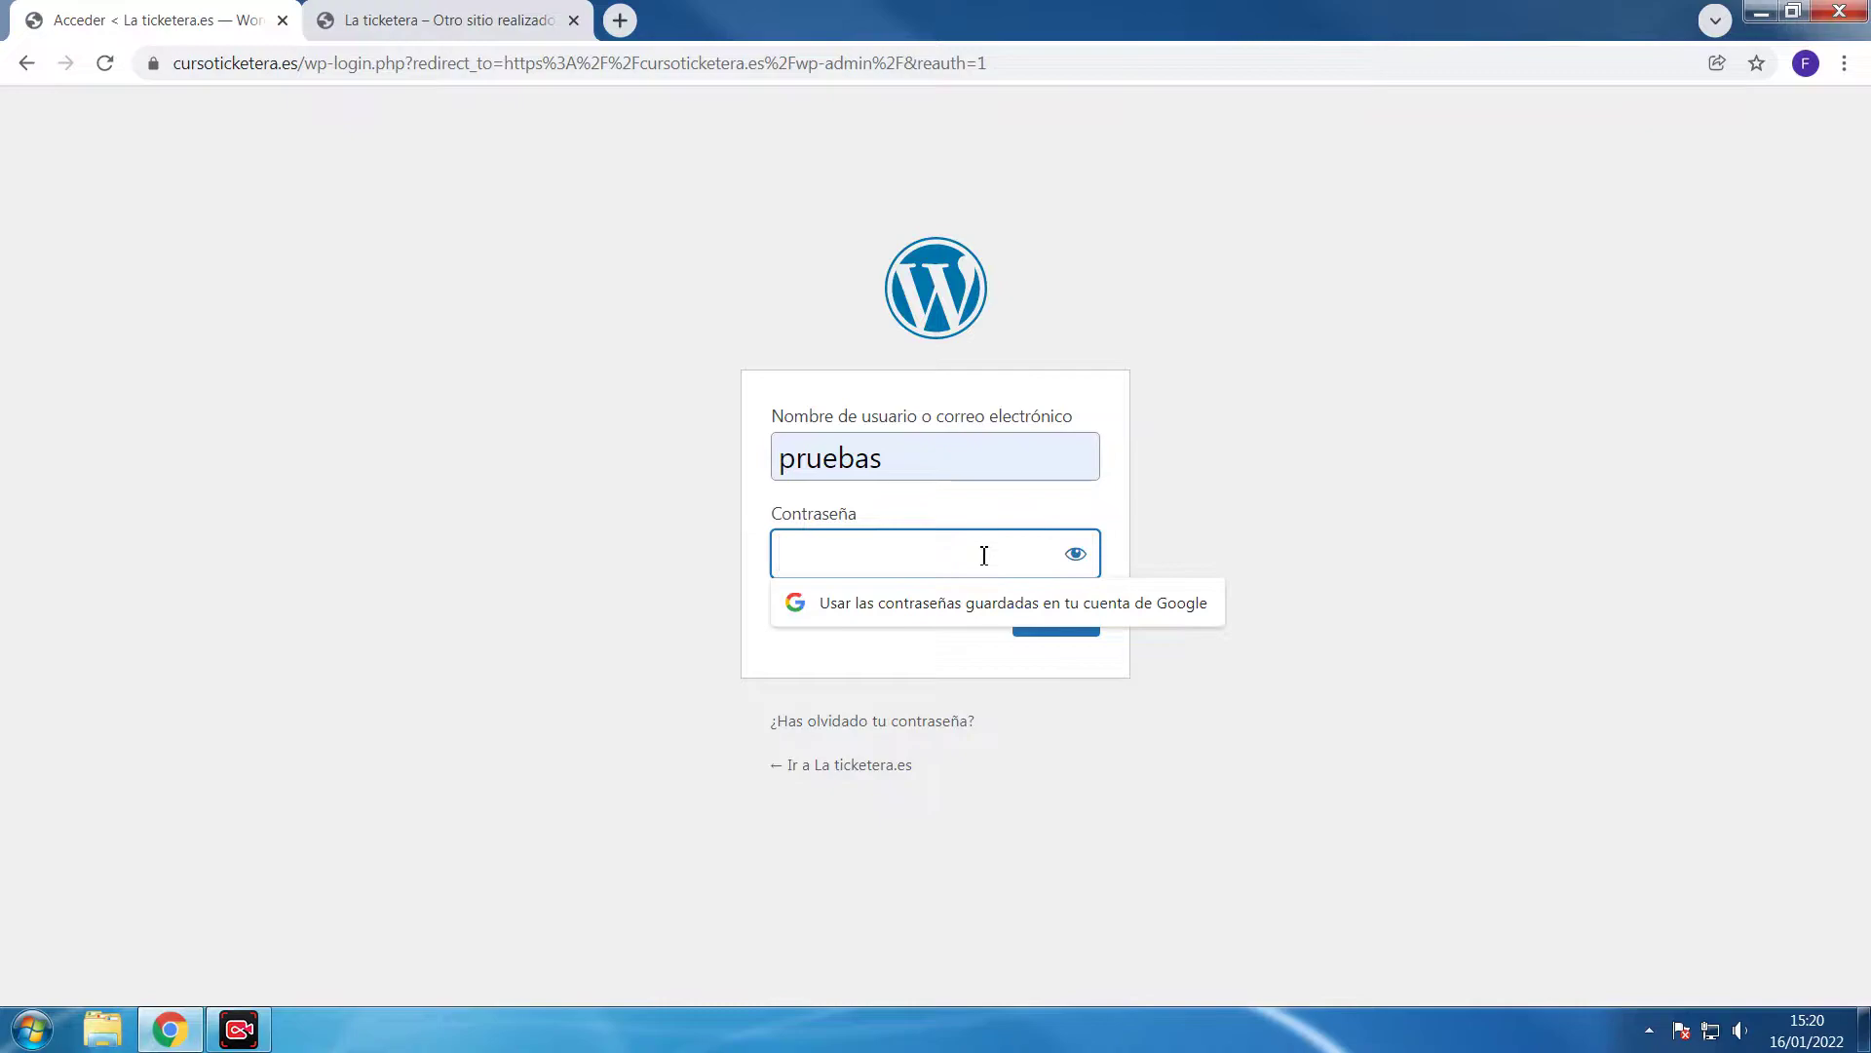
type("pr")
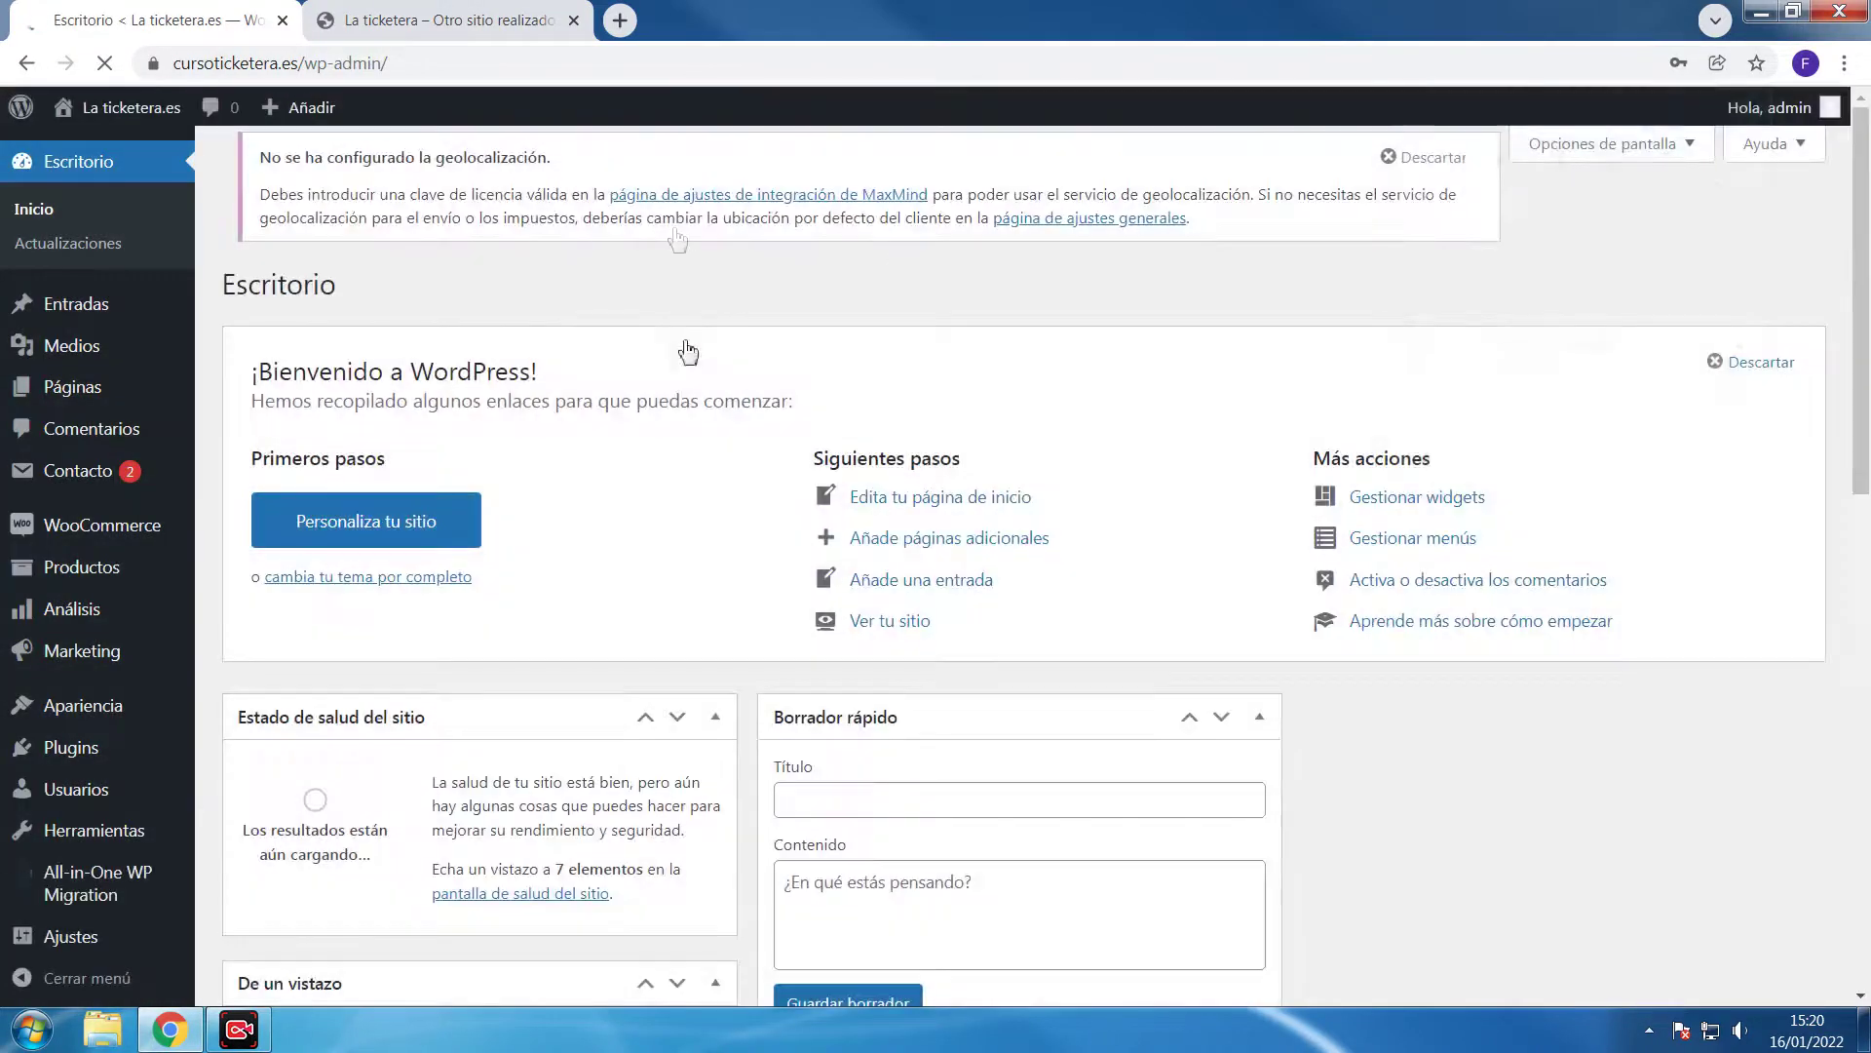
left_click(1759, 99)
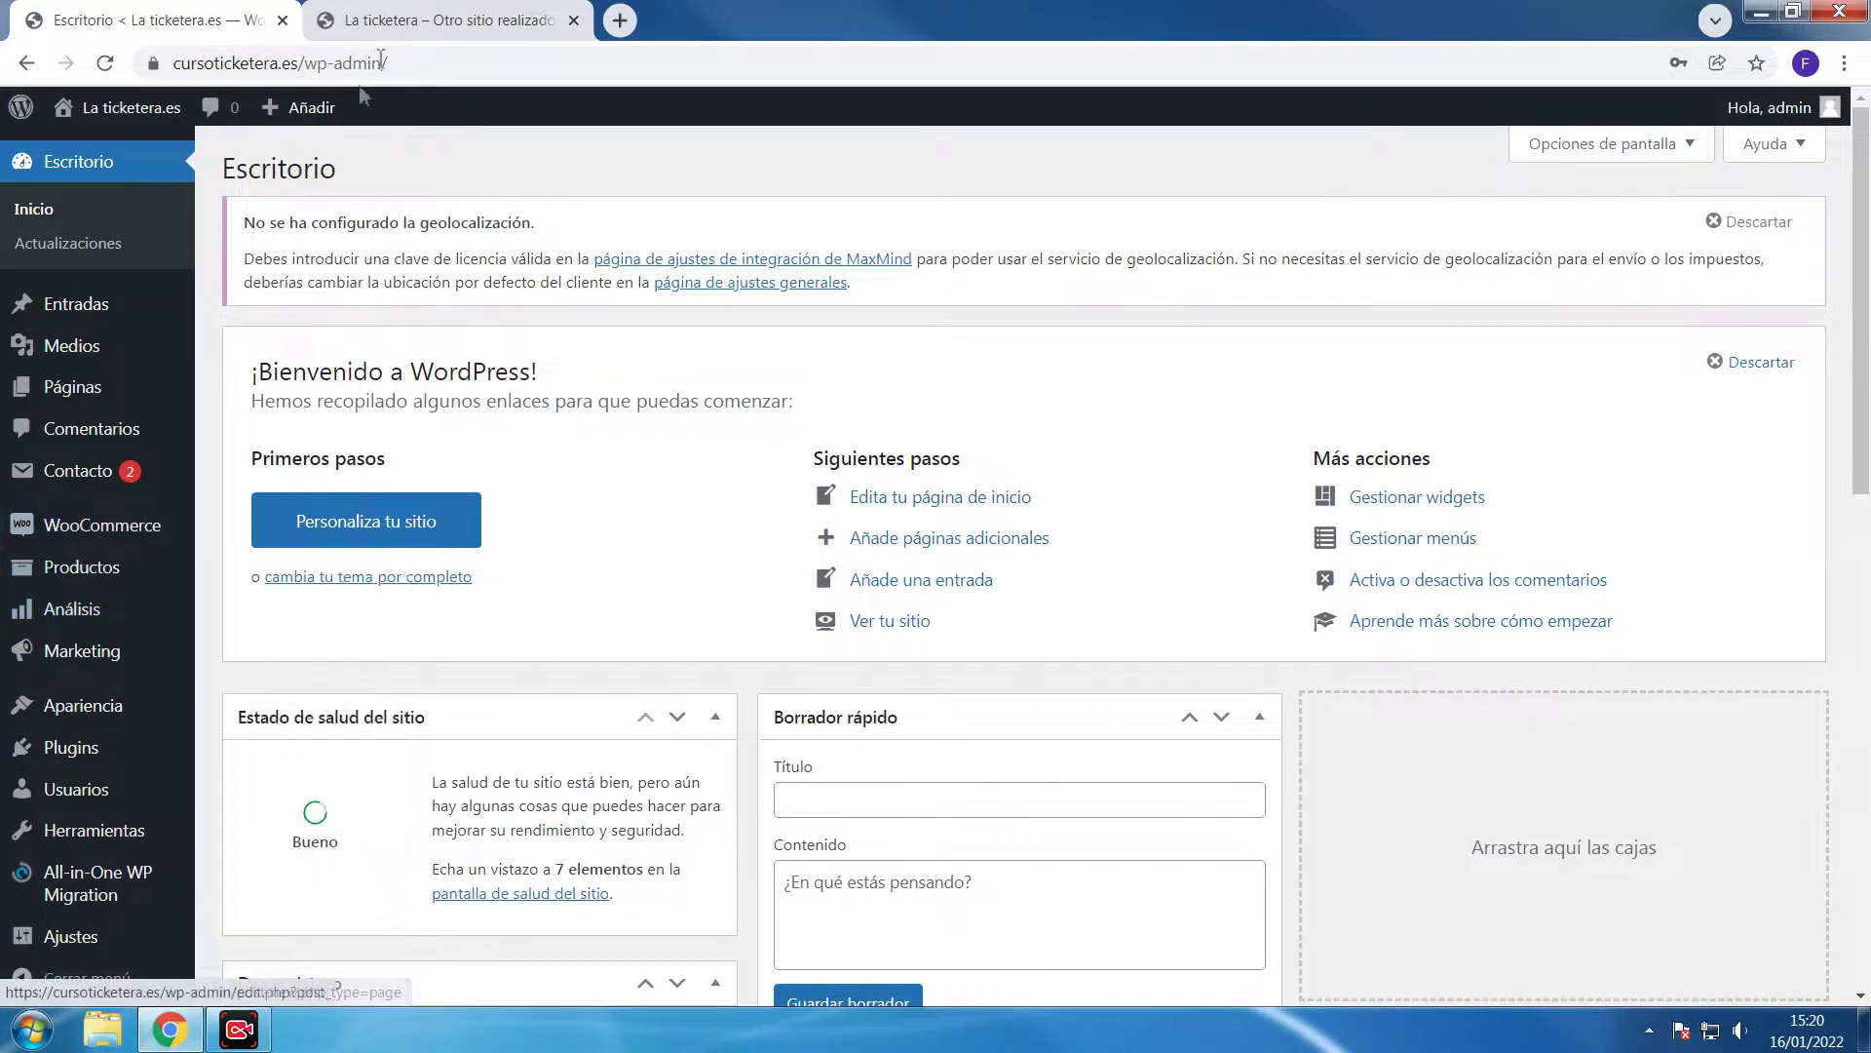
Compare the Bienvenida page editor with the live front page tab, then navigate back
mouse_move(86, 395)
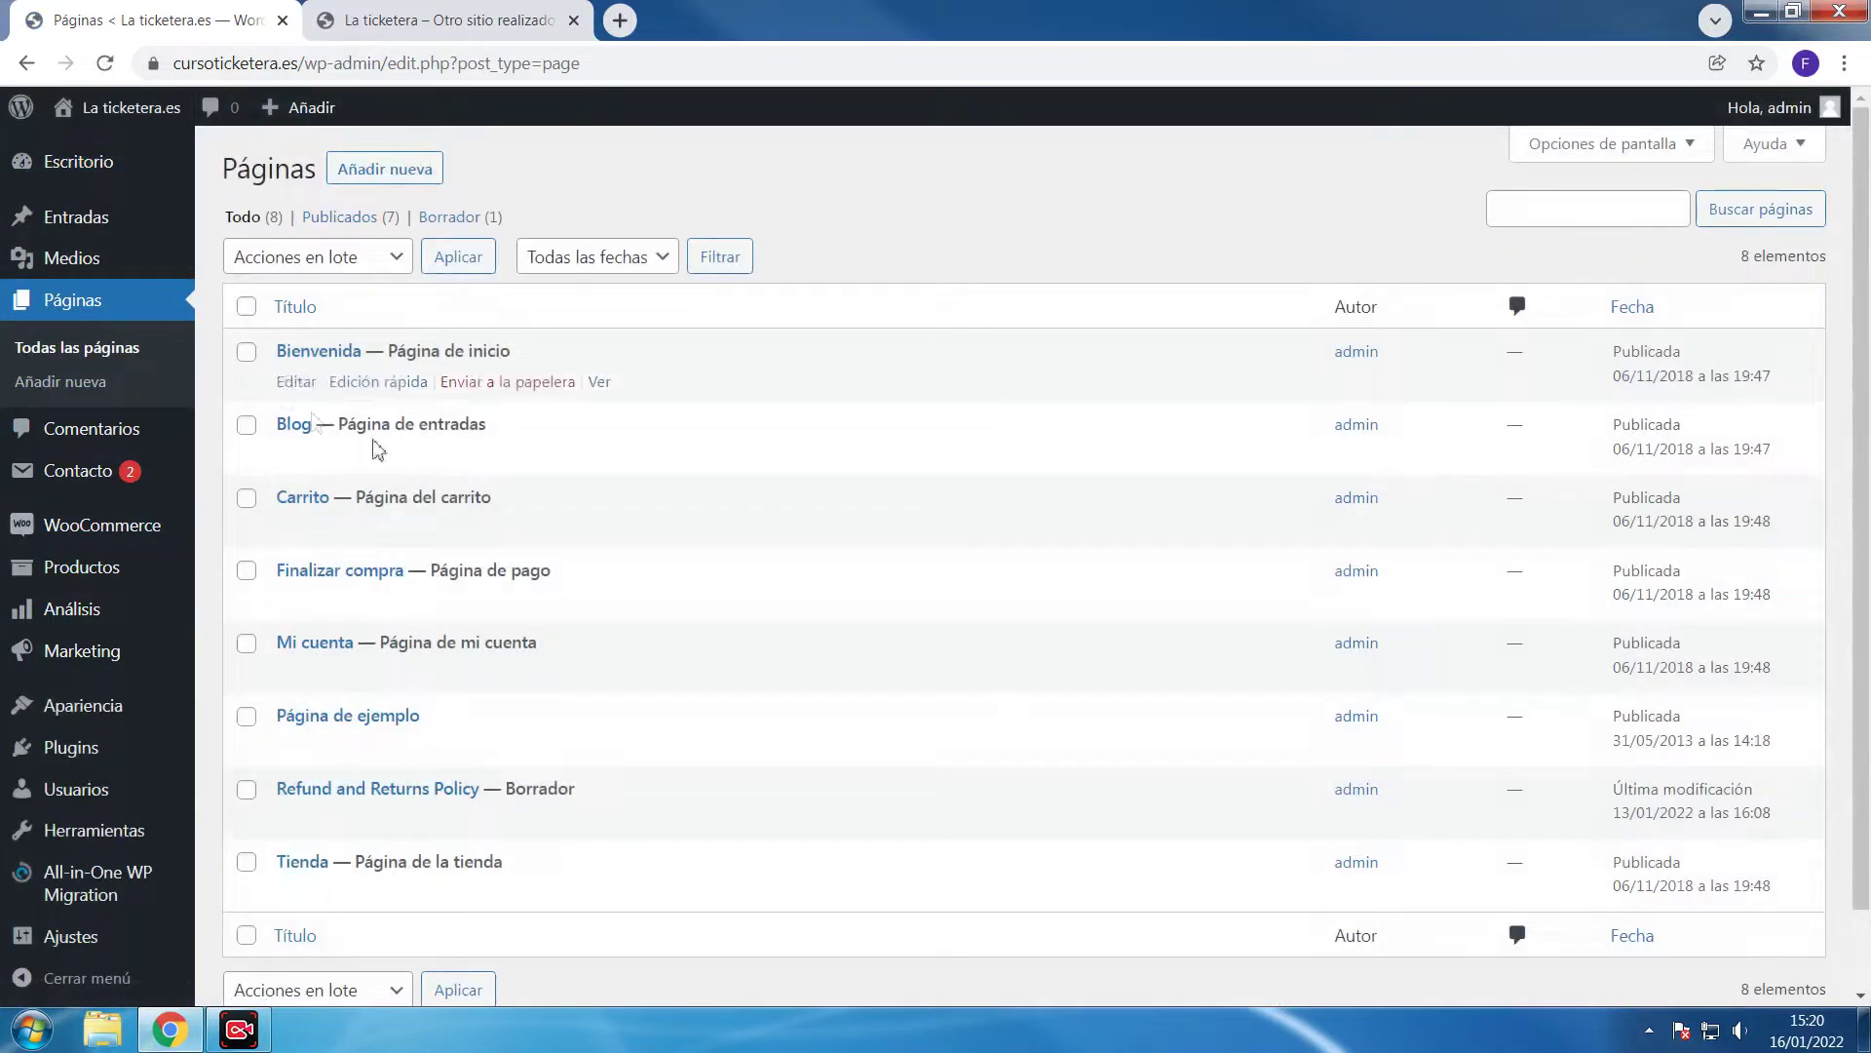
left_click(338, 363)
left_click(443, 21)
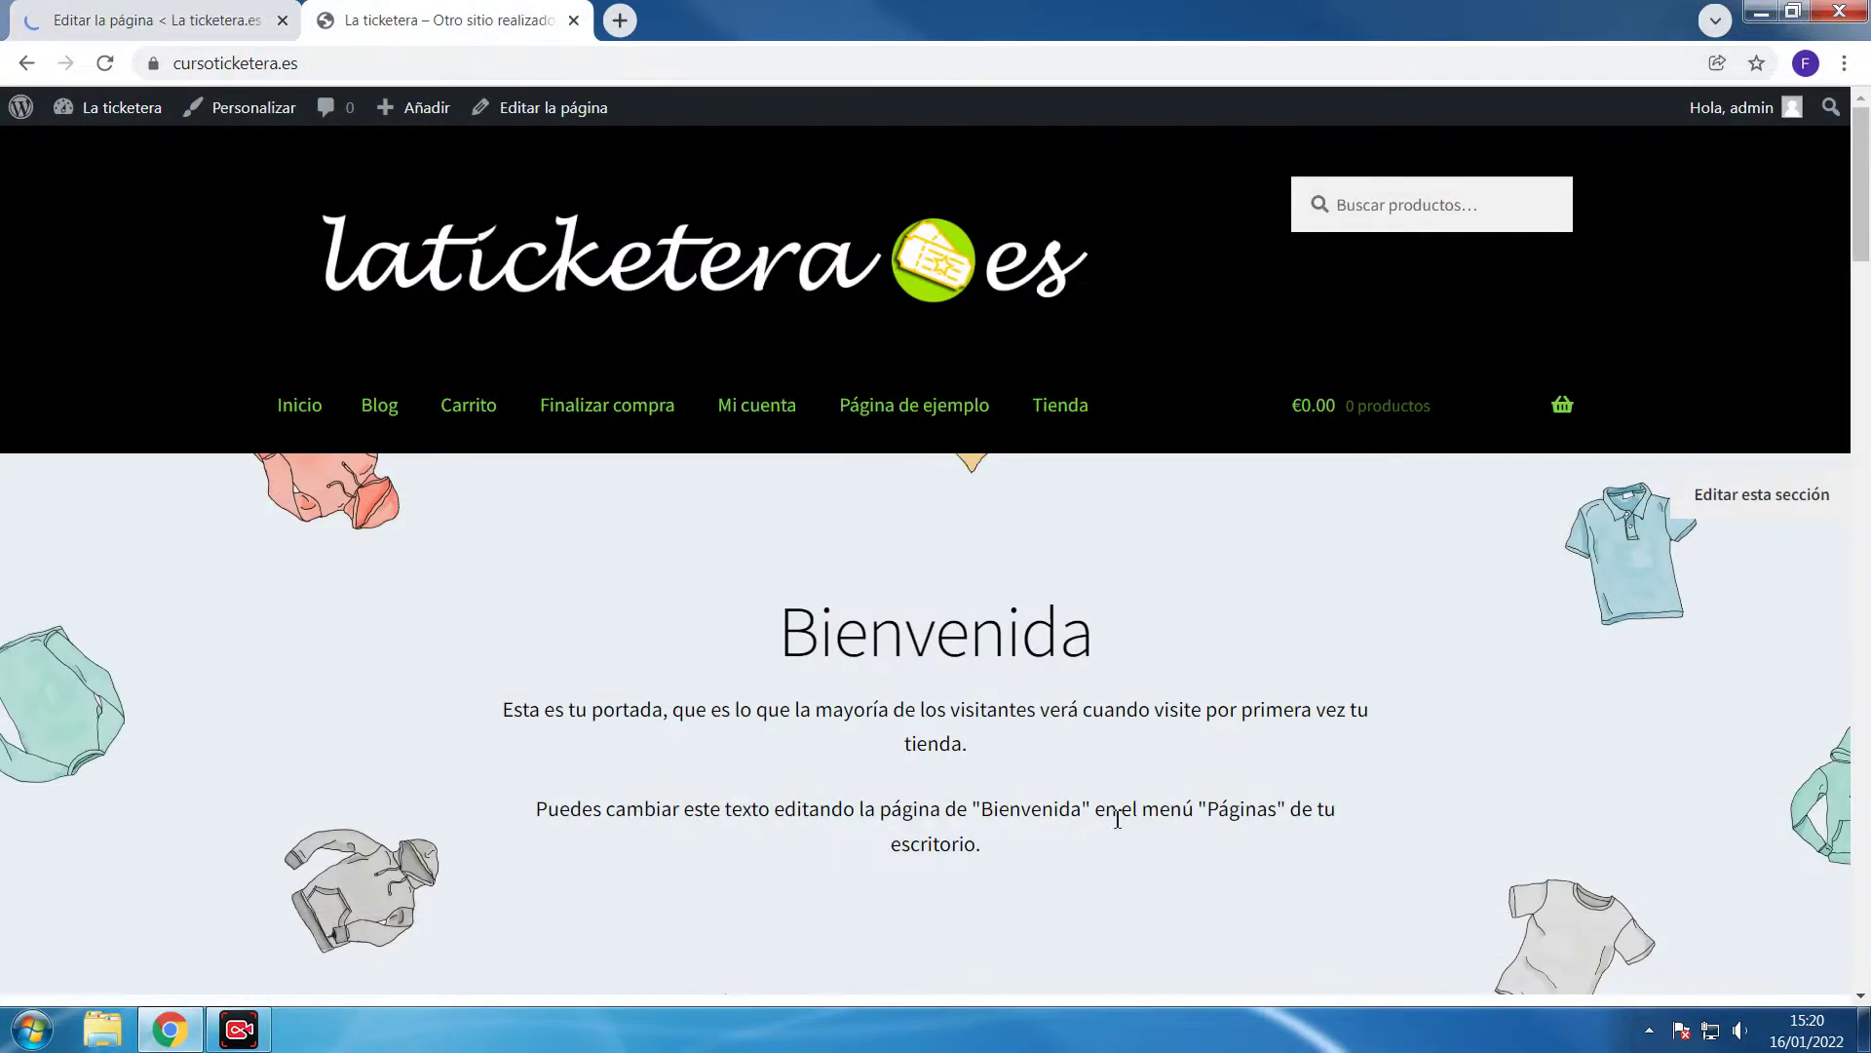
scroll(955, 741, "down", 5)
scroll(966, 619, "up", 3)
key("ctrl+1")
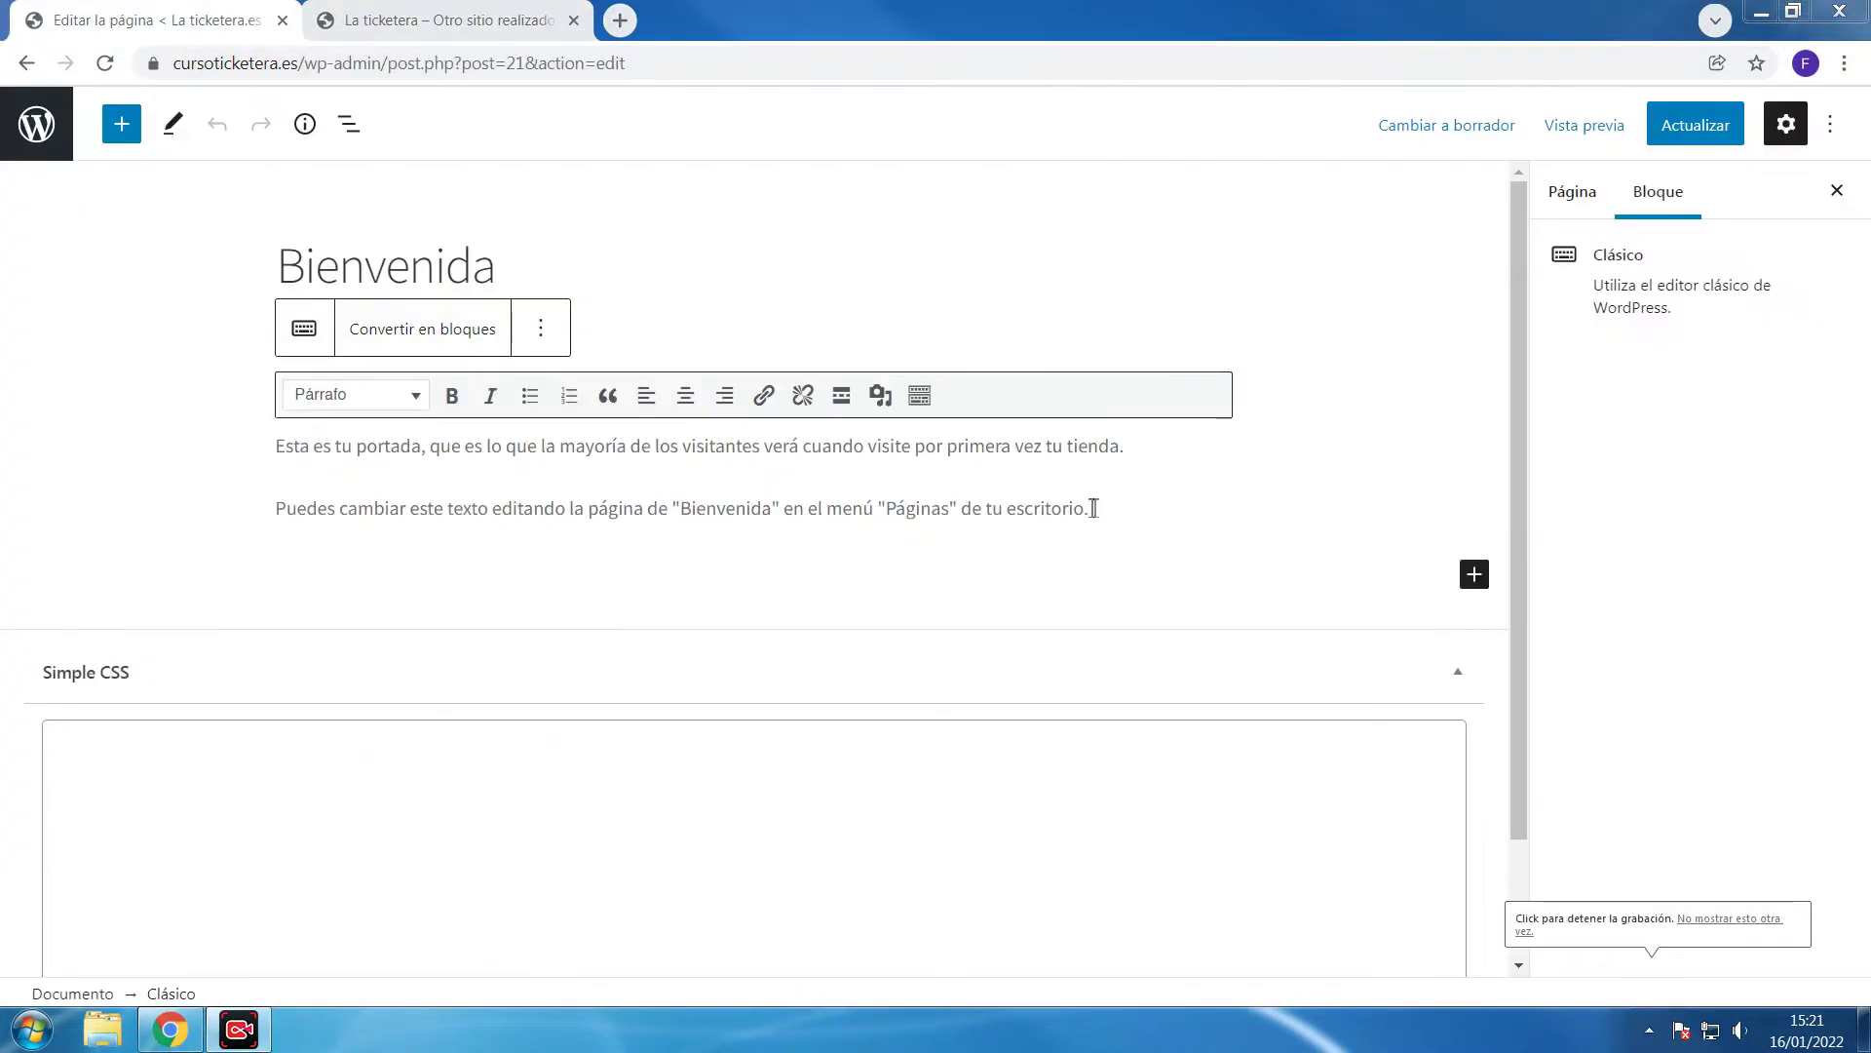
left_click(481, 20)
scroll(1072, 468, "up", 4)
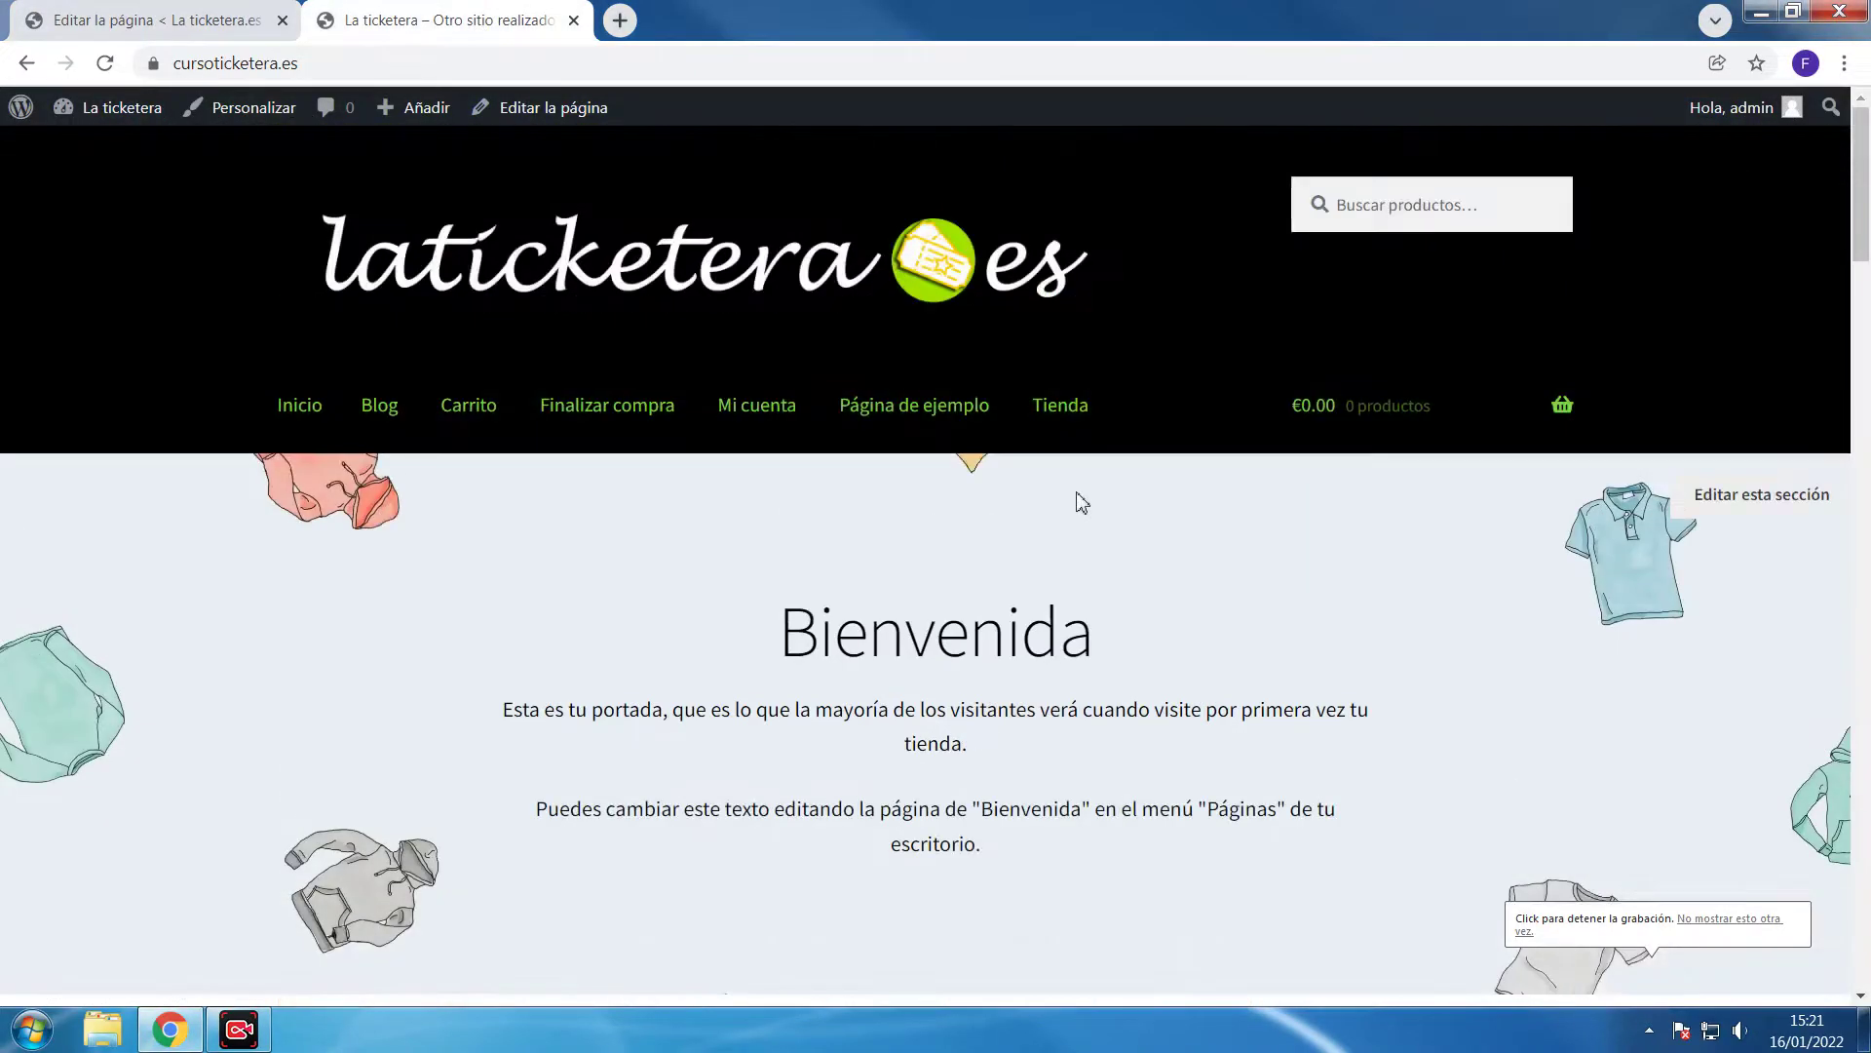
left_click(166, 20)
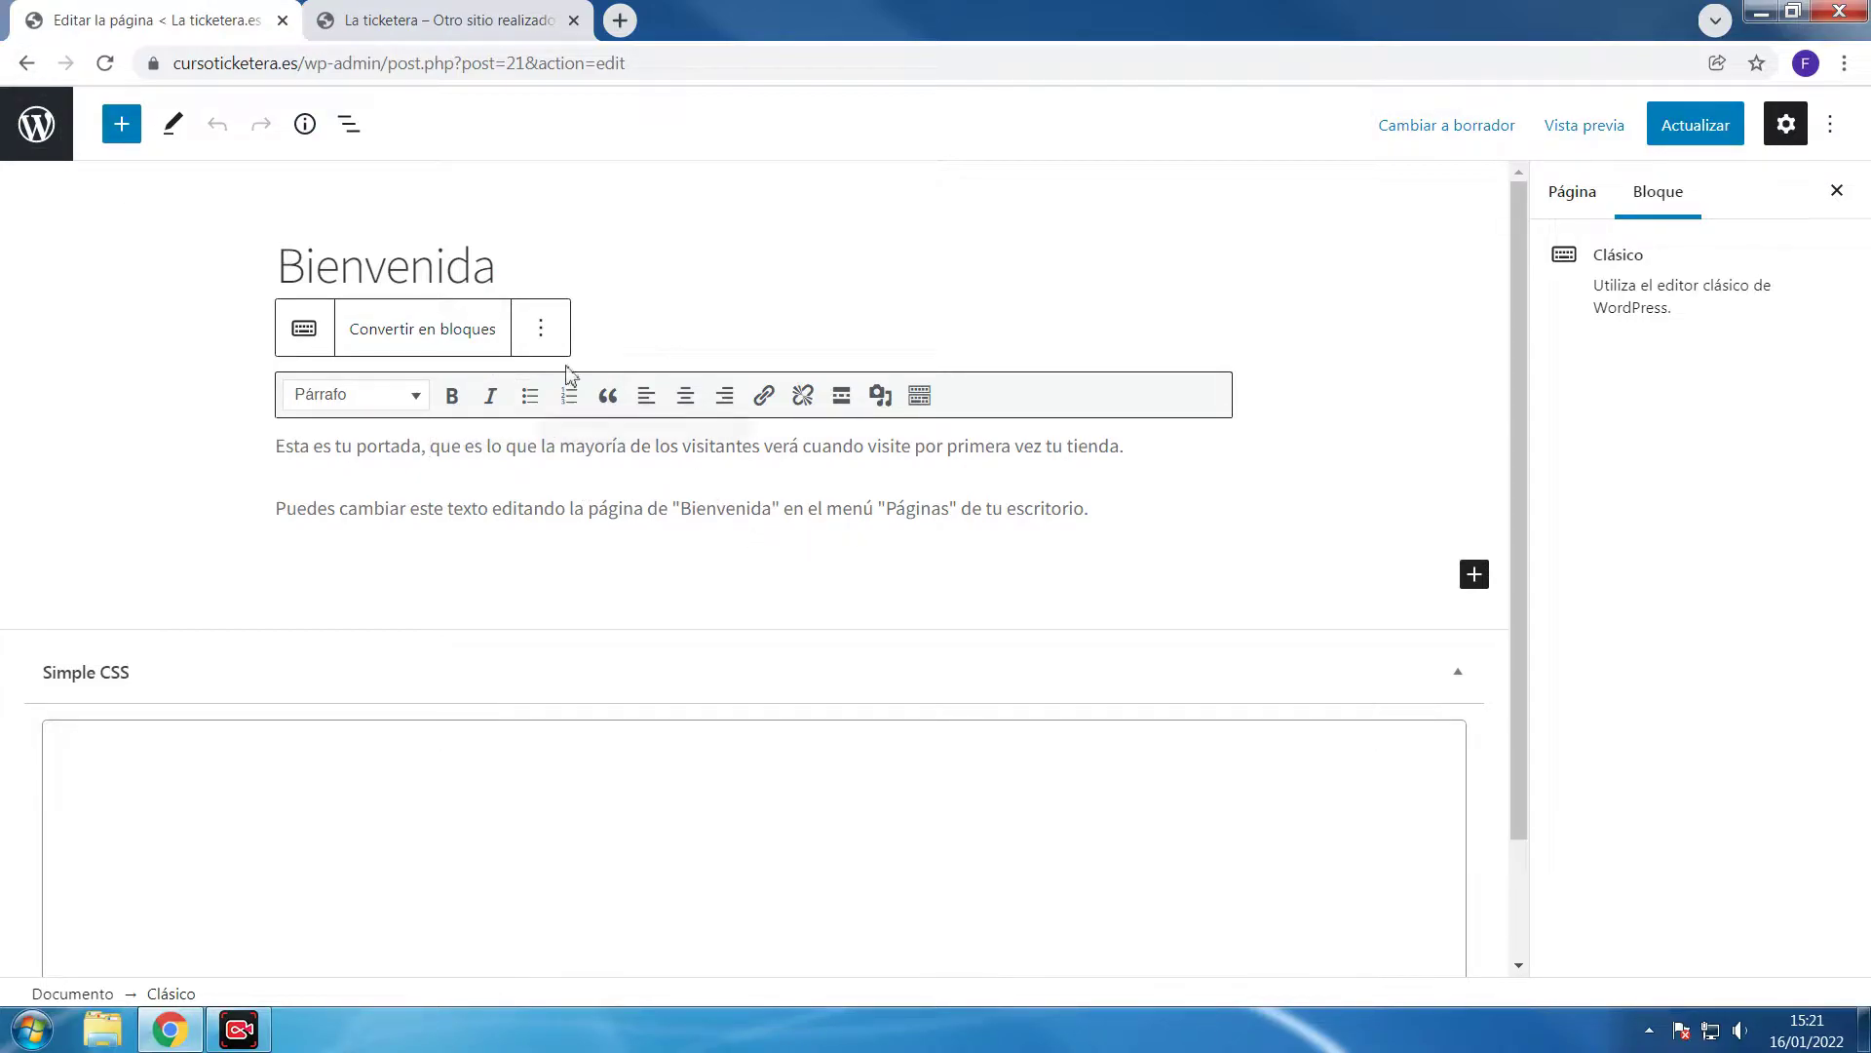
left_click(28, 66)
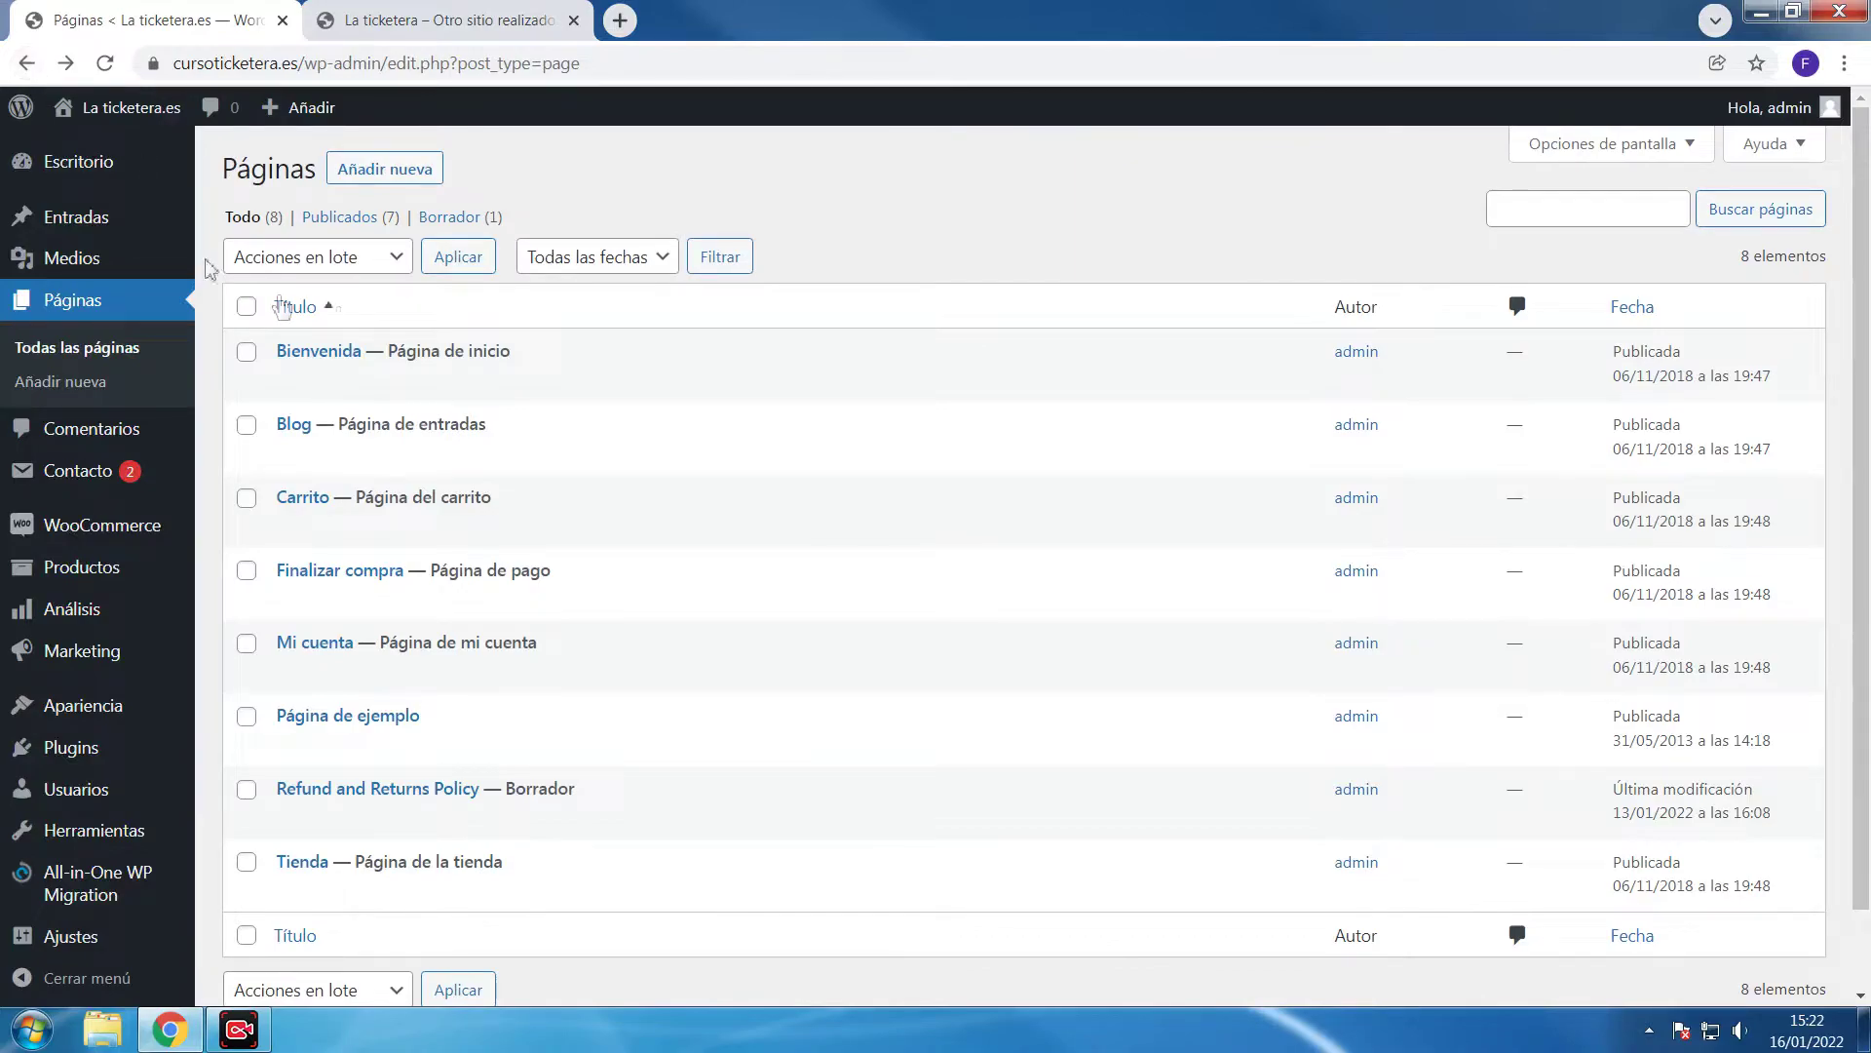
Install Editor clásico from Plugins > Añadir nuevo and activate it
mouse_move(92, 768)
left_click(284, 787)
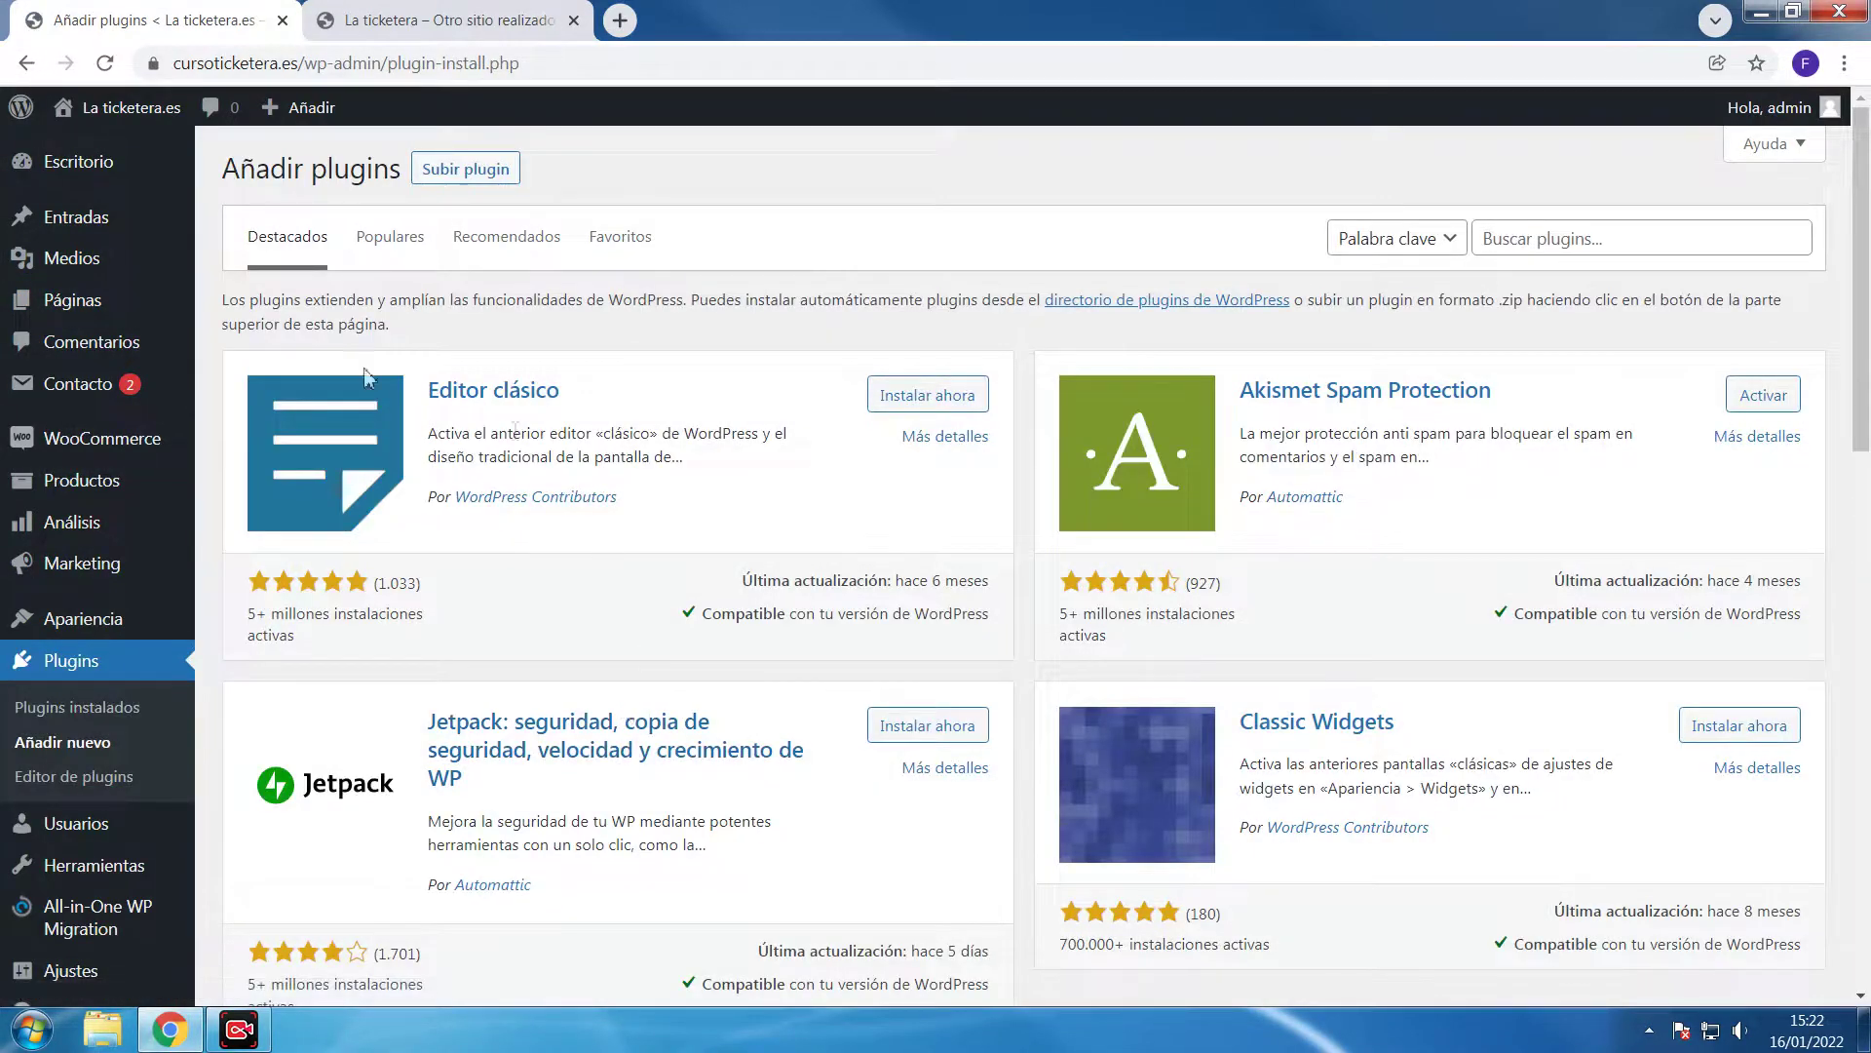
left_click(901, 396)
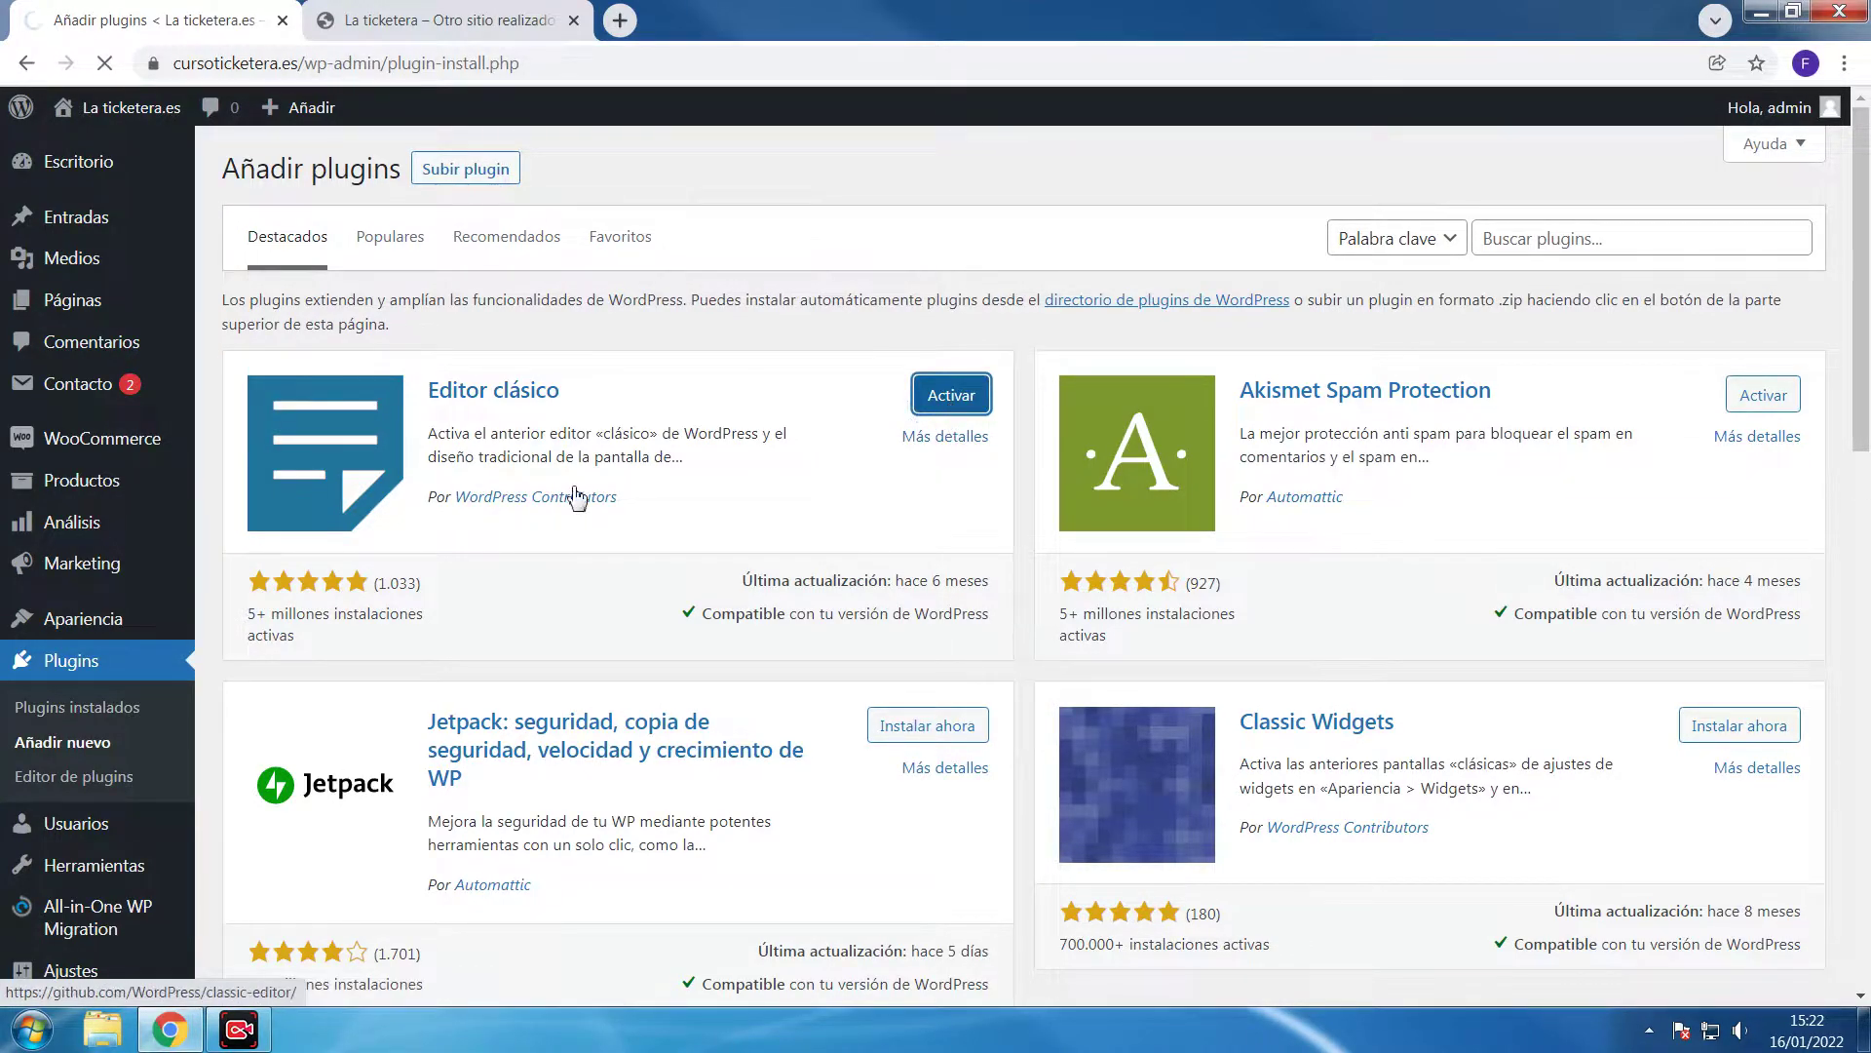
left_click(985, 400)
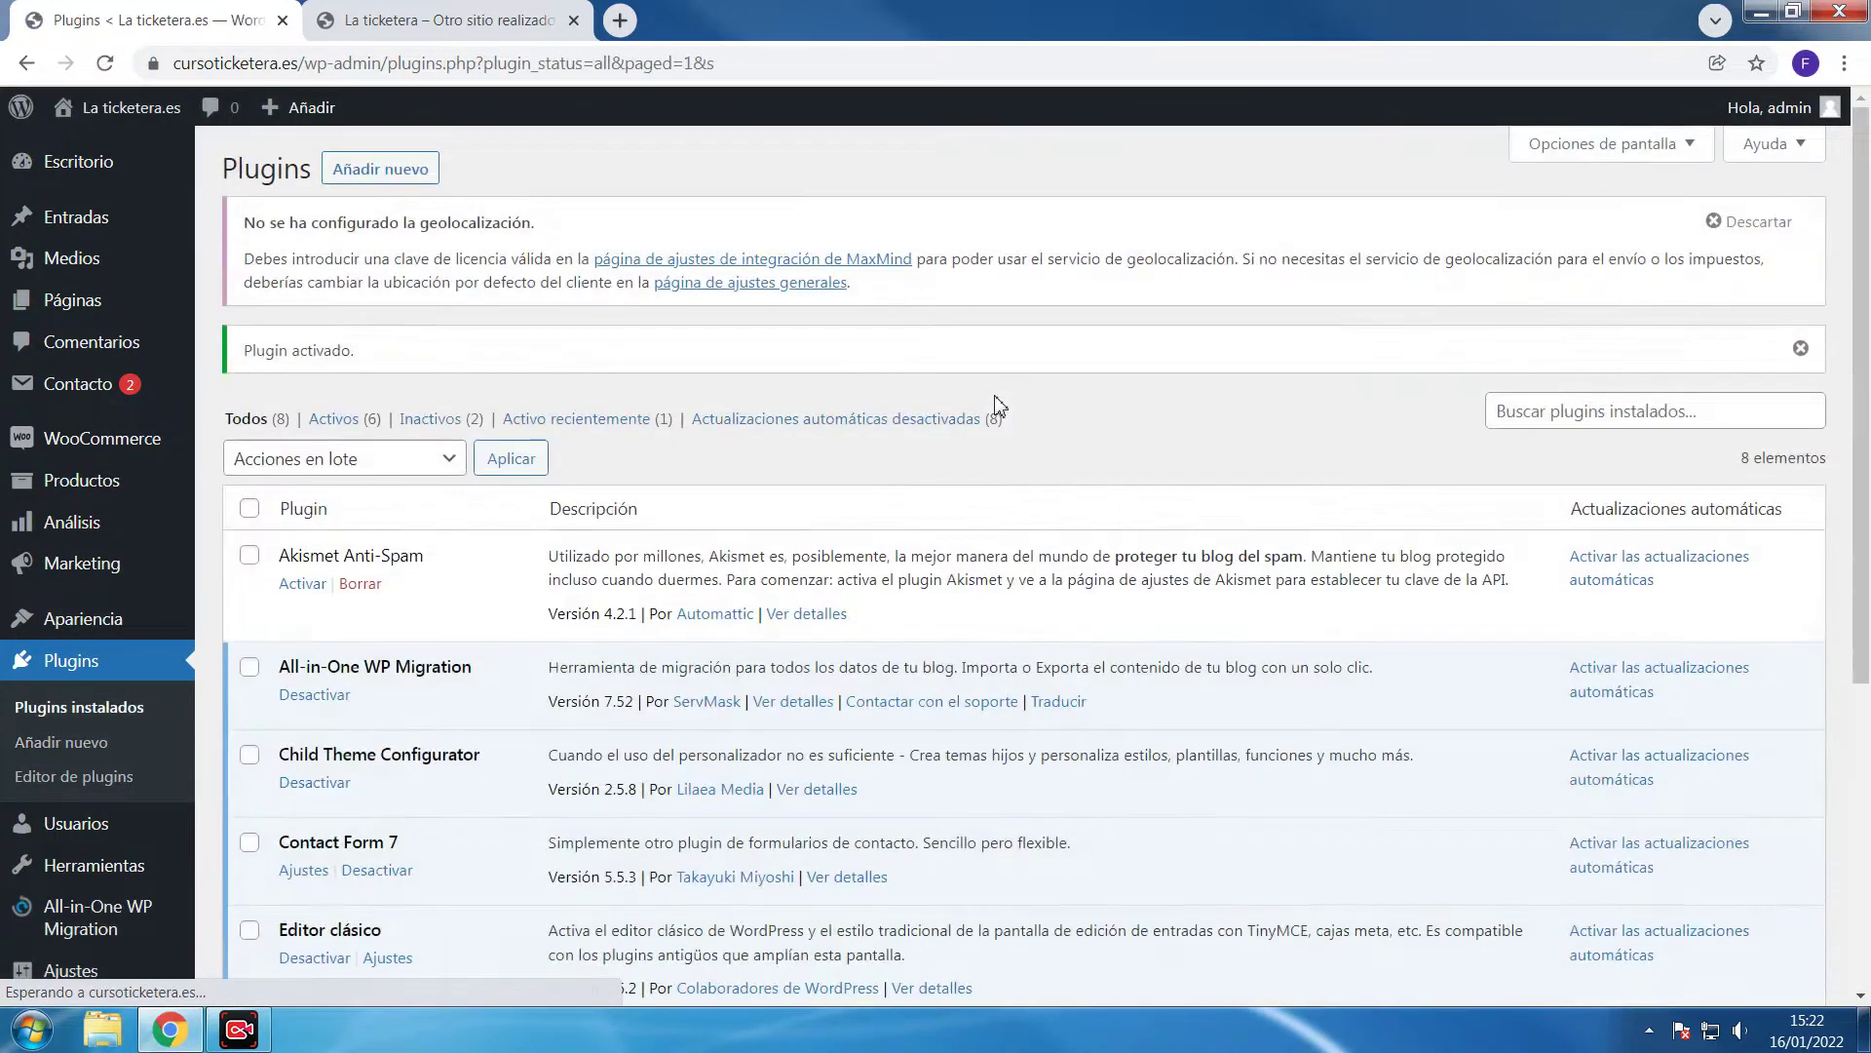
mouse_move(95, 443)
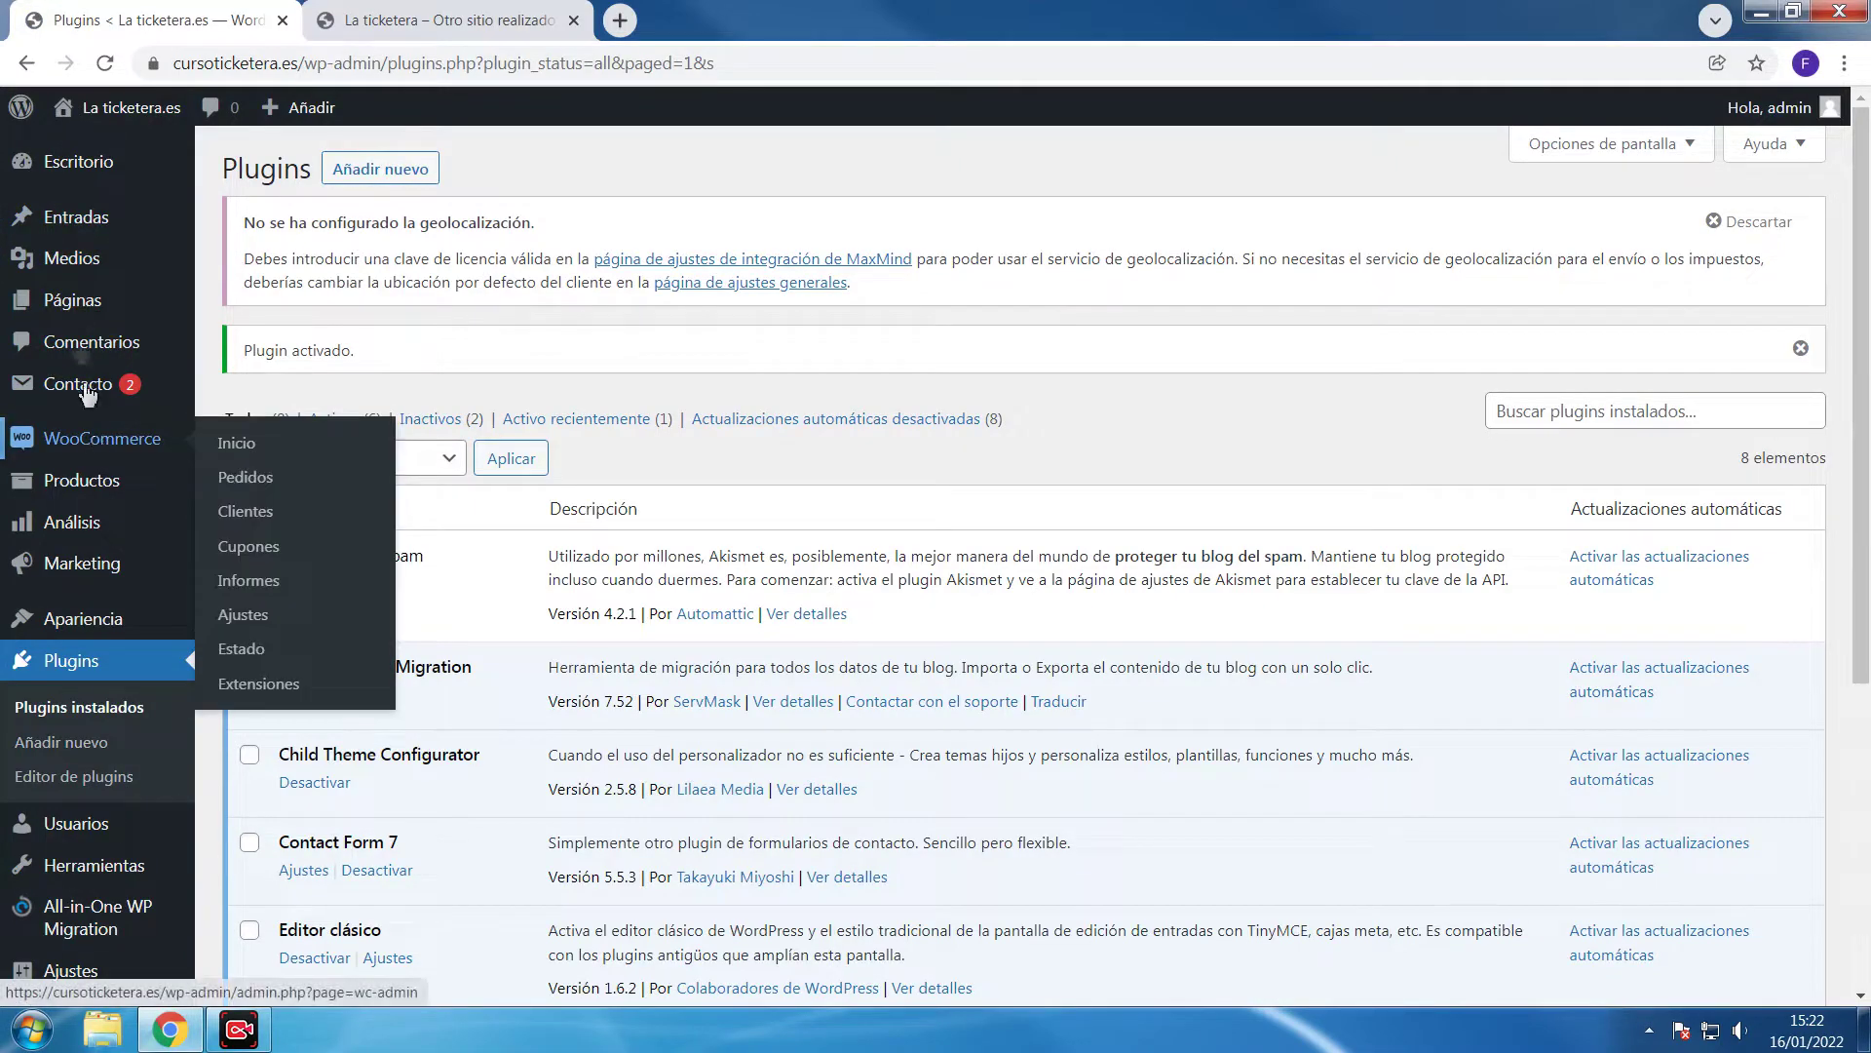
Open Bienvenida from Todas las páginas, check the live front page, and select both welcome paragraphs
left_click(224, 305)
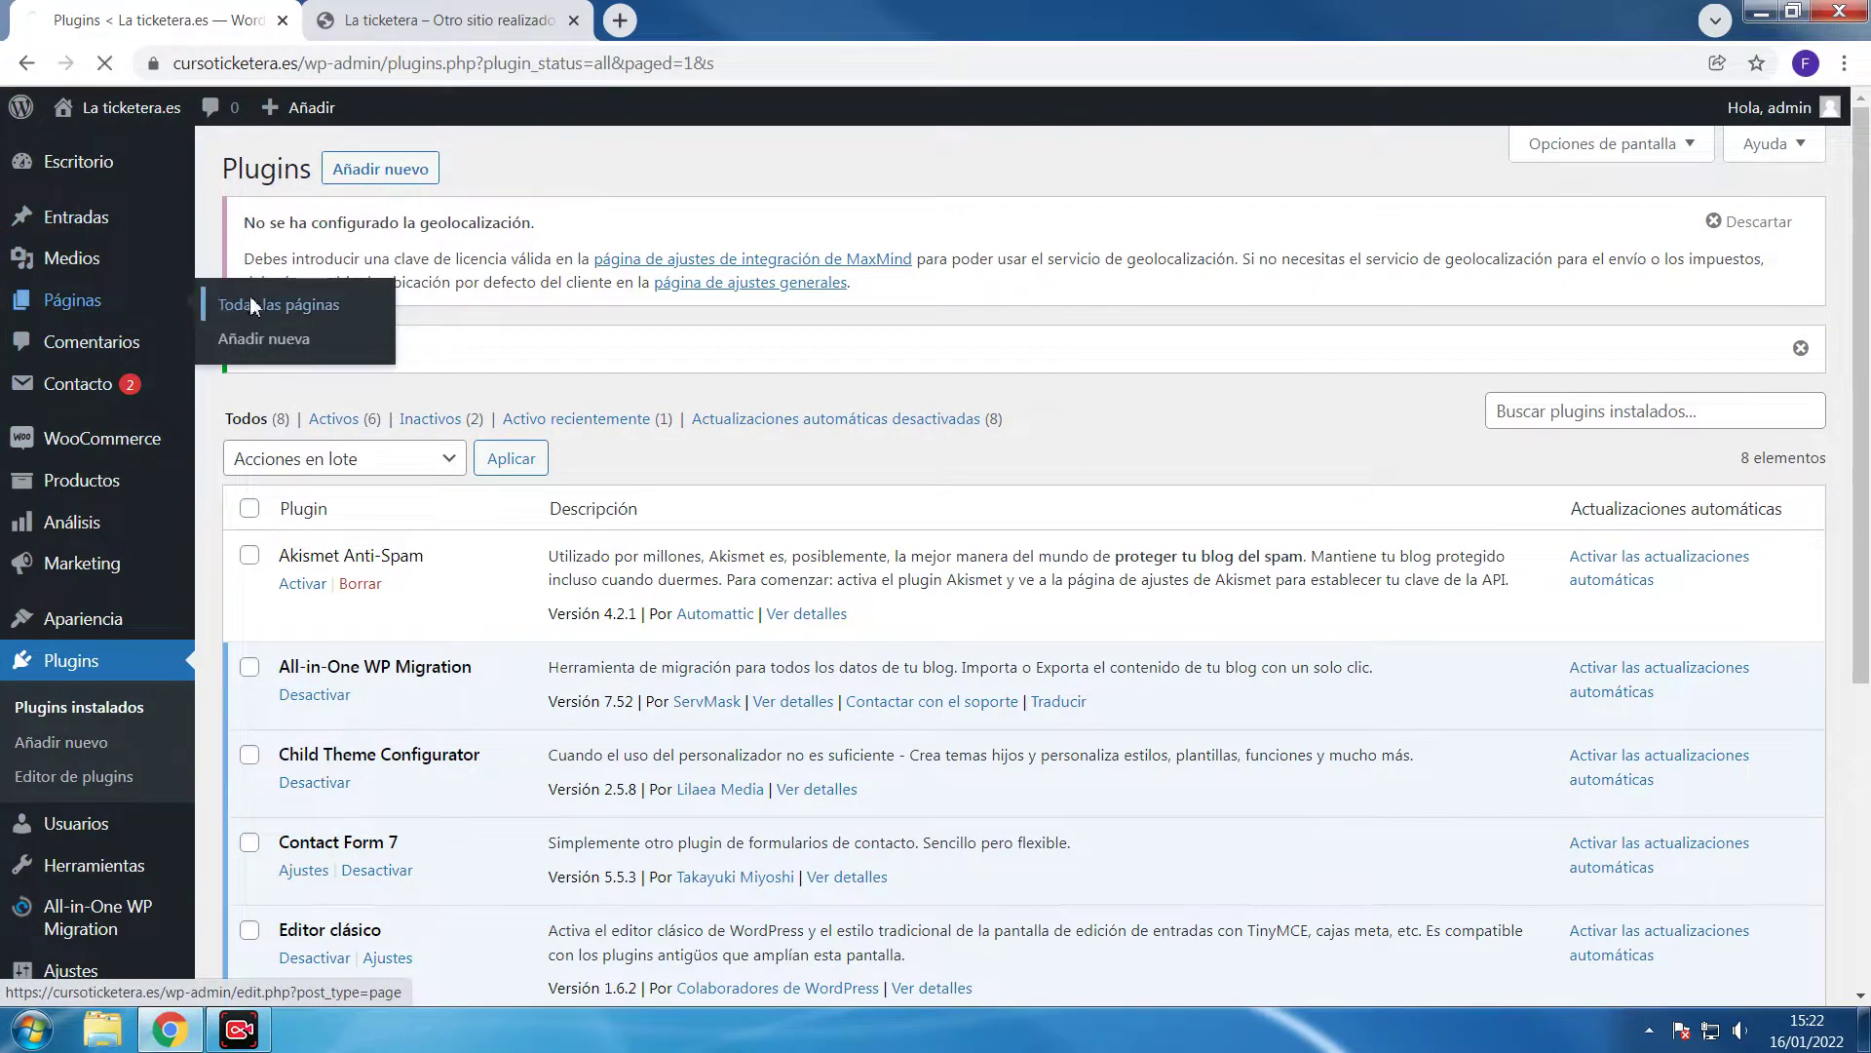
left_click(340, 353)
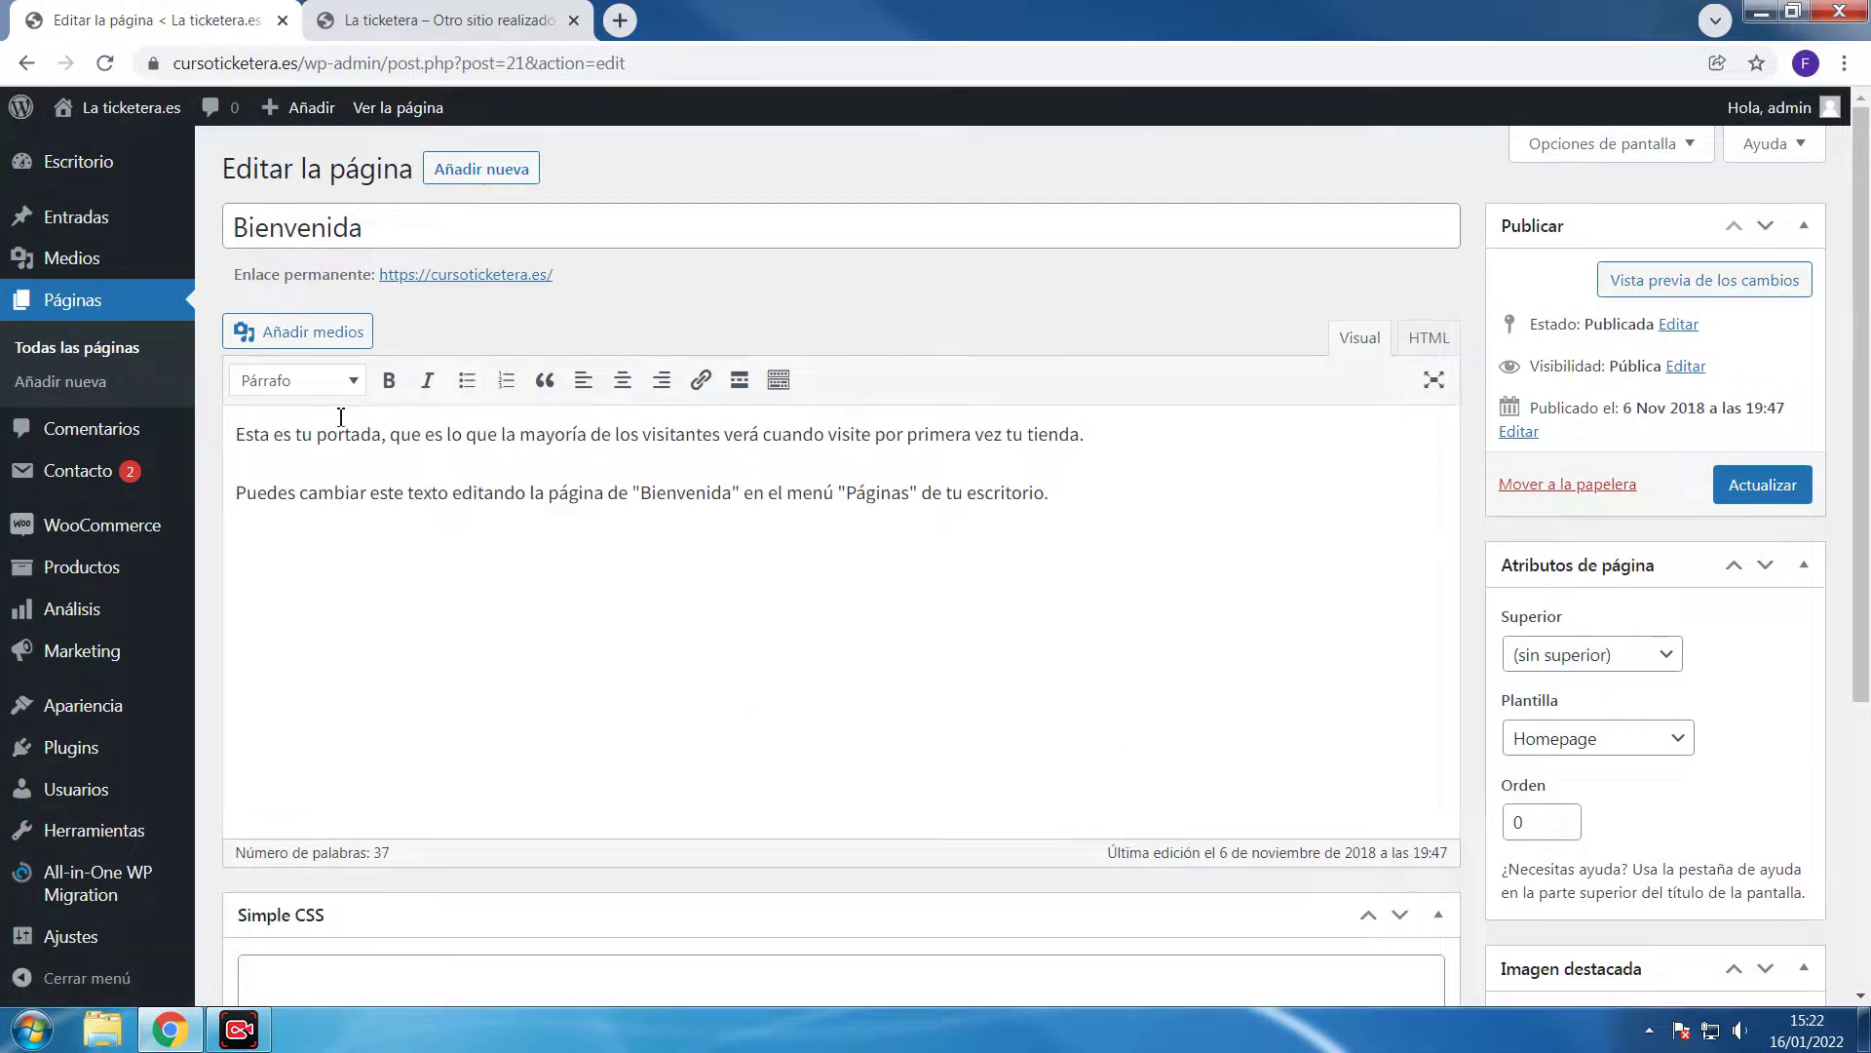
mouse_move(1042, 493)
left_mouse_down()
mouse_move(245, 410)
mouse_move(1048, 518)
left_mouse_up()
left_click(511, 19)
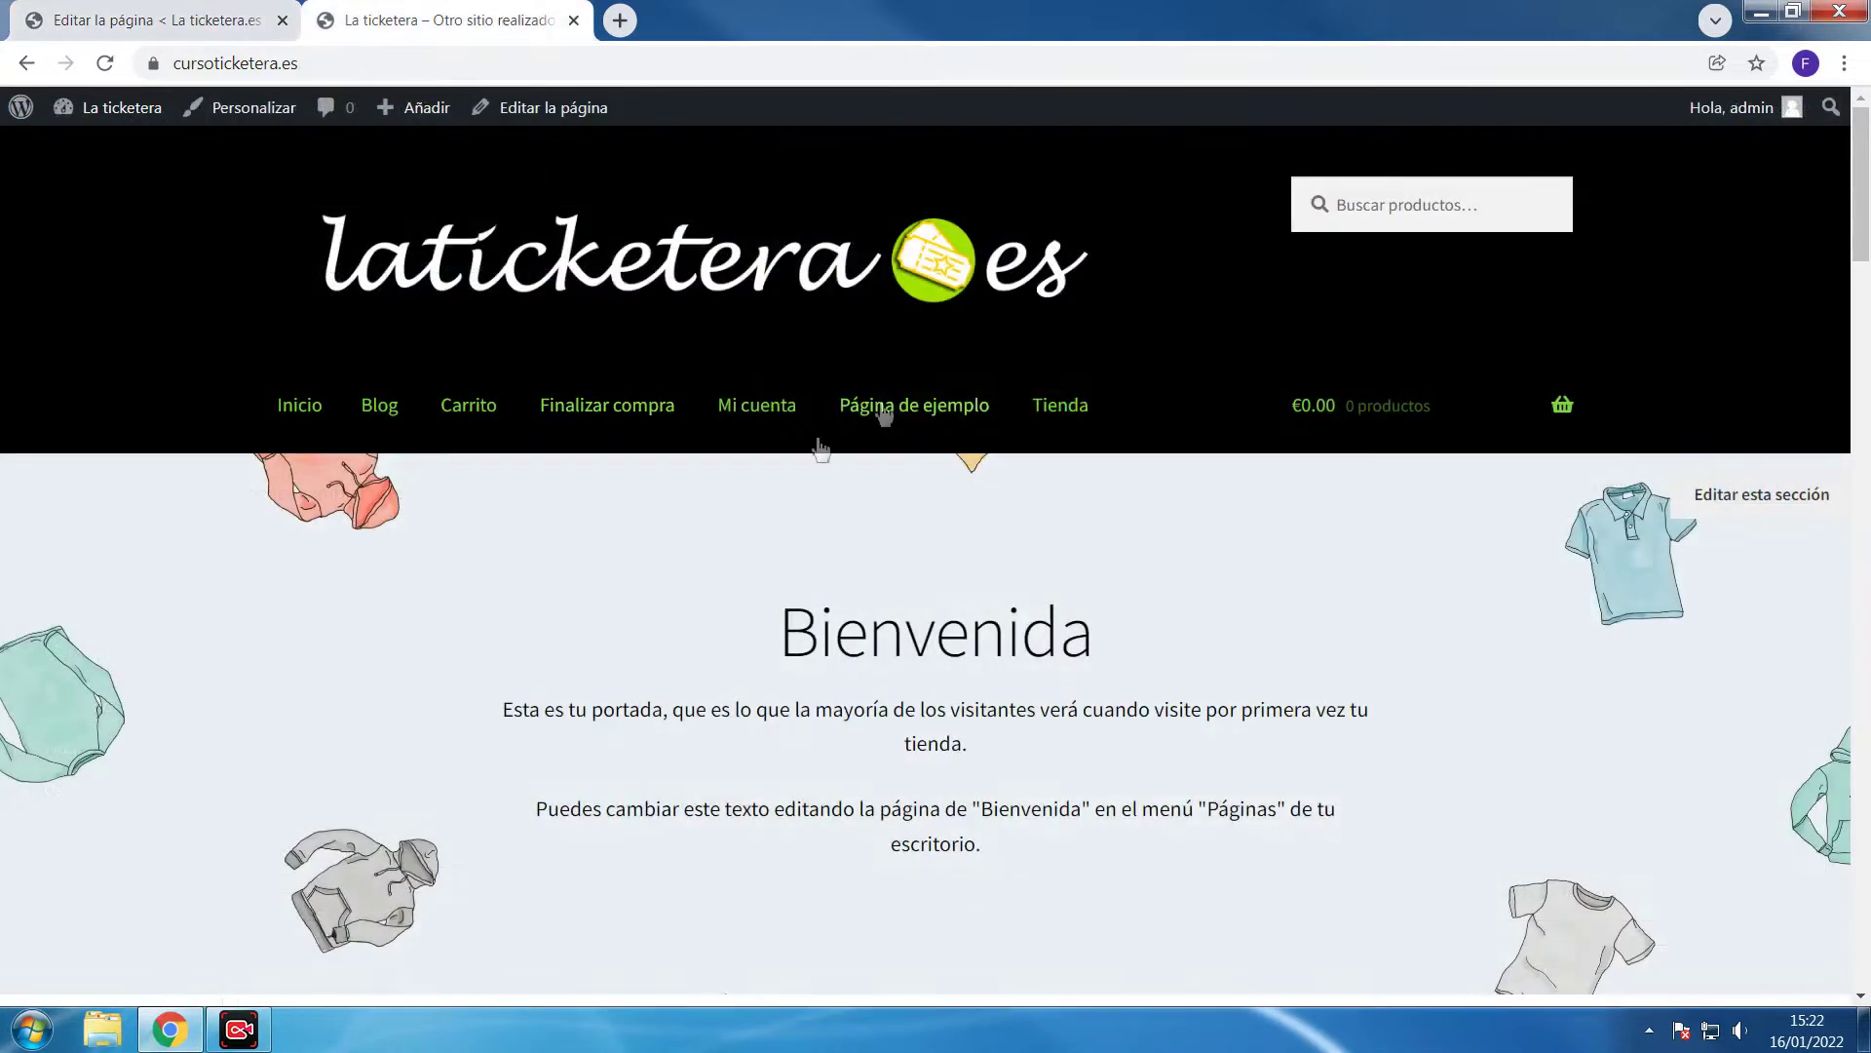
scroll(980, 755, "down", 3)
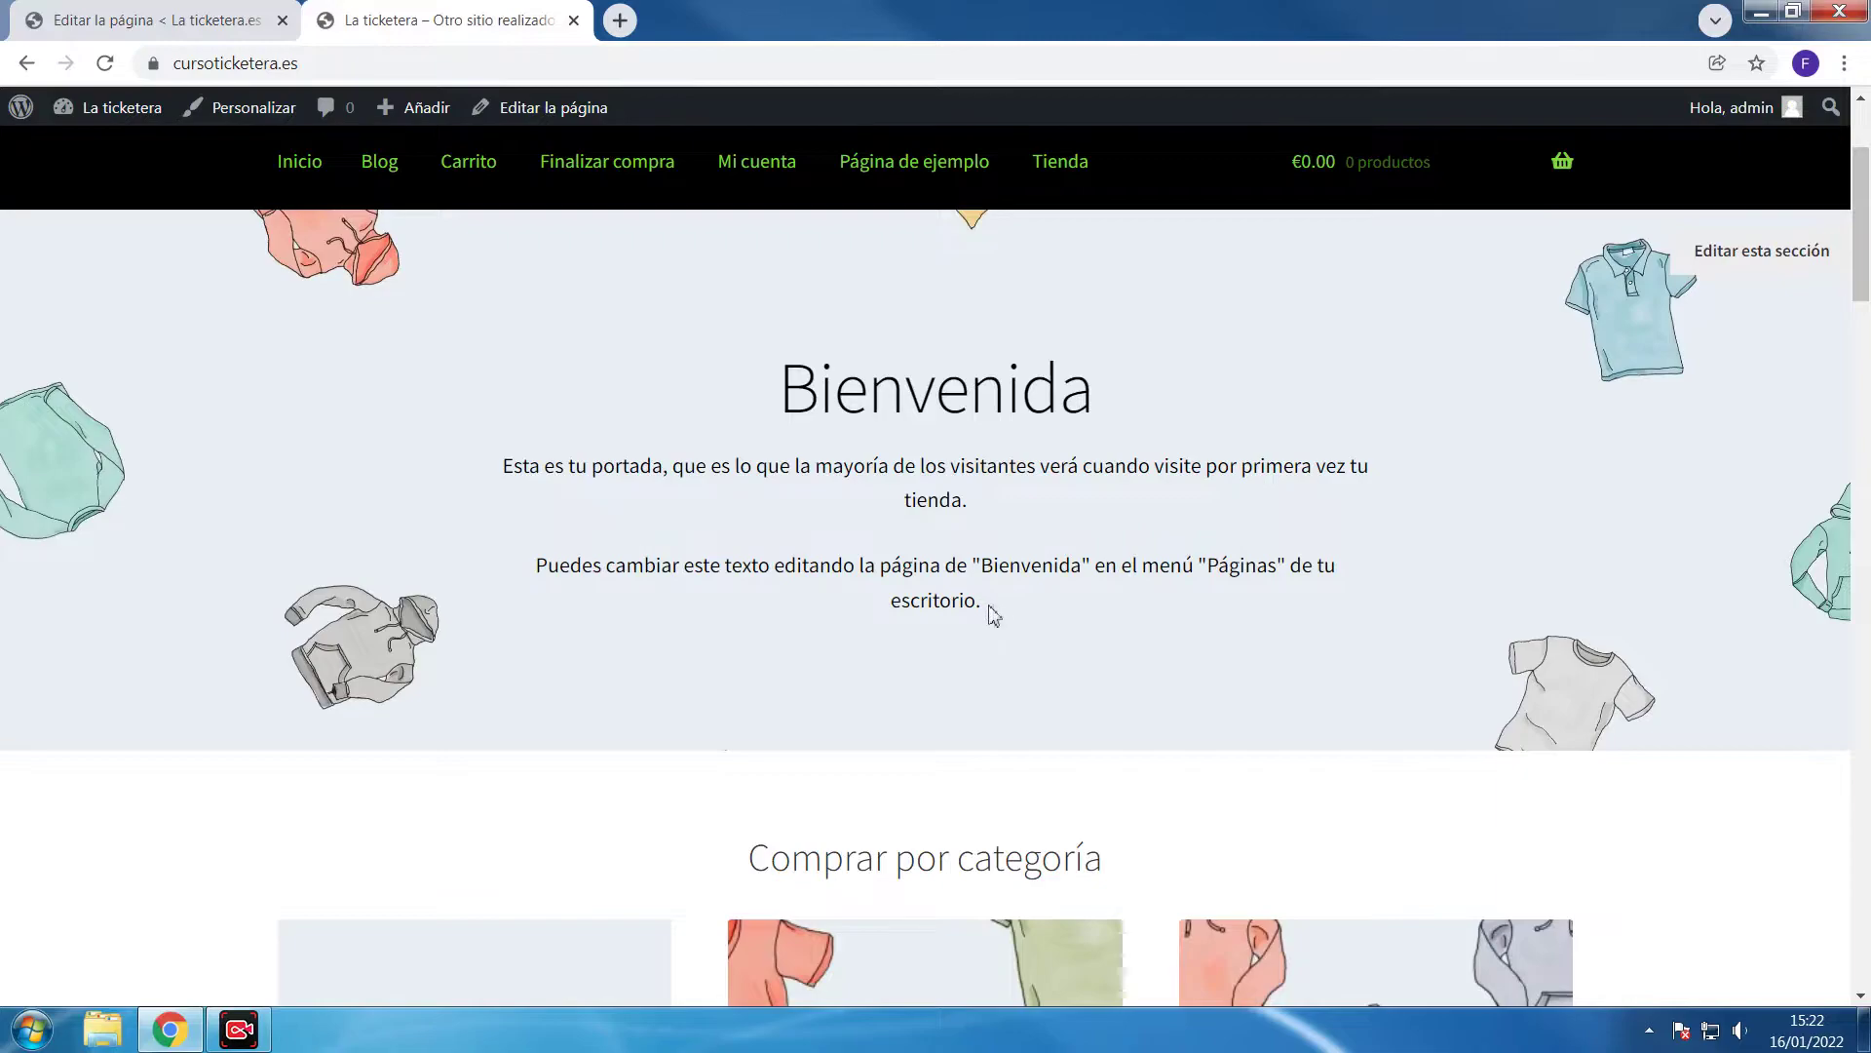
left_click(190, 19)
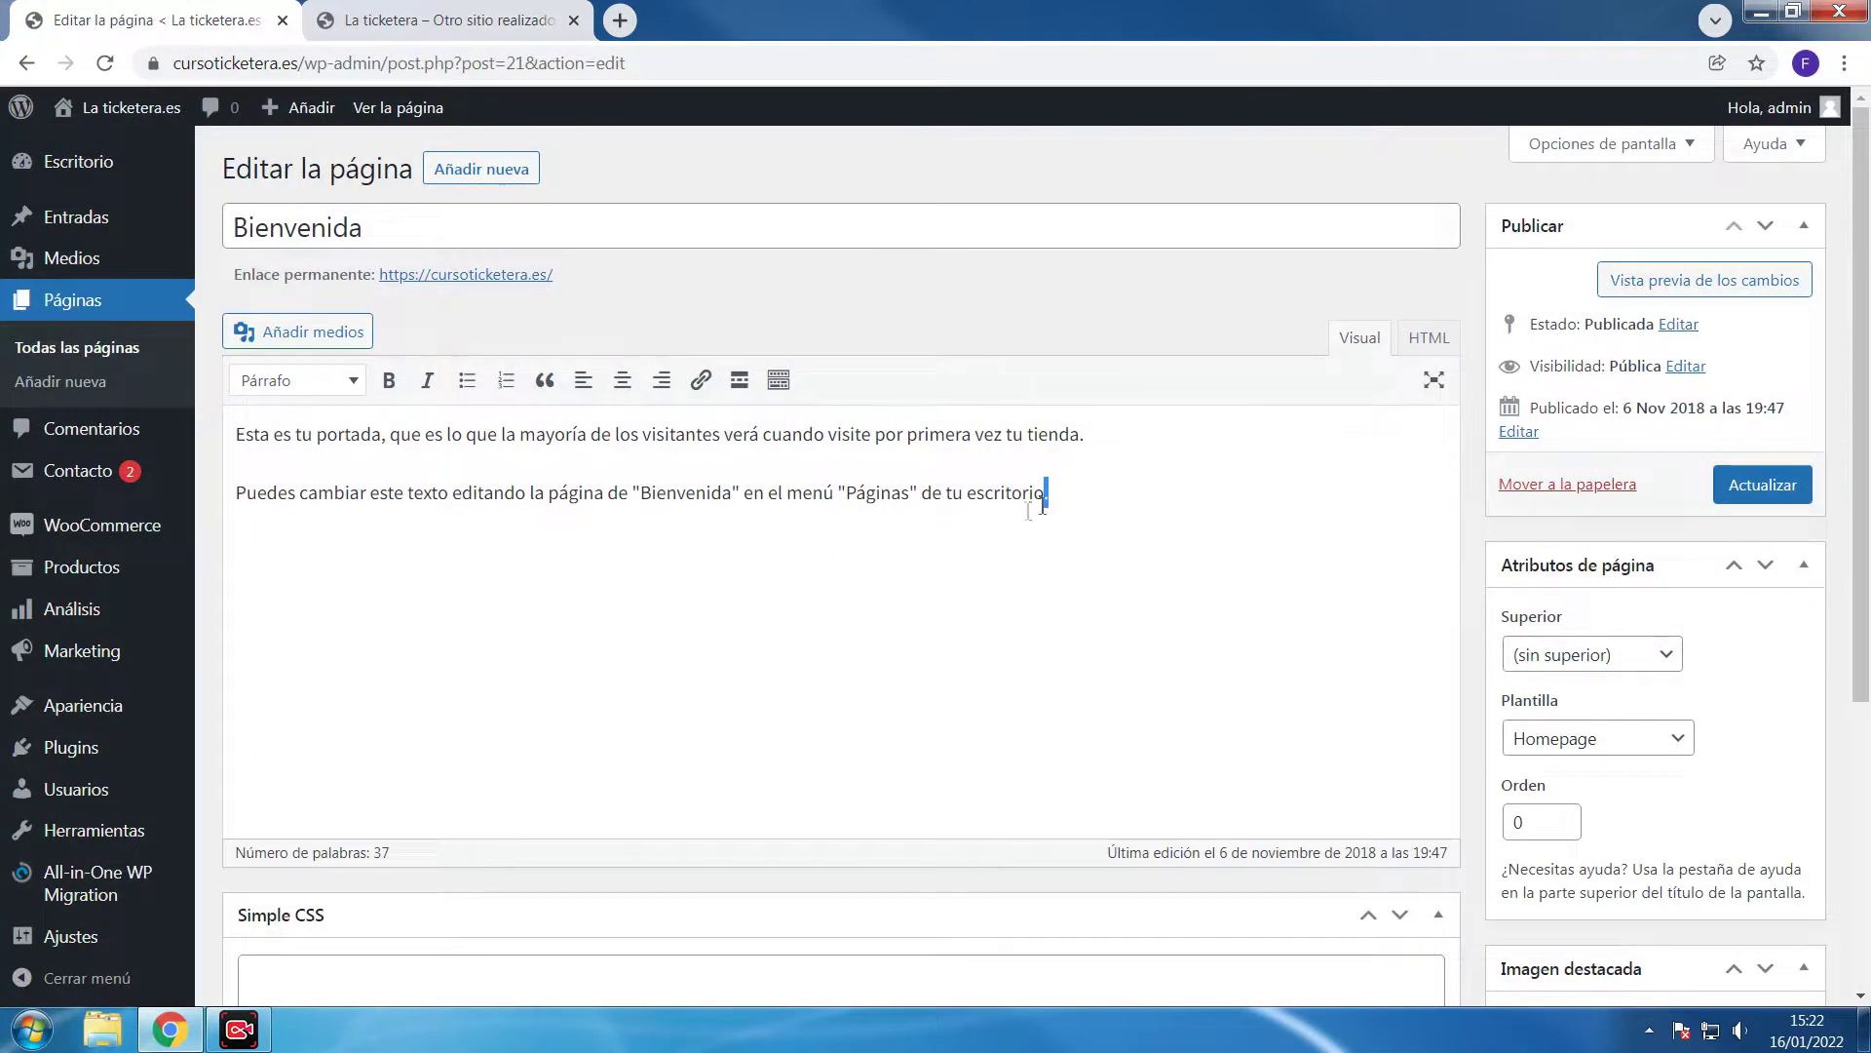
left_click_drag(1044, 497, 215, 391)
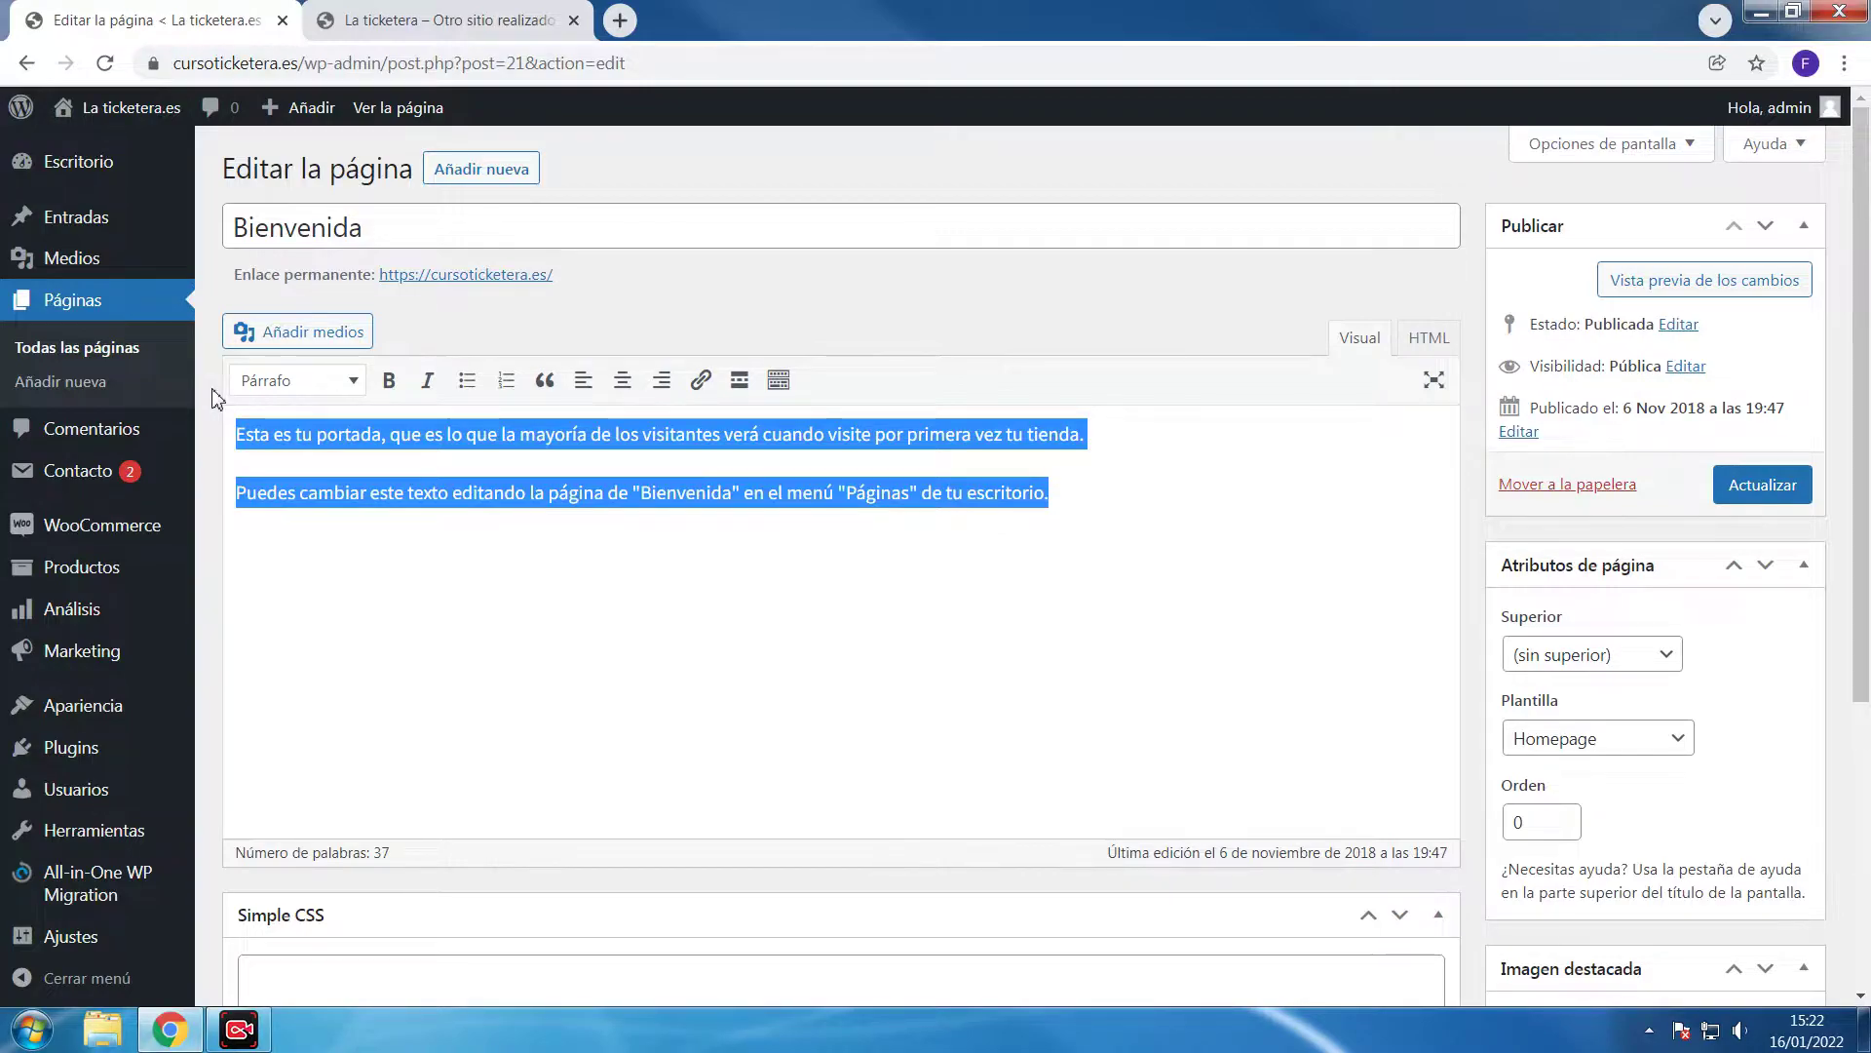
key("Delete")
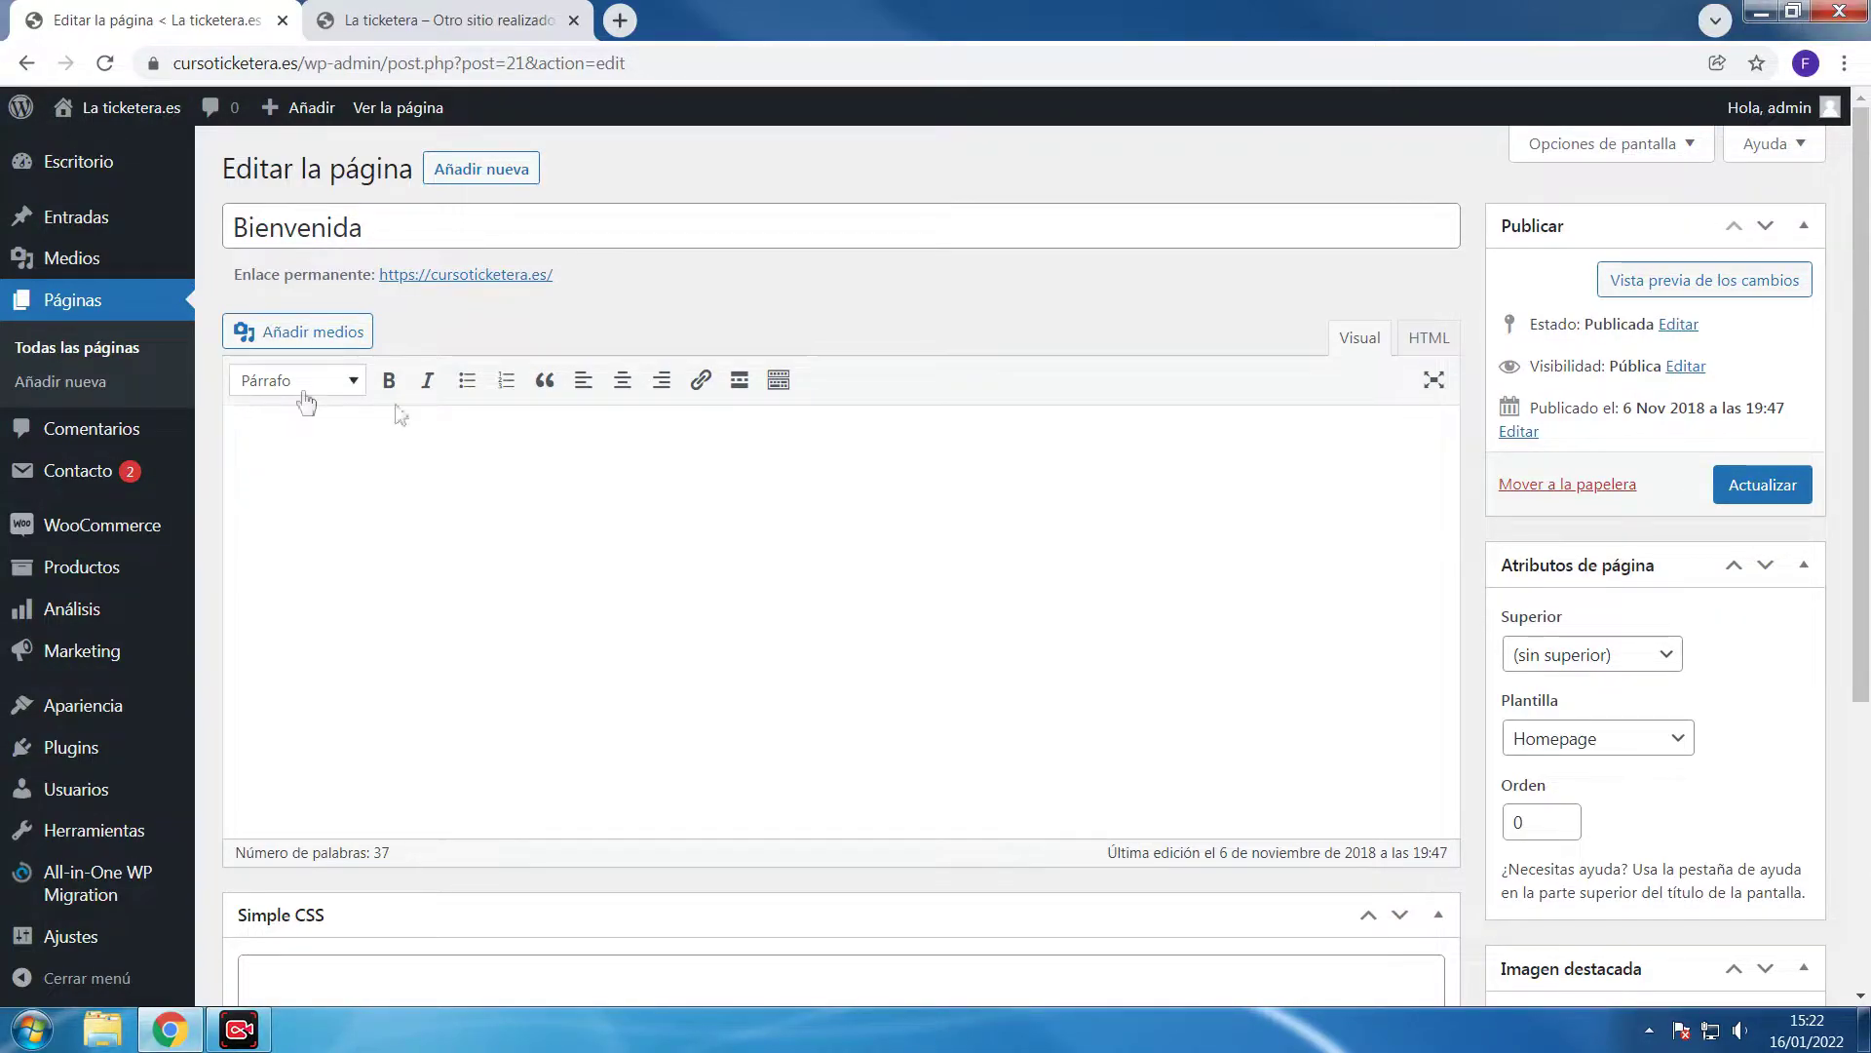
left_click(419, 230)
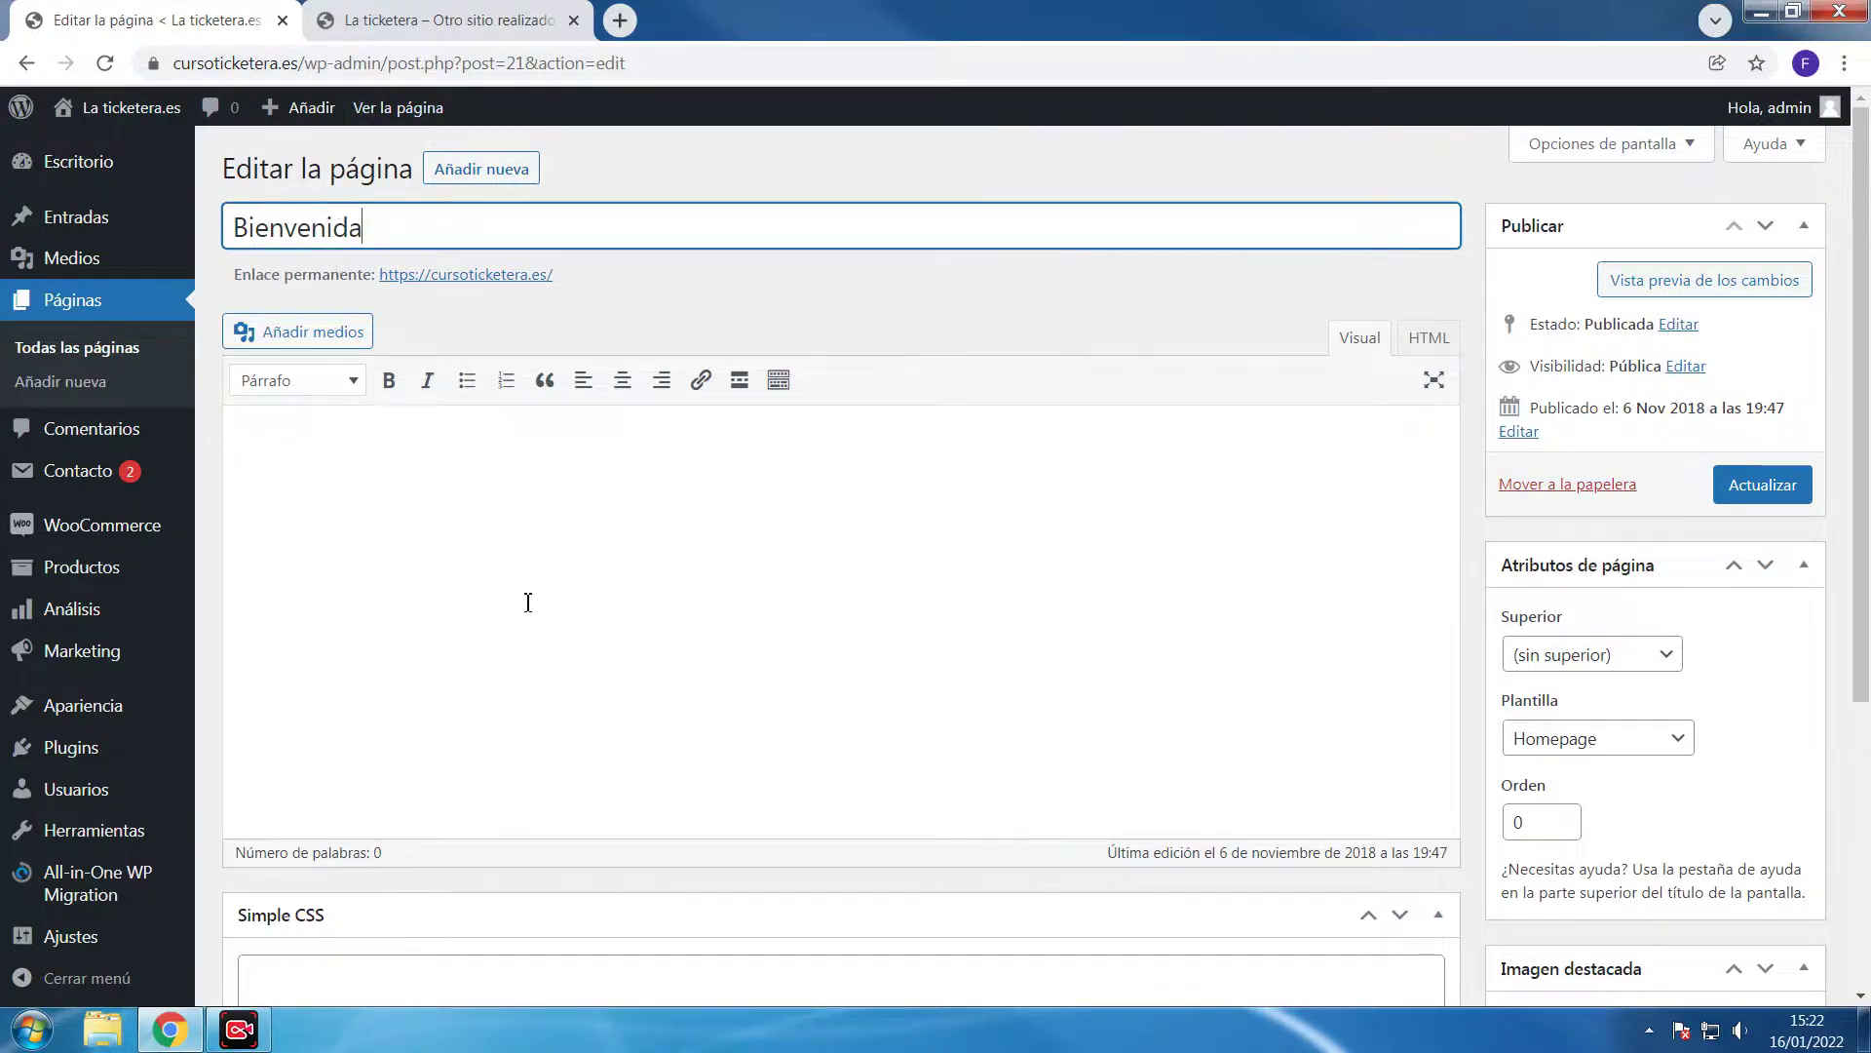
left_click(1737, 491)
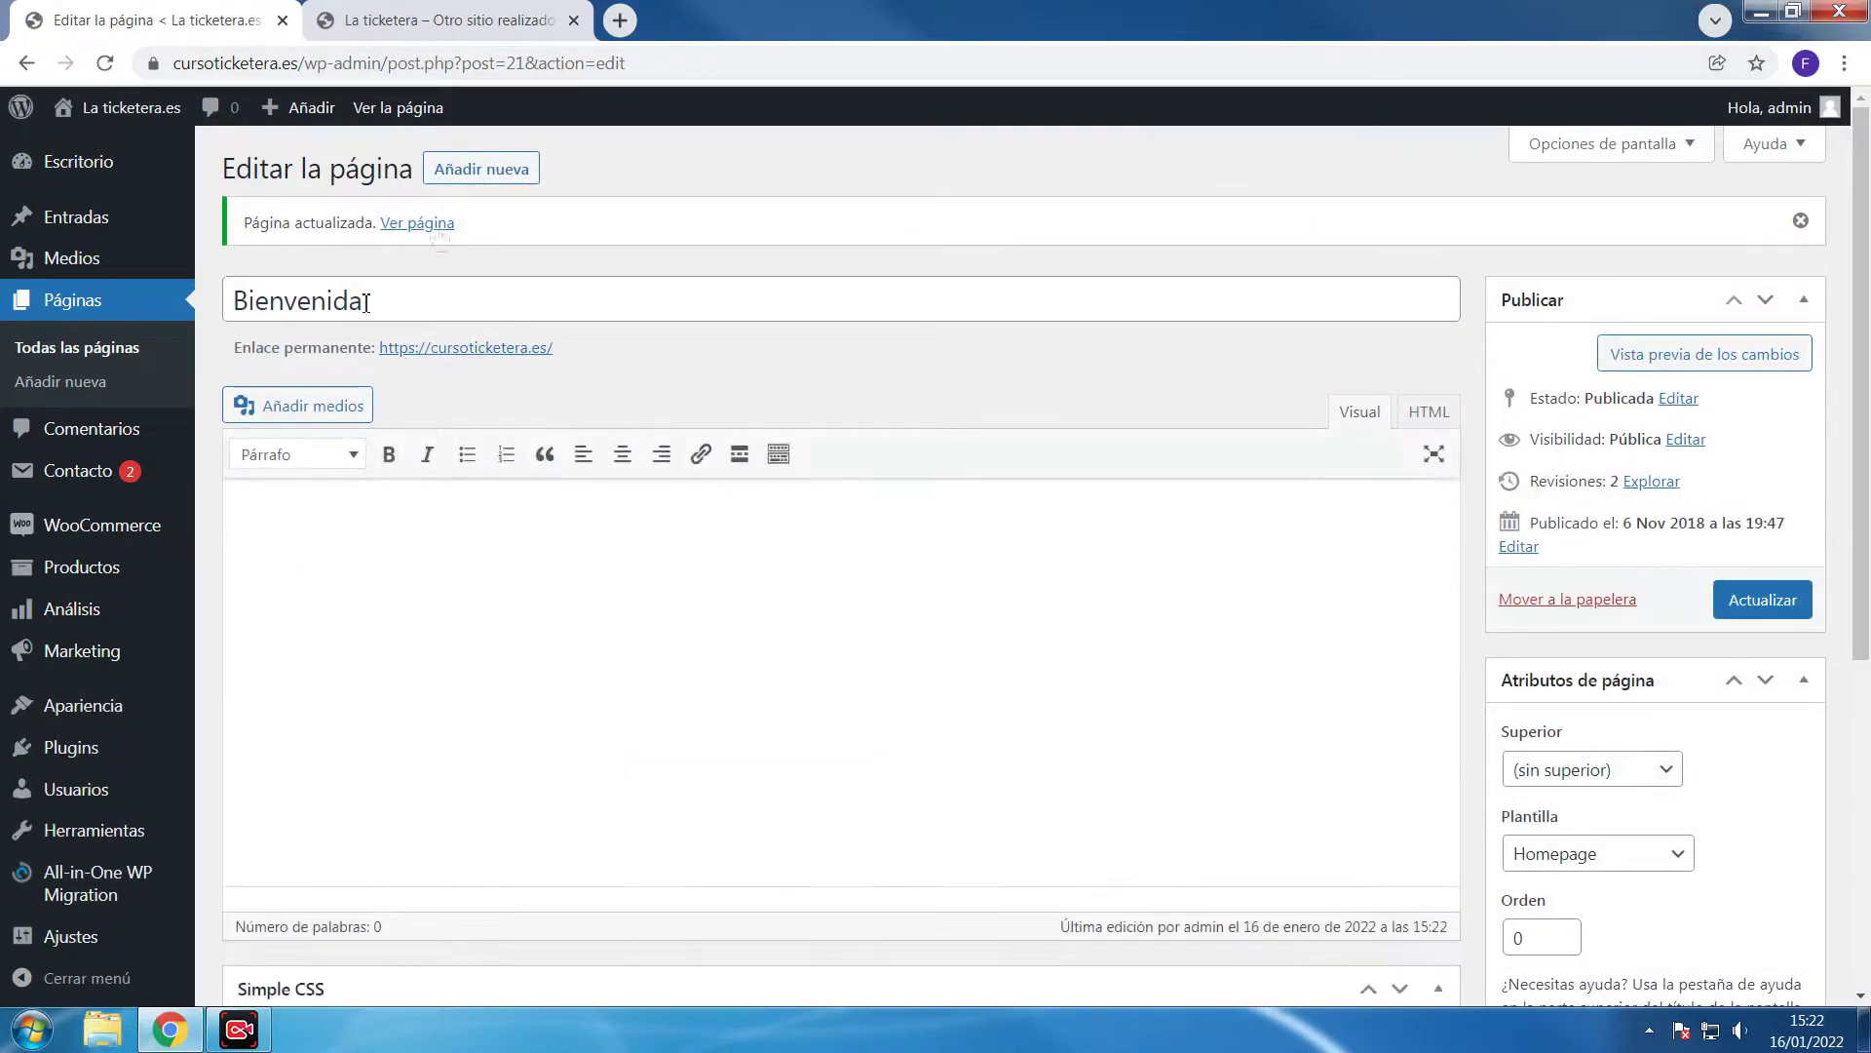
left_click(467, 27)
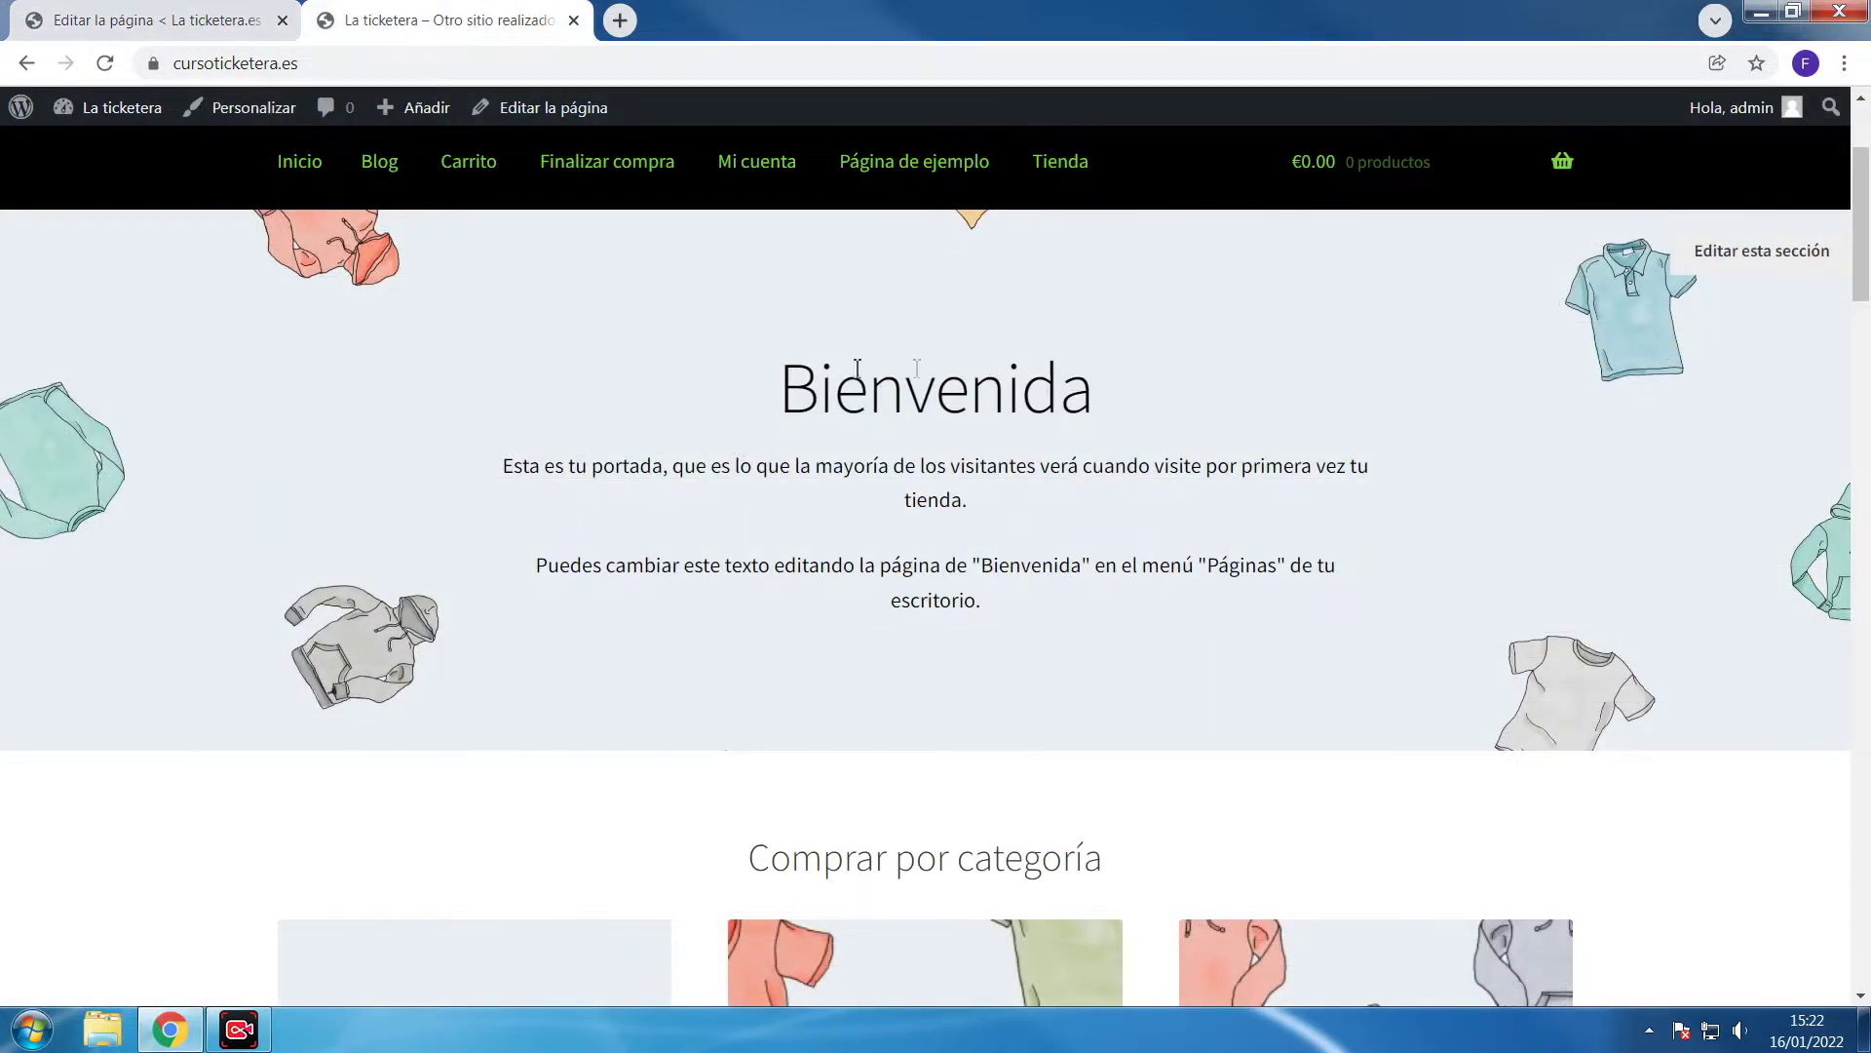
double_click(844, 393)
left_click(214, 21)
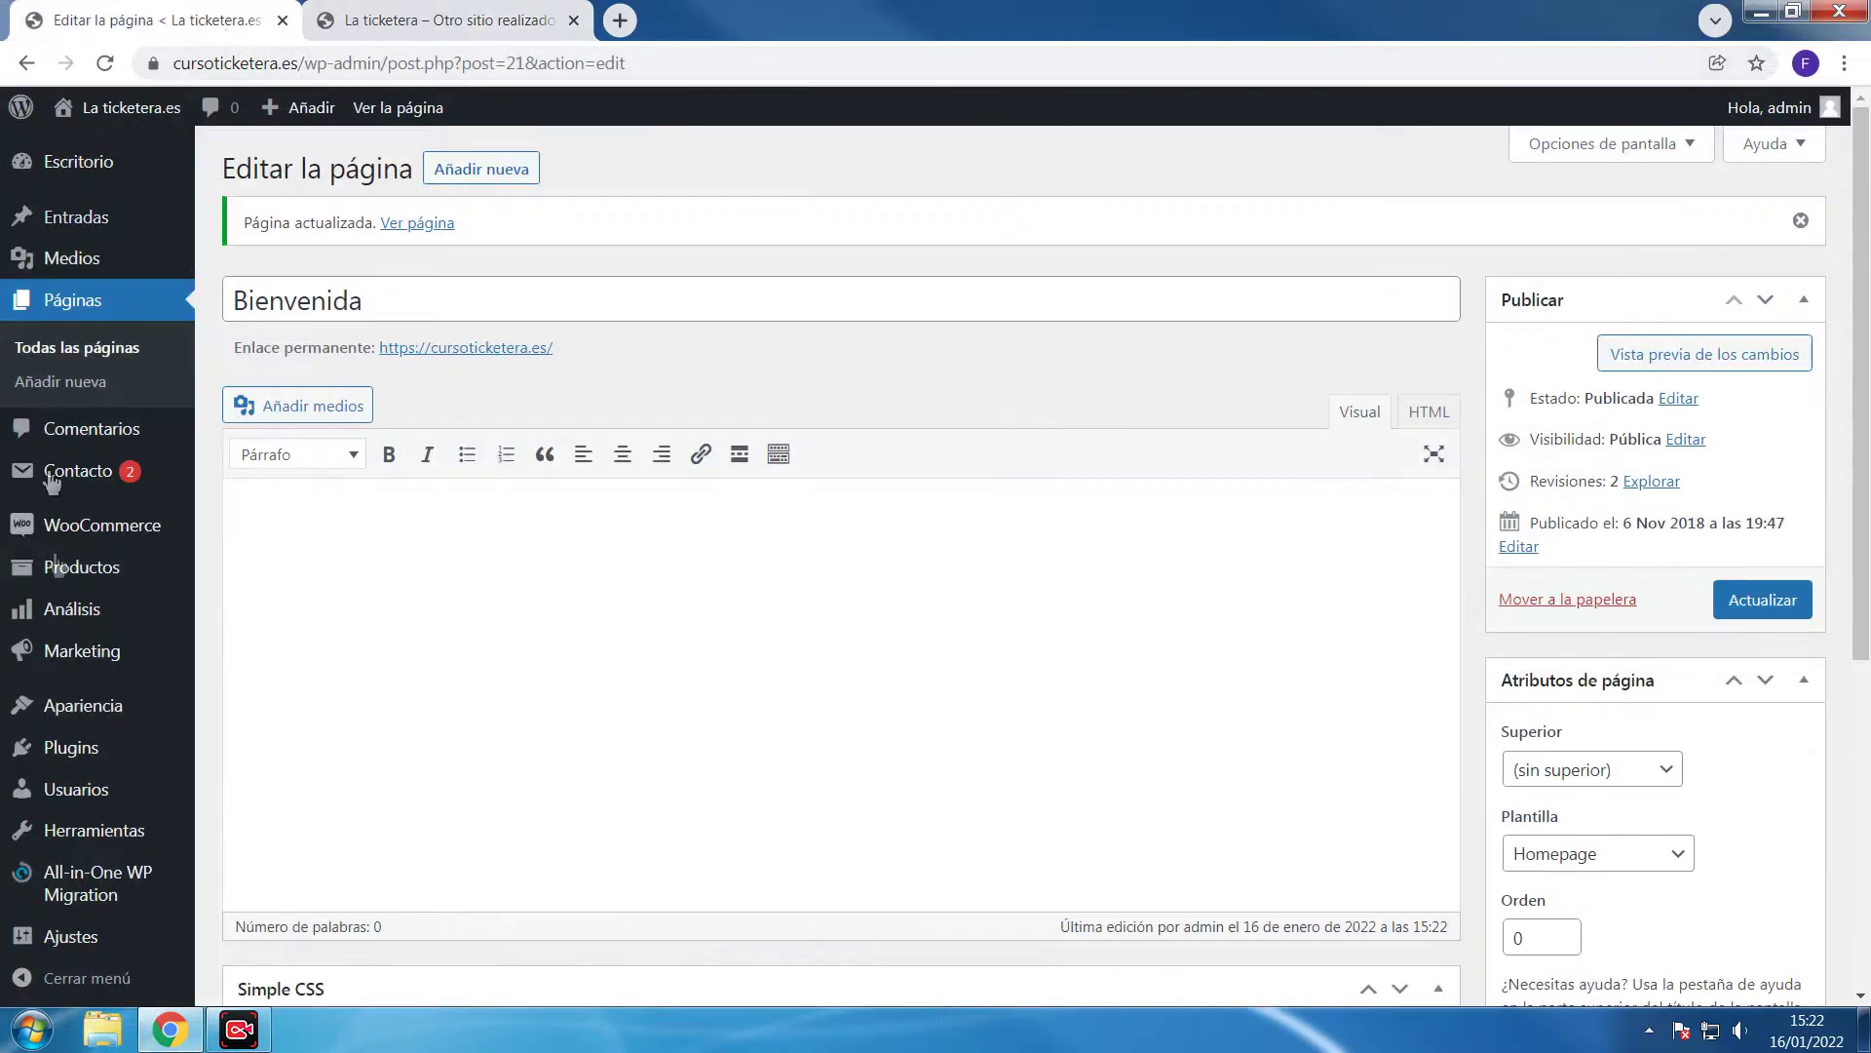
mouse_move(136, 755)
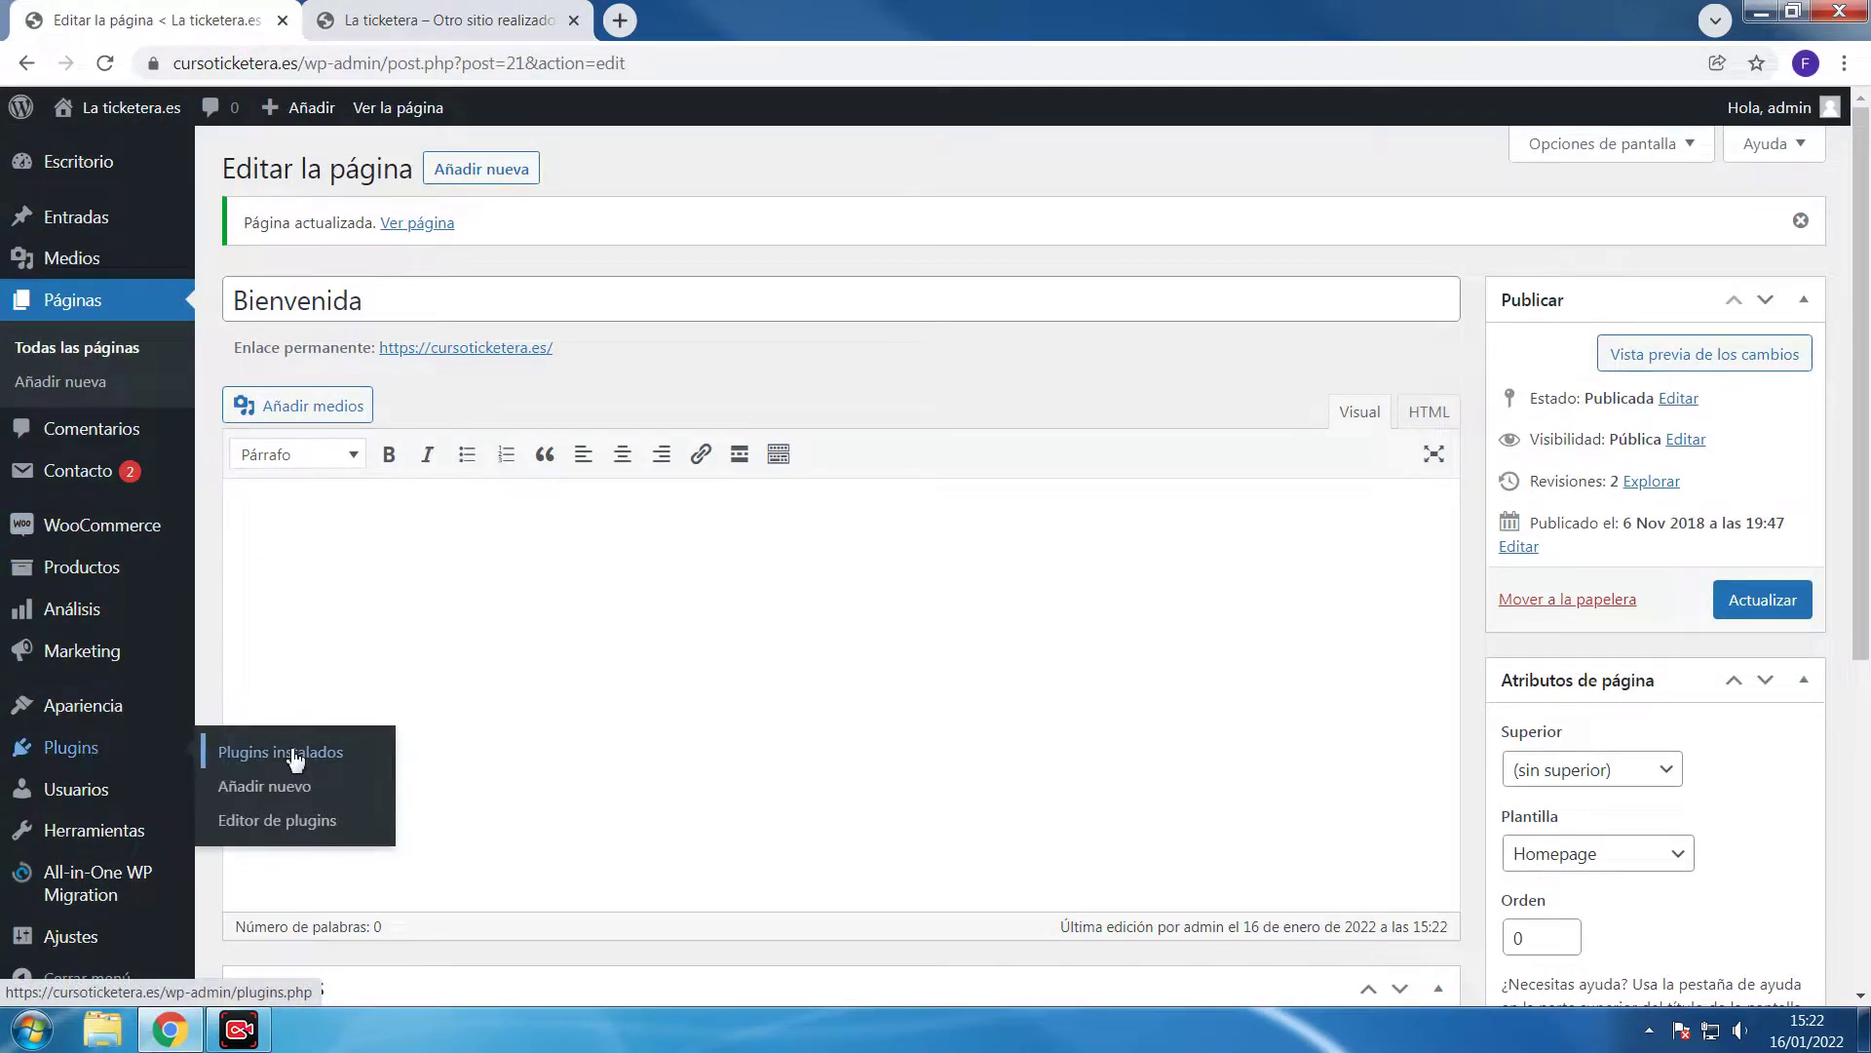
Search plugins for 'tille togg', then install and activate Title Toggle for Storefront Theme
left_click(273, 785)
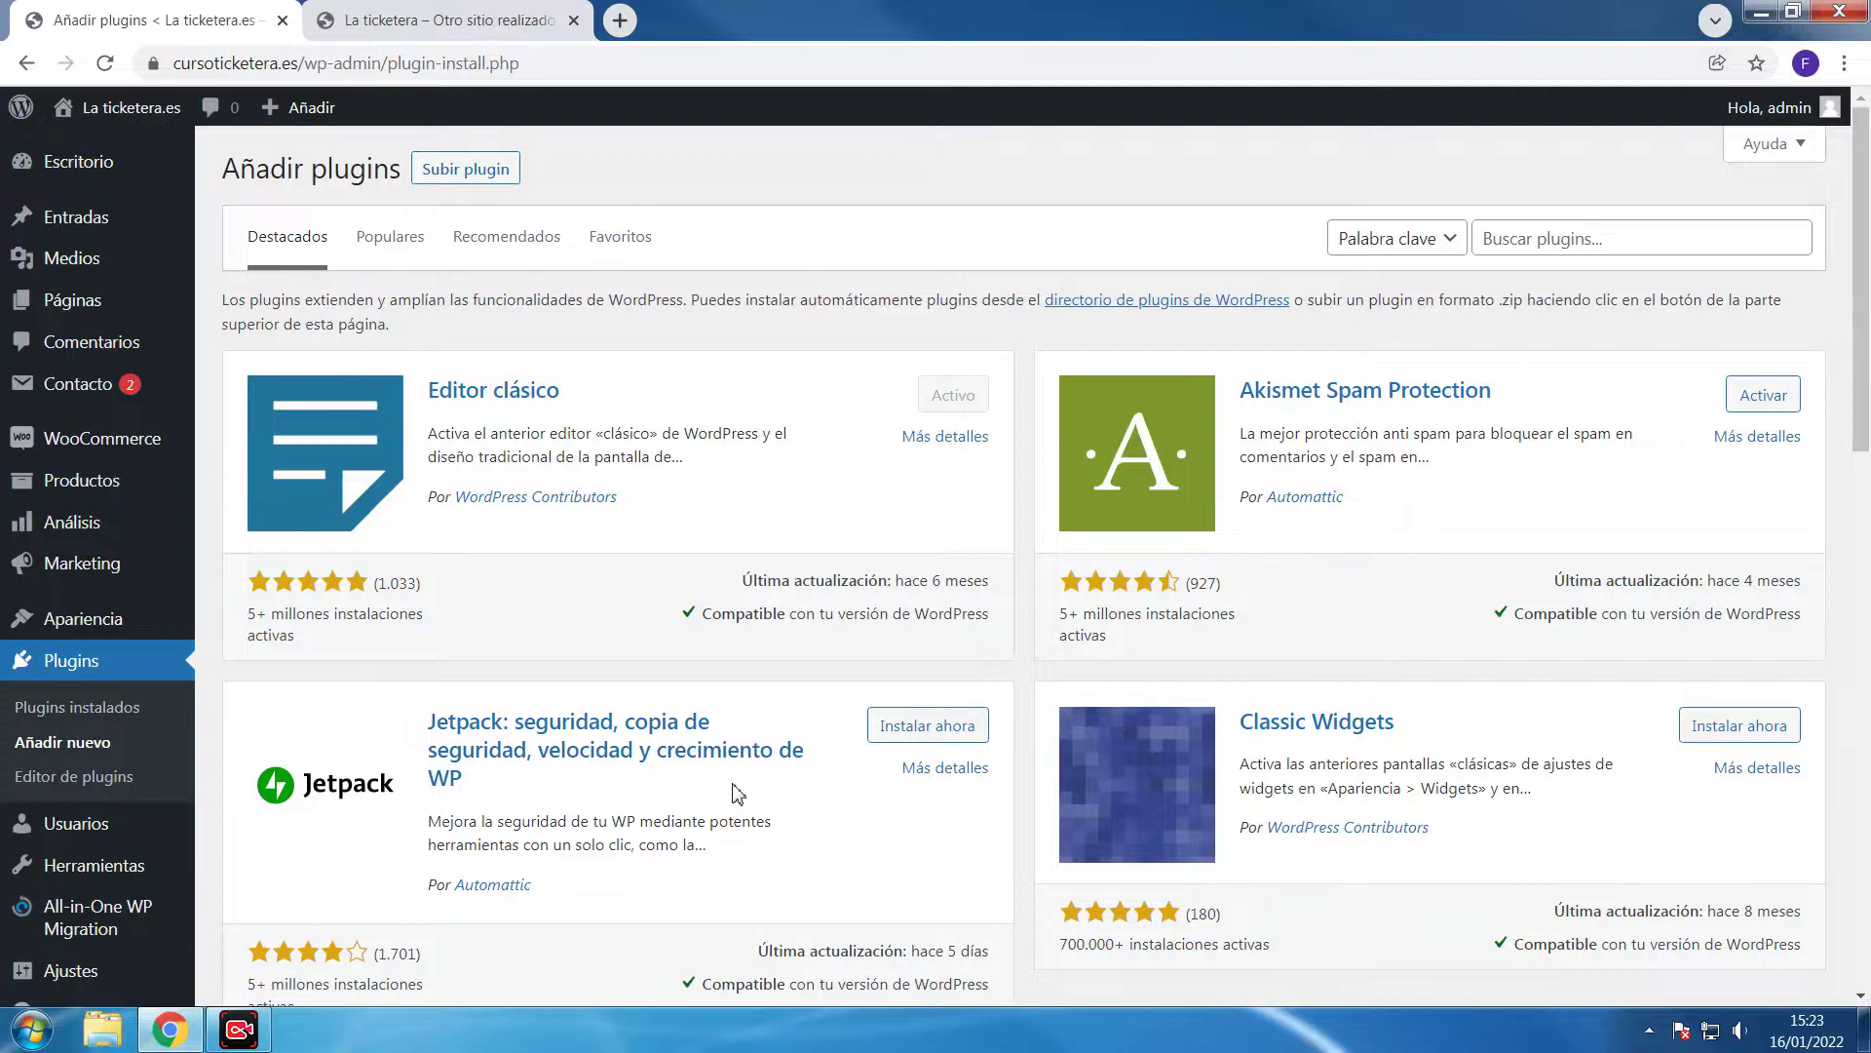
left_click(1545, 249)
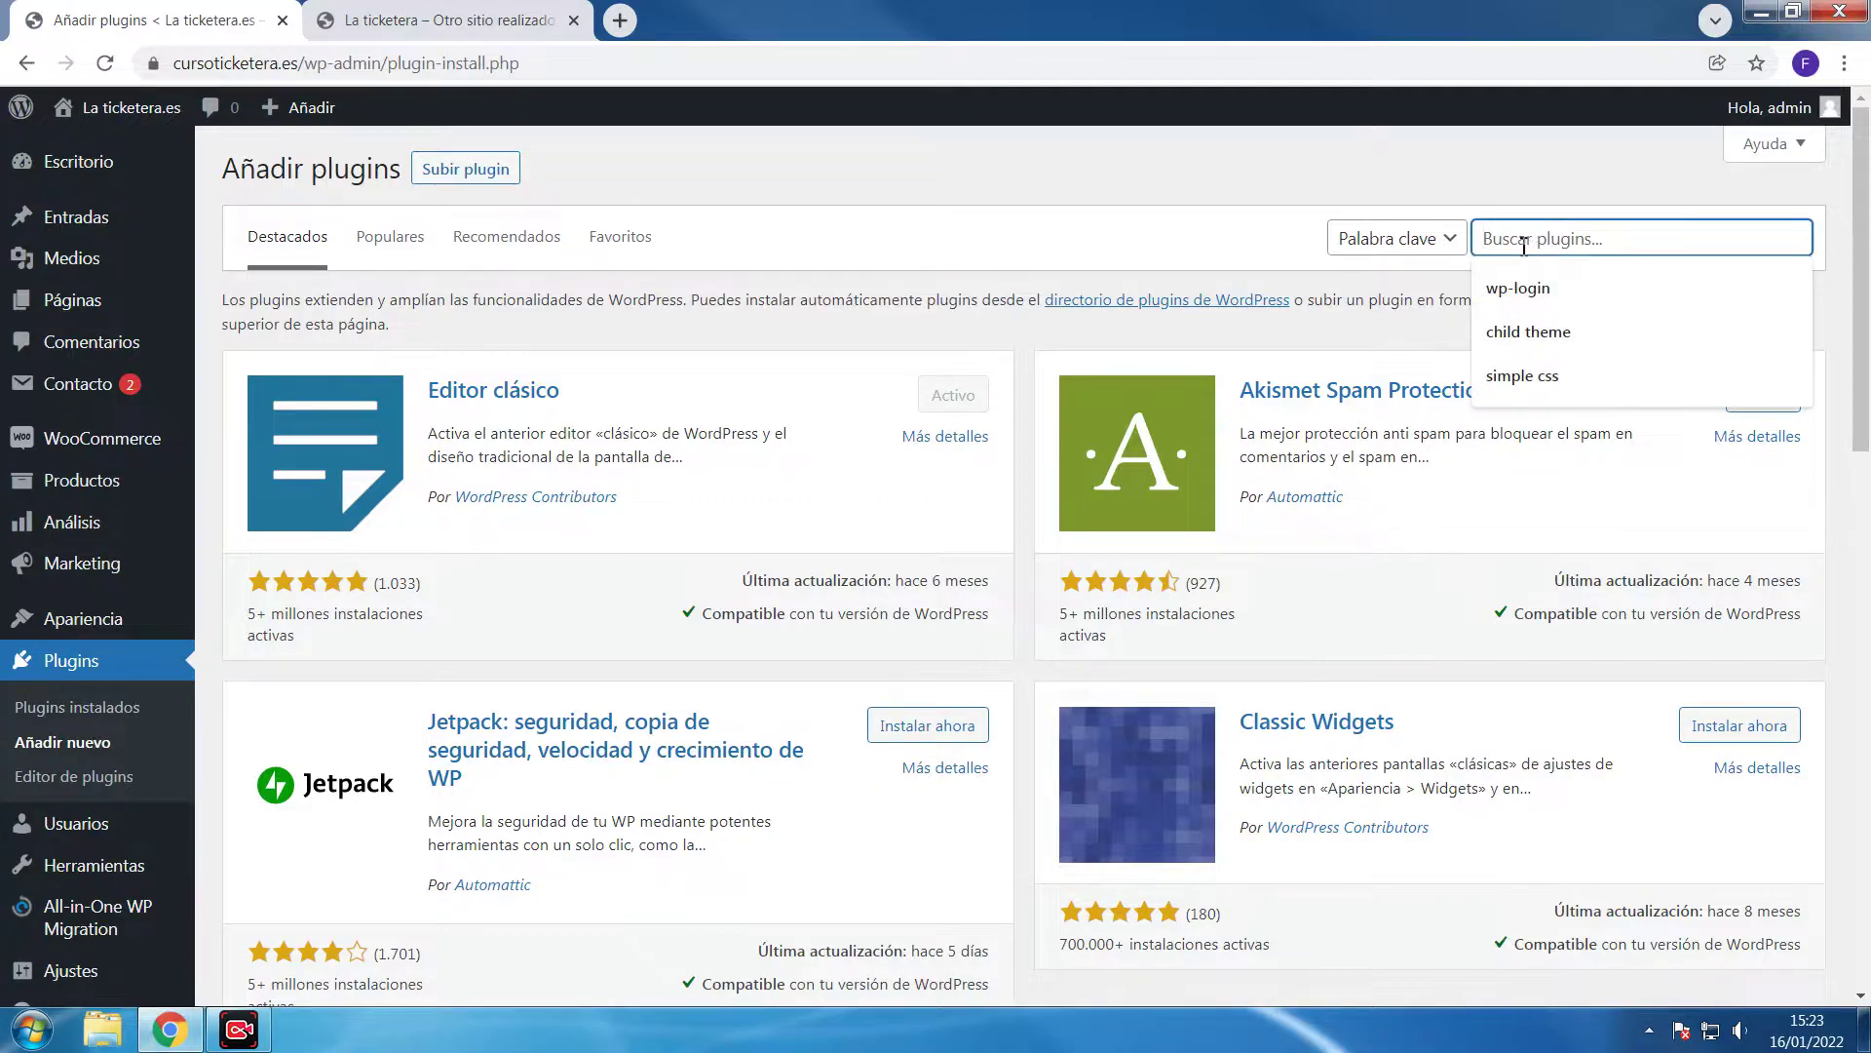
type("til")
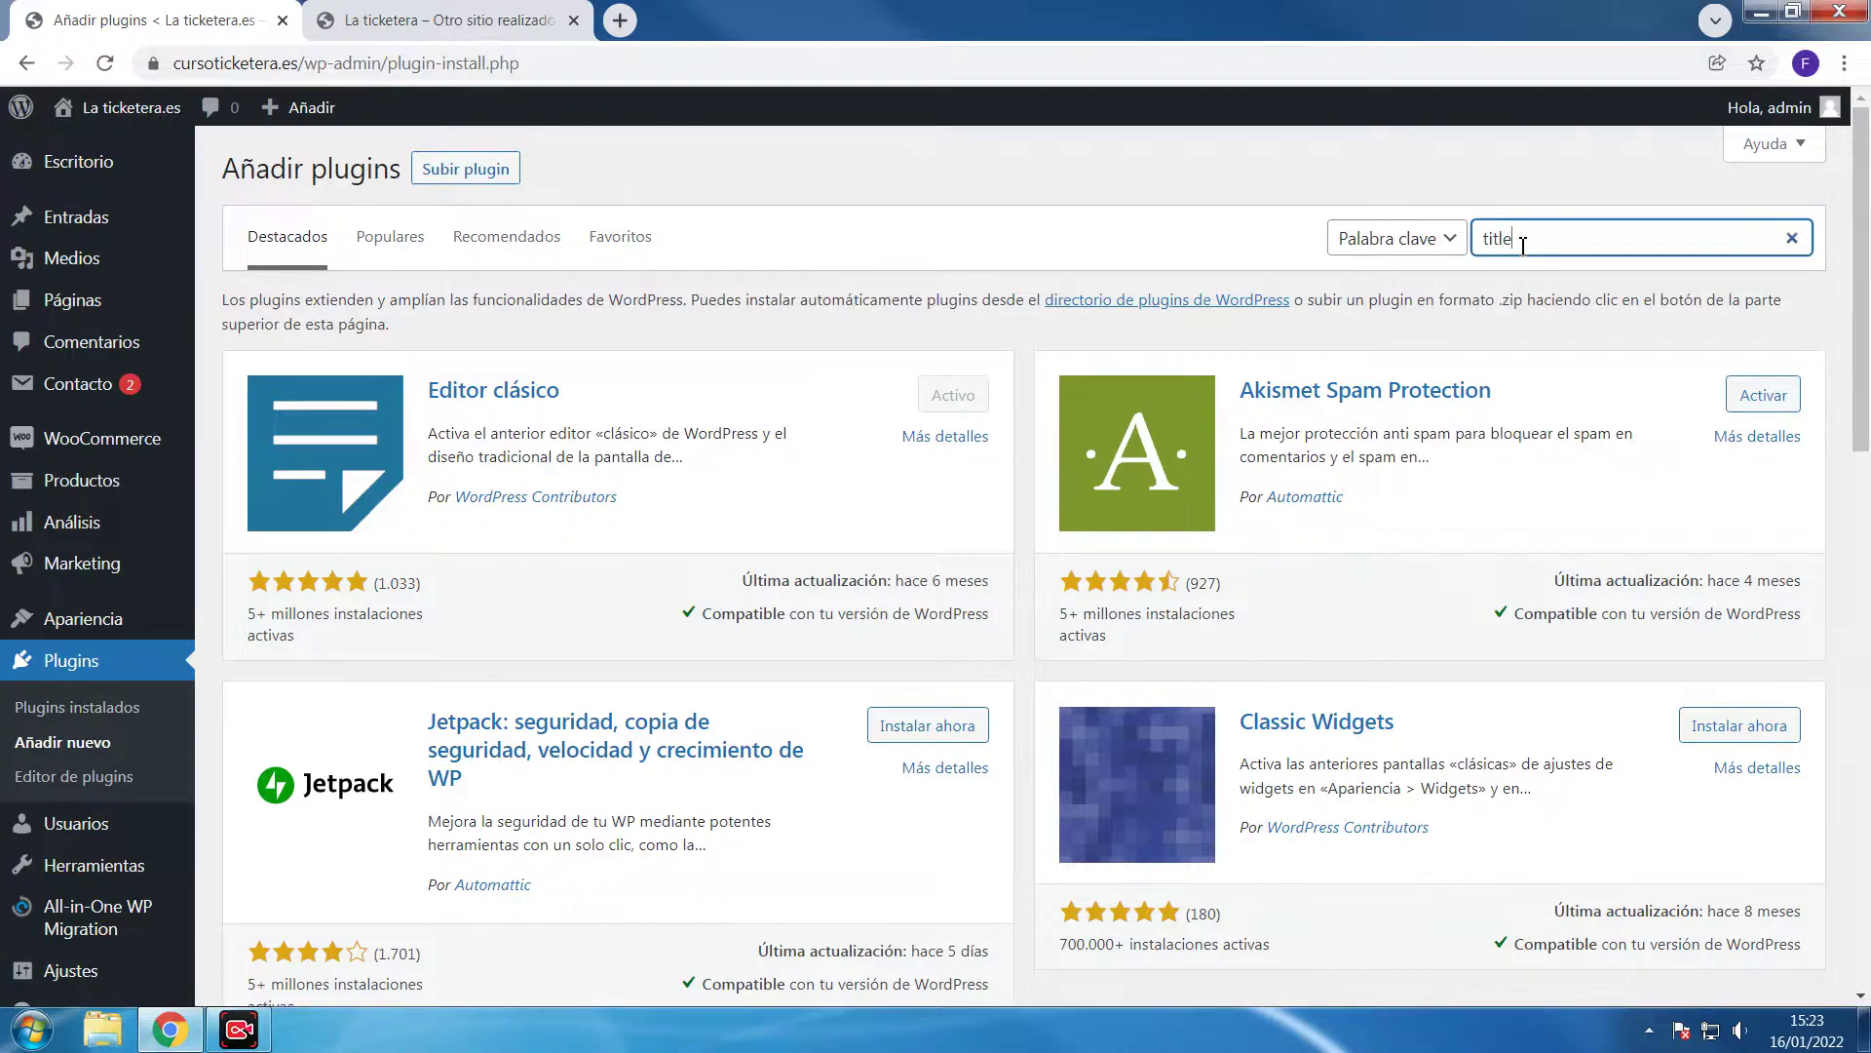
type("le t")
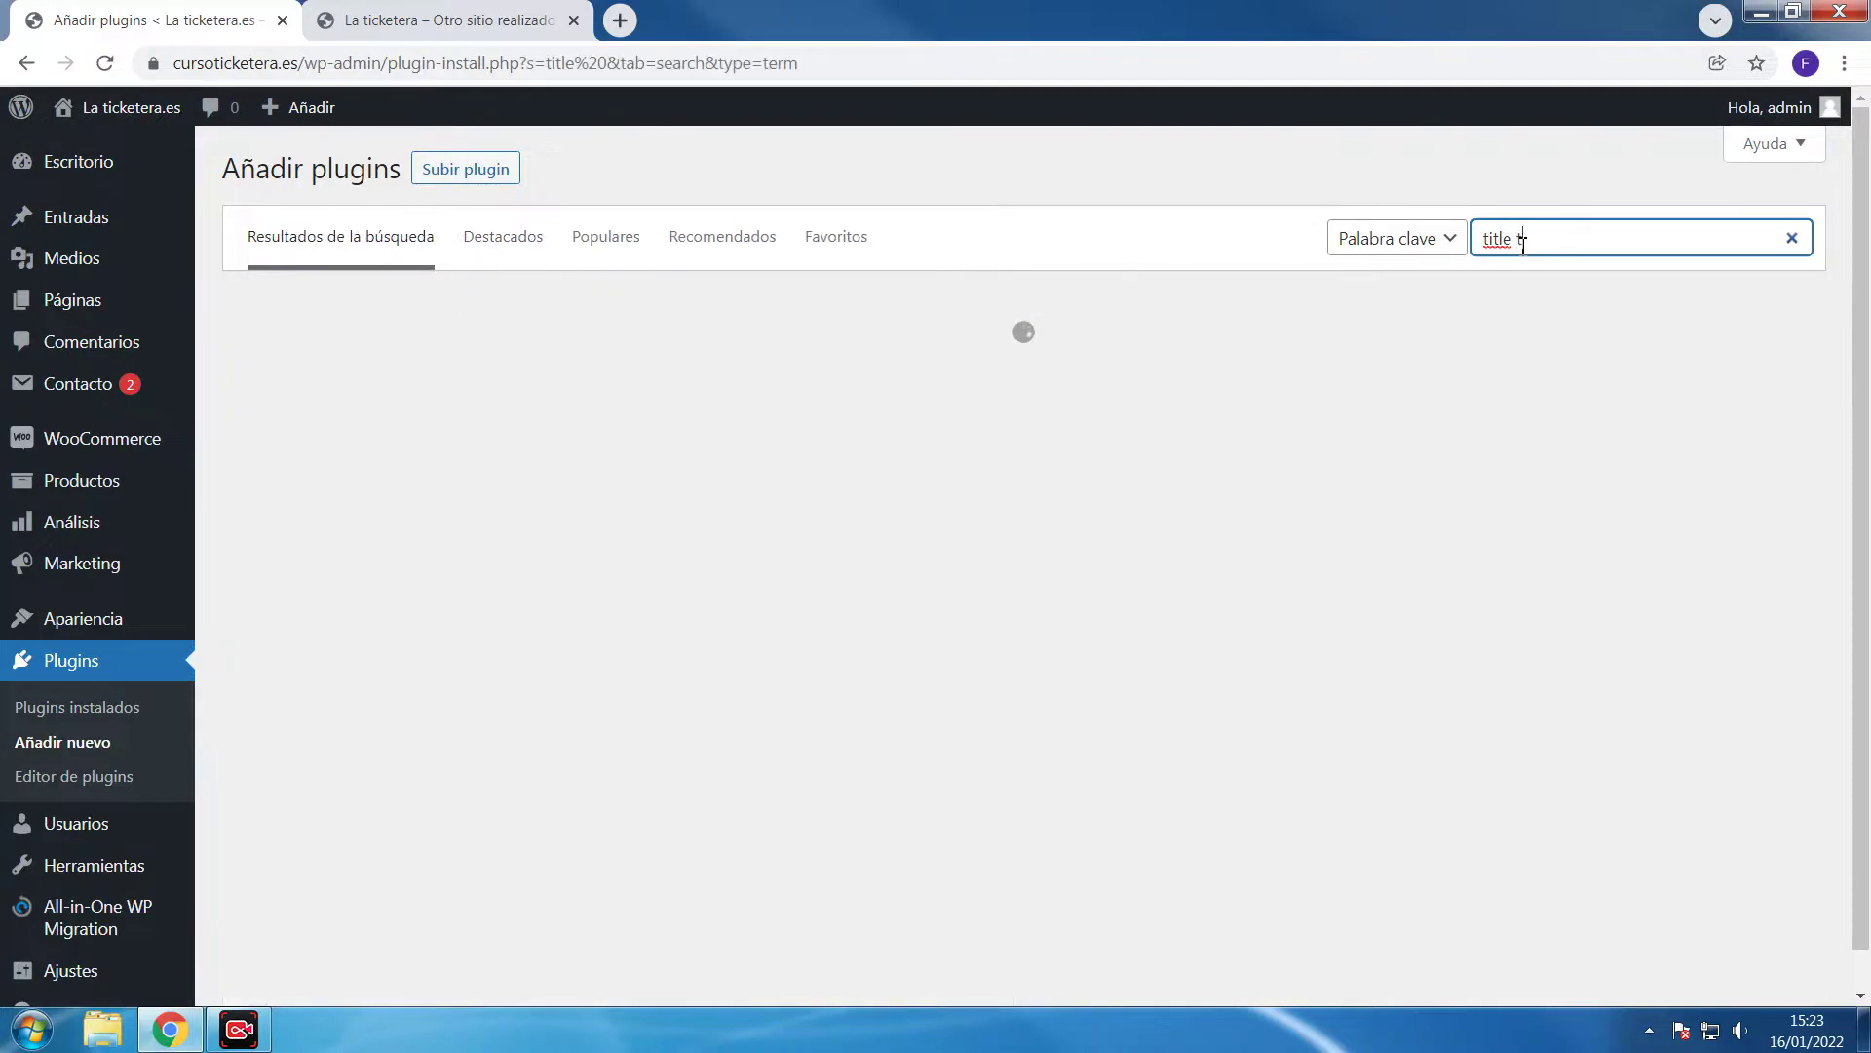
type("oggle")
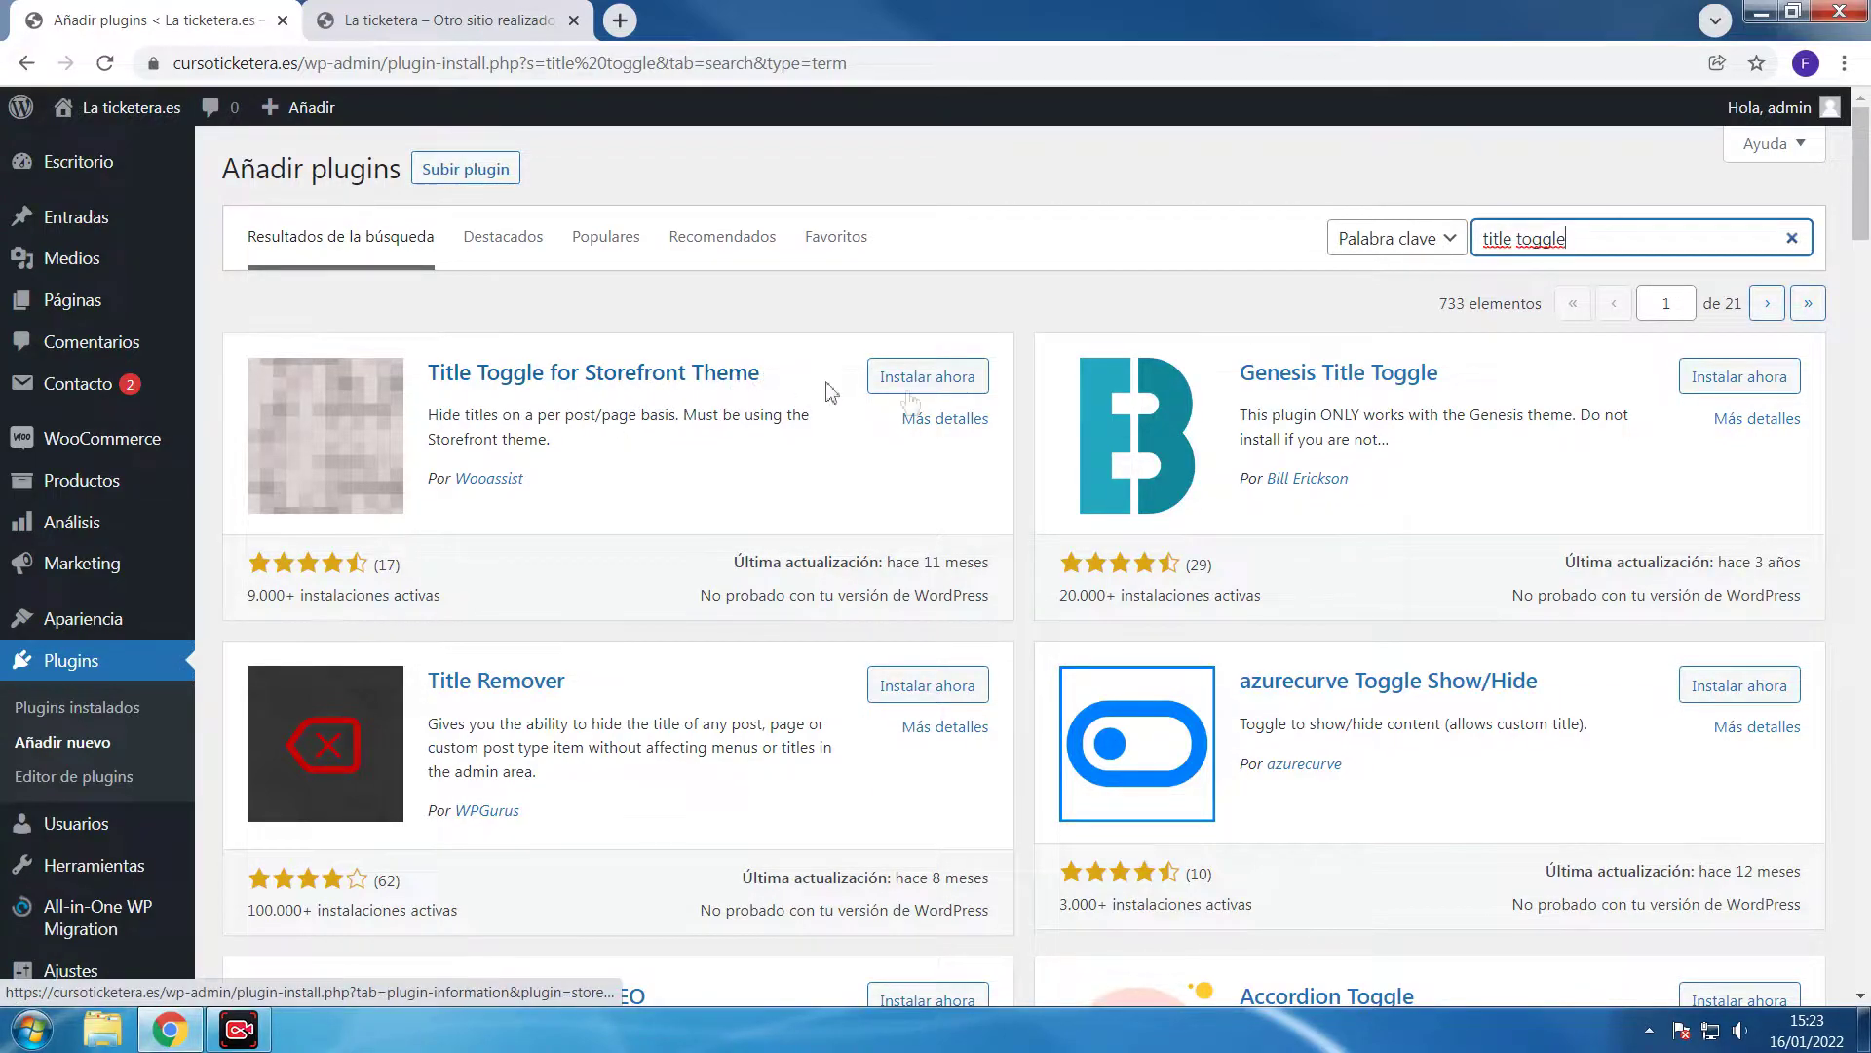
left_click(969, 382)
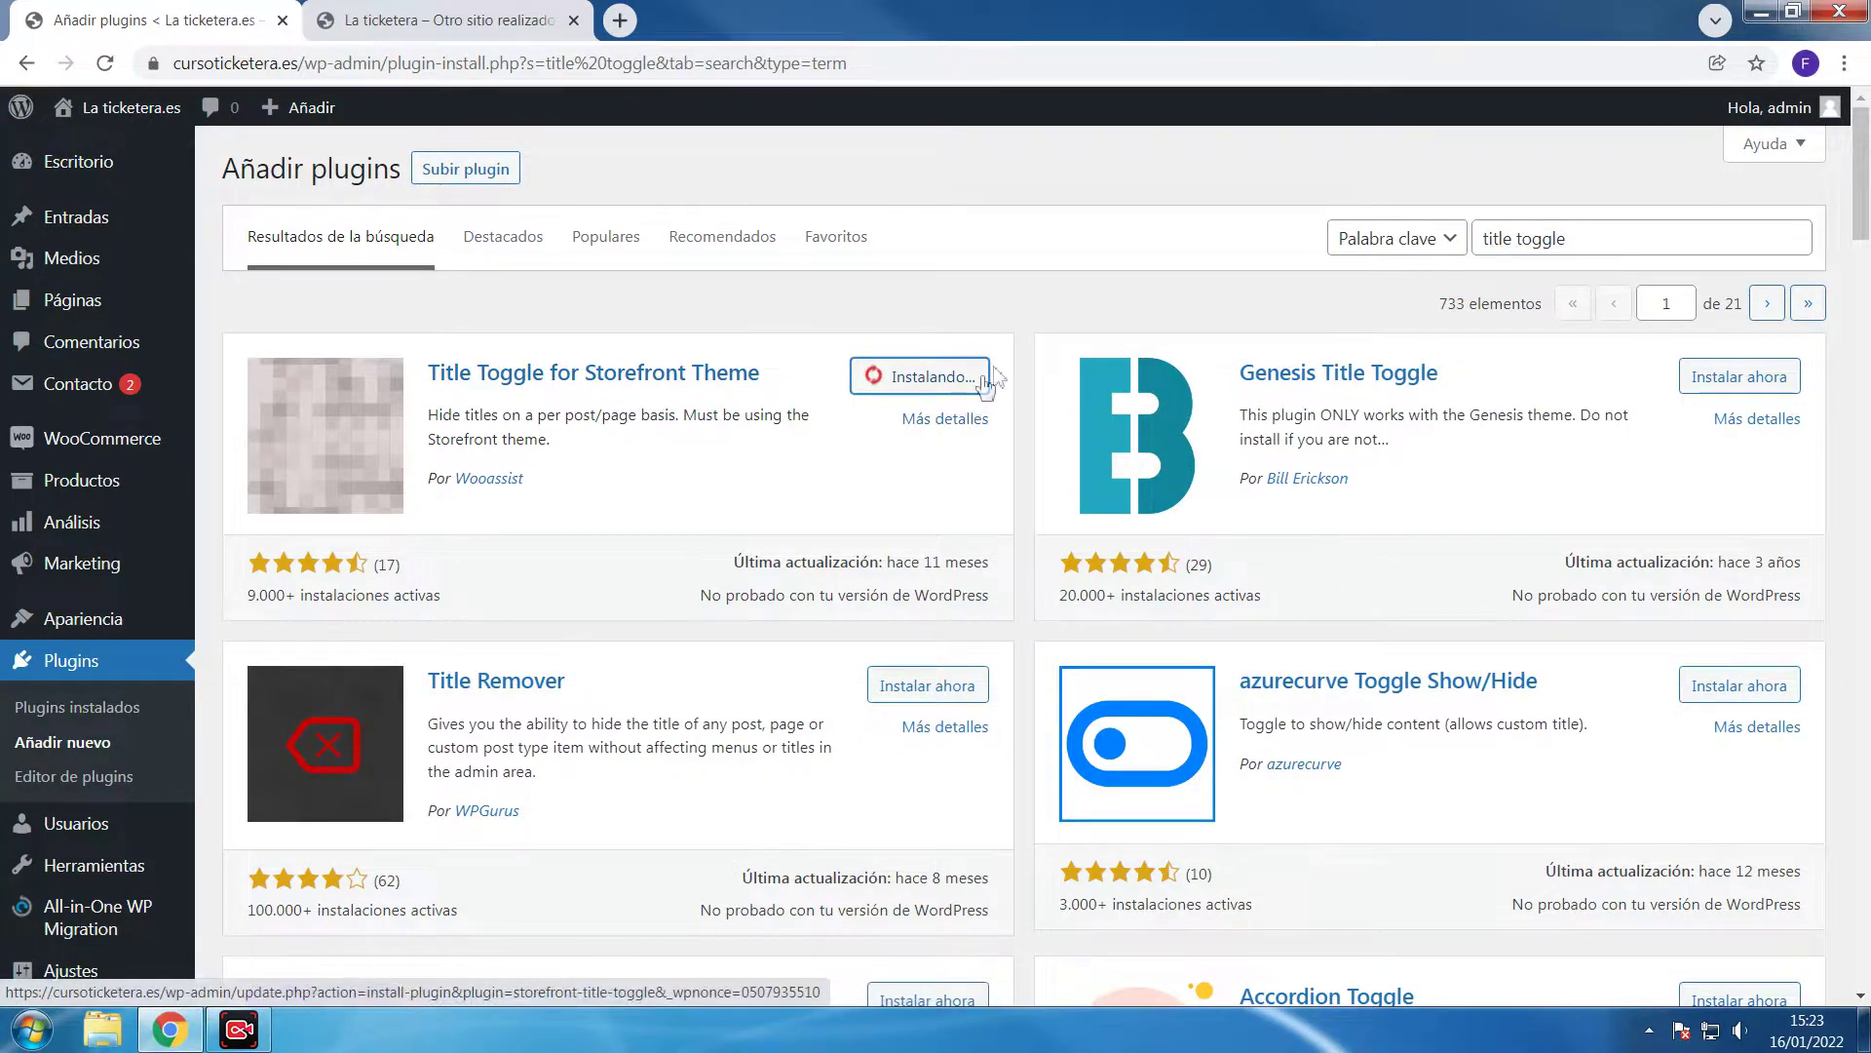
left_click(958, 384)
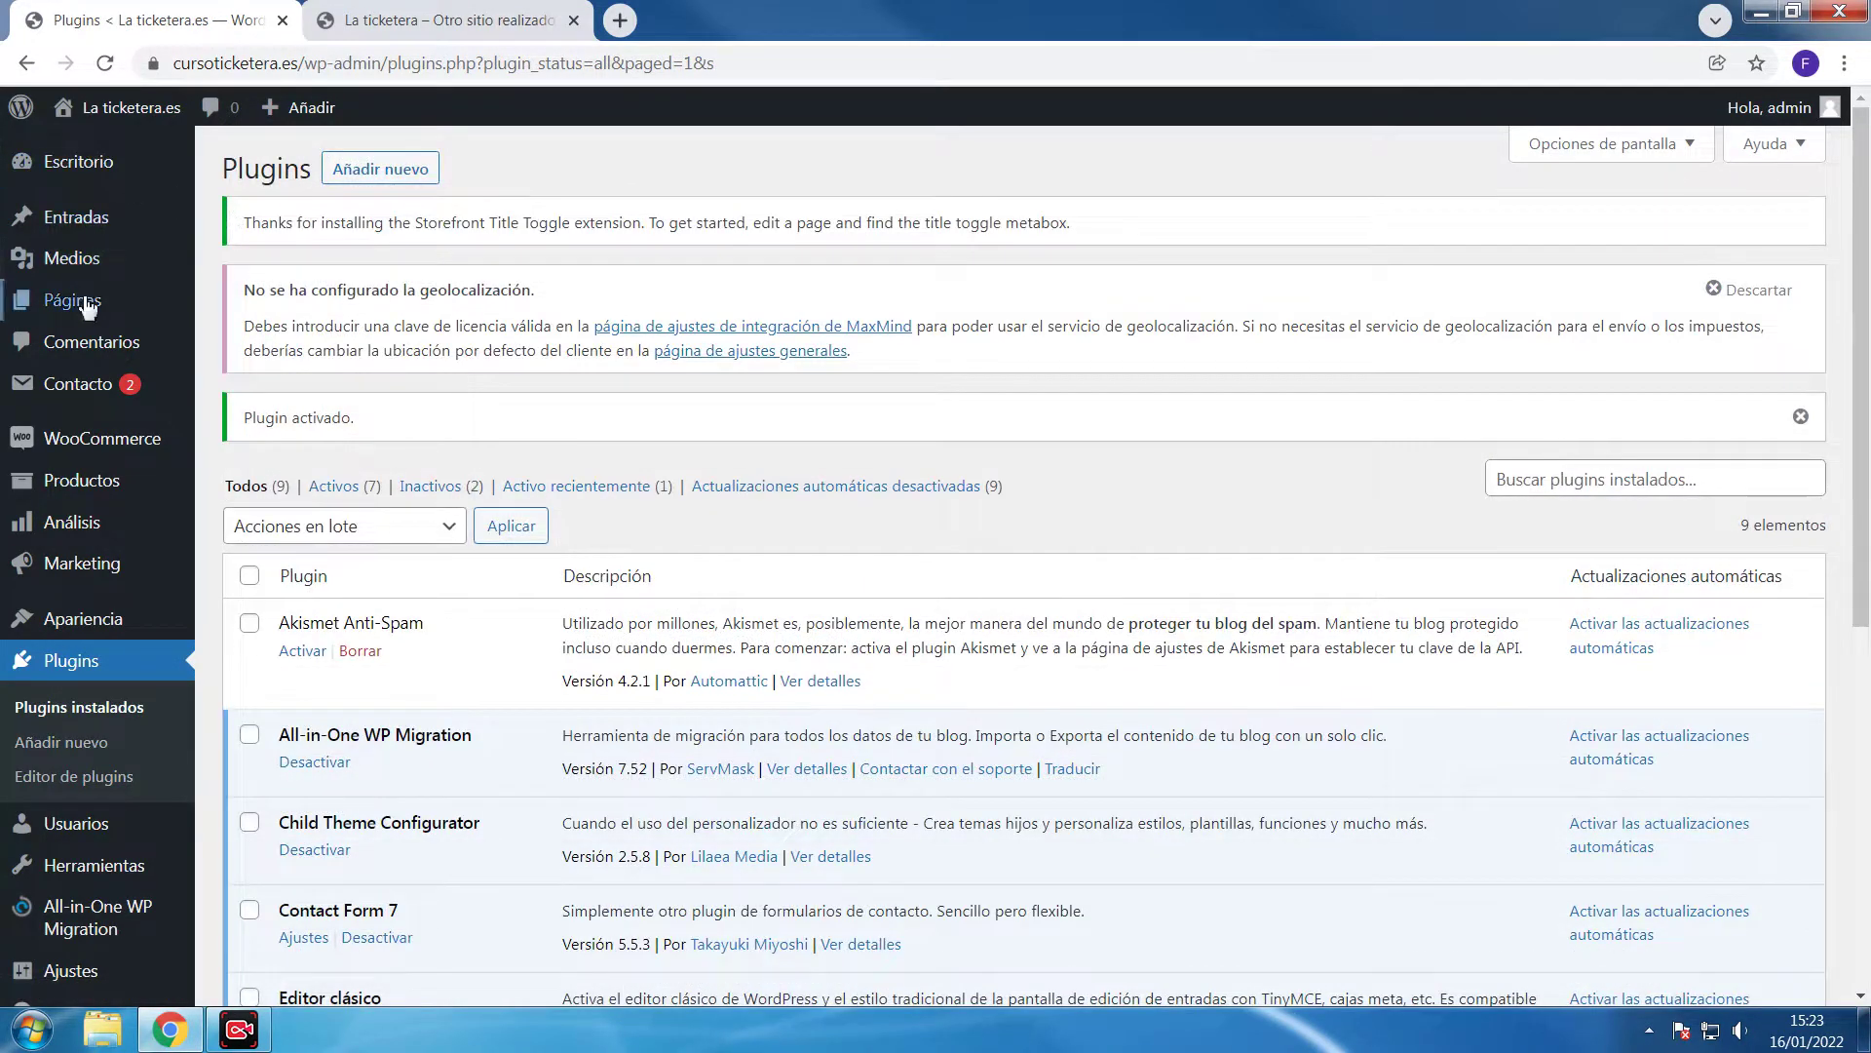
Open Bienvenida, tick Hide Title, and update the page
mouse_move(88, 305)
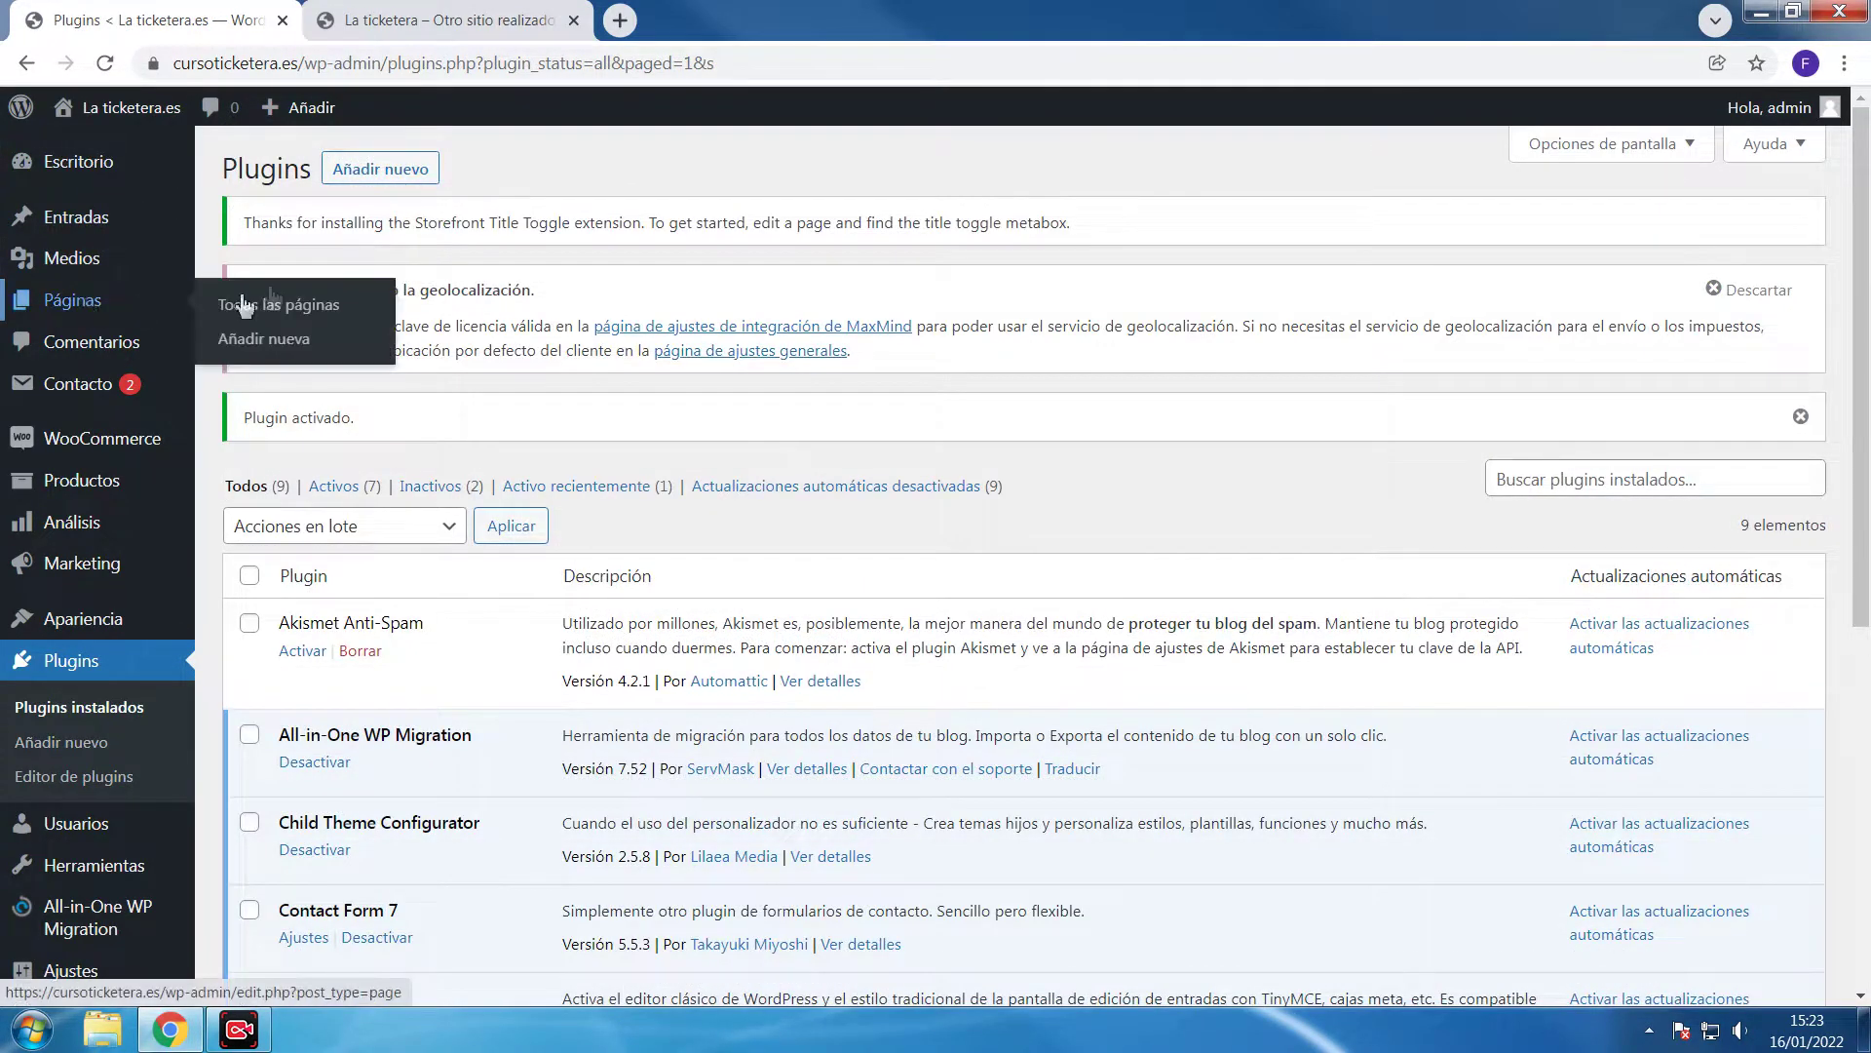
left_click(275, 297)
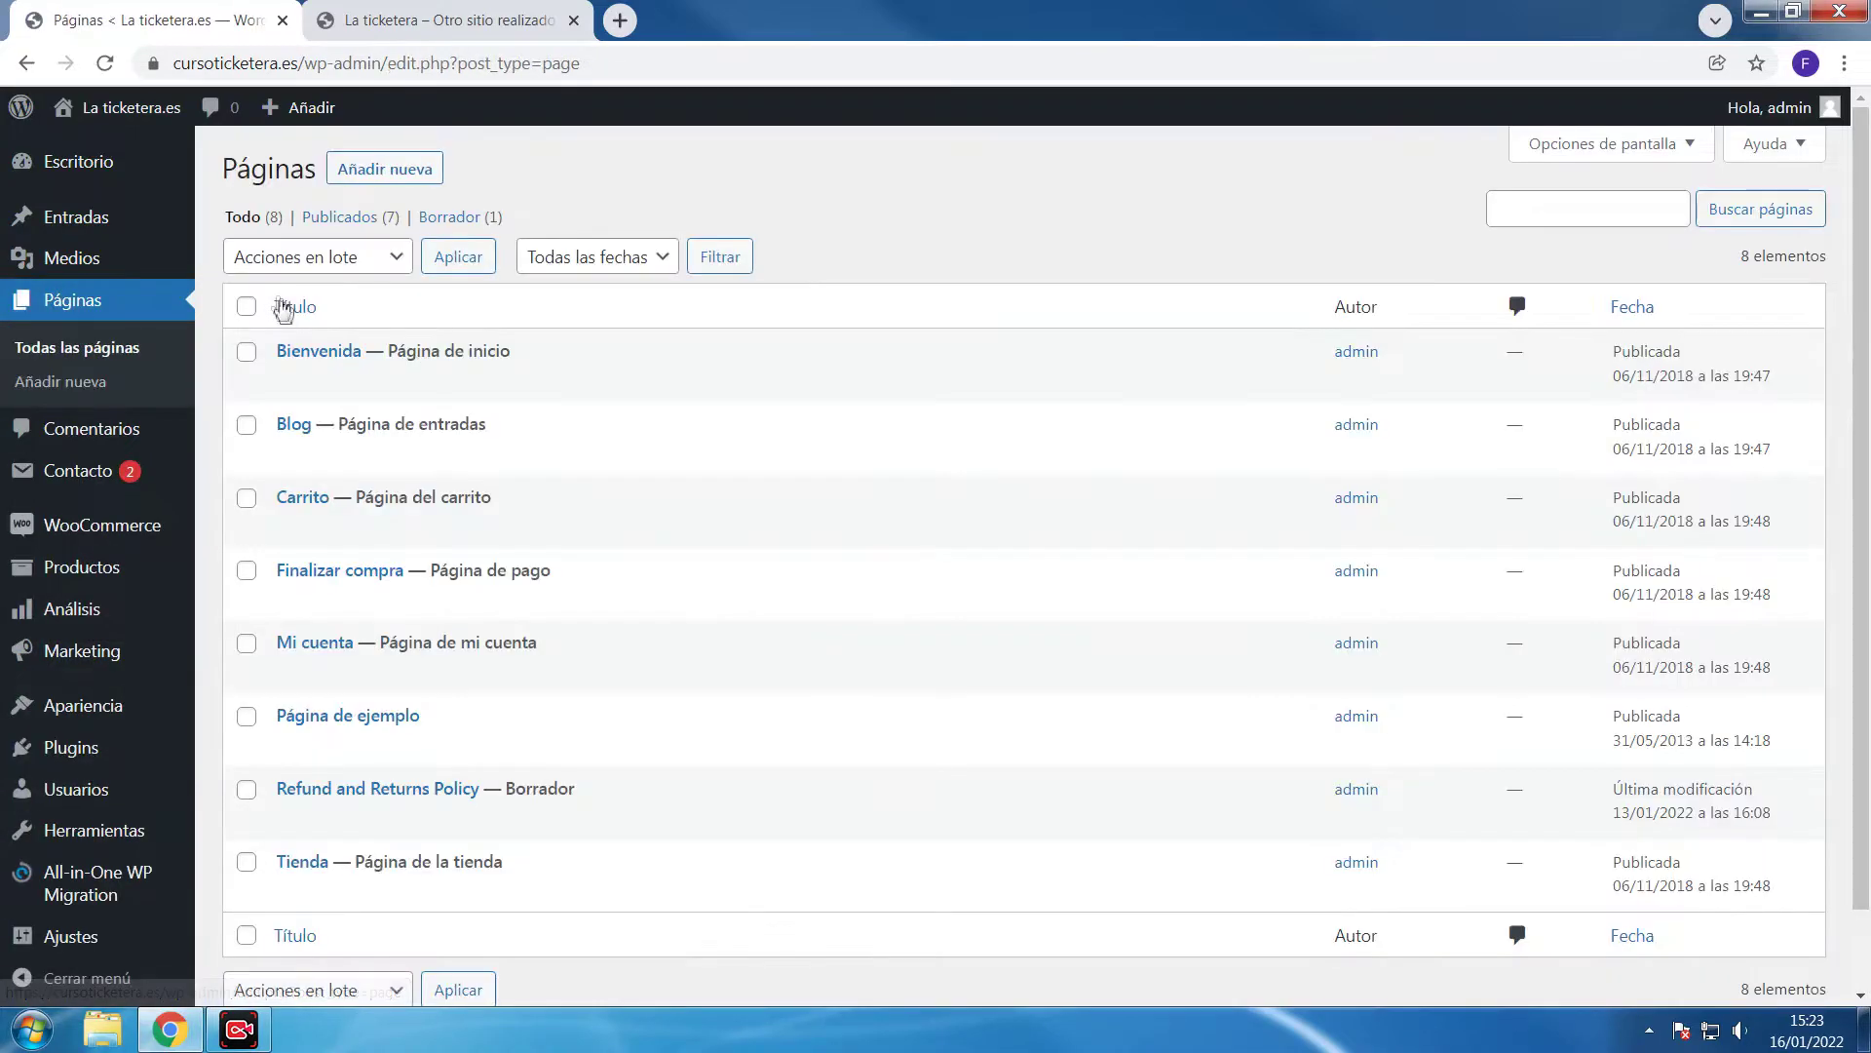
left_click(318, 351)
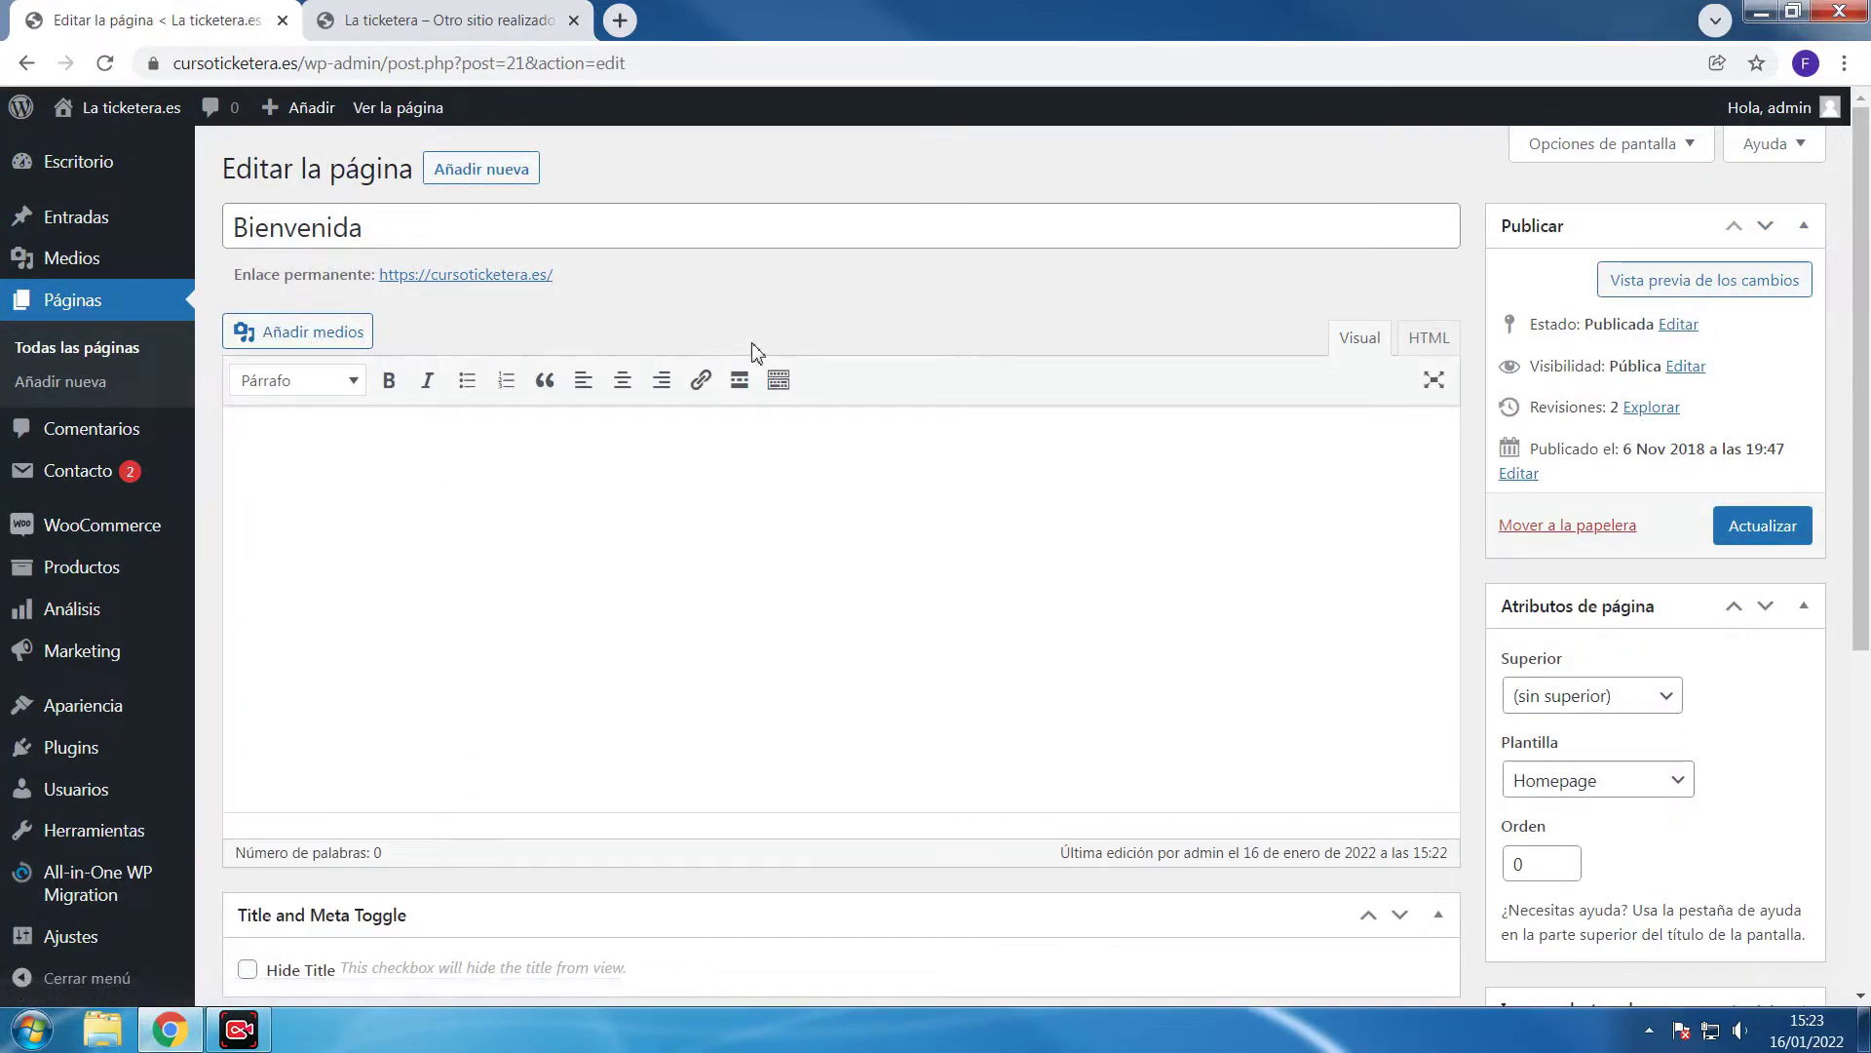
scroll(756, 350, "down", 3)
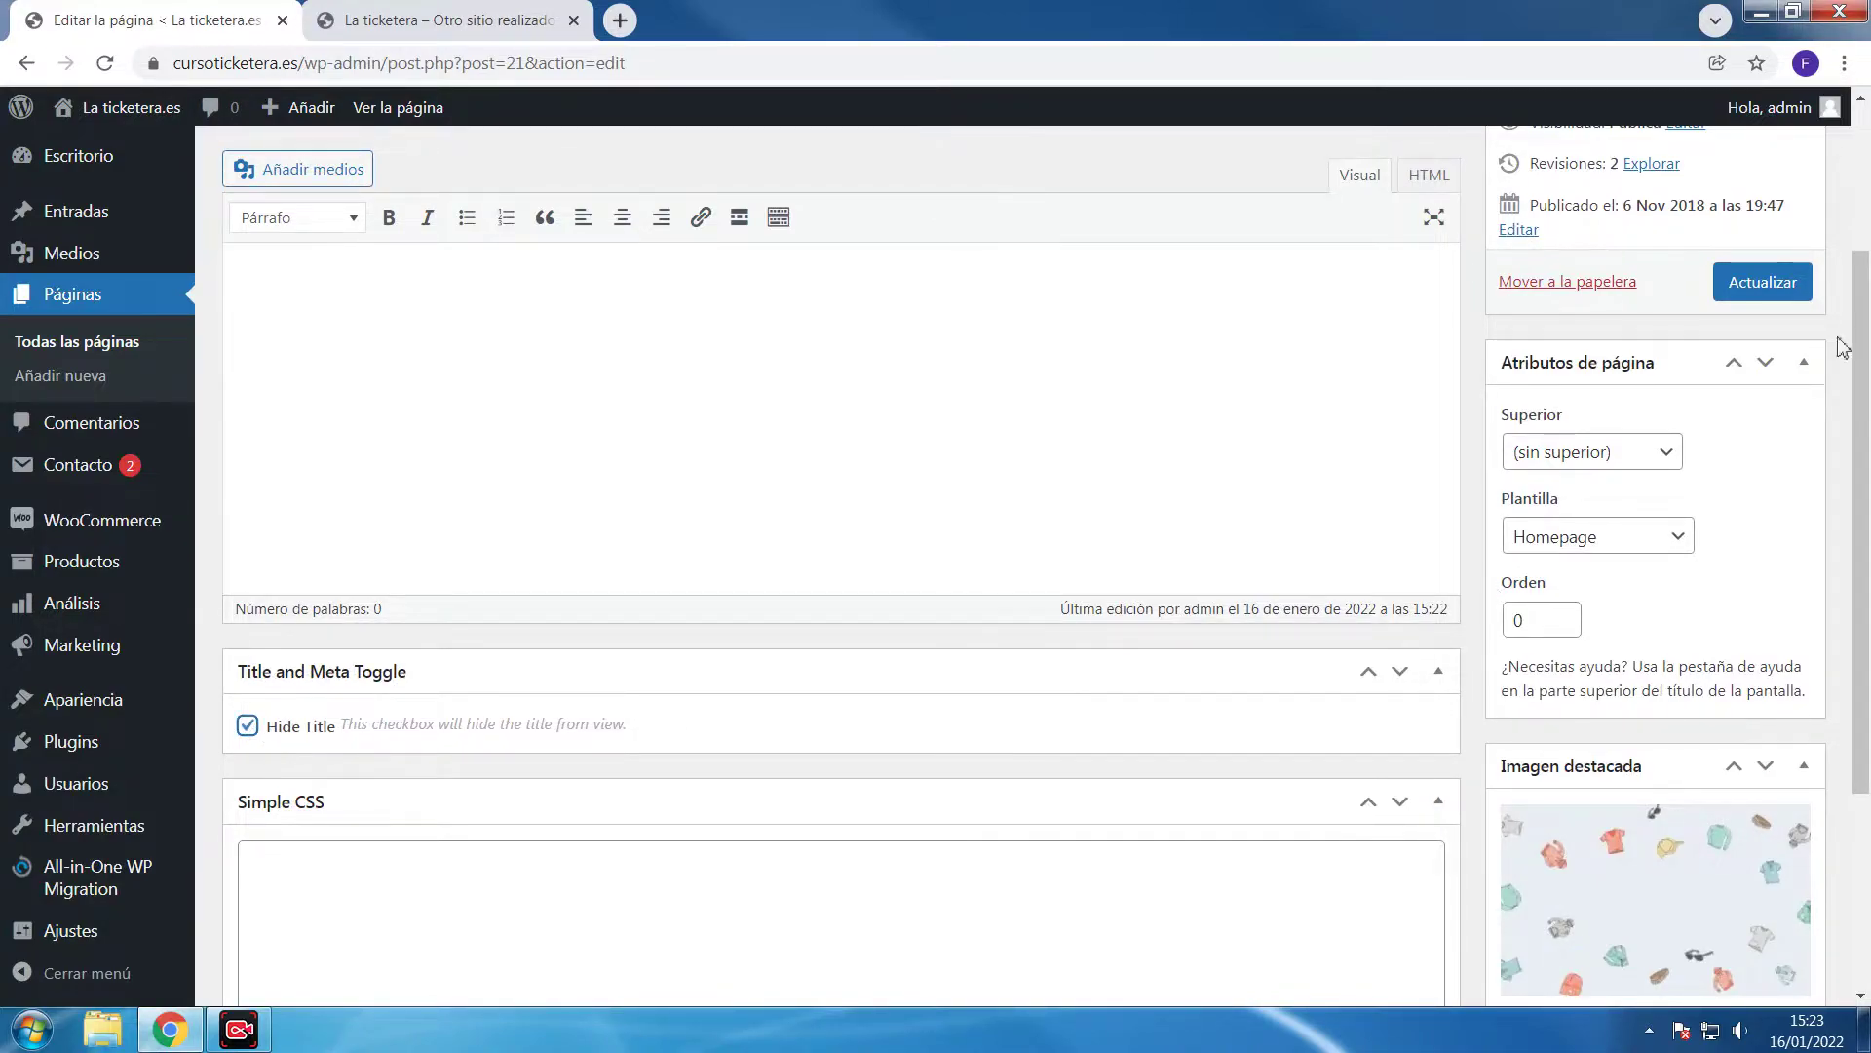
left_click(1759, 280)
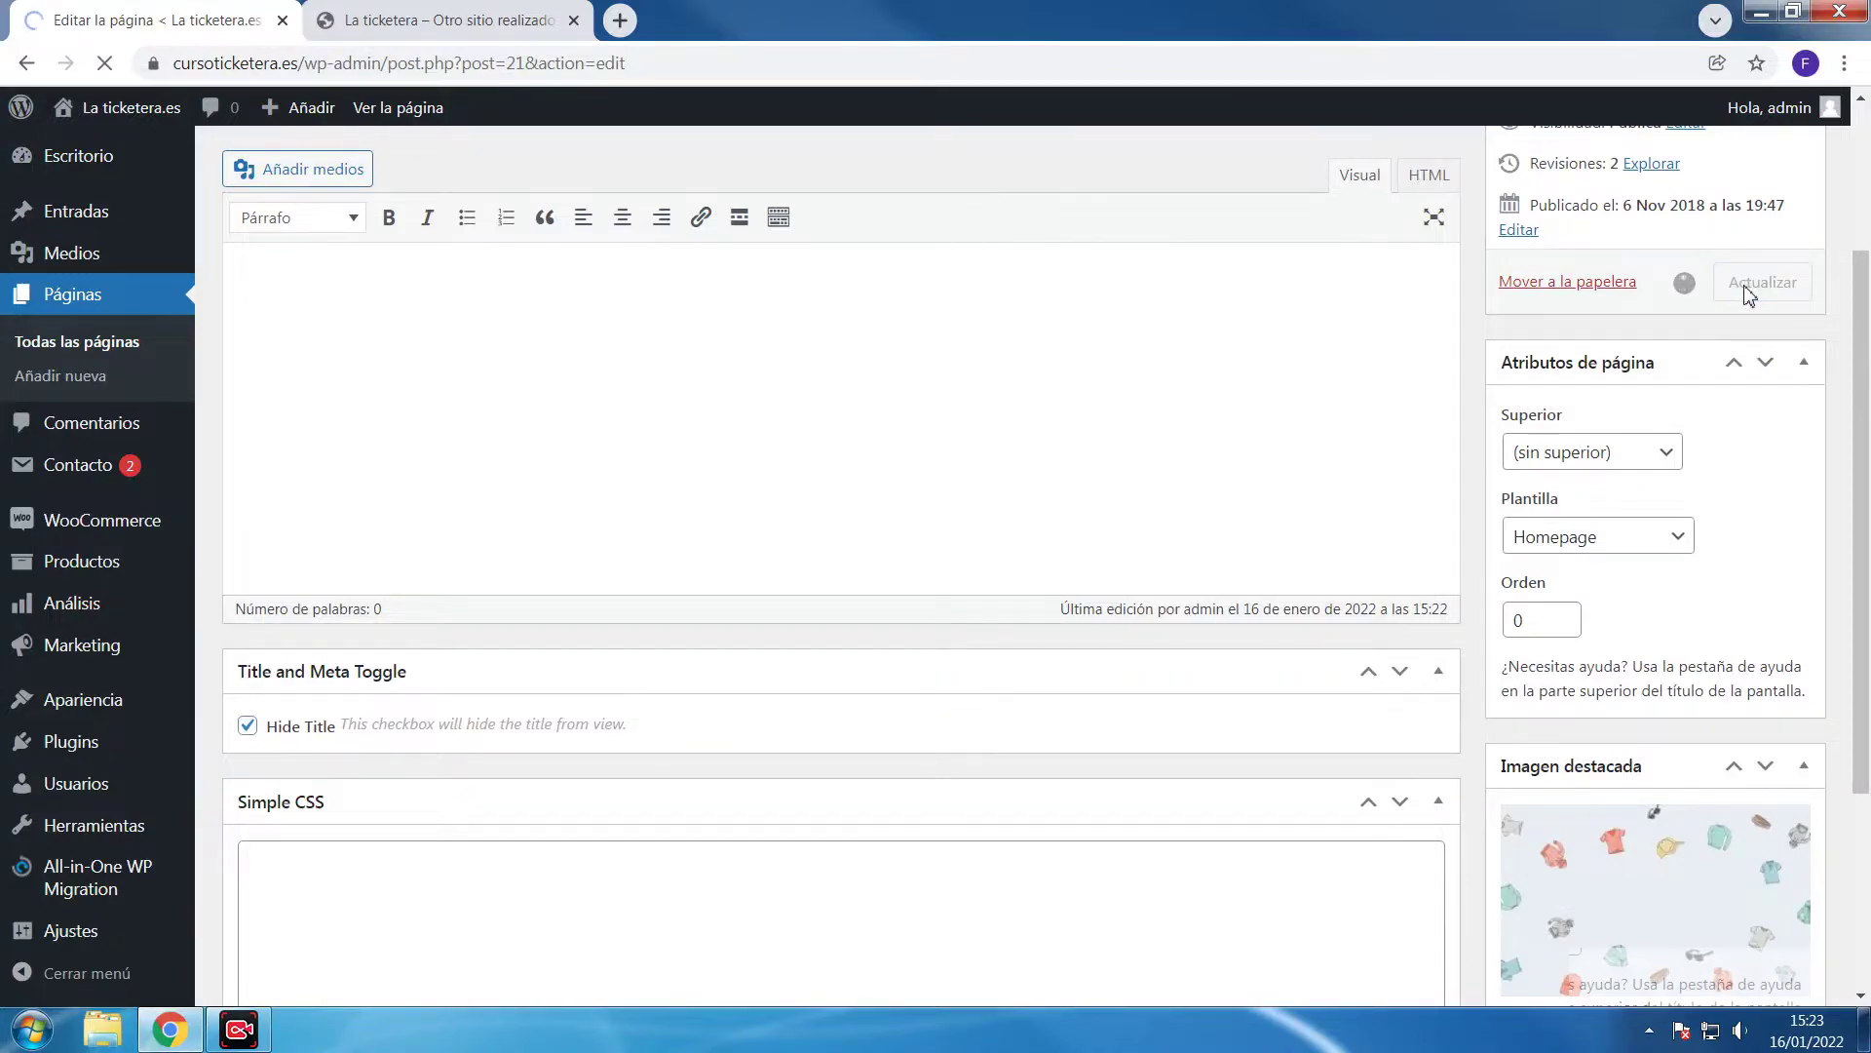
Reload the live homepage to confirm the Bienvenida heading no longer appears
left_click(526, 21)
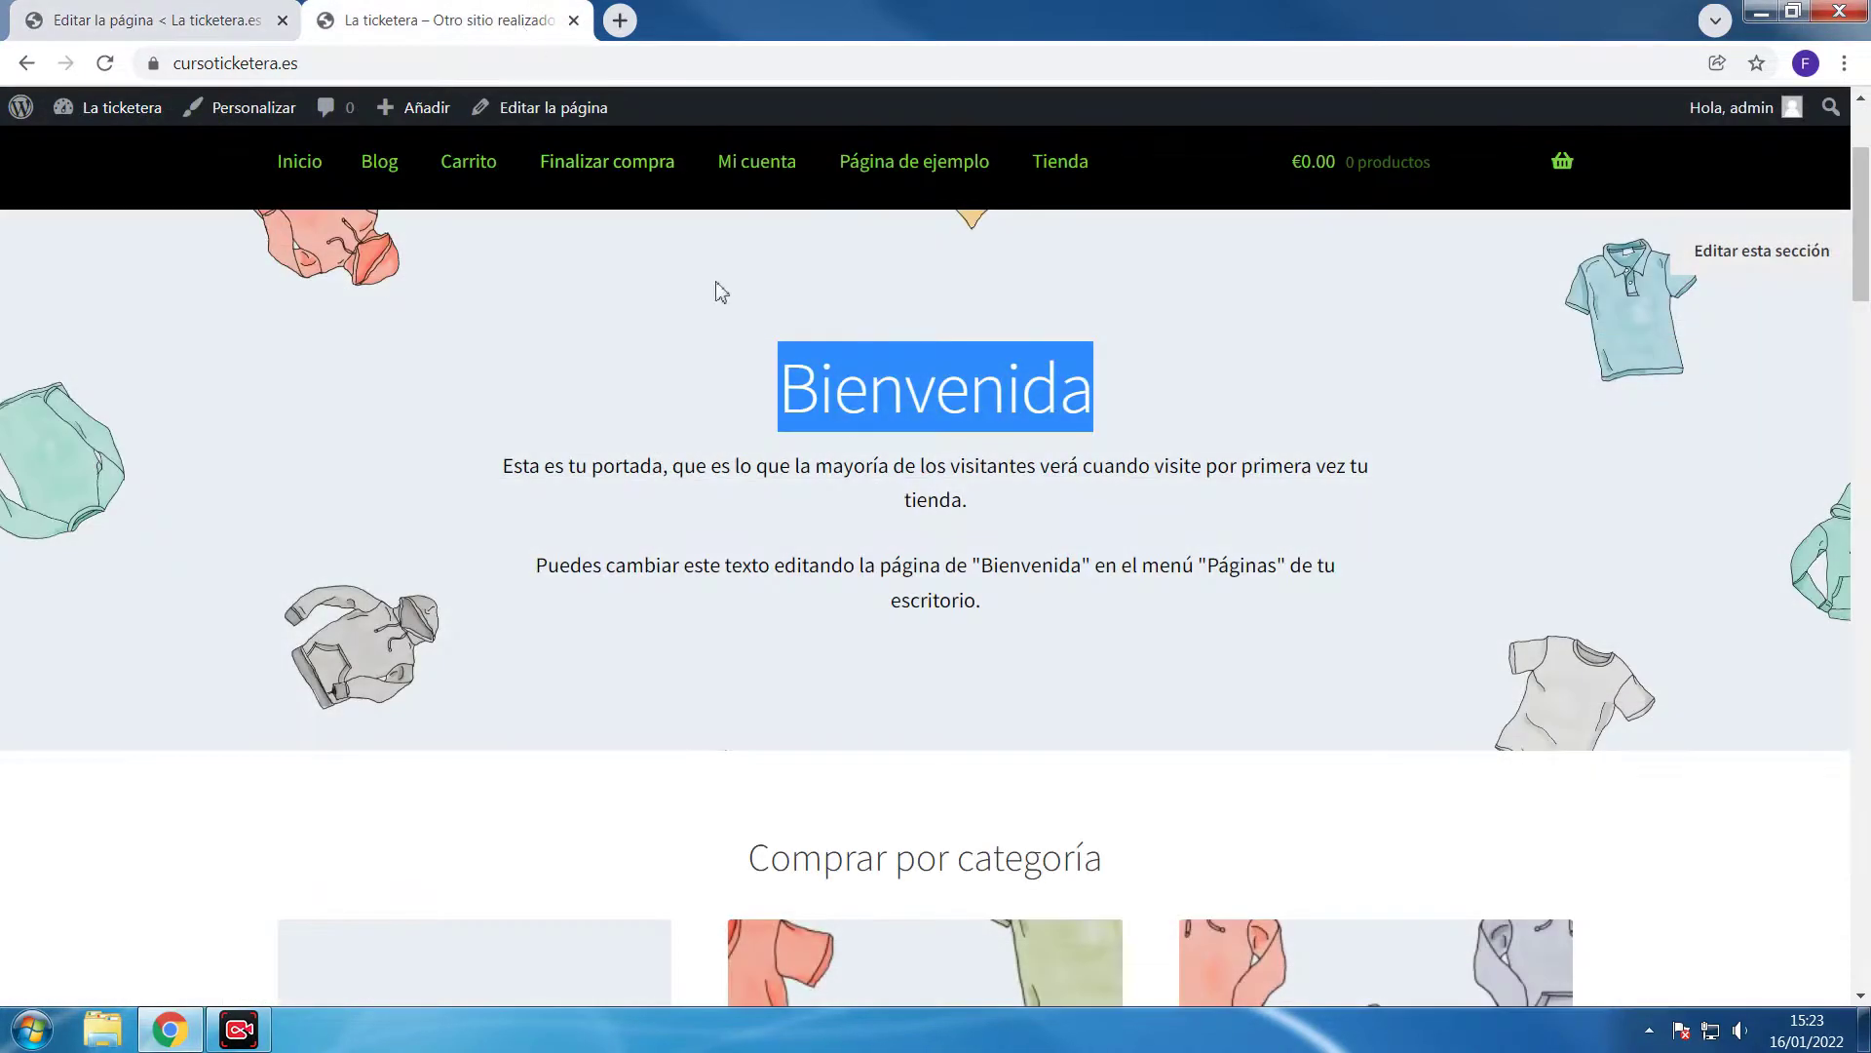
left_click(1290, 520)
key("F5")
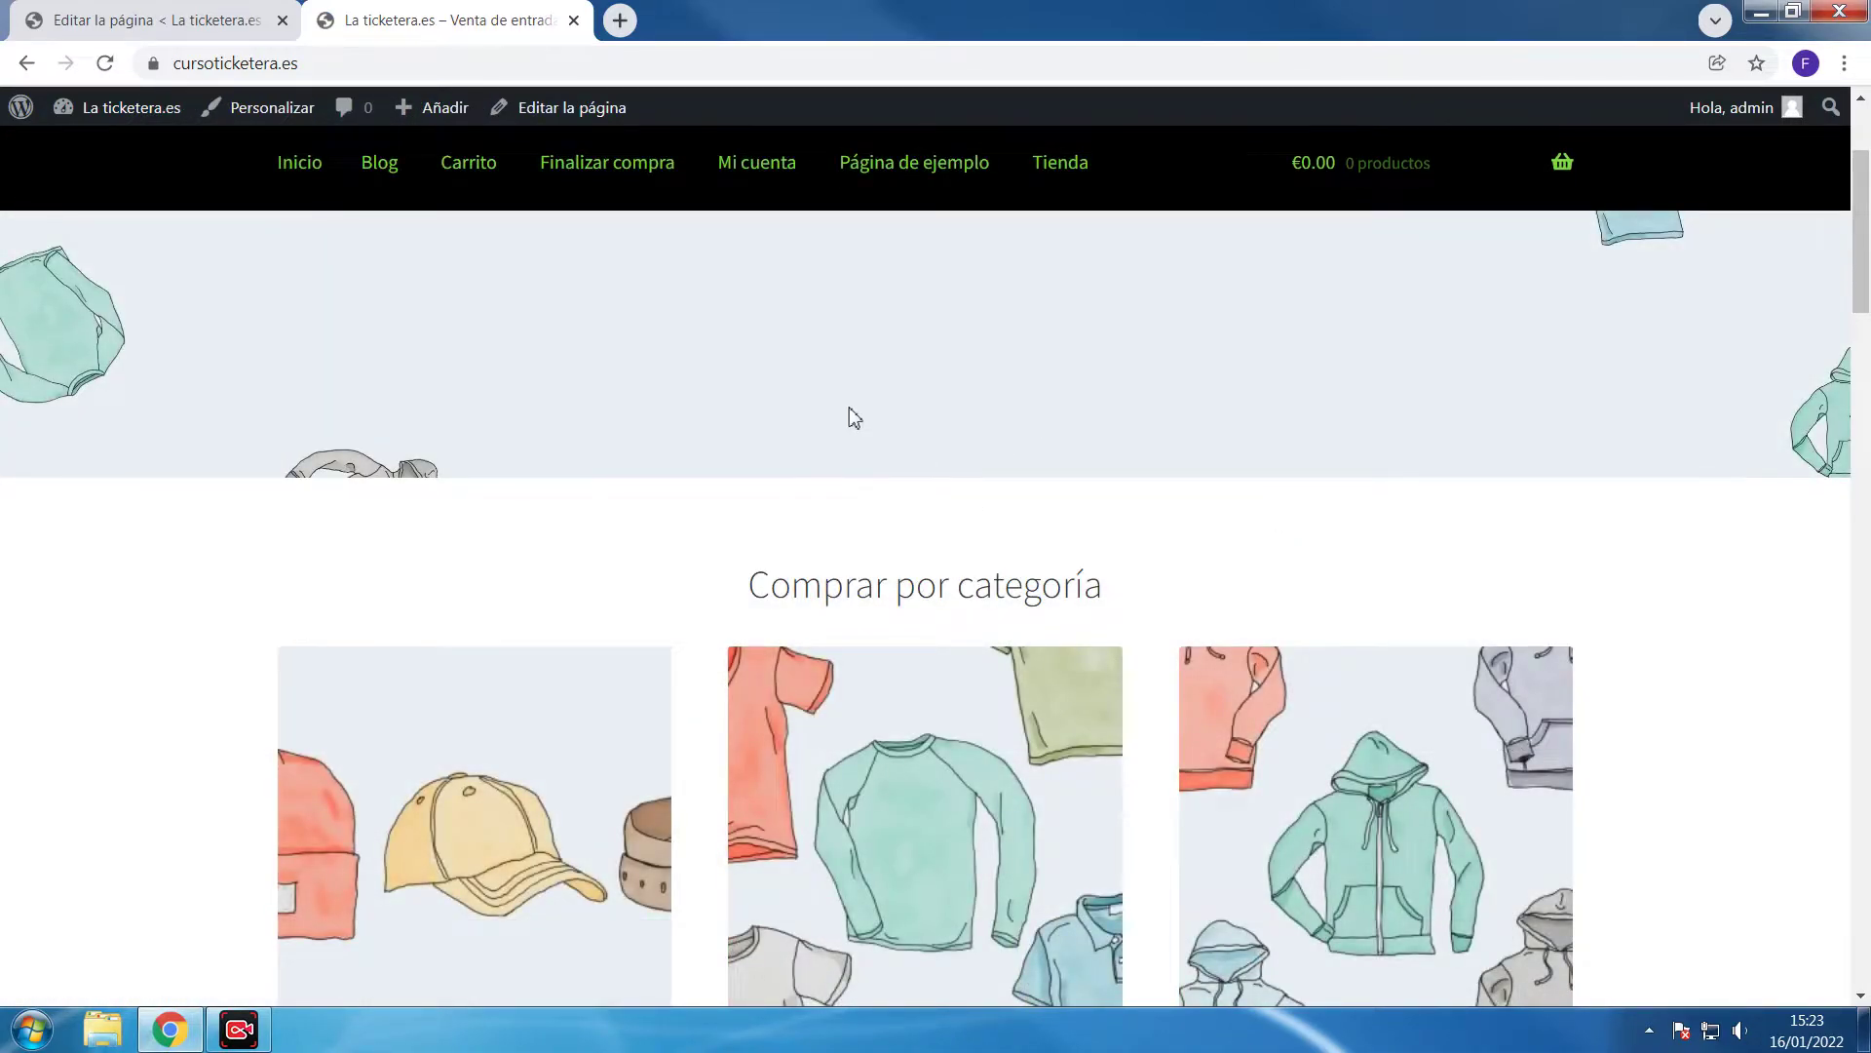
scroll(962, 625, "up", 3)
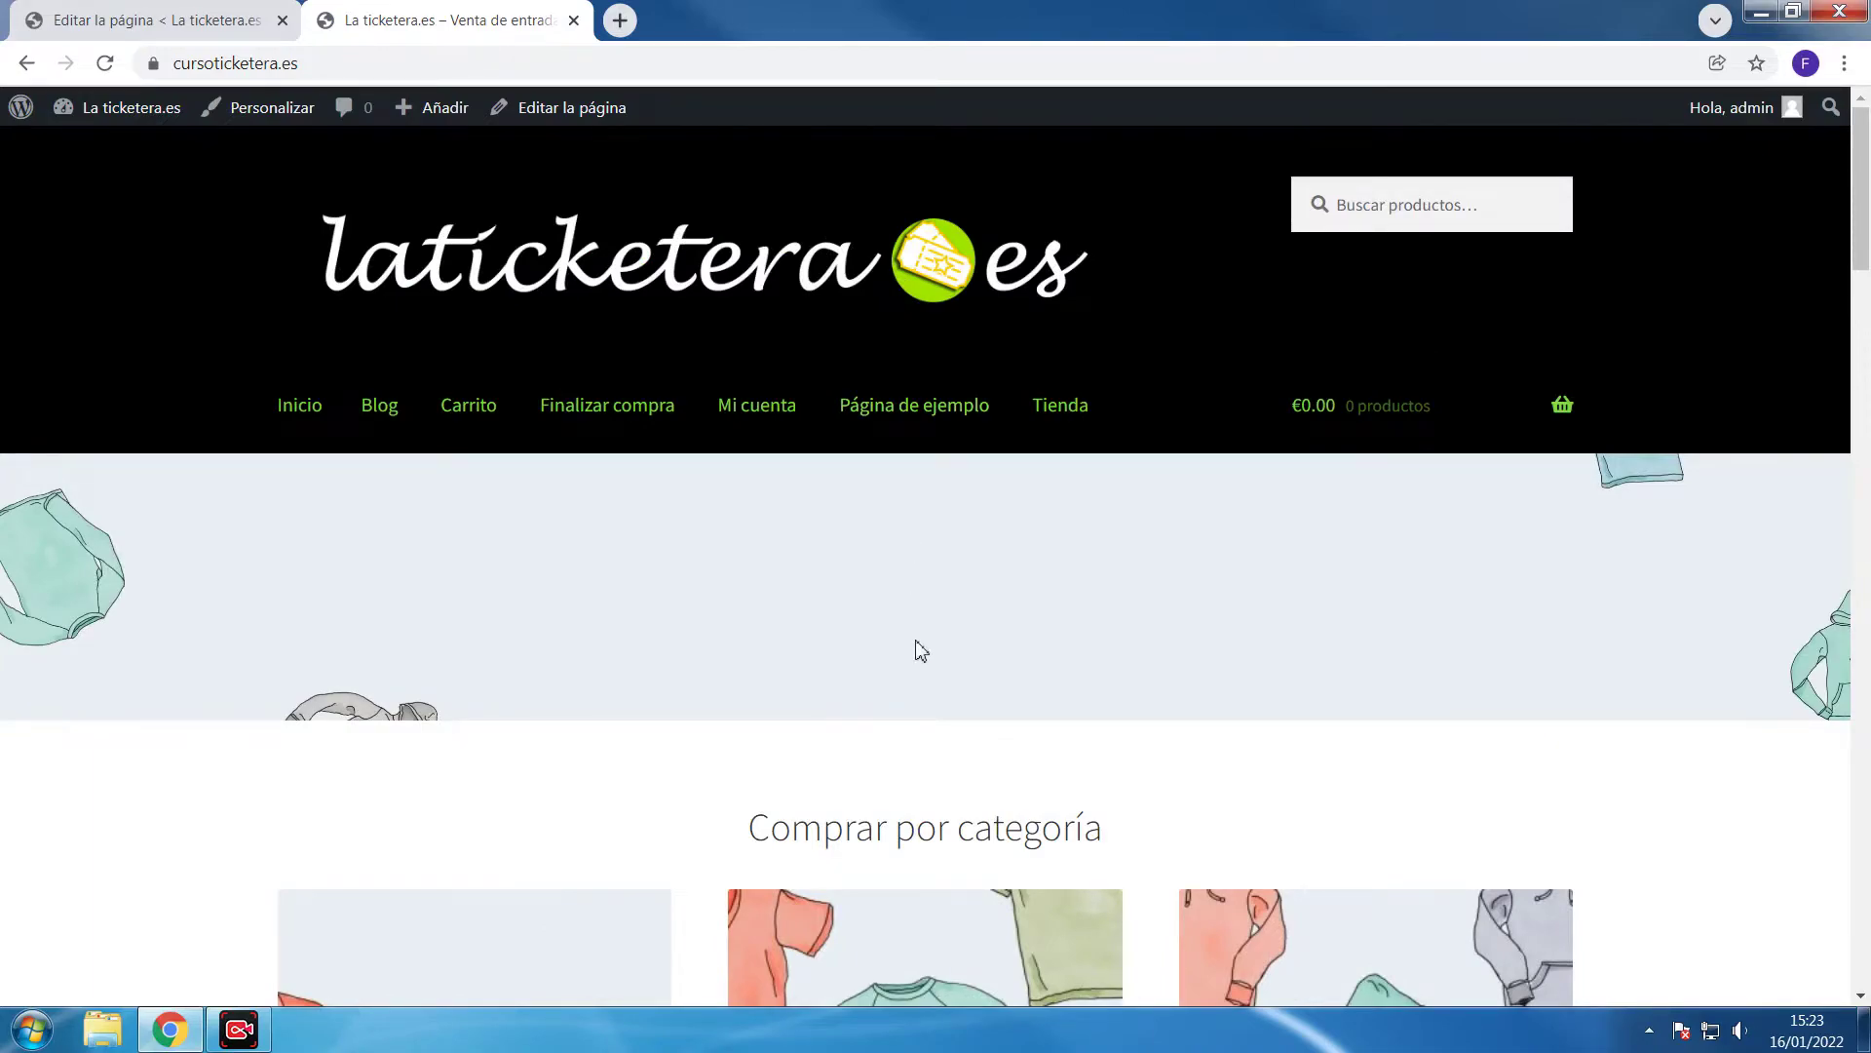
scroll(1040, 563, "down", 2)
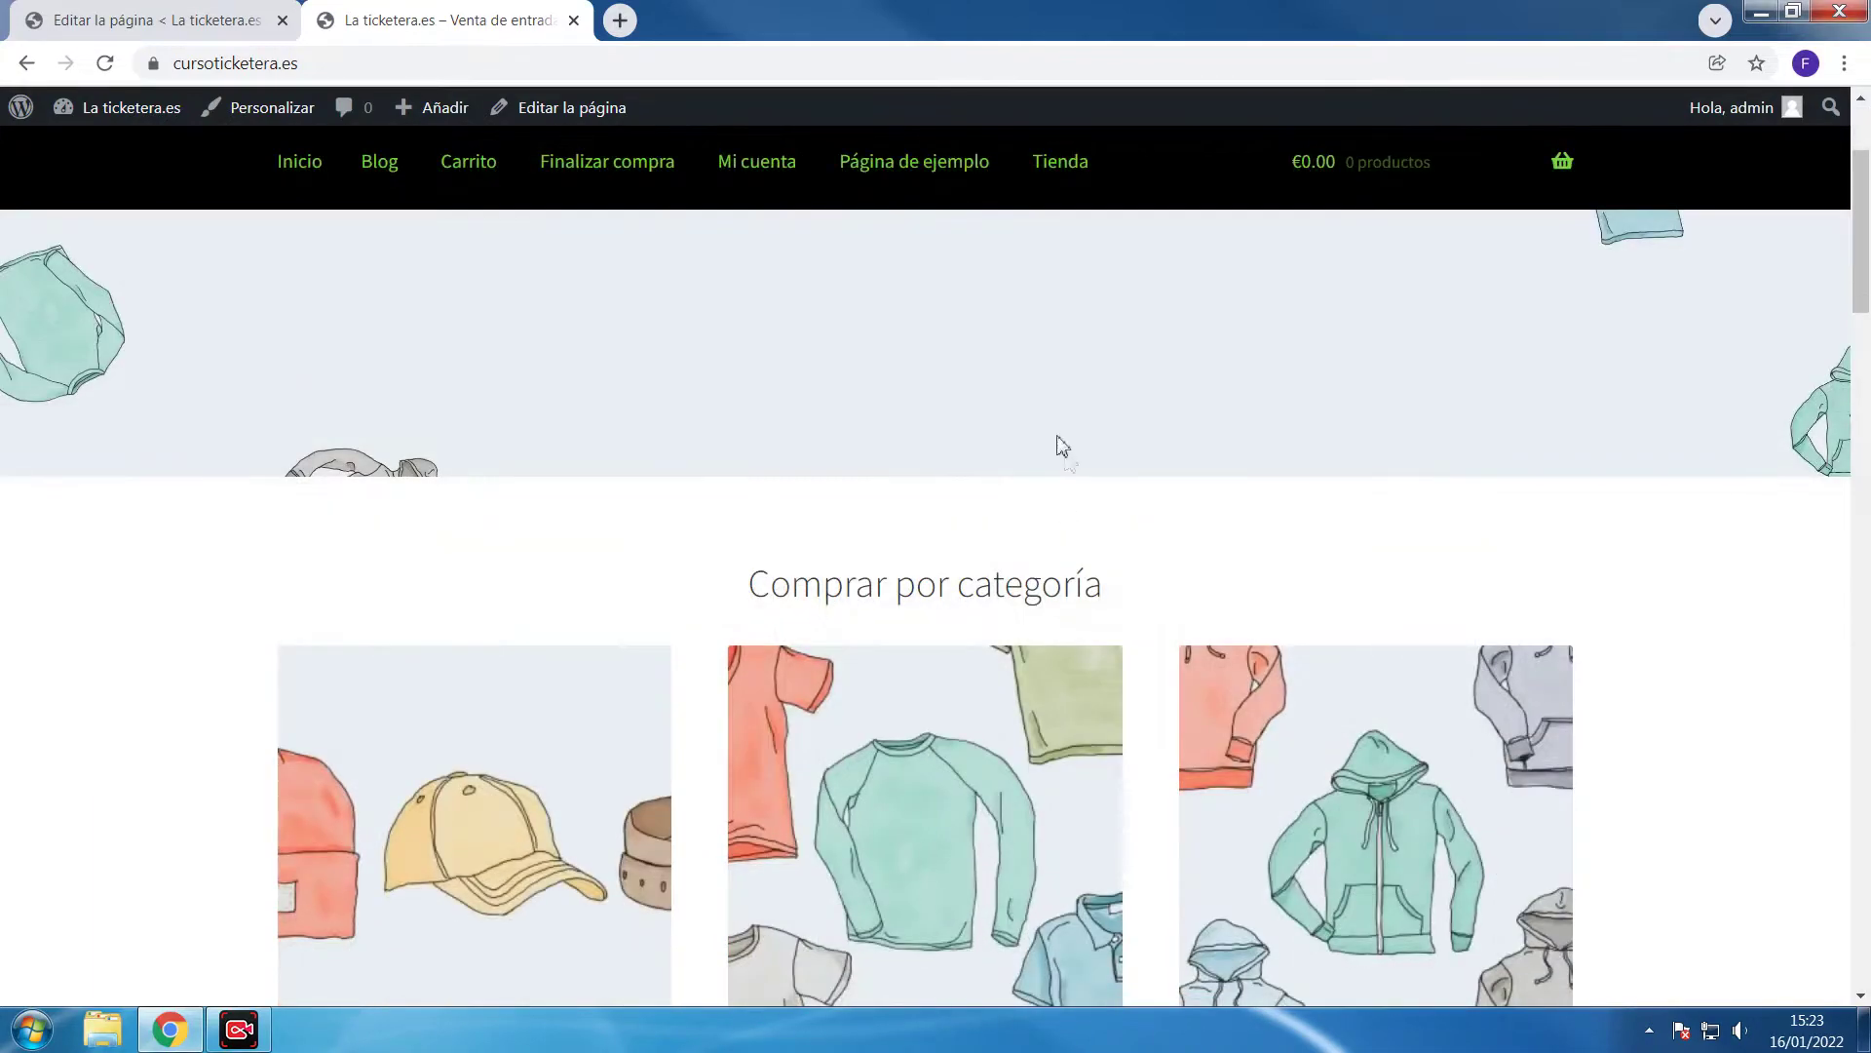
scroll(1045, 388, "down", 20)
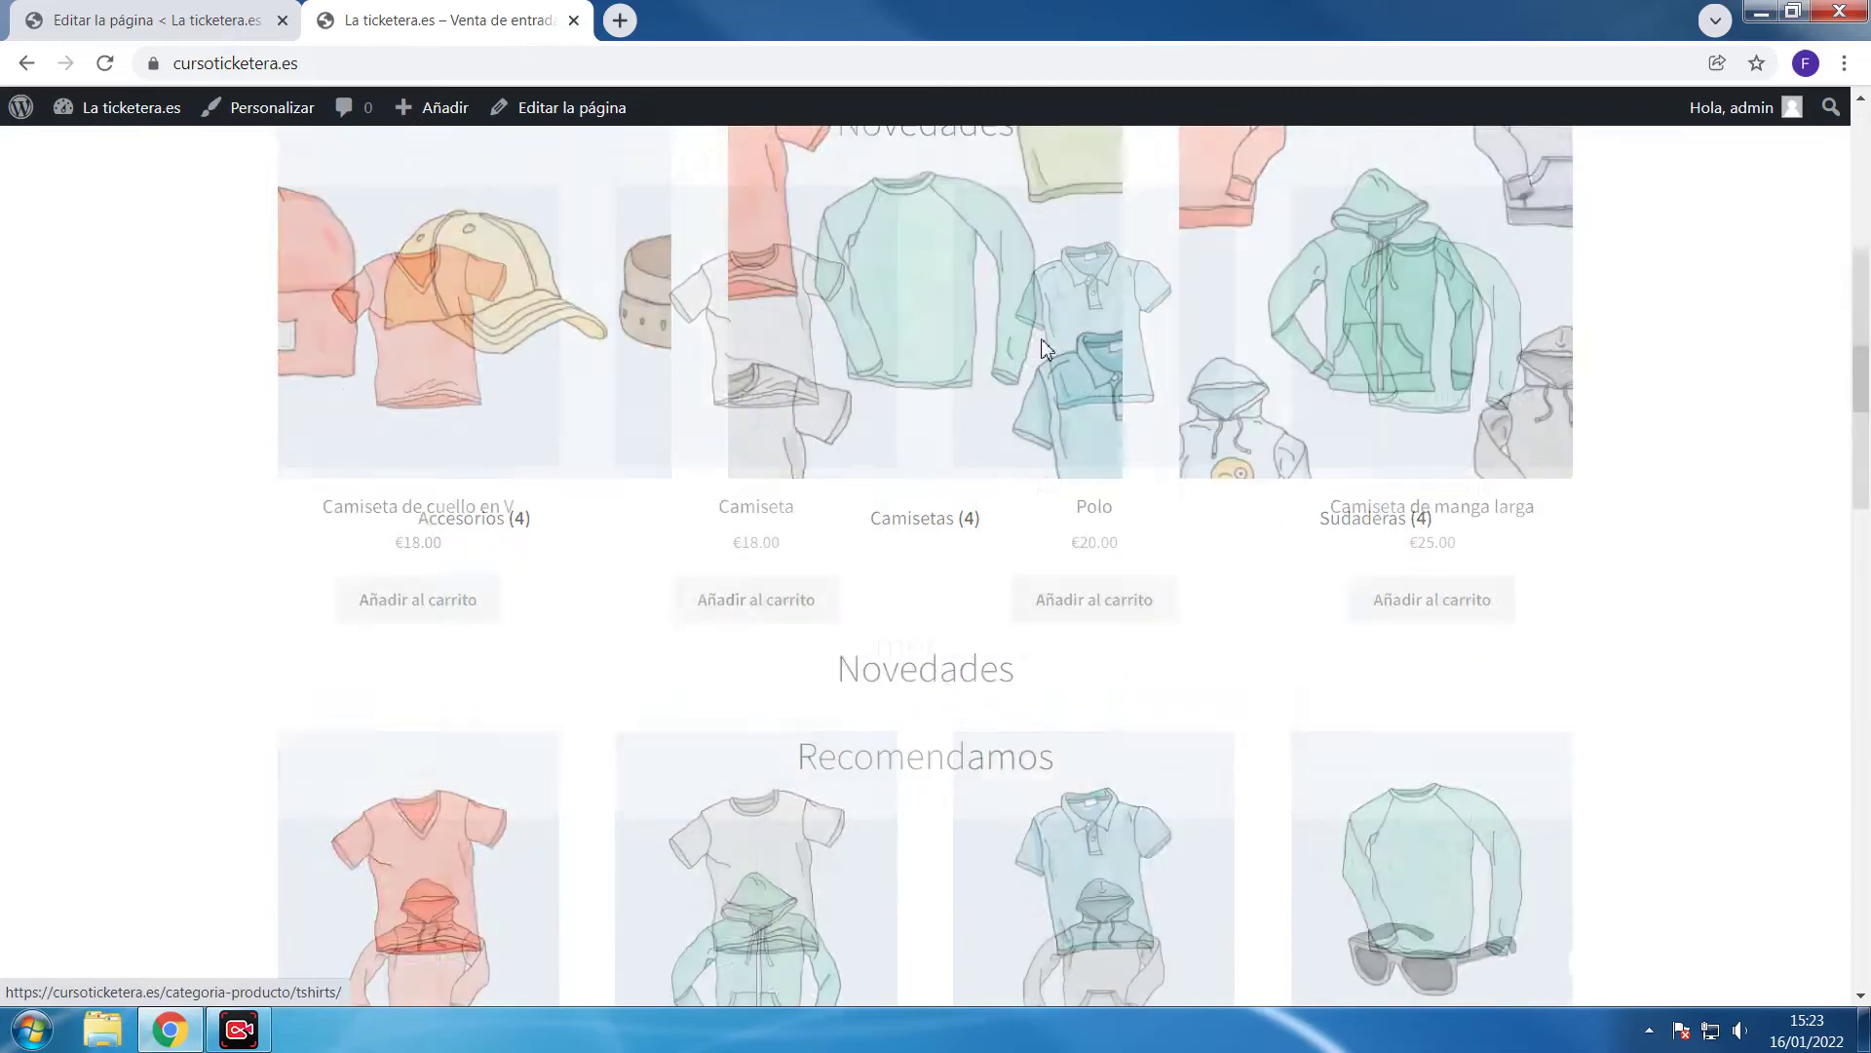
scroll(1058, 367, "up", 20)
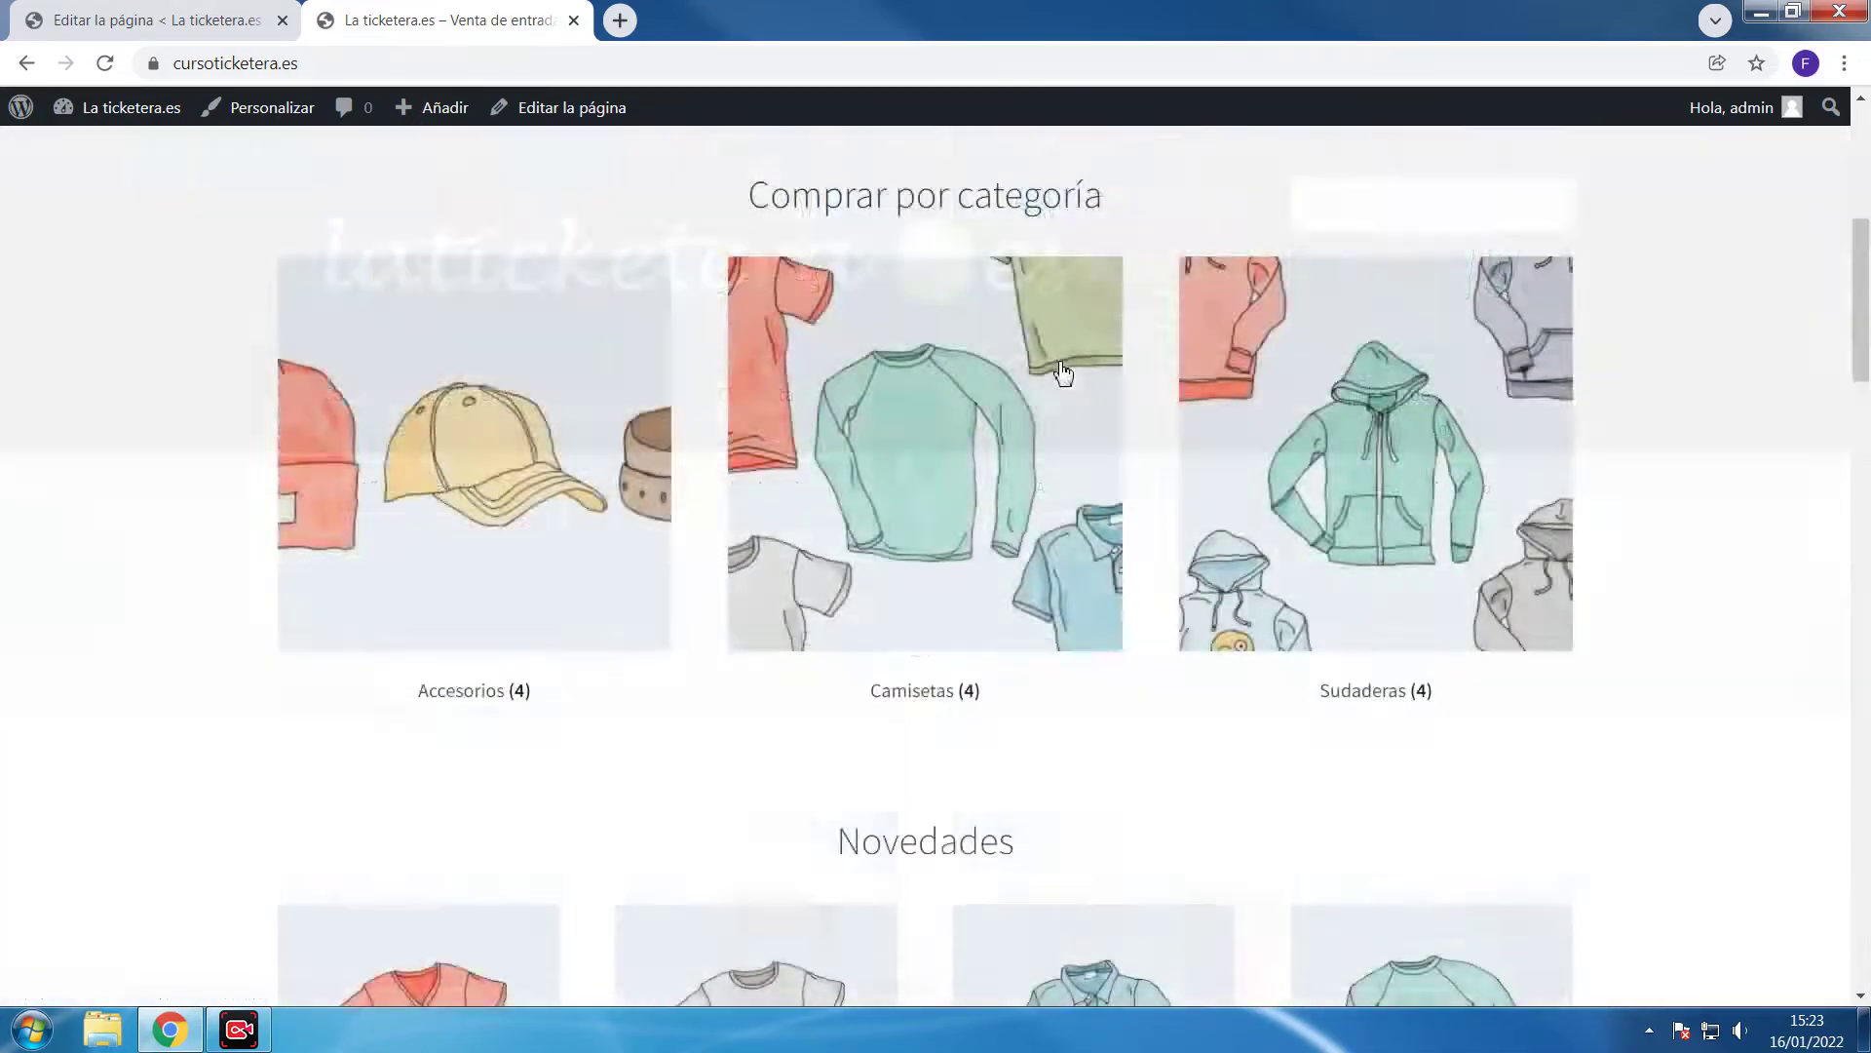
left_click(171, 19)
mouse_move(146, 525)
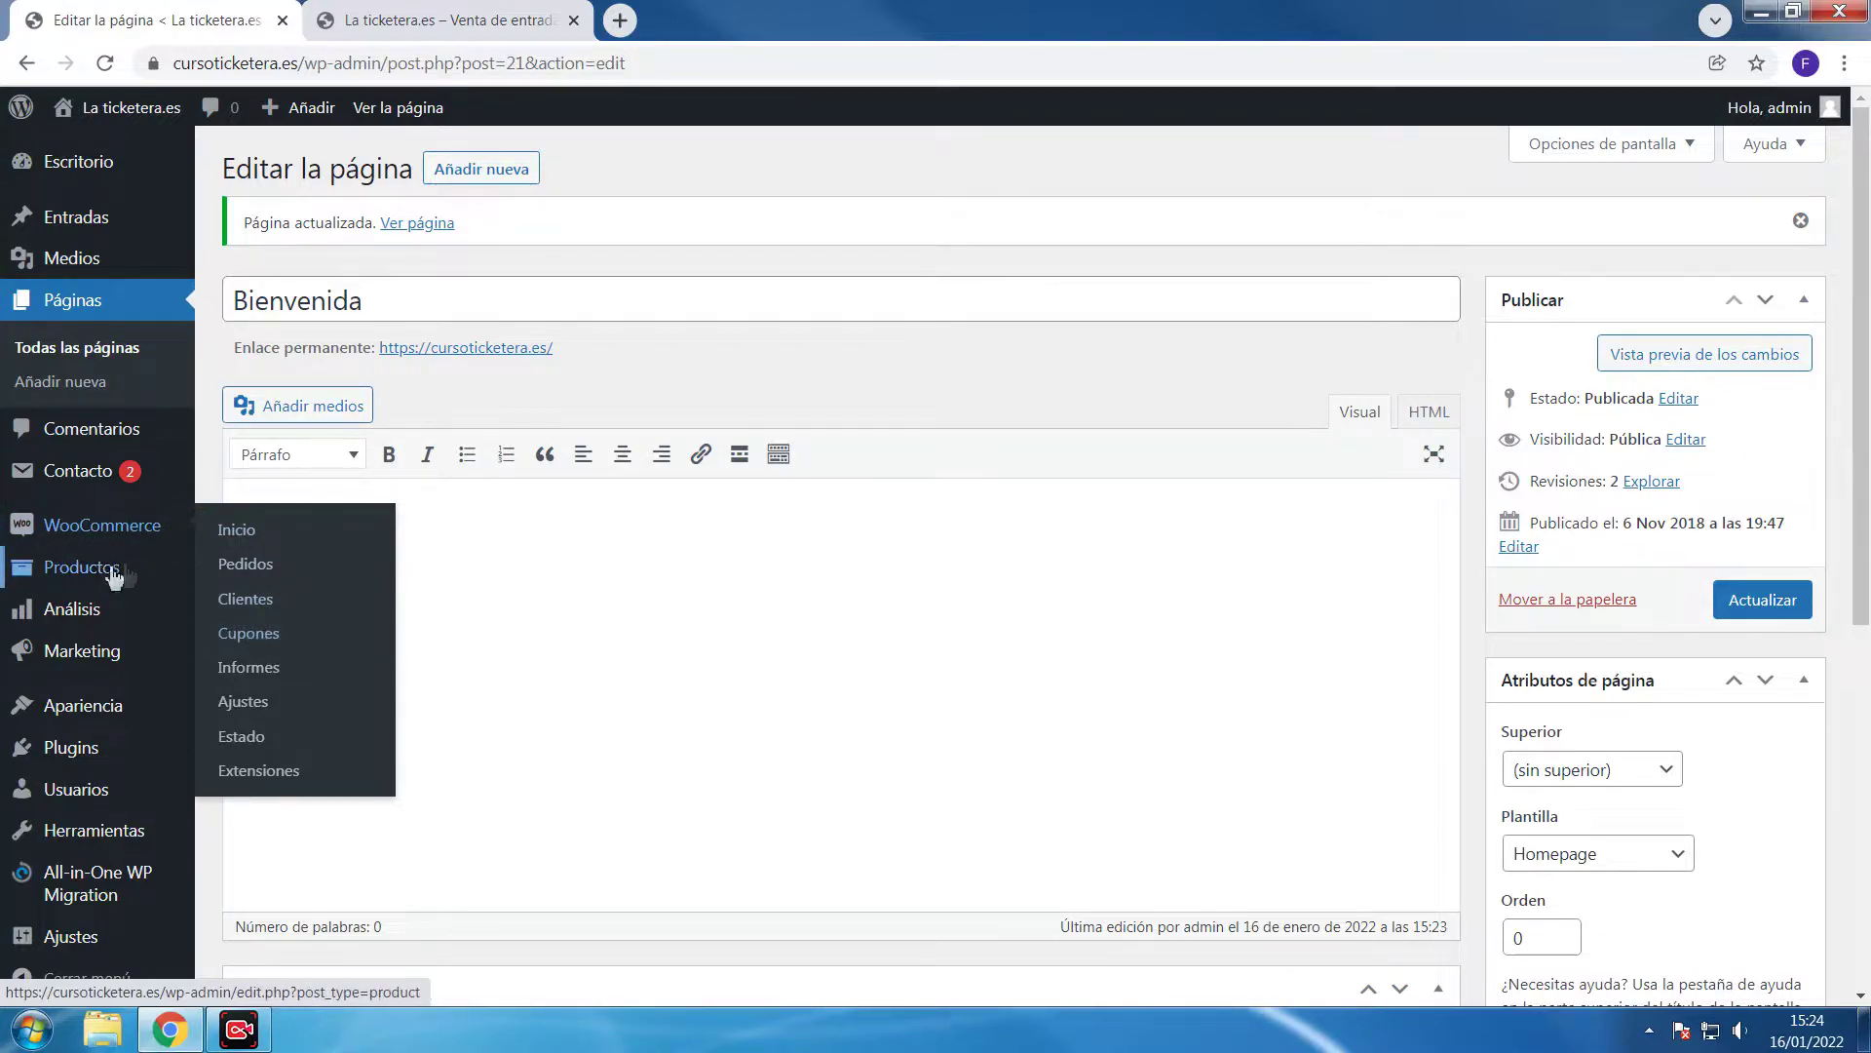
Select all 12 products in Todos los productos and bulk-apply Mover a la papelera
mouse_move(100, 571)
left_click(285, 574)
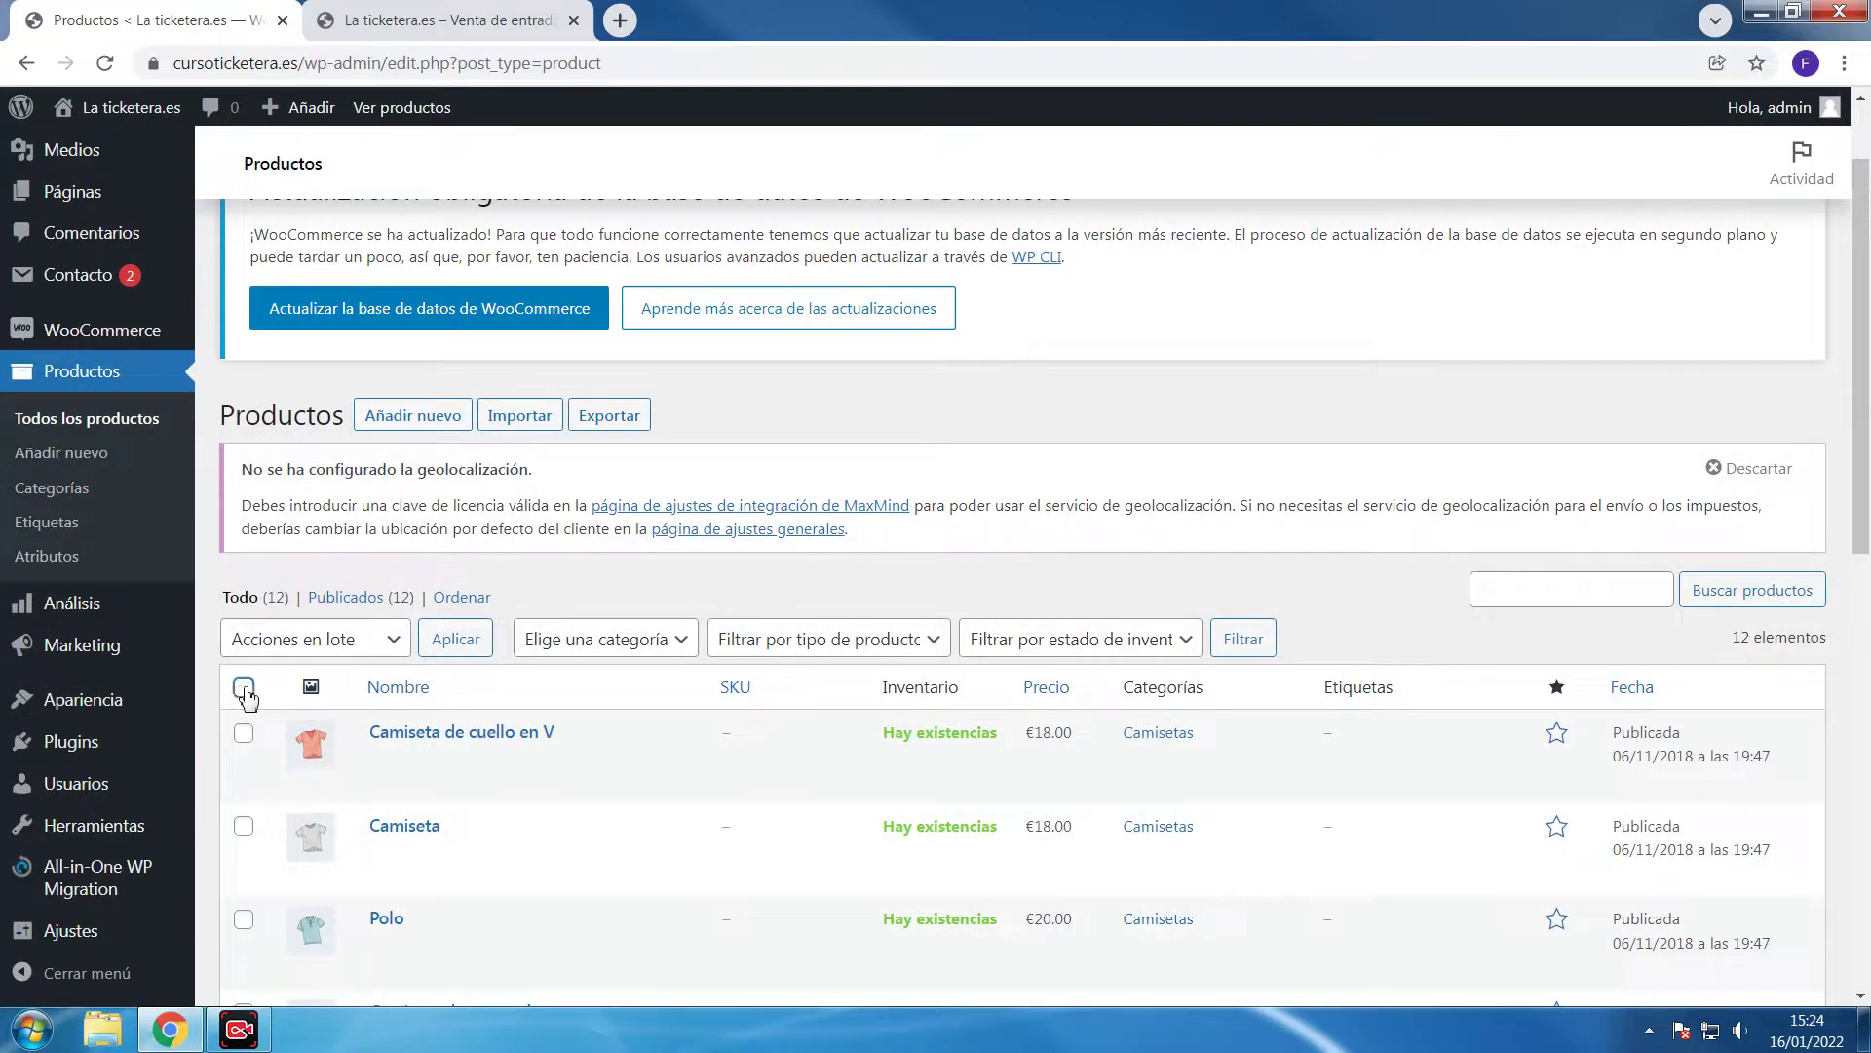
left_click(244, 687)
left_click(351, 640)
left_click(282, 714)
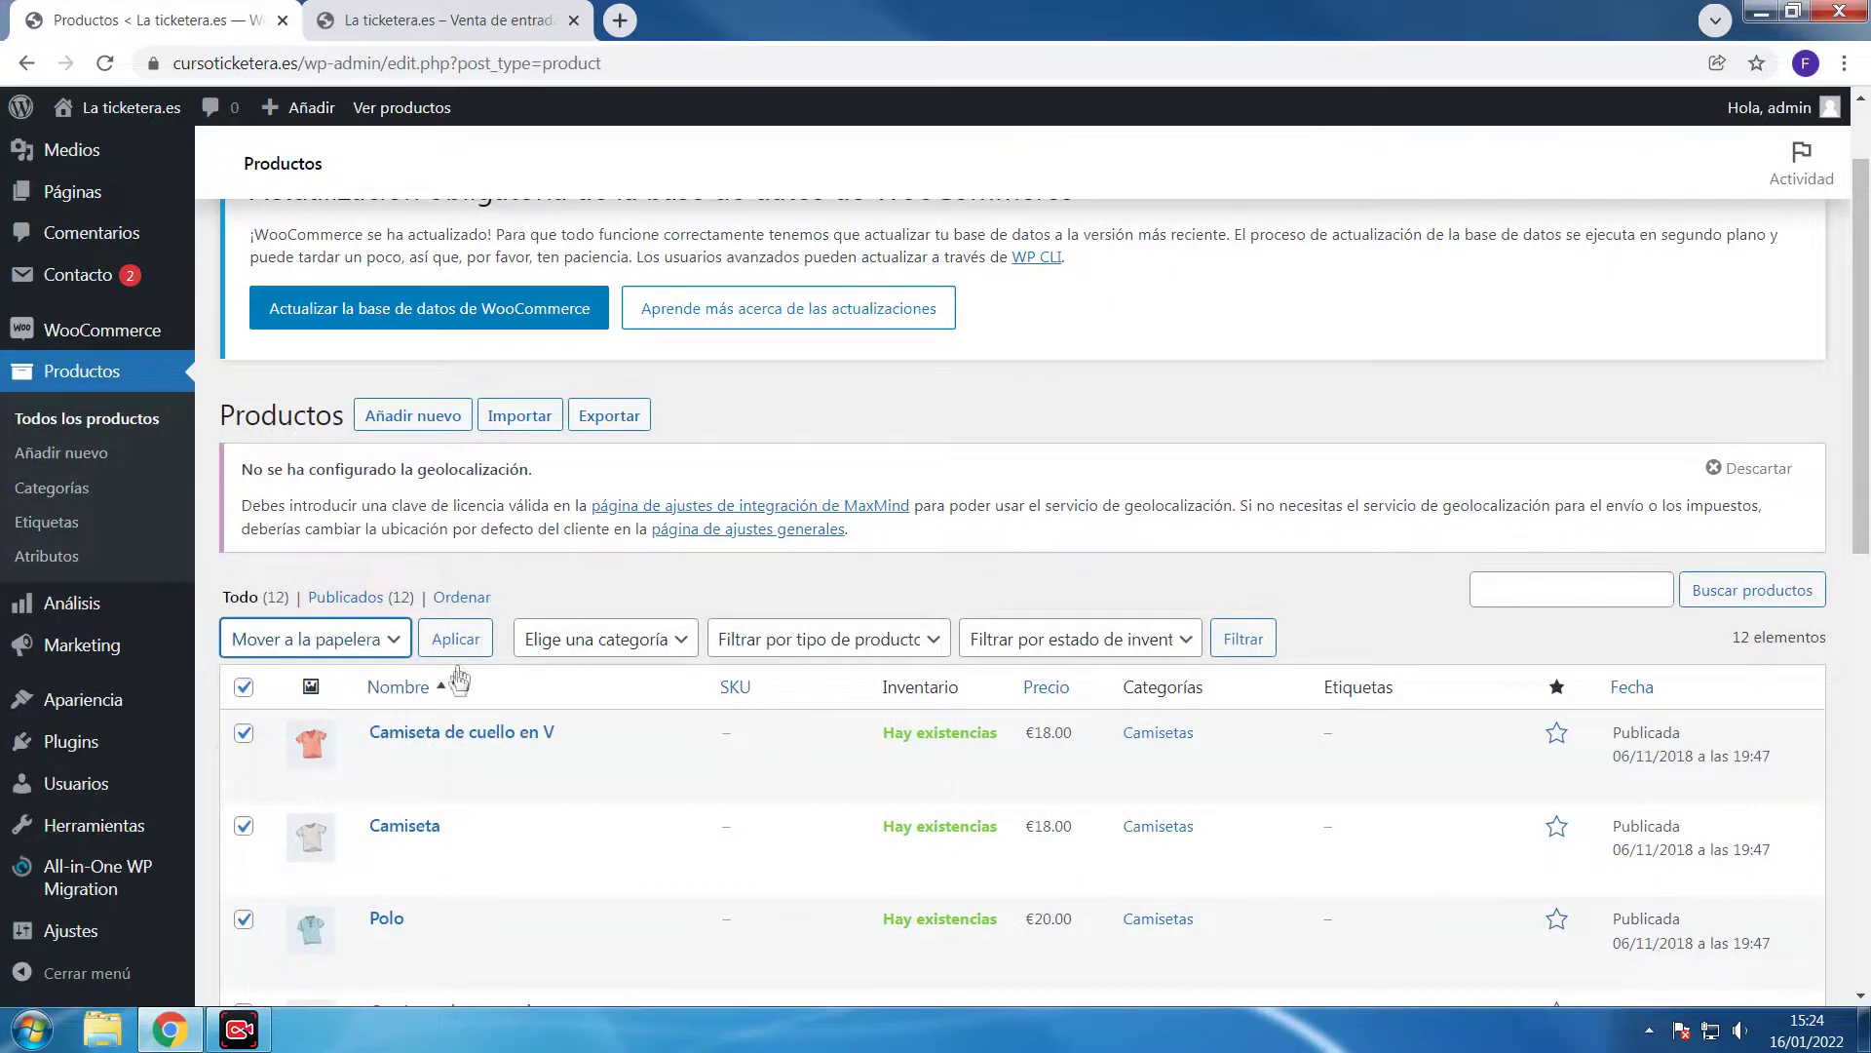
left_click(458, 642)
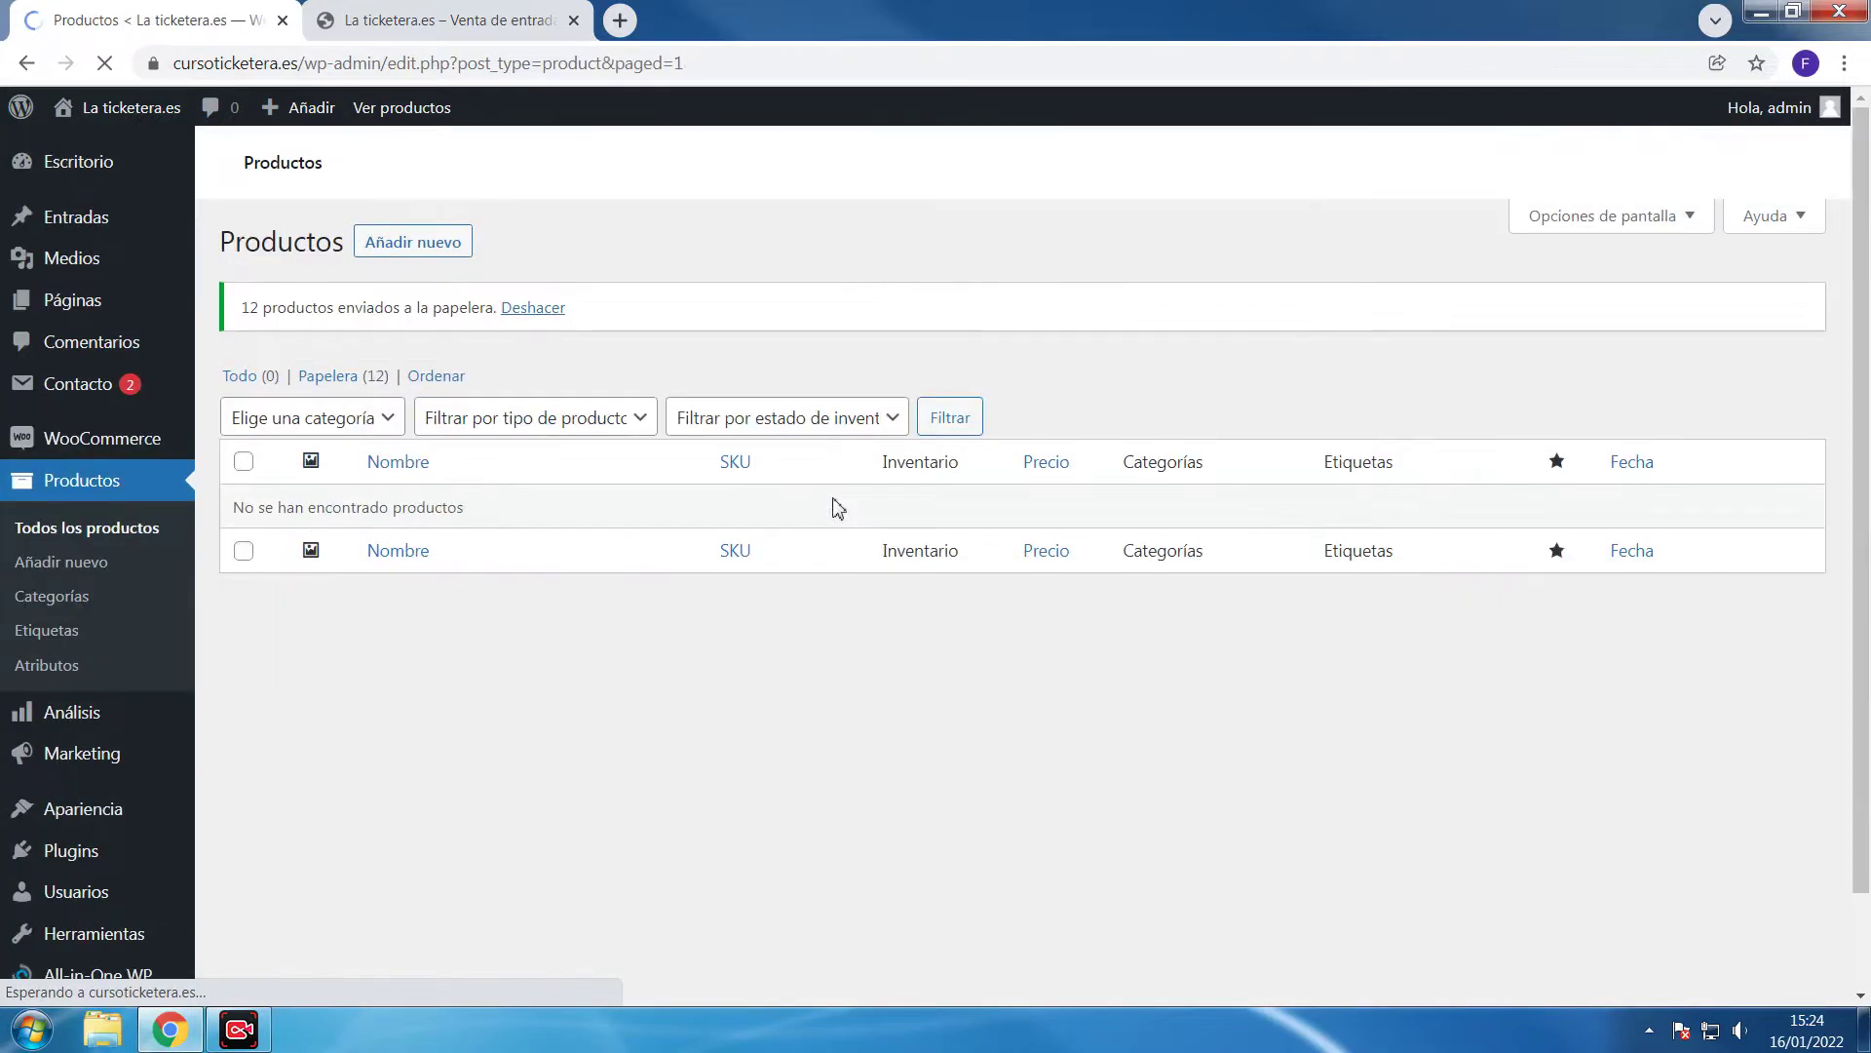
scroll(581, 219, "down", 1)
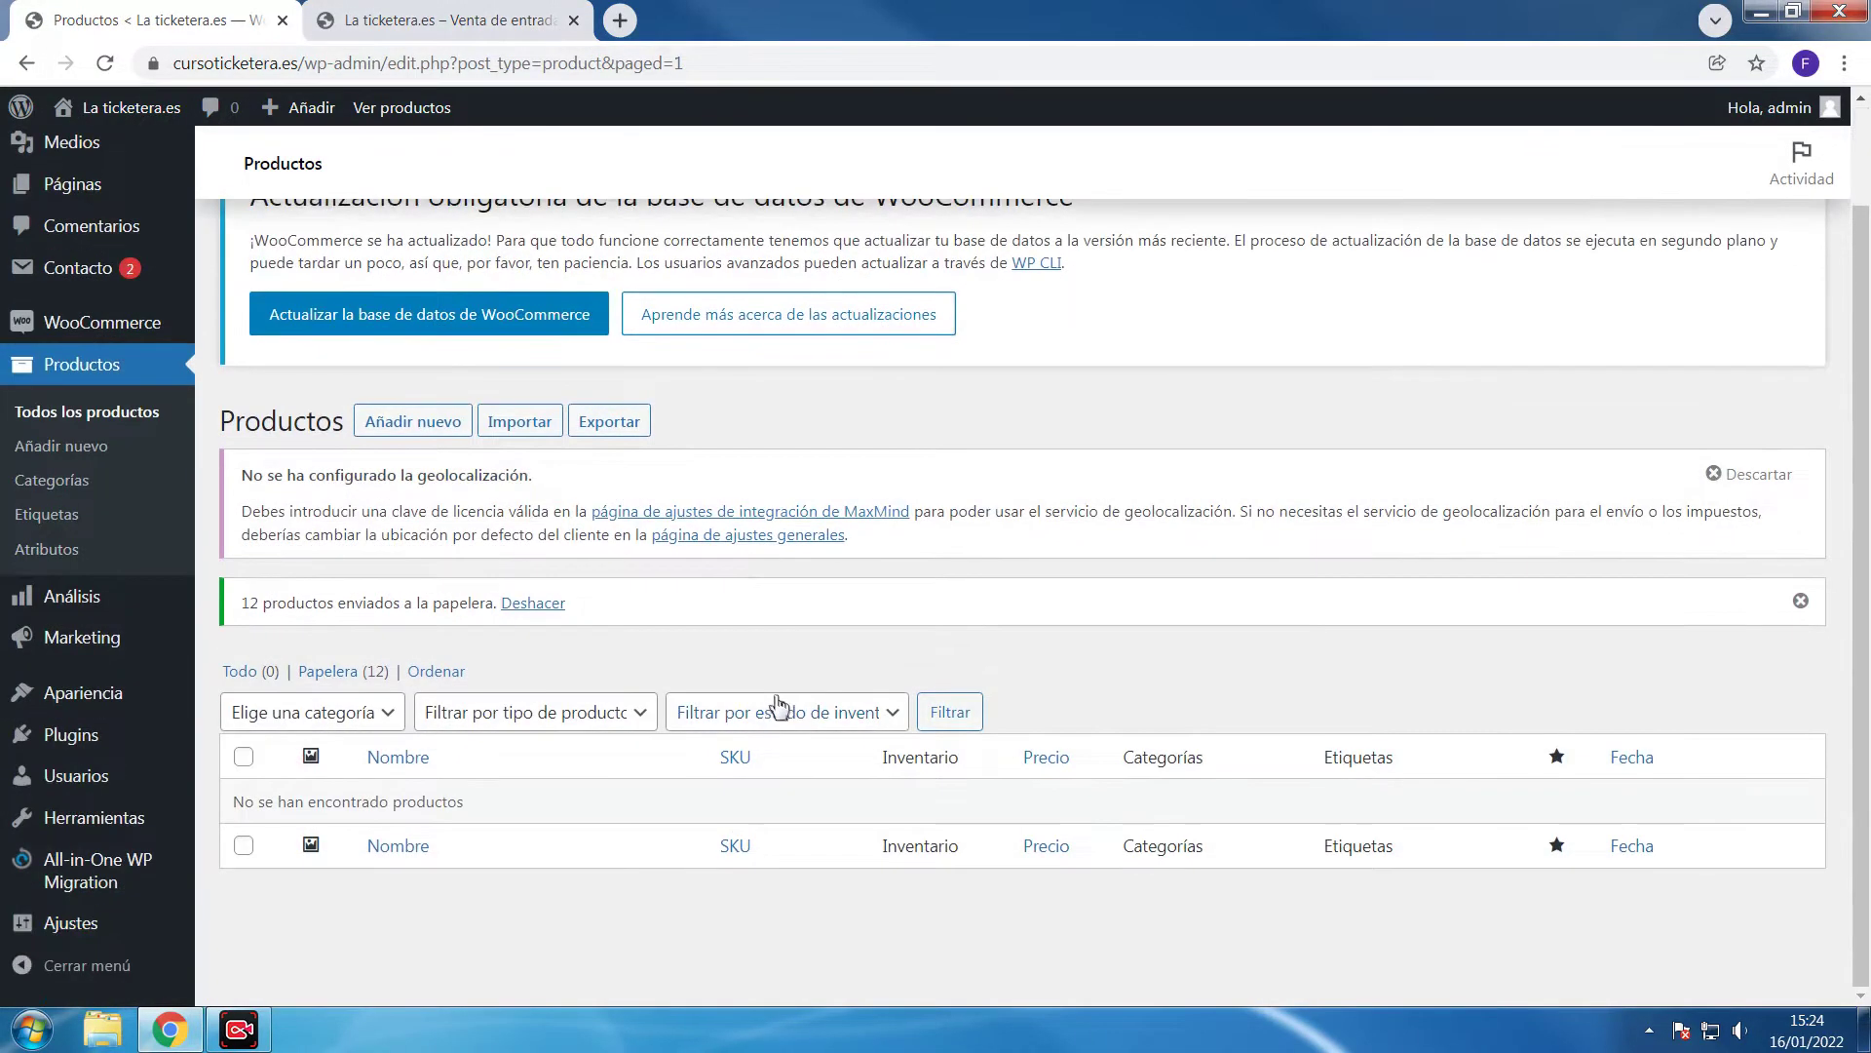
left_click(449, 20)
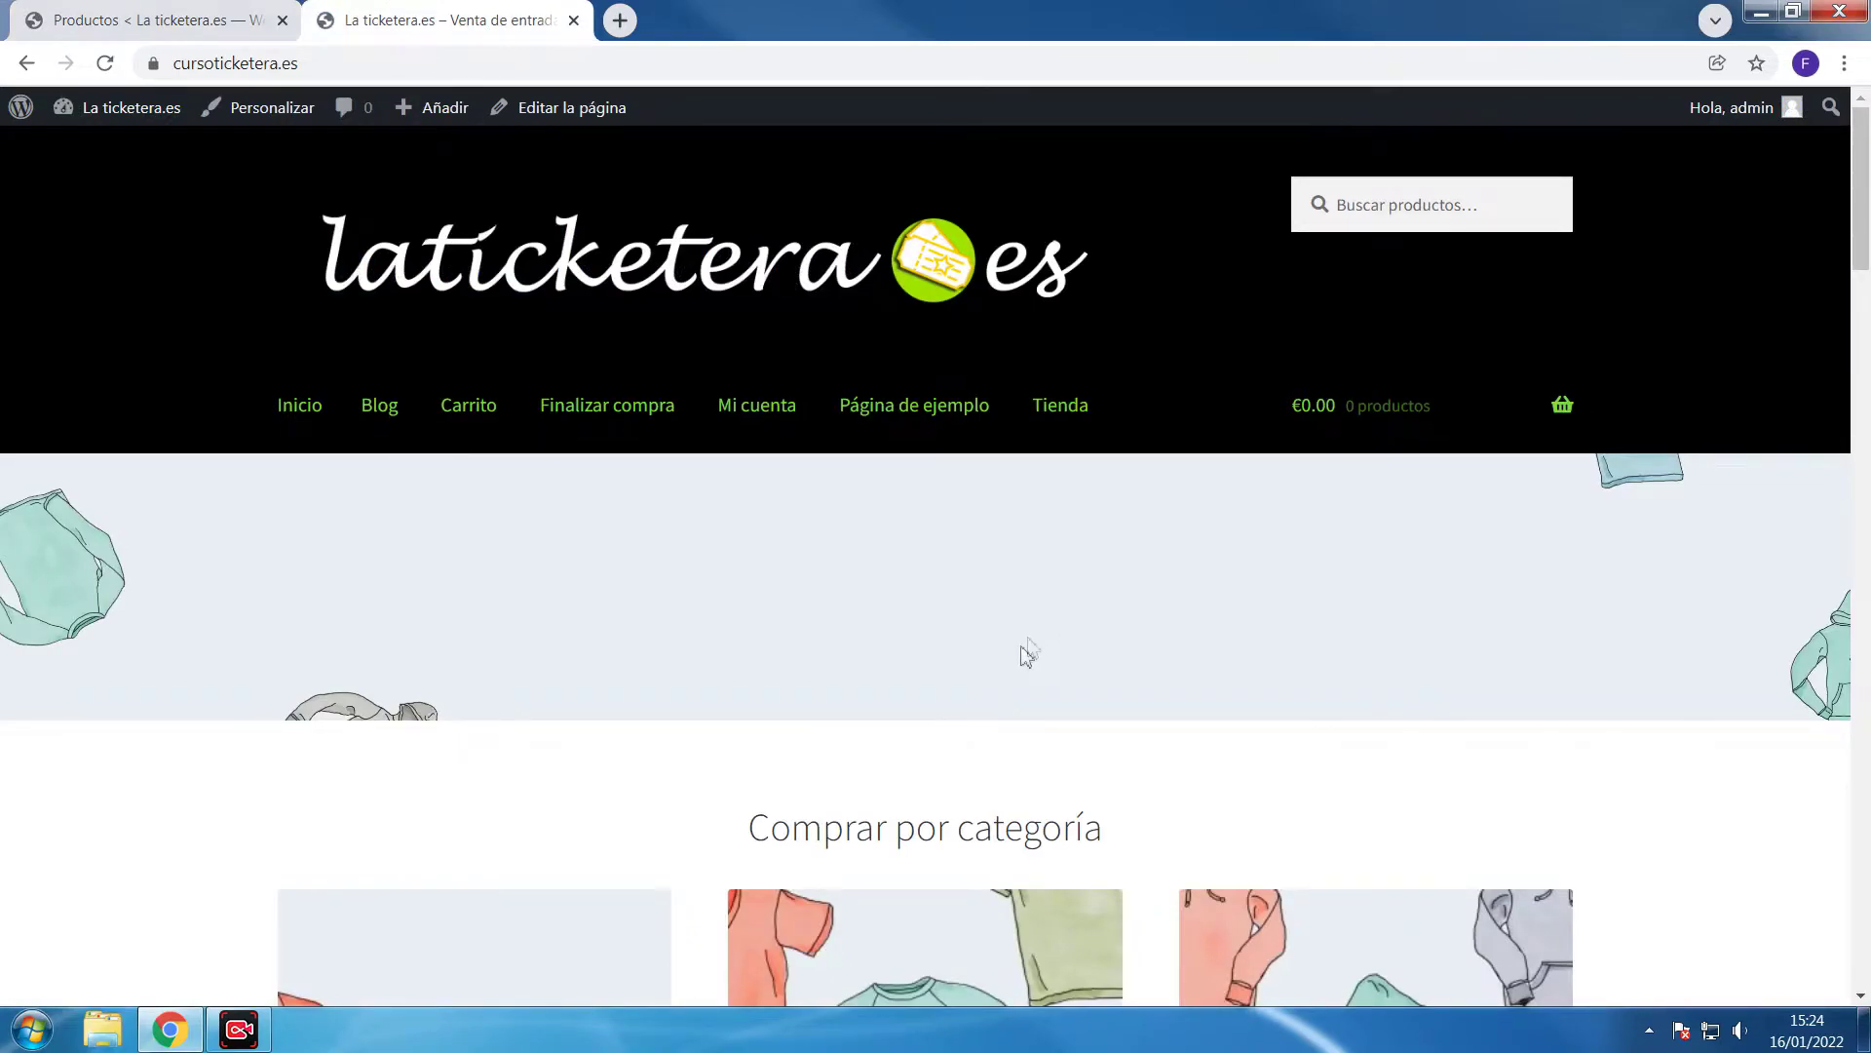
key("F5")
scroll(1043, 624, "down", 2)
scroll(1072, 546, "up", 2)
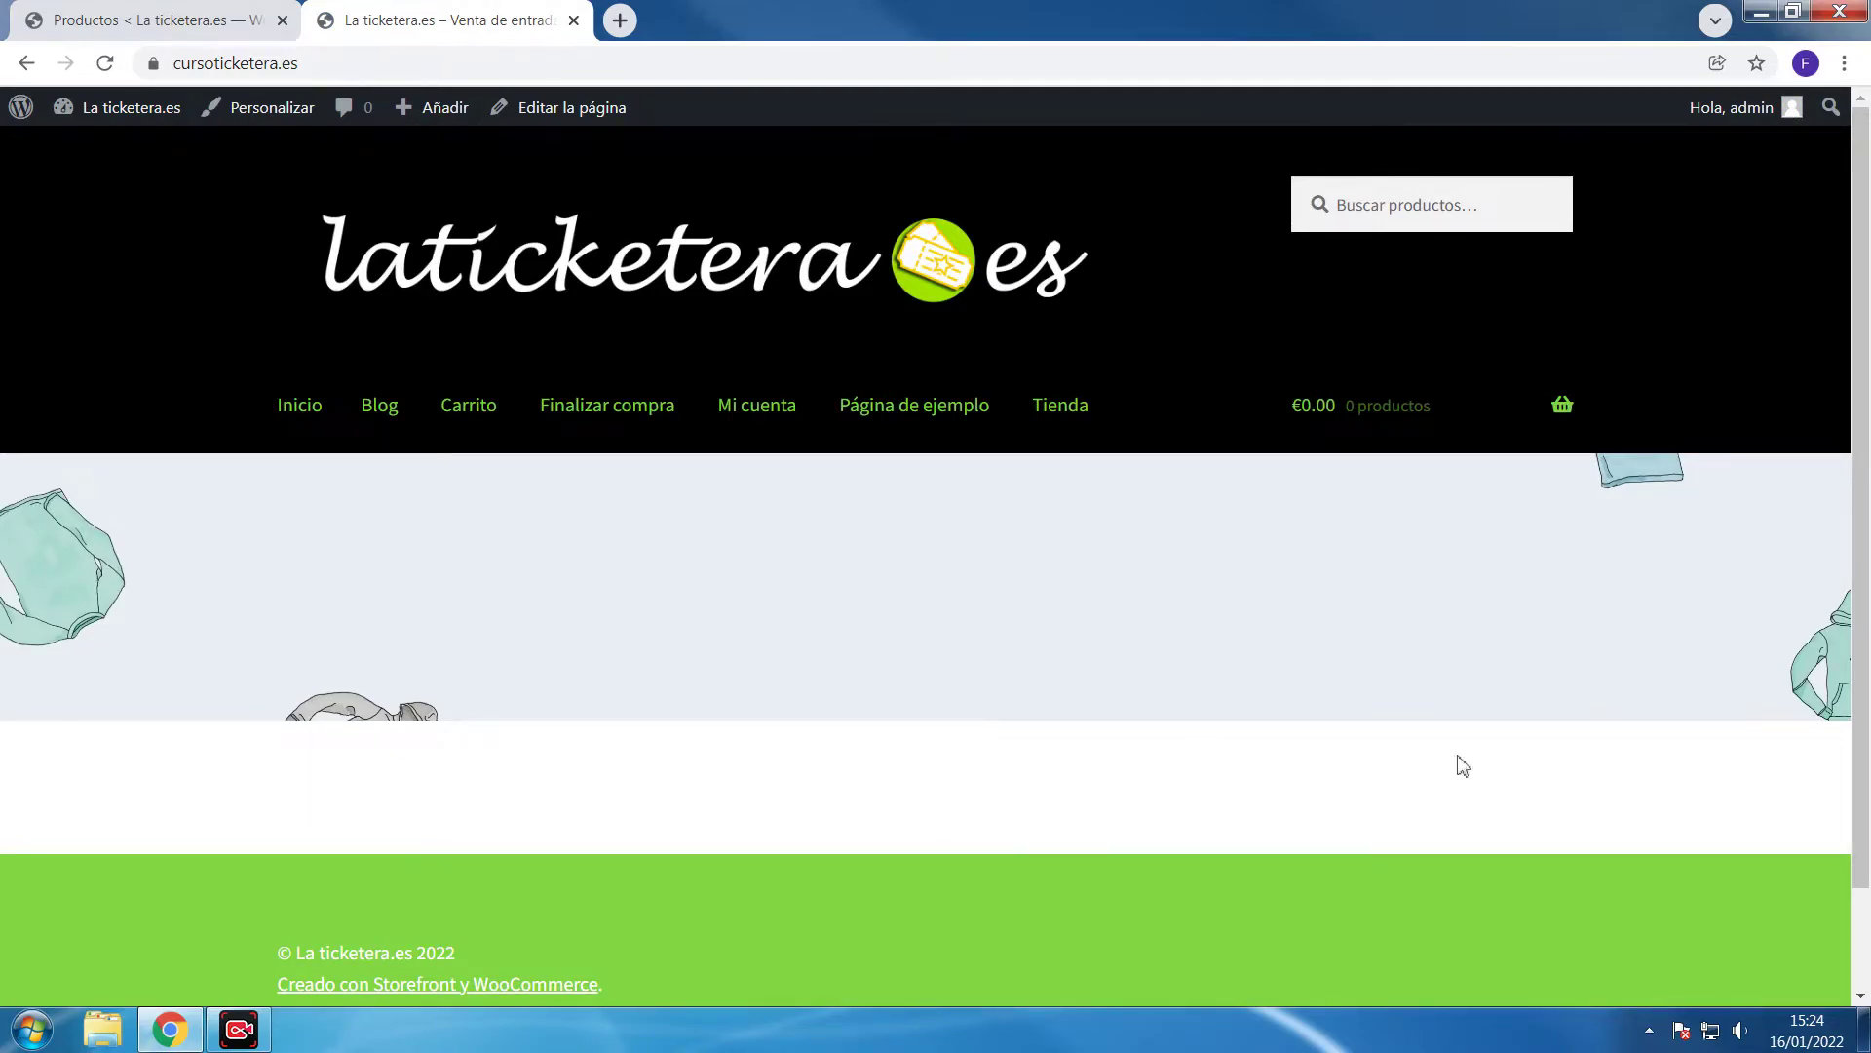
left_click(156, 19)
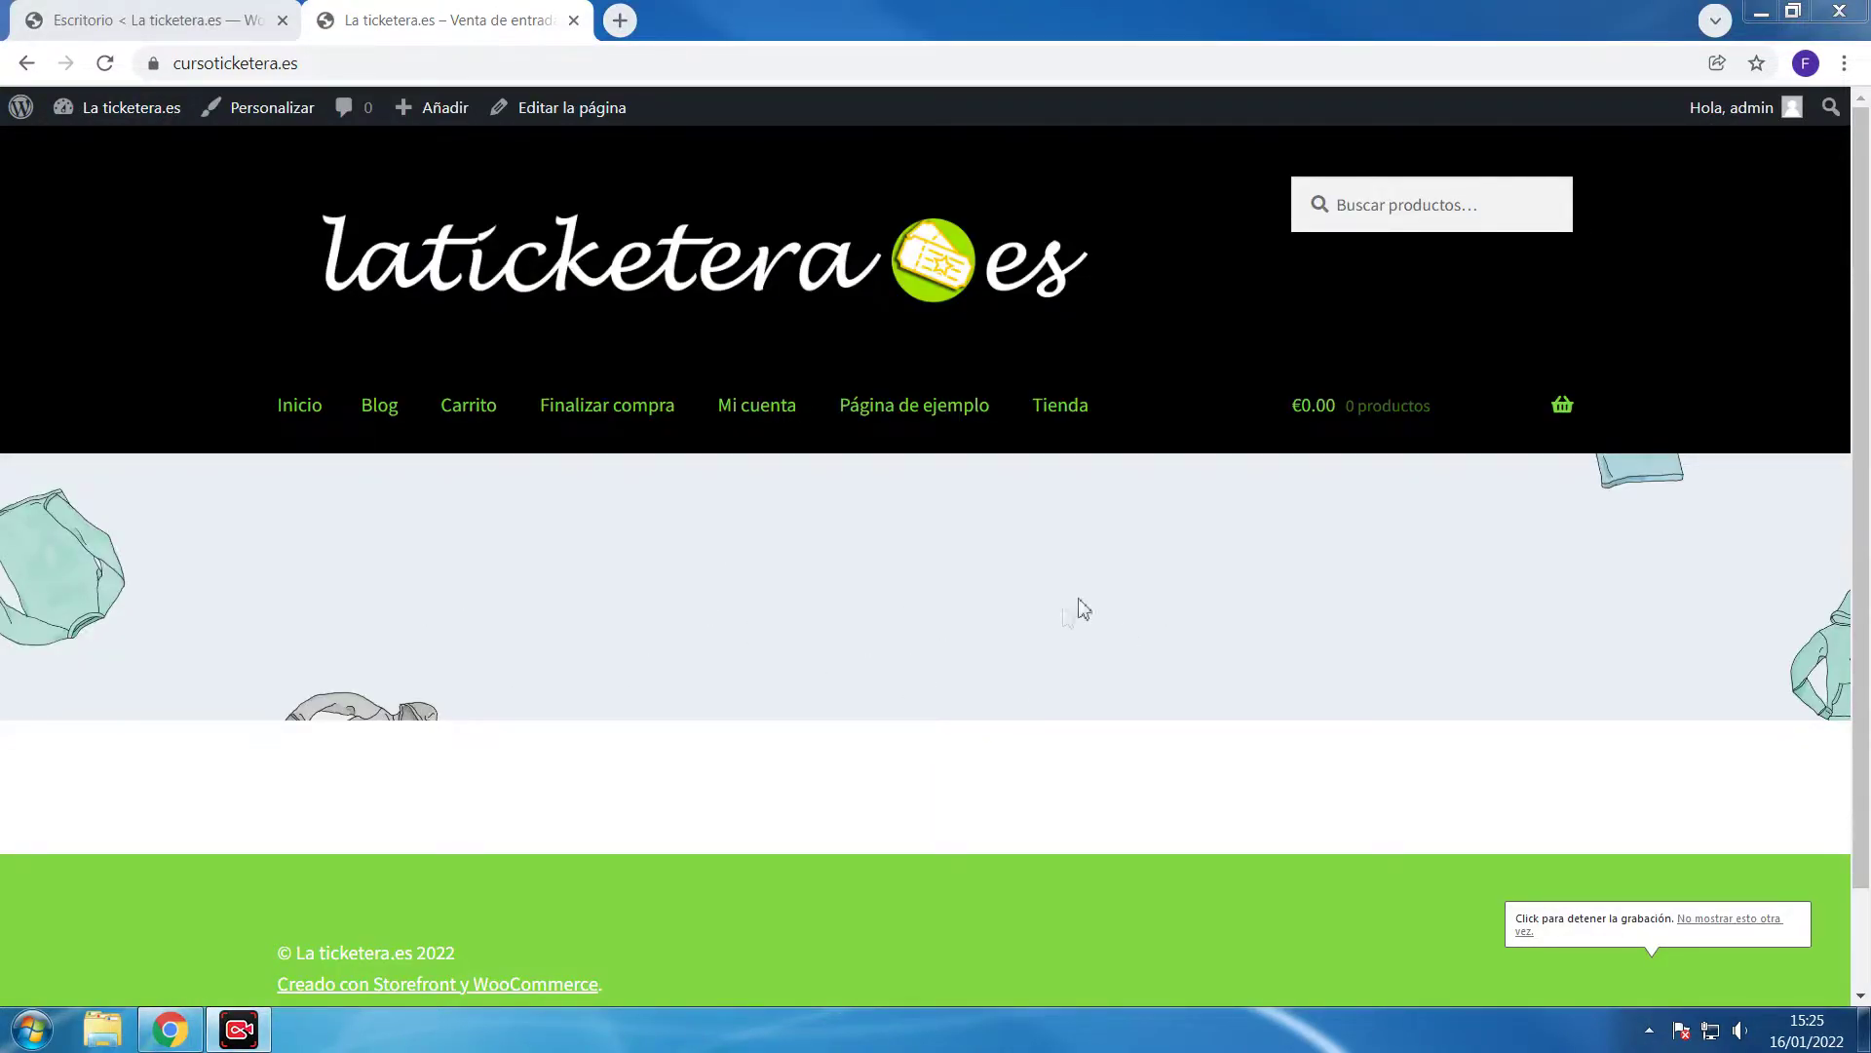
Remove the featured image from the Bienvenida page and update it
left_click(161, 27)
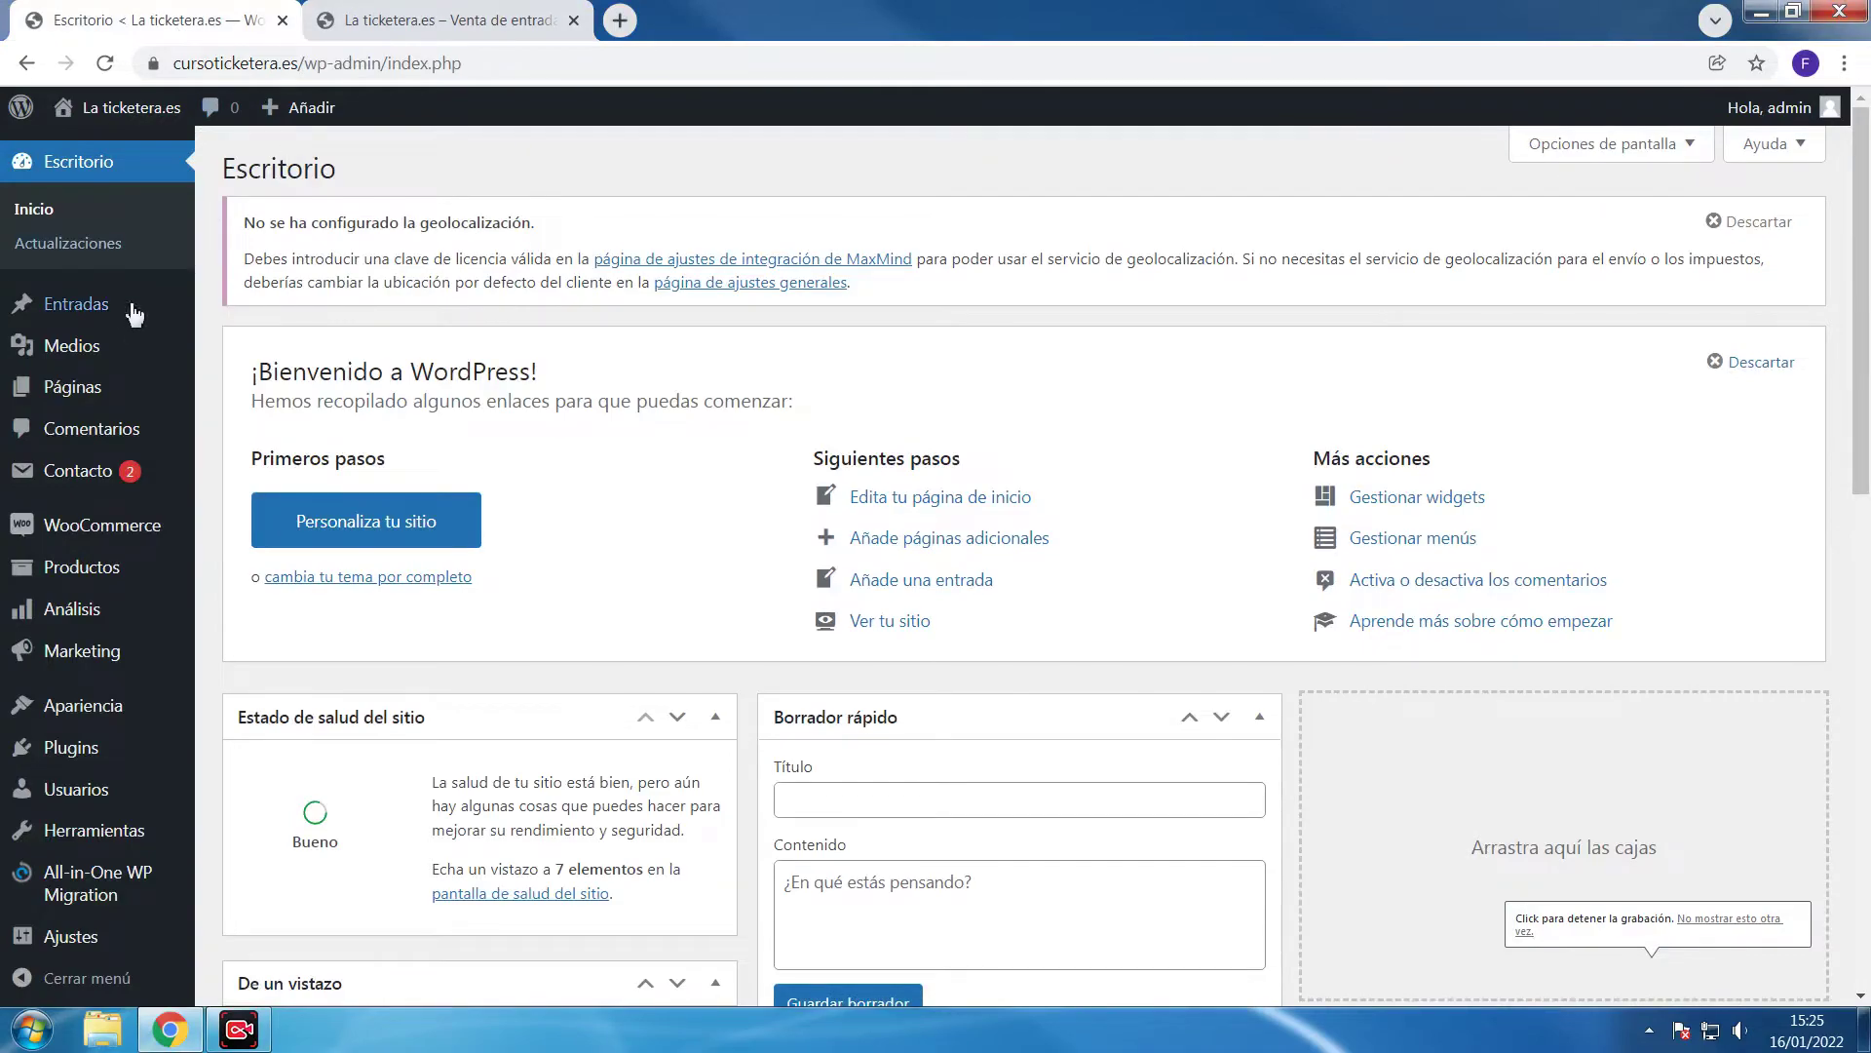
mouse_move(97, 405)
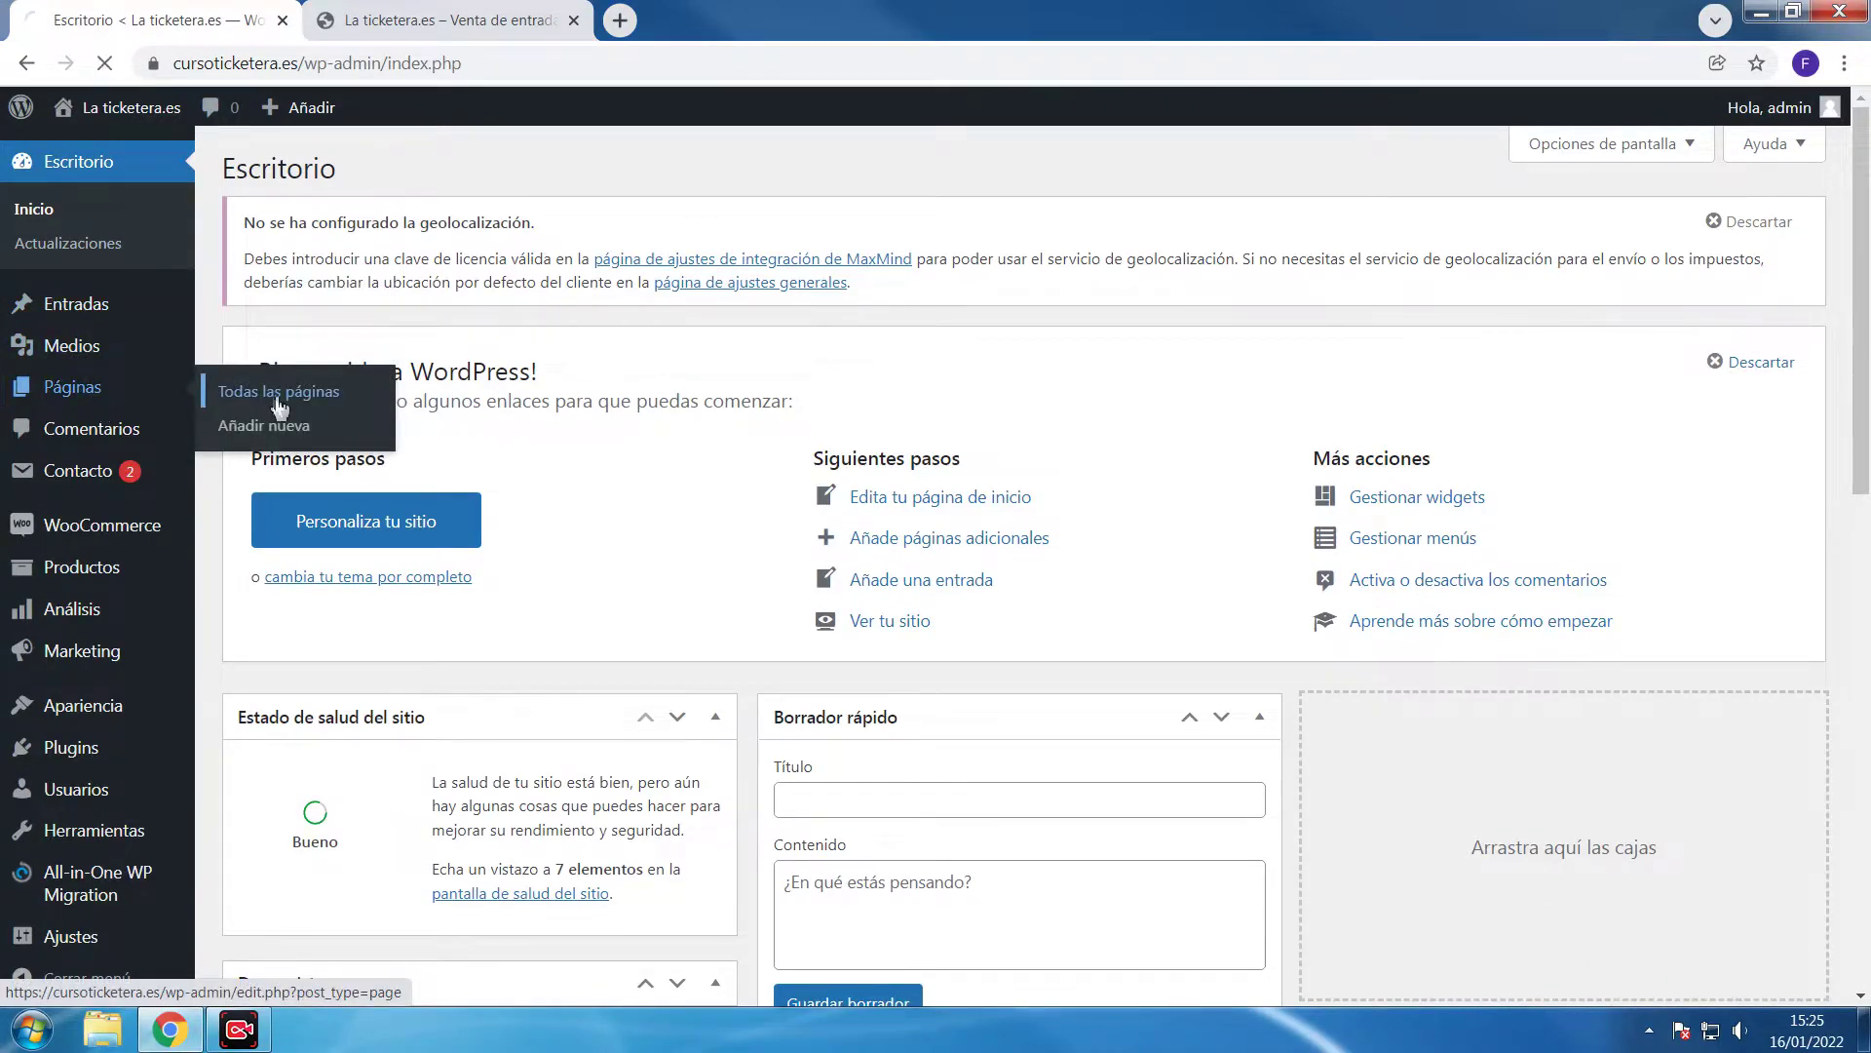
left_click(279, 404)
left_click(346, 359)
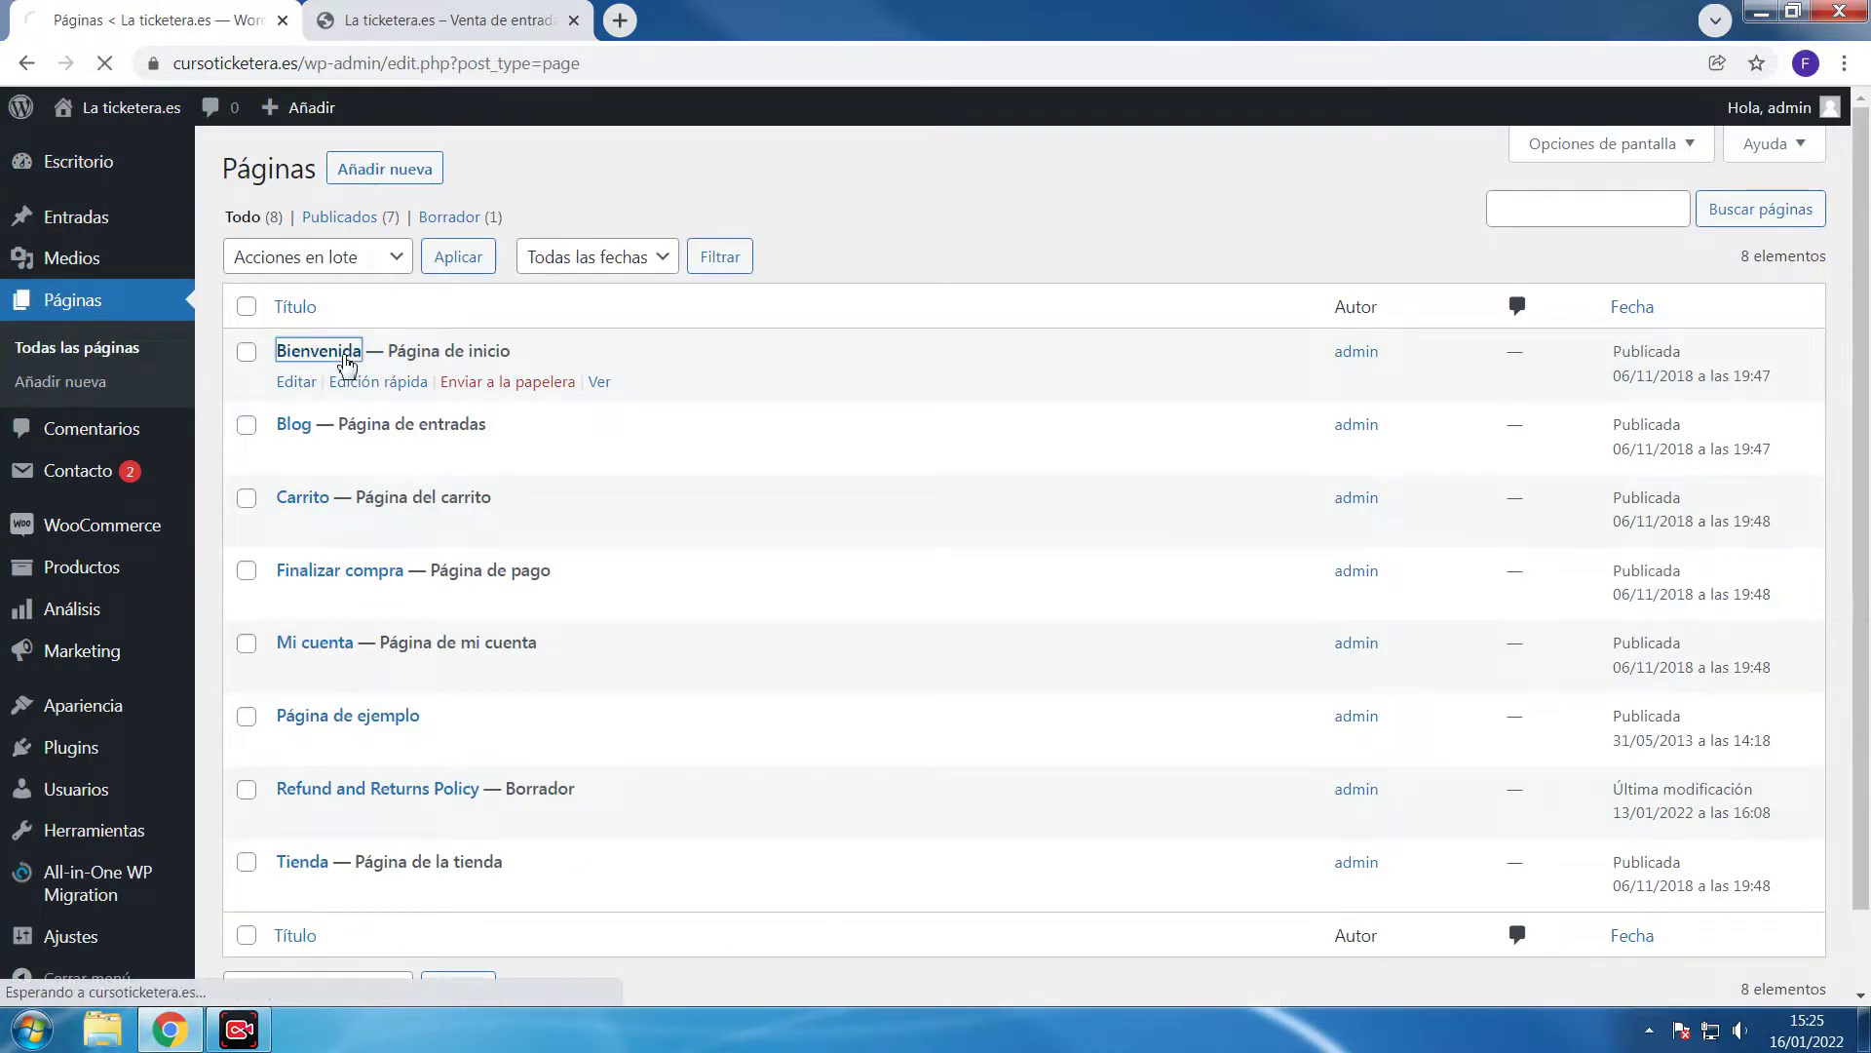
scroll(1678, 685, "down", 5)
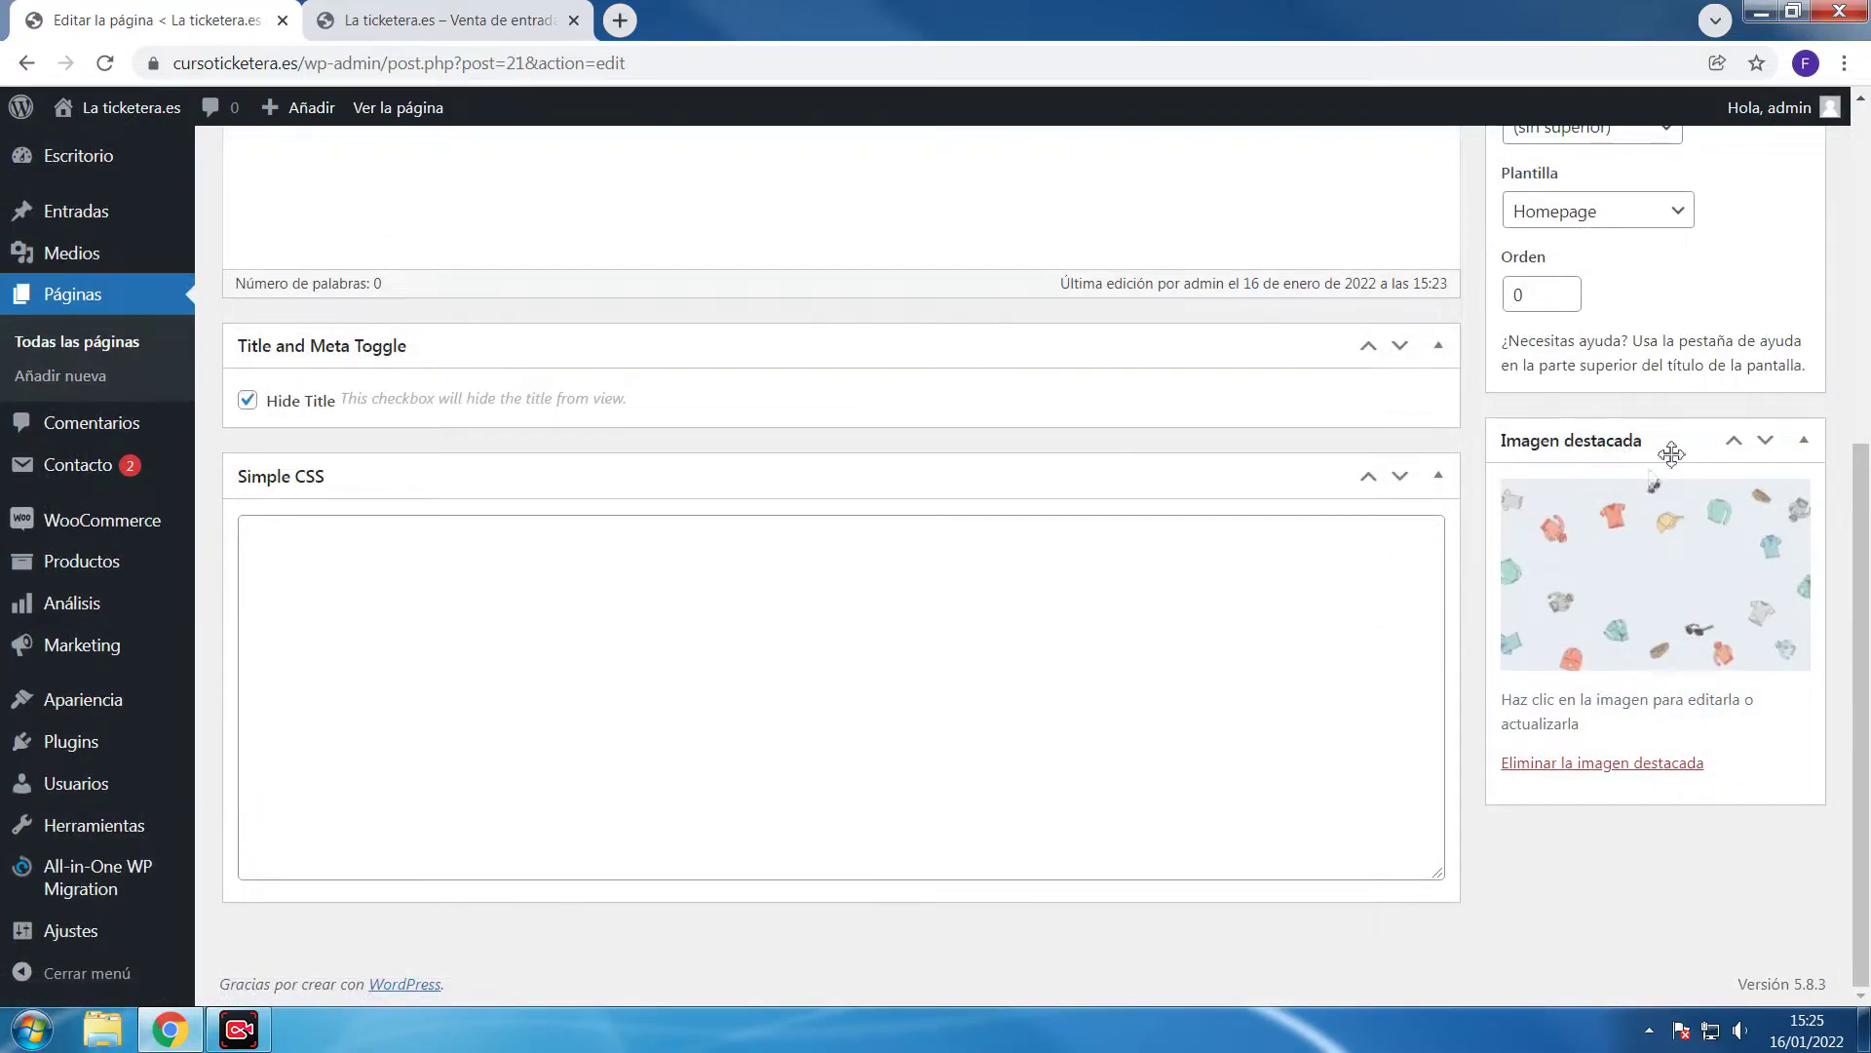
left_click(1673, 767)
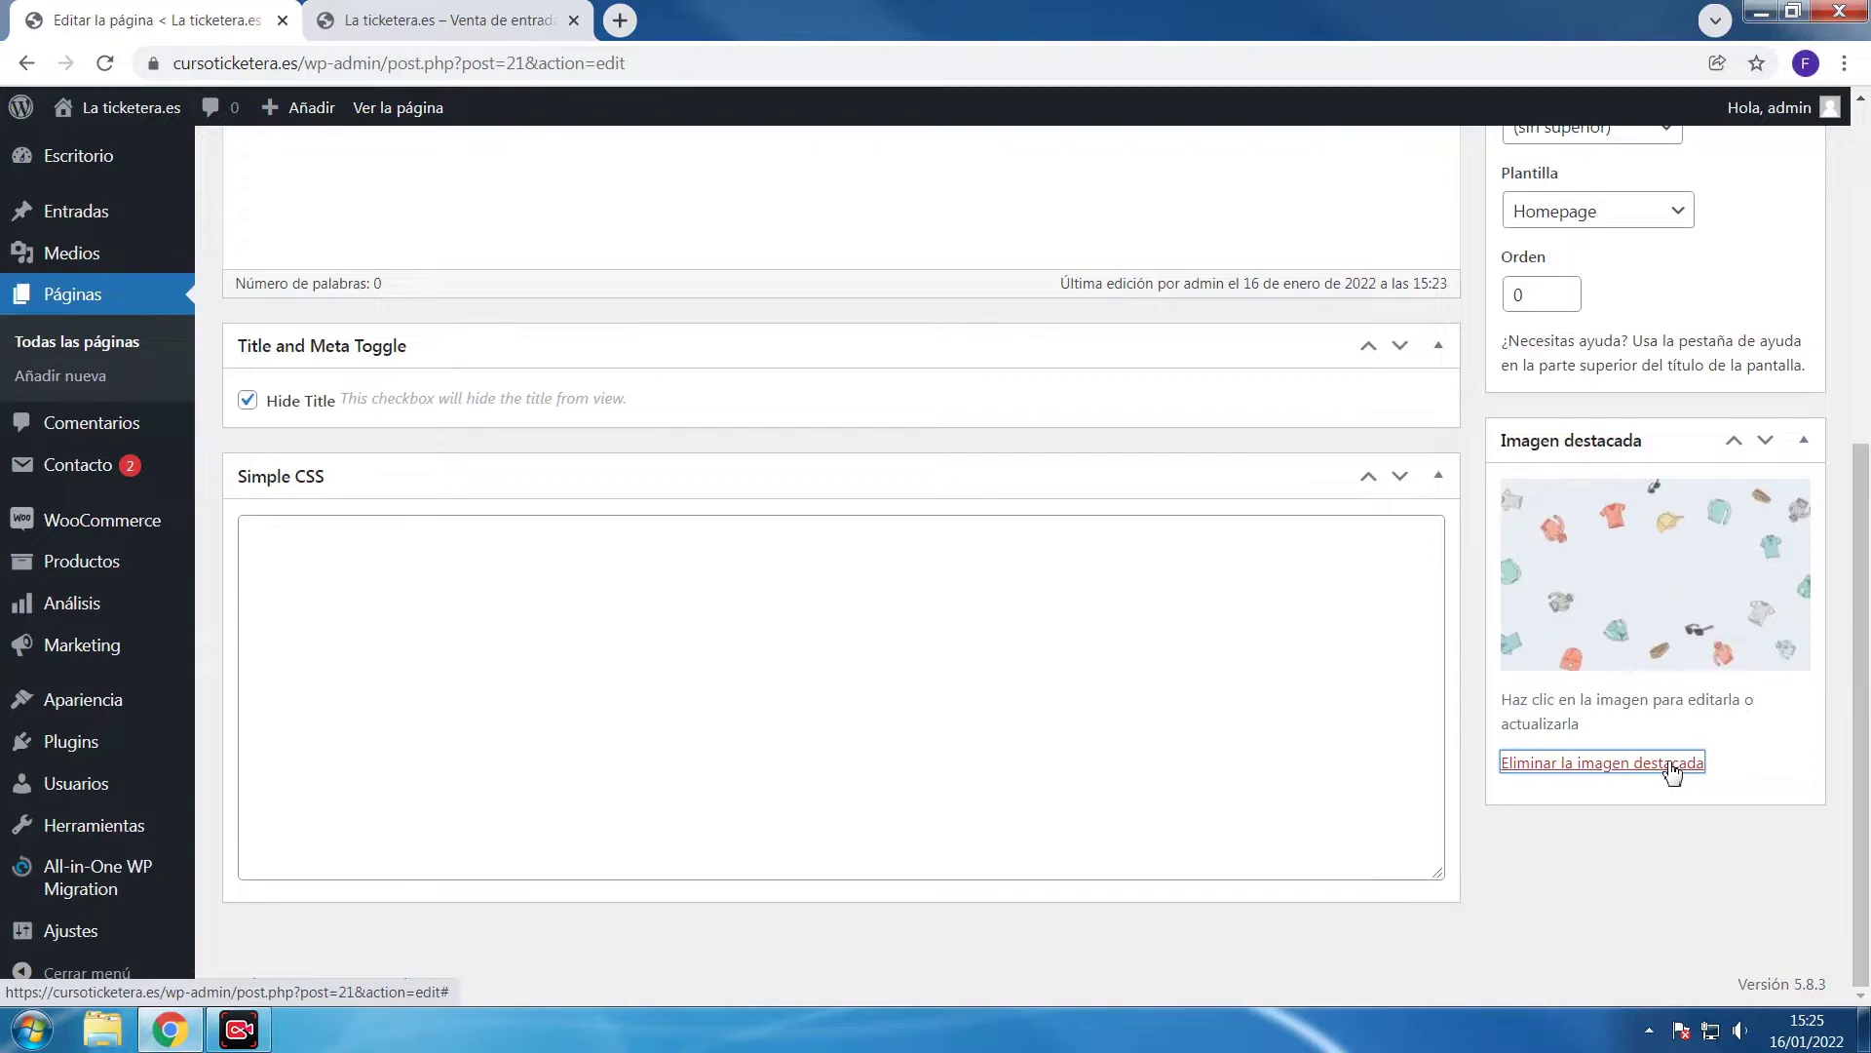
scroll(1676, 683, "up", 5)
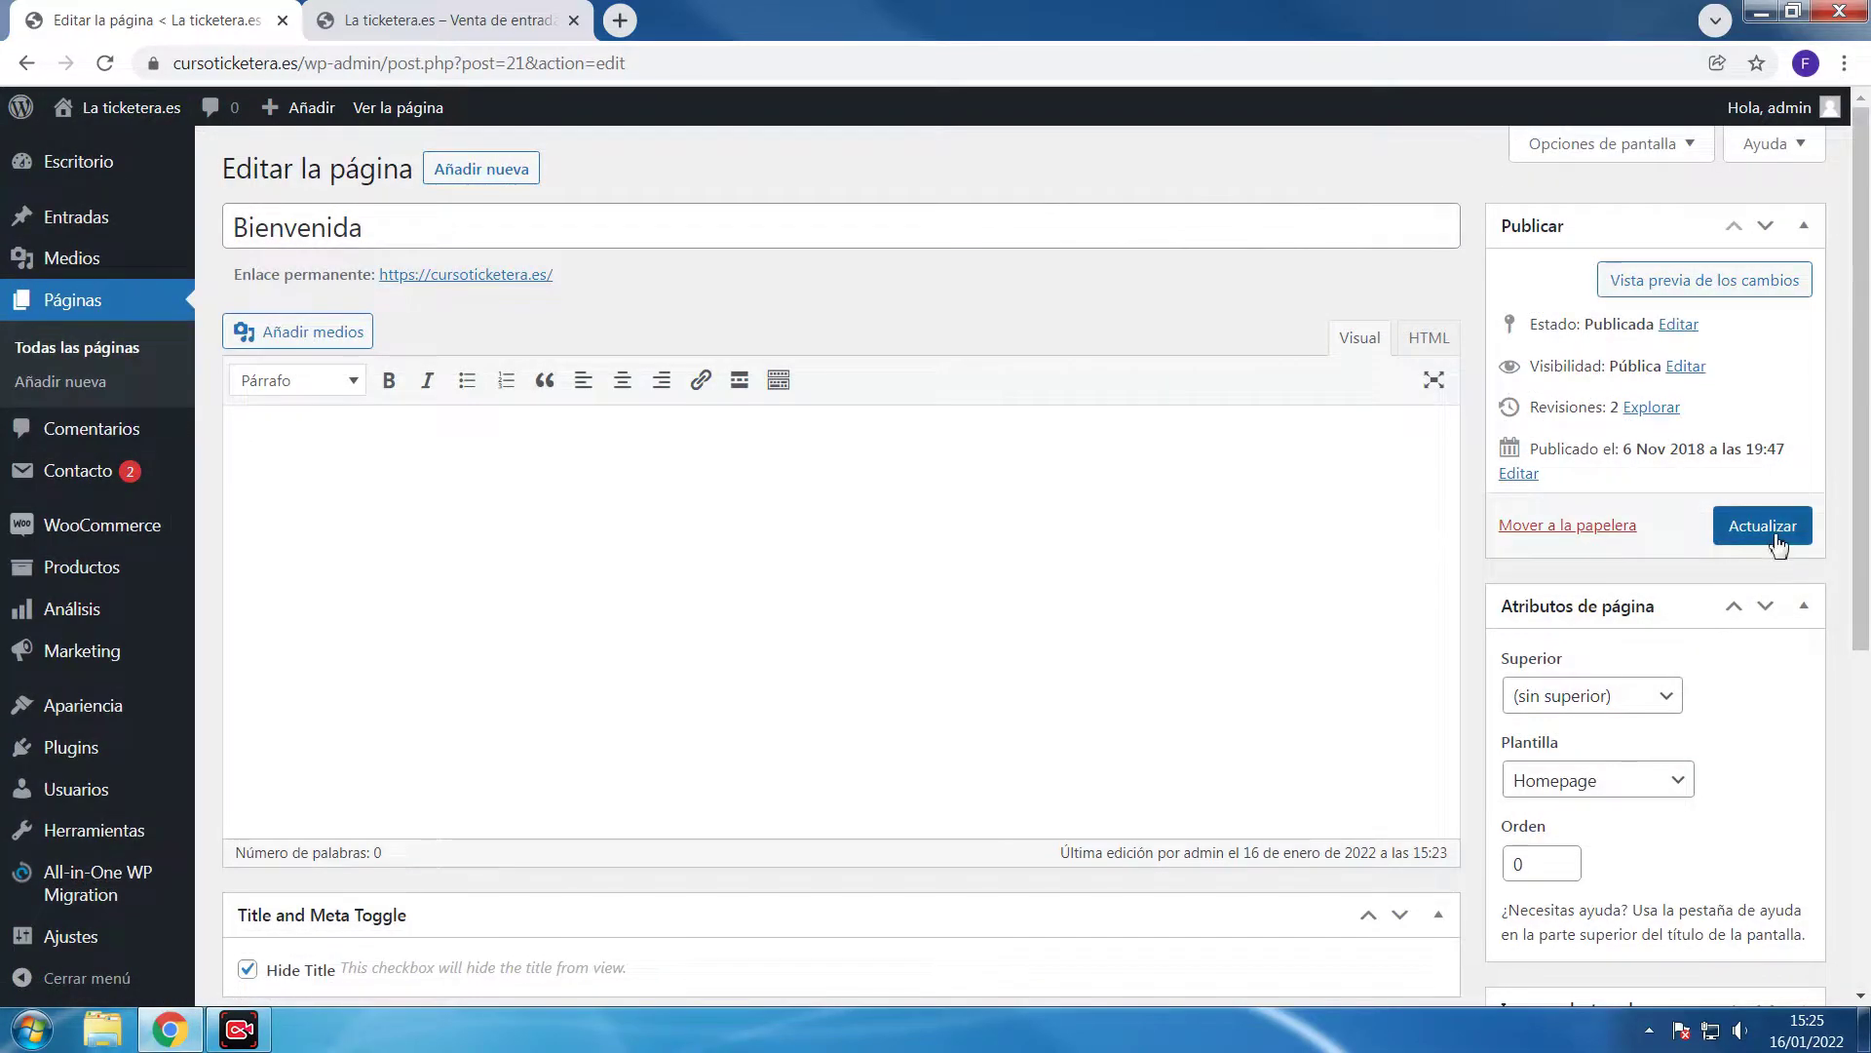
left_click(1764, 528)
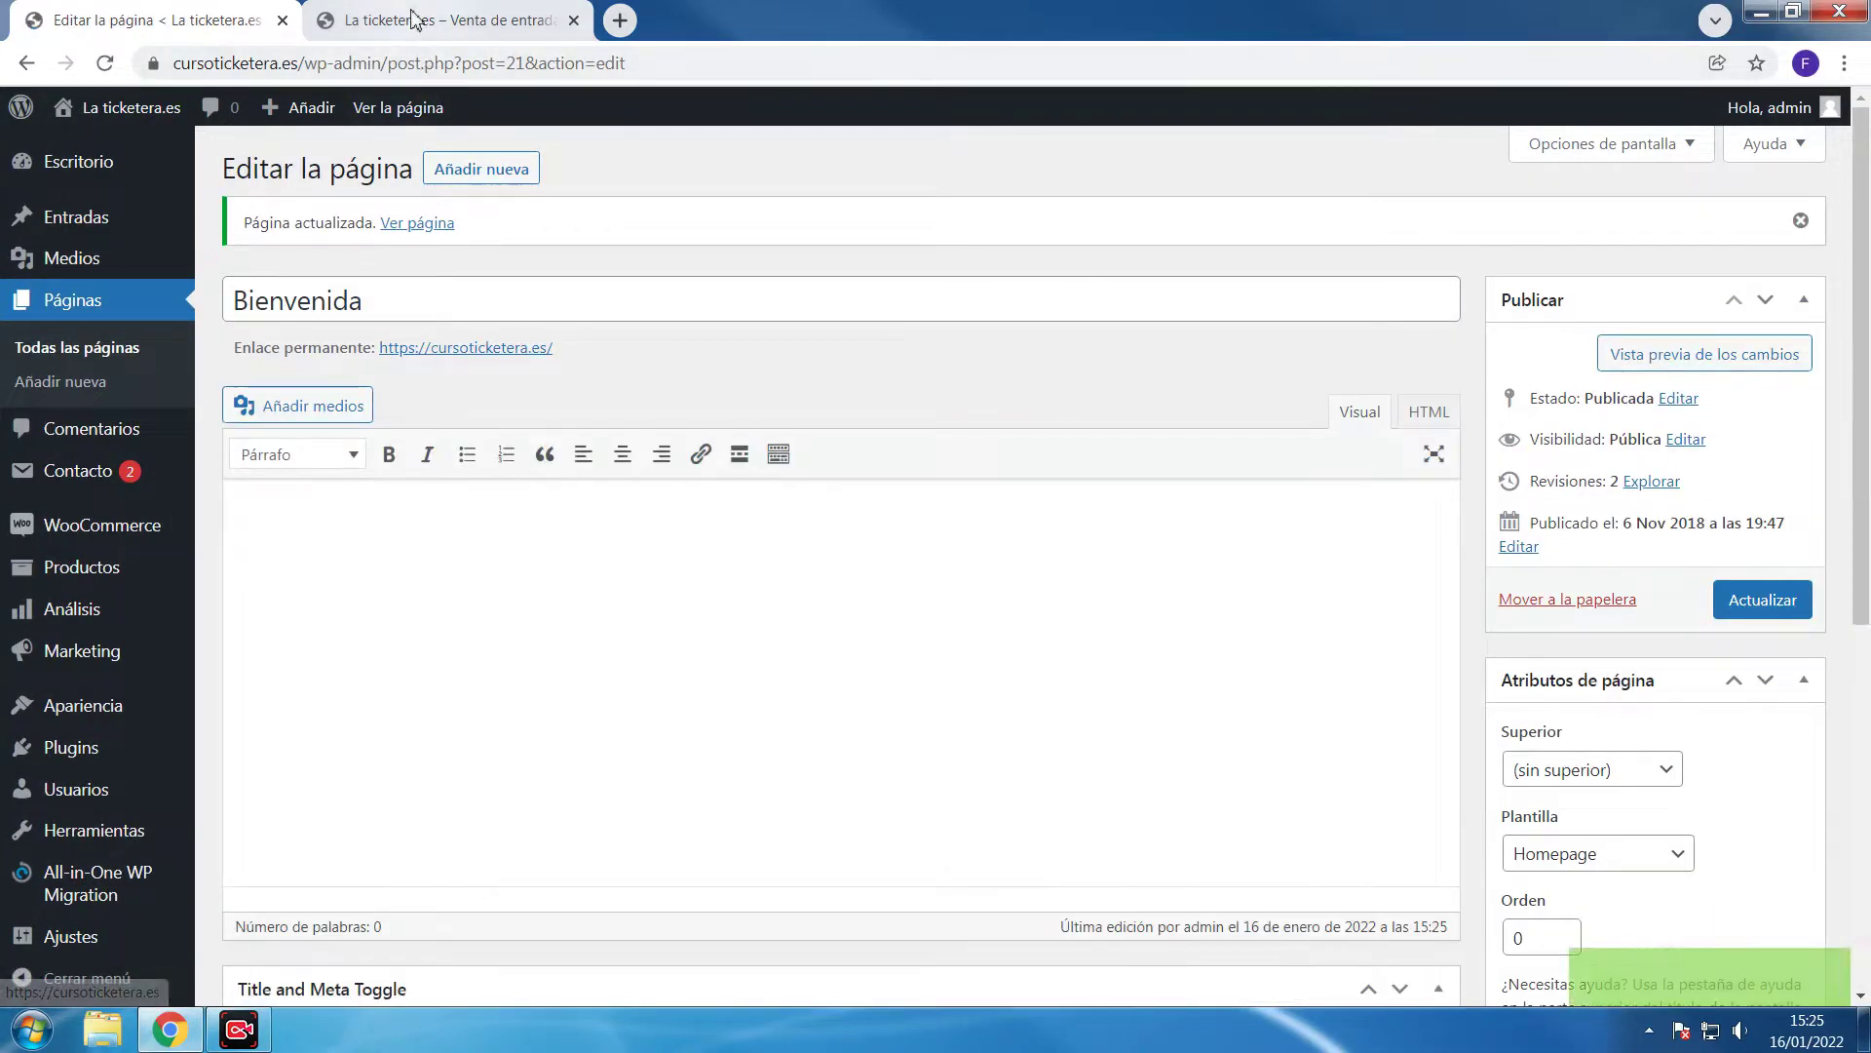
Check the banner-free live home page, then go to adding new plugins
left_click(448, 19)
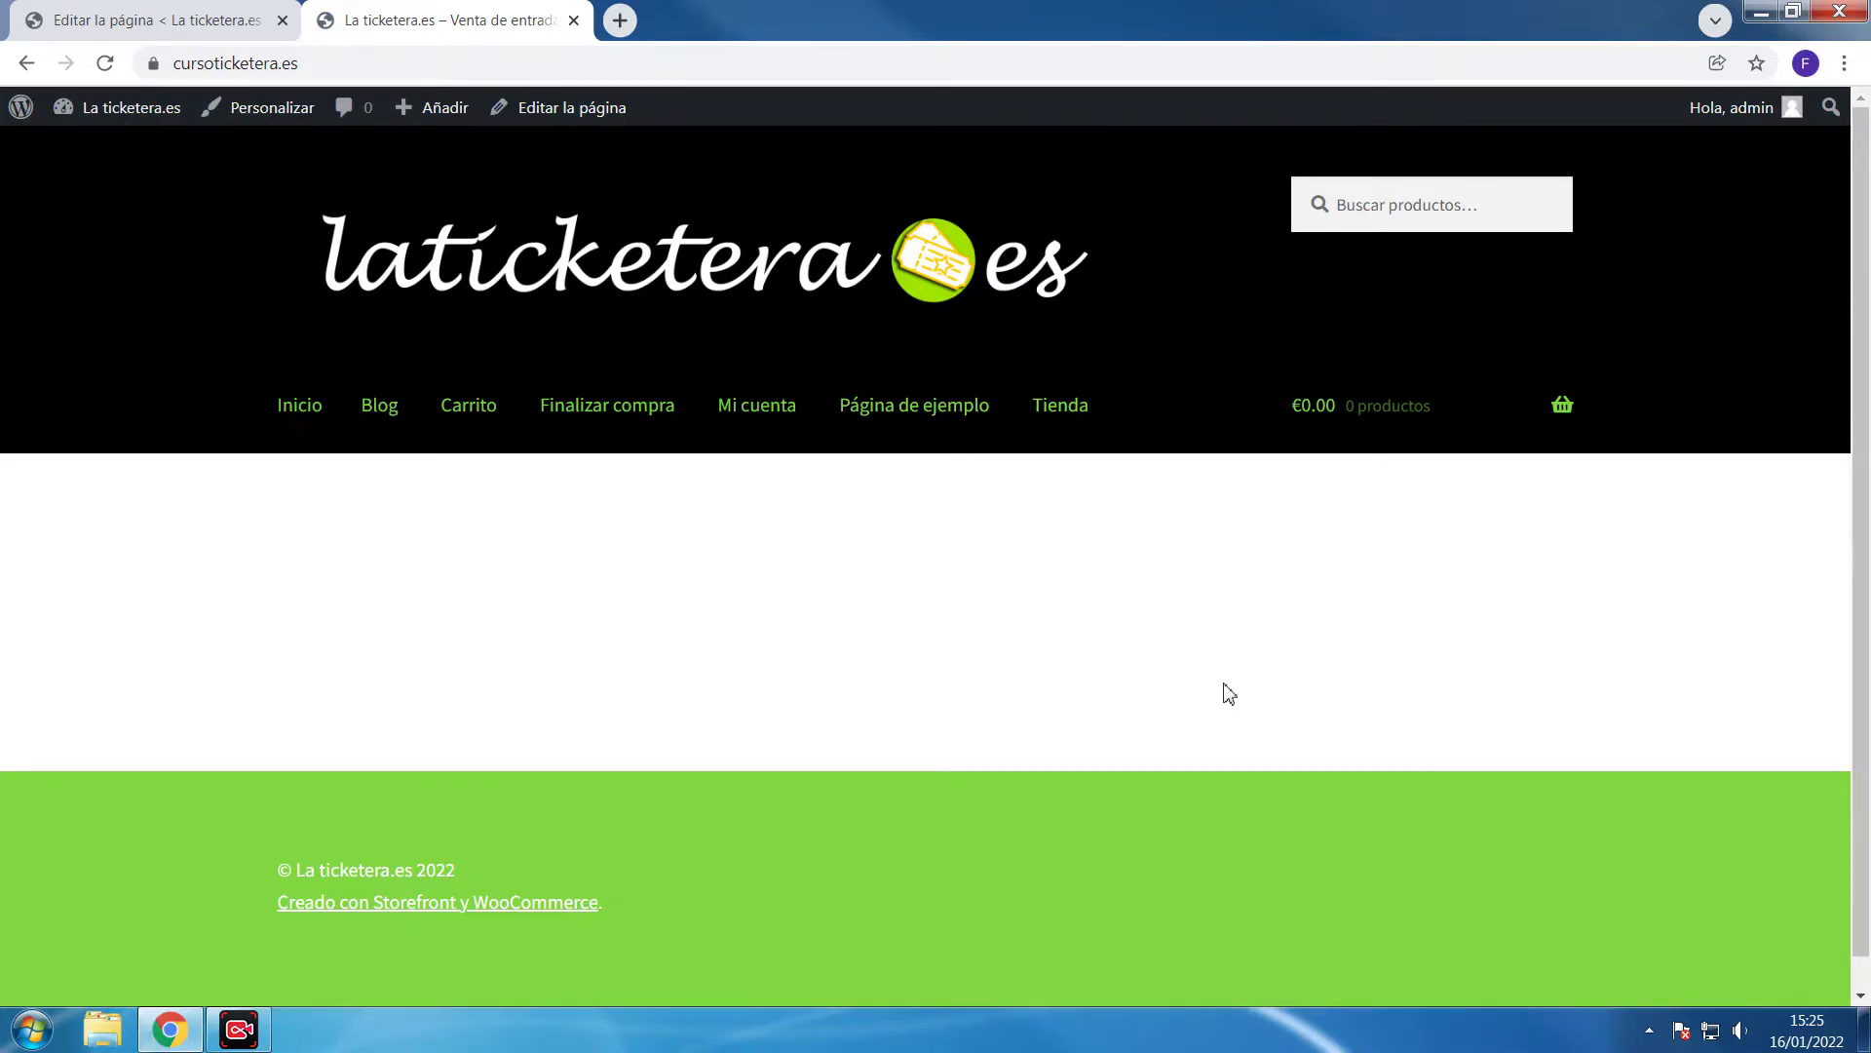
left_click(186, 35)
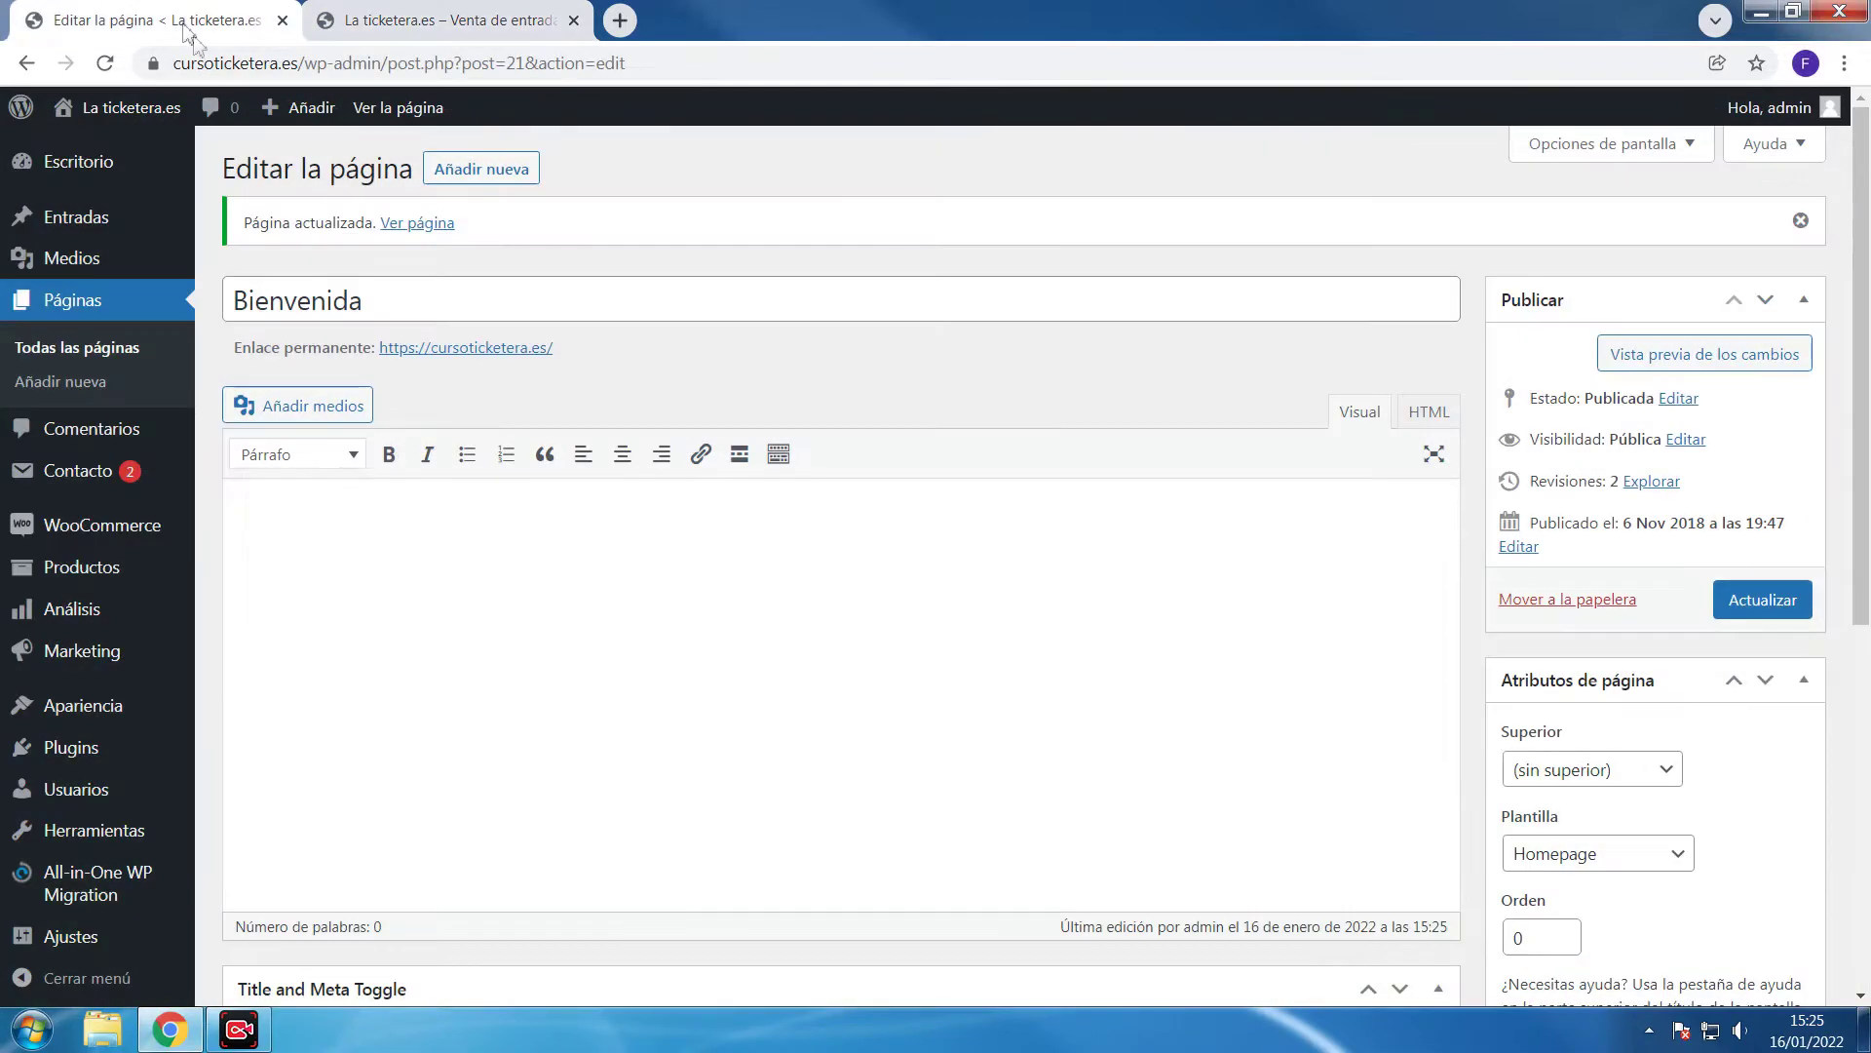
mouse_move(123, 546)
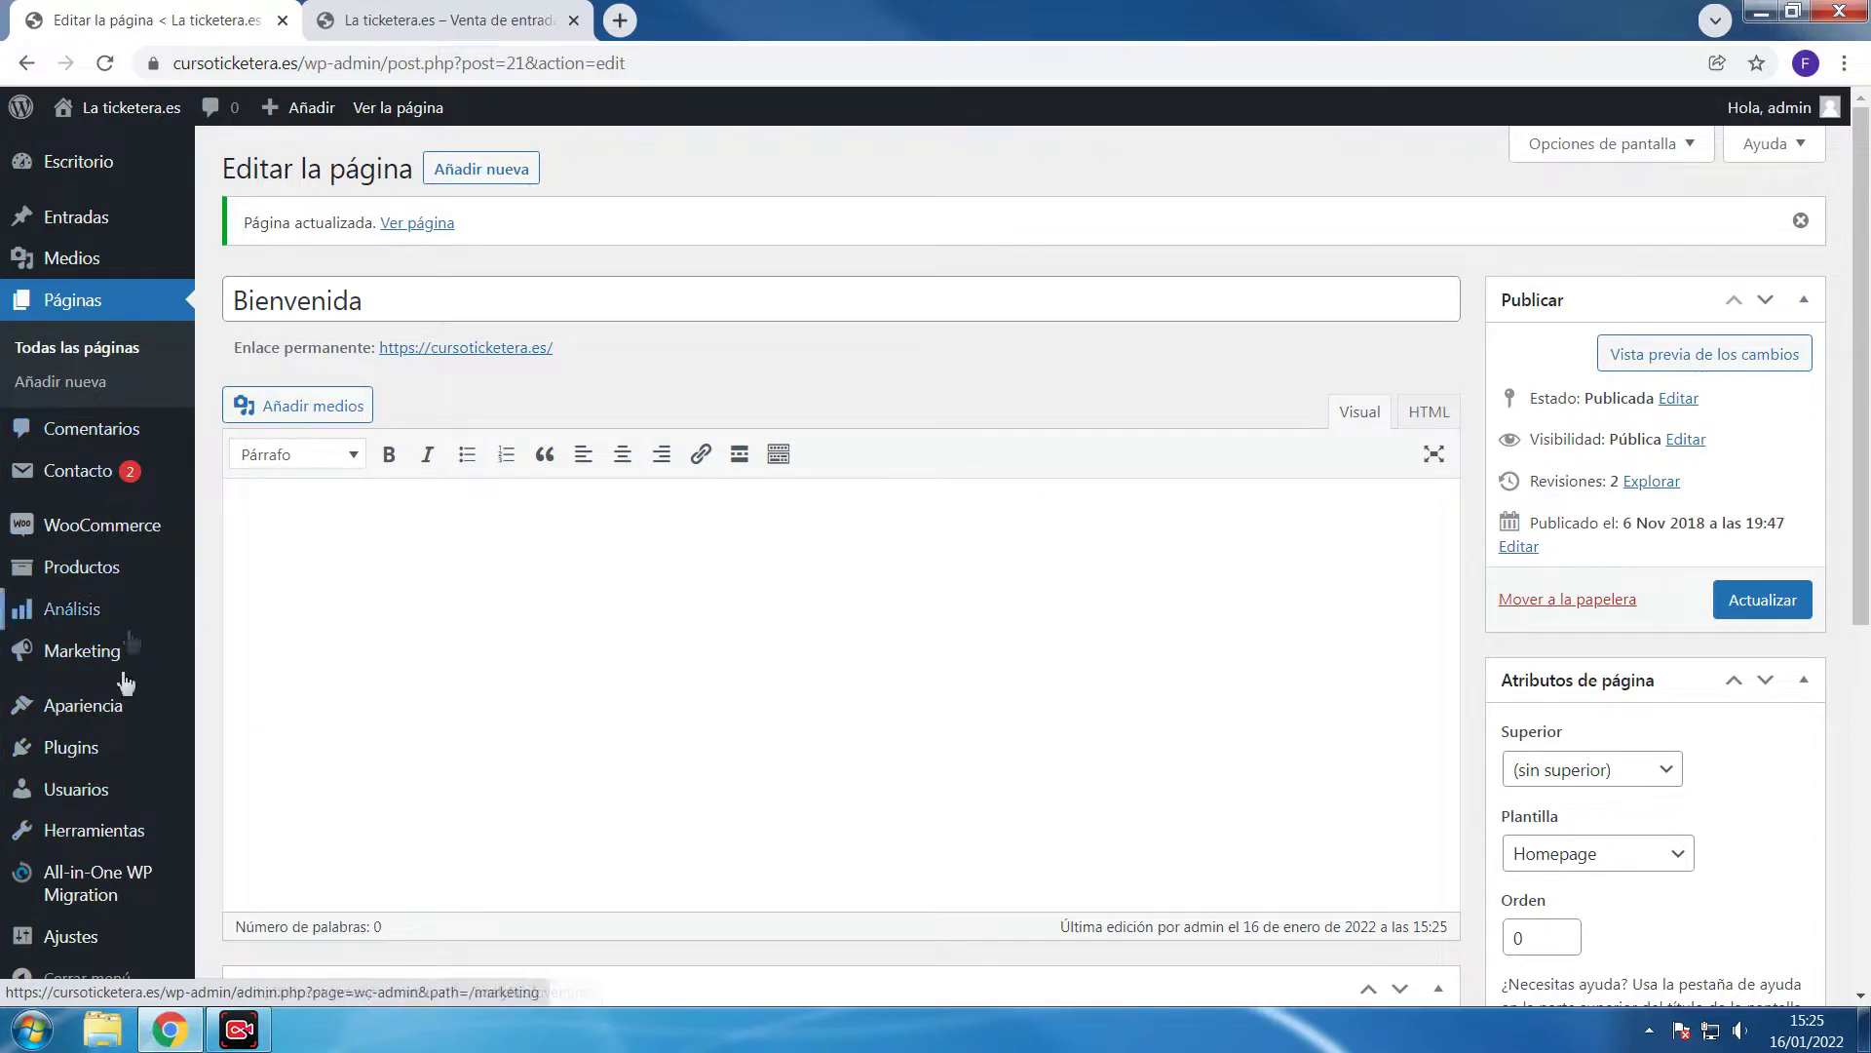
mouse_move(106, 733)
scroll(105, 733, "down", 3)
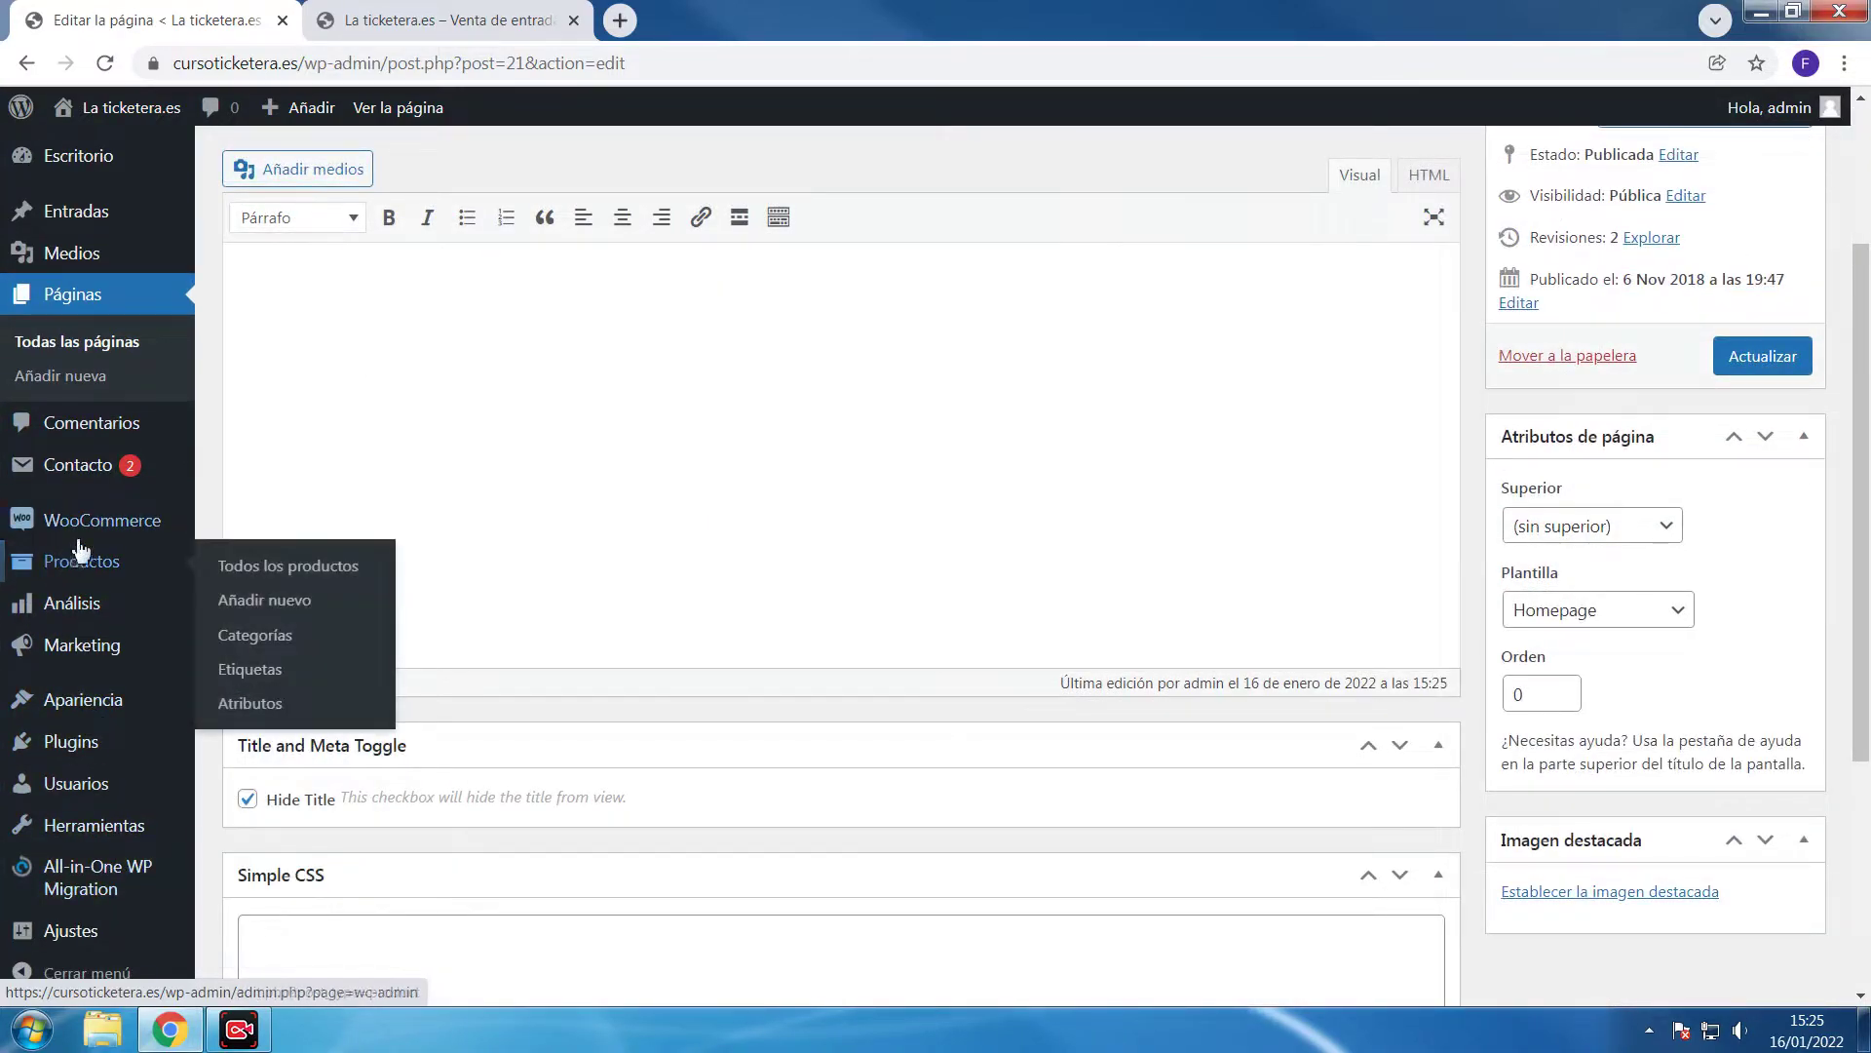
mouse_move(92, 721)
mouse_move(159, 751)
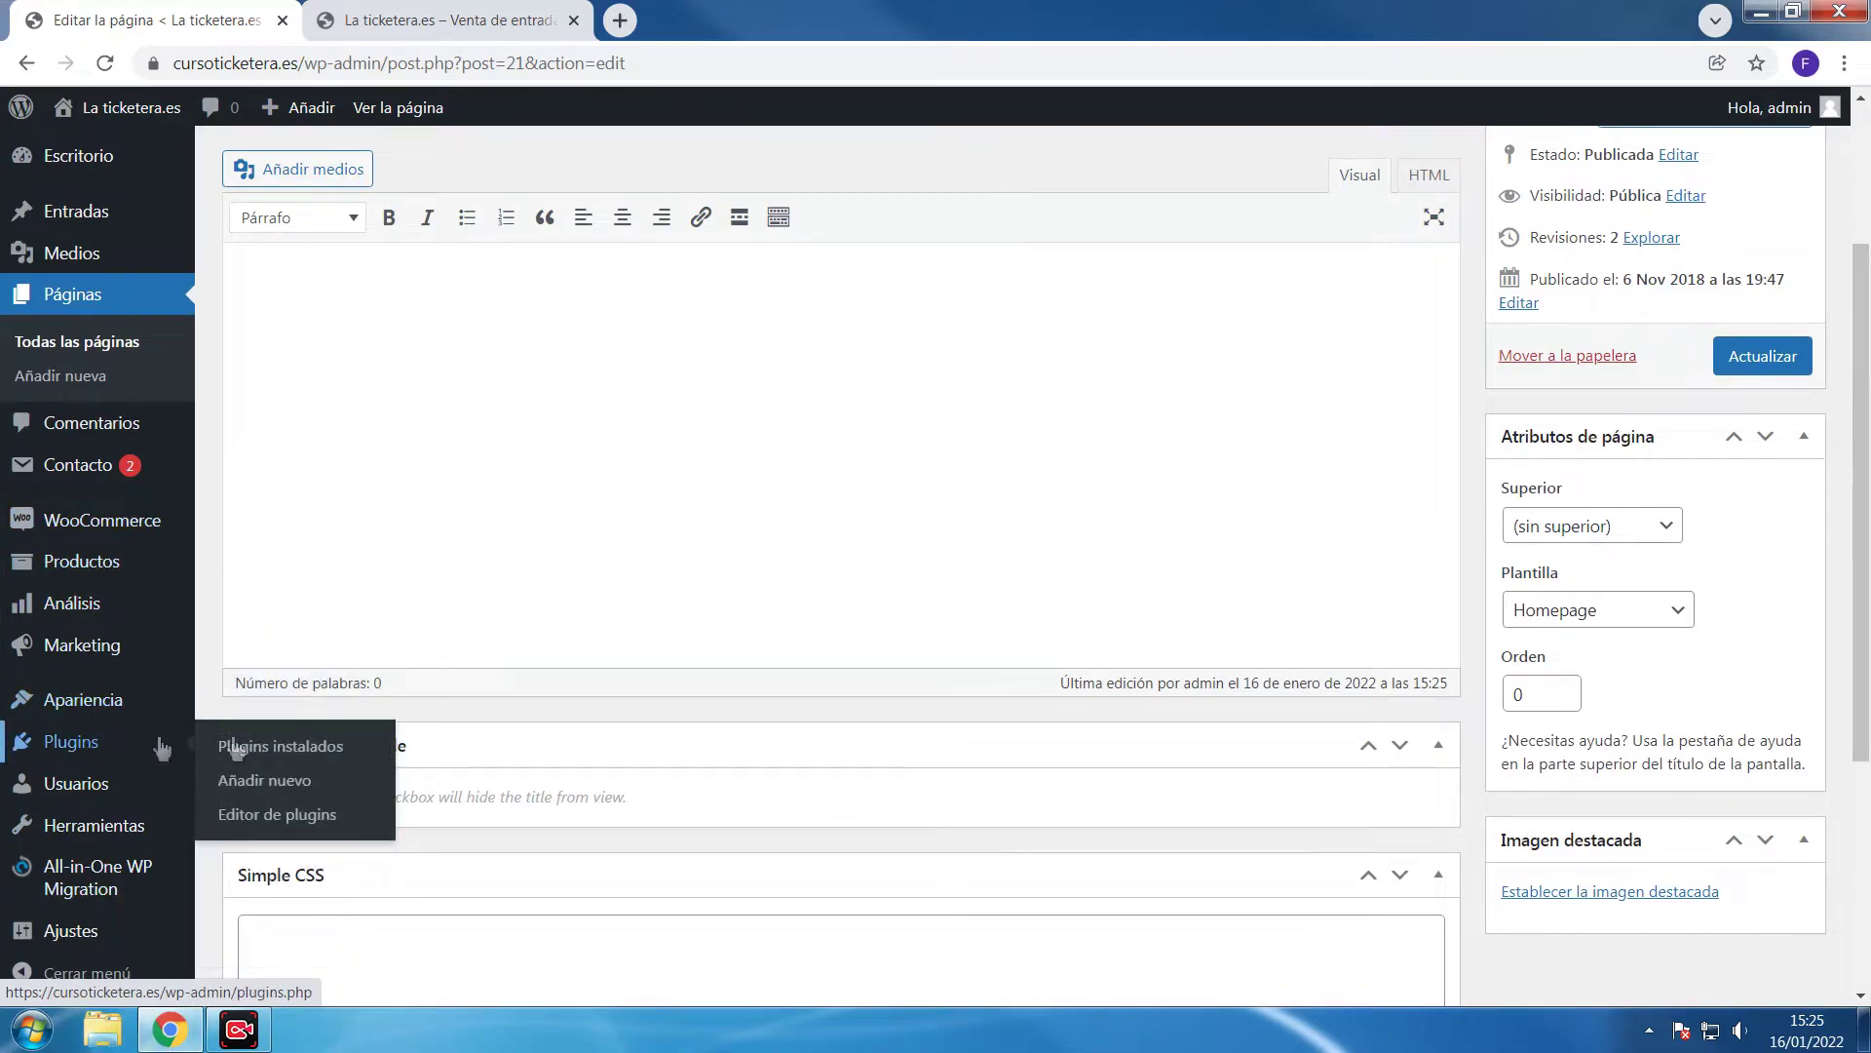
left_click(293, 780)
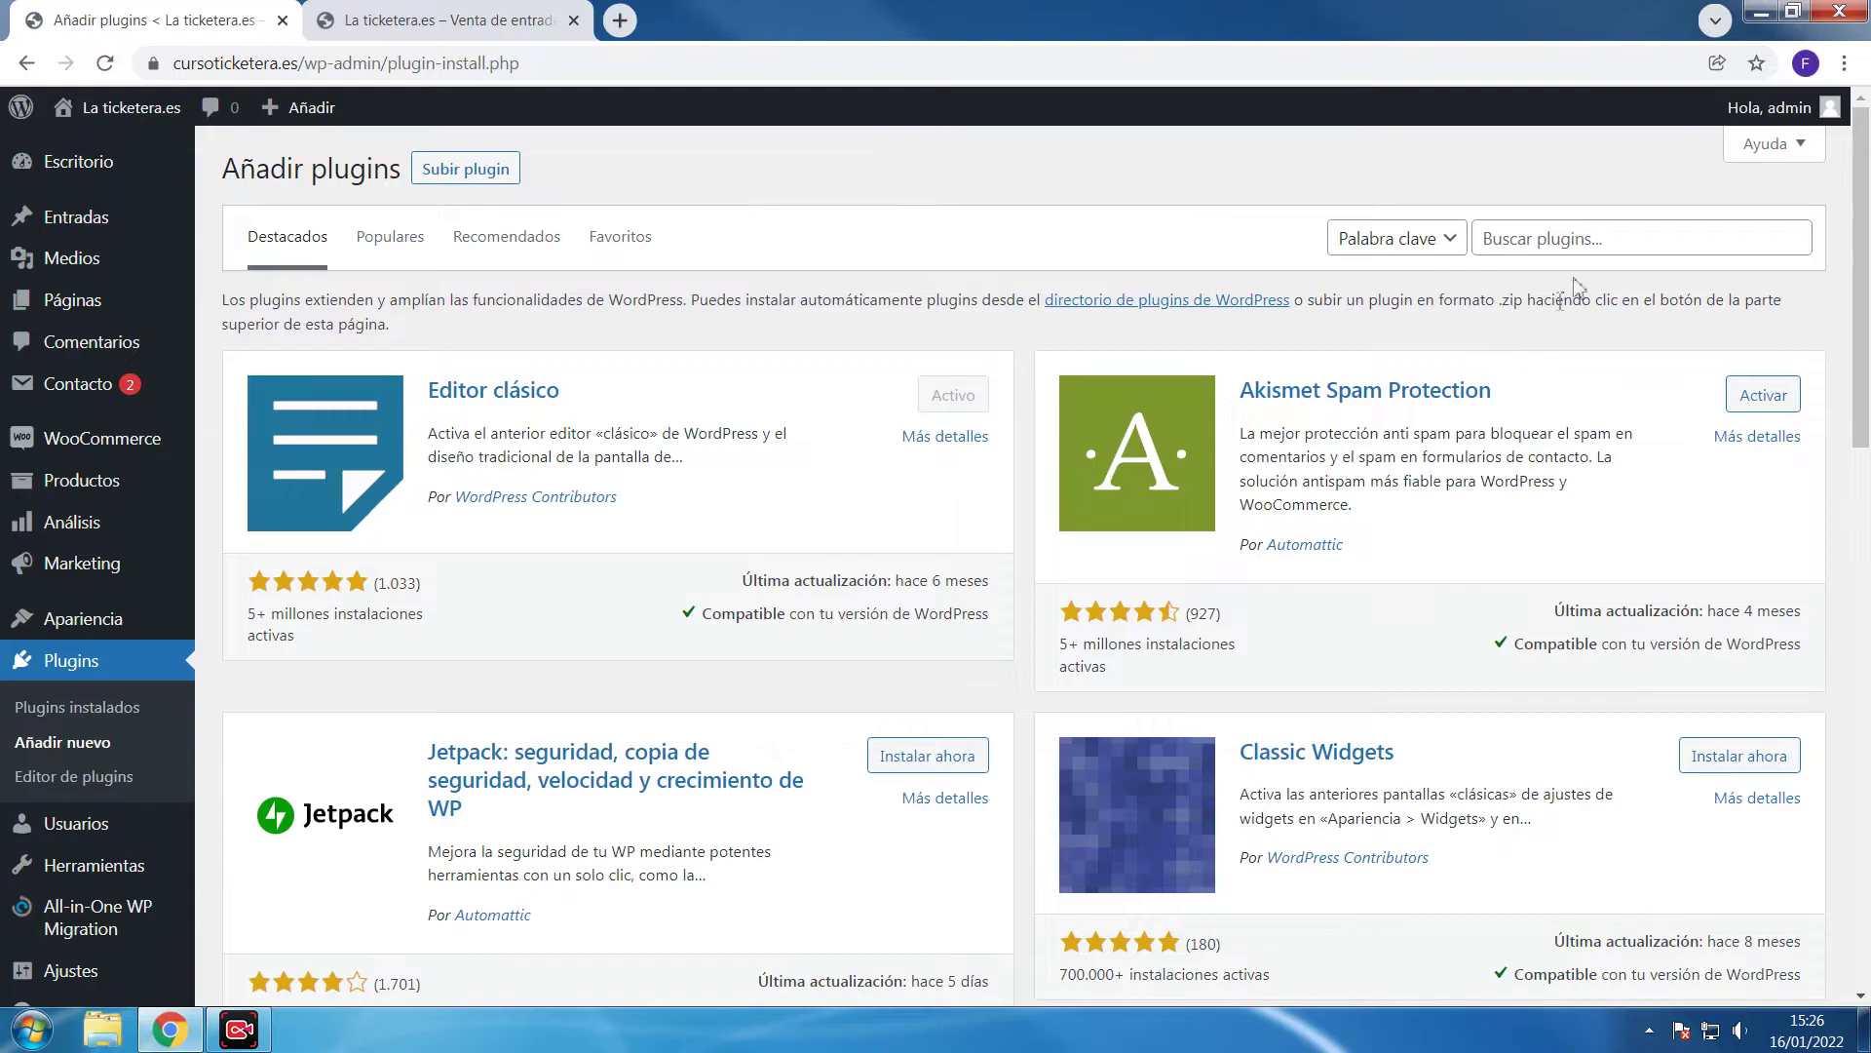
Search 'disable woocommerce bloat', then install and activate the Disable WooCommerce Bloat plugin
left_click(1581, 241)
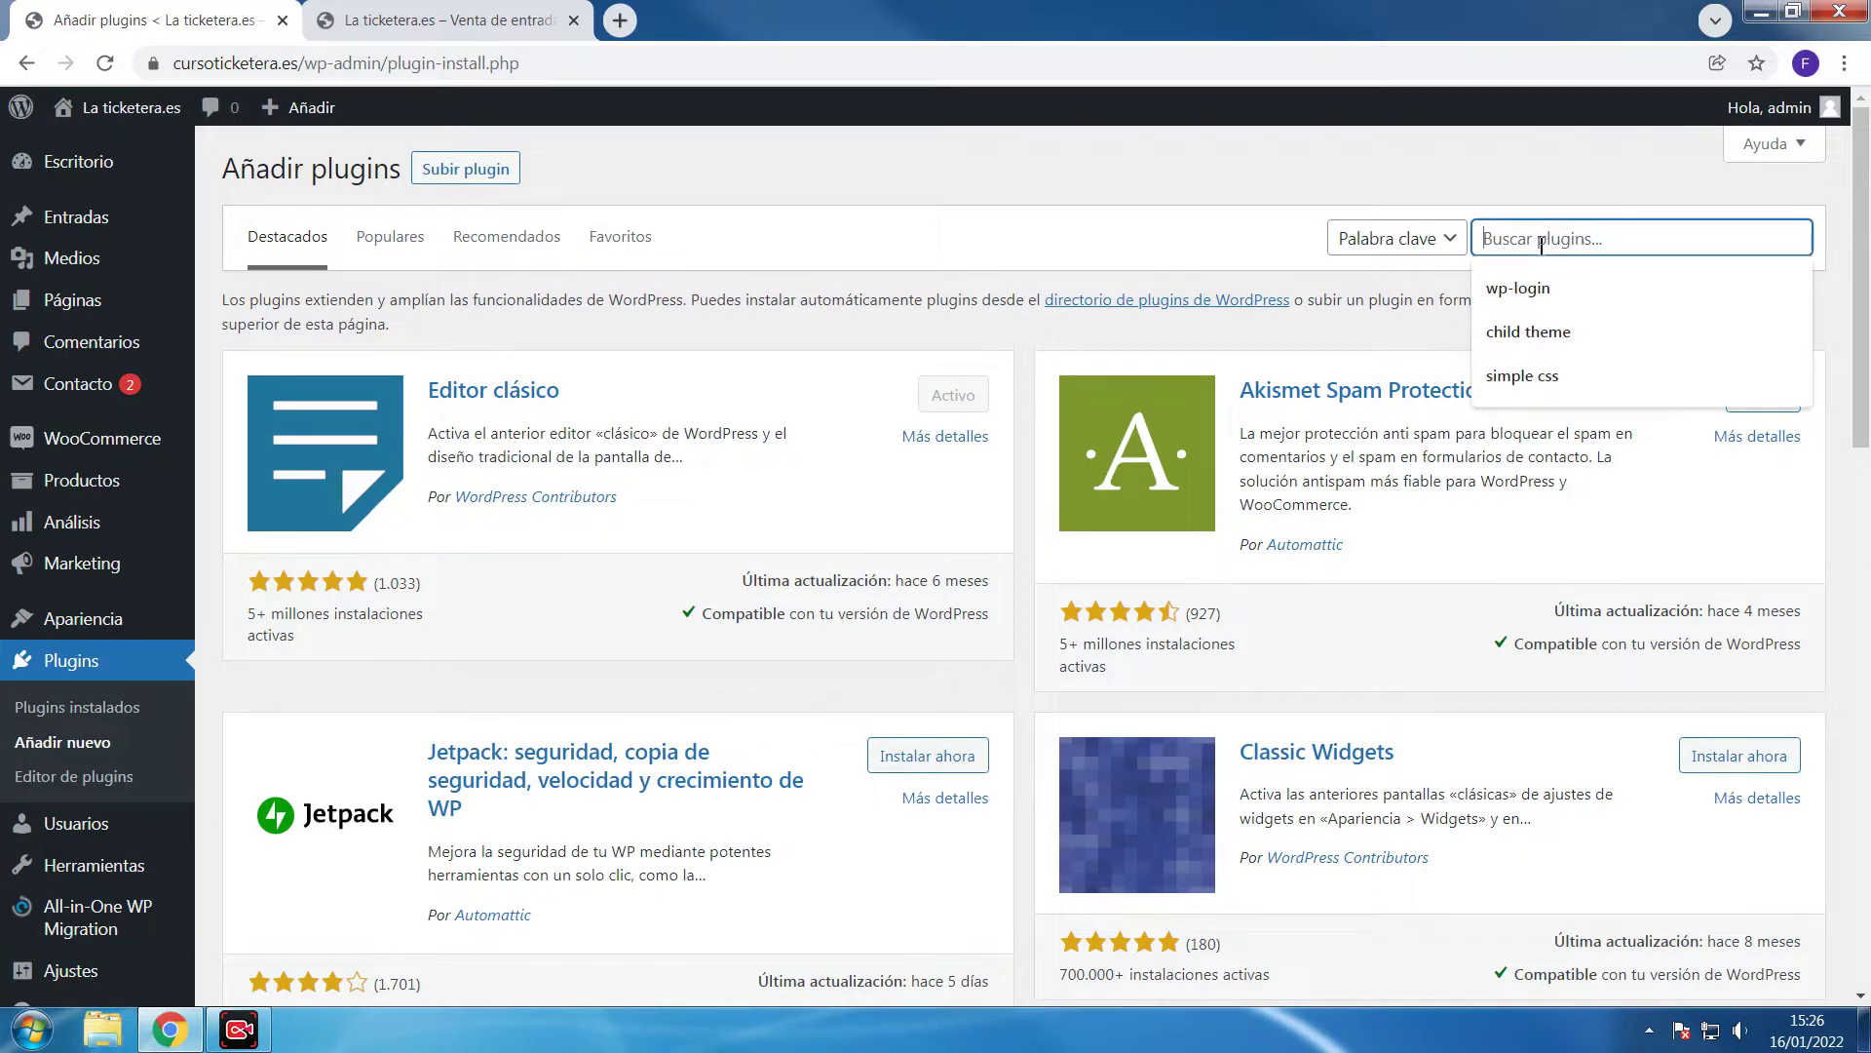
type("d")
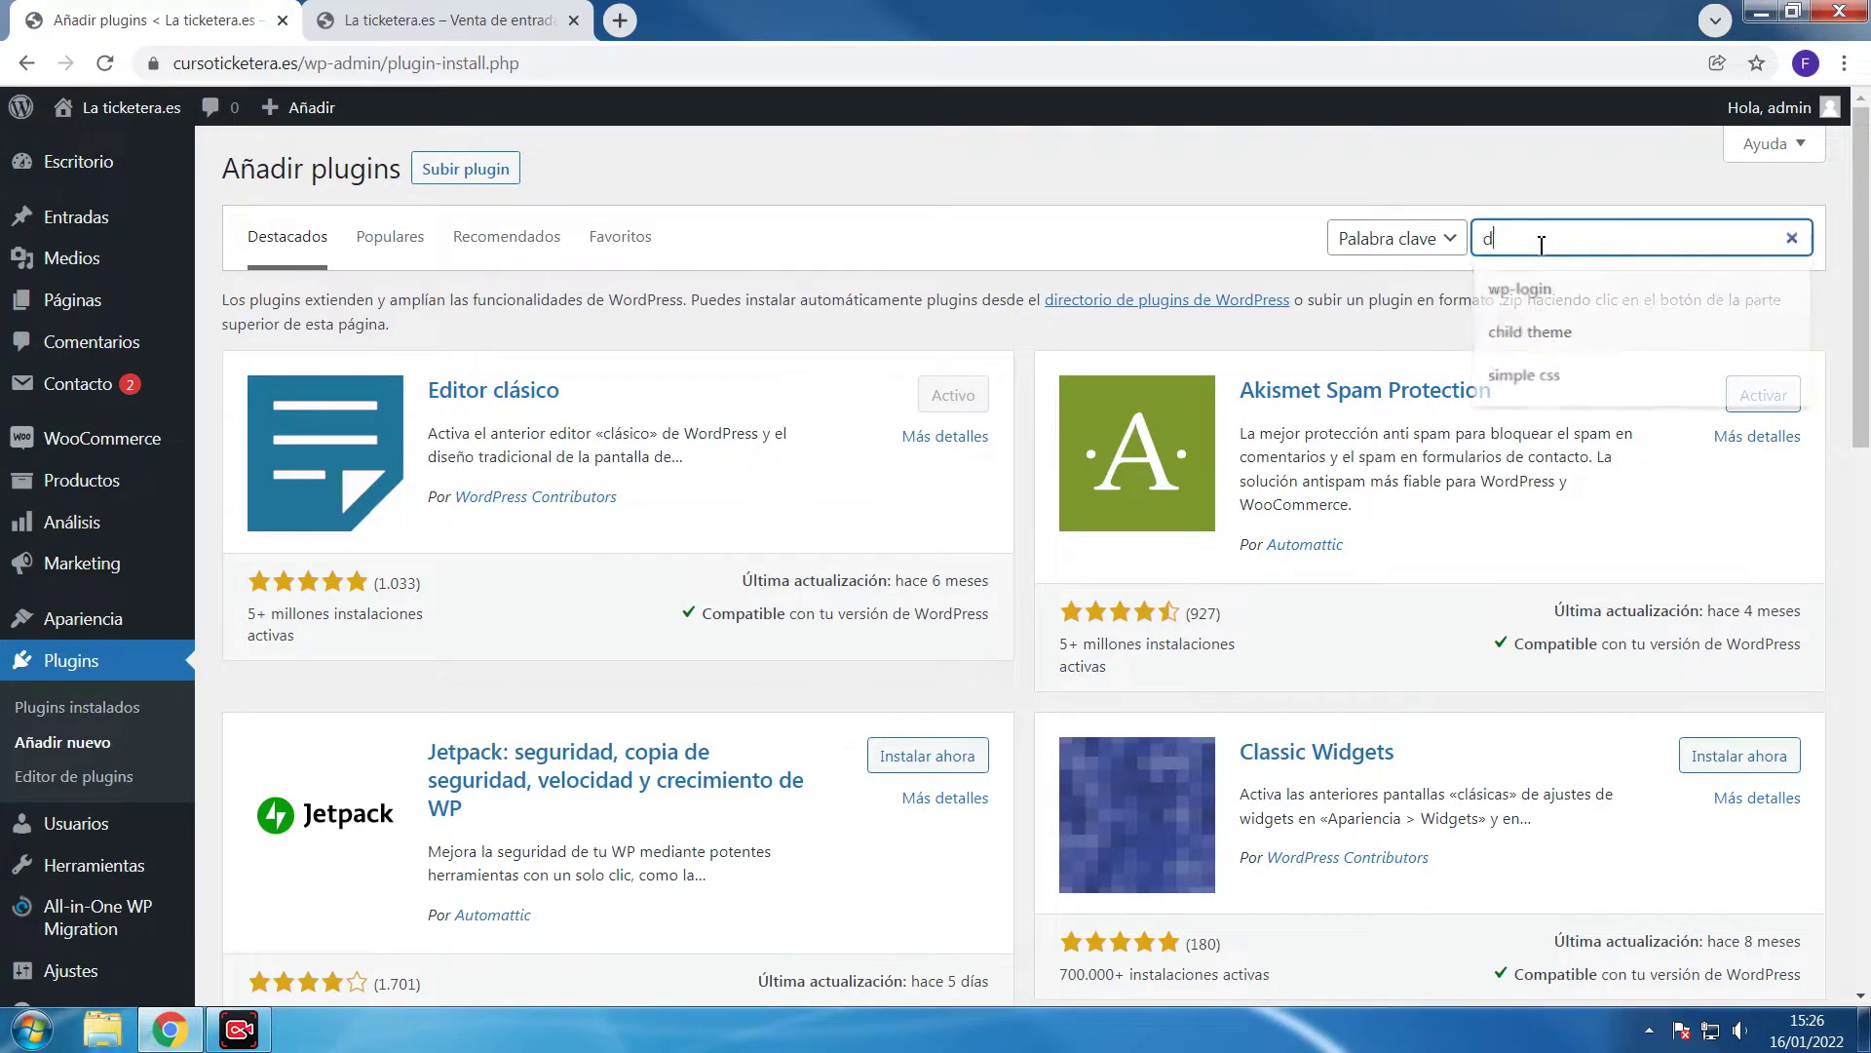
type("isable woo")
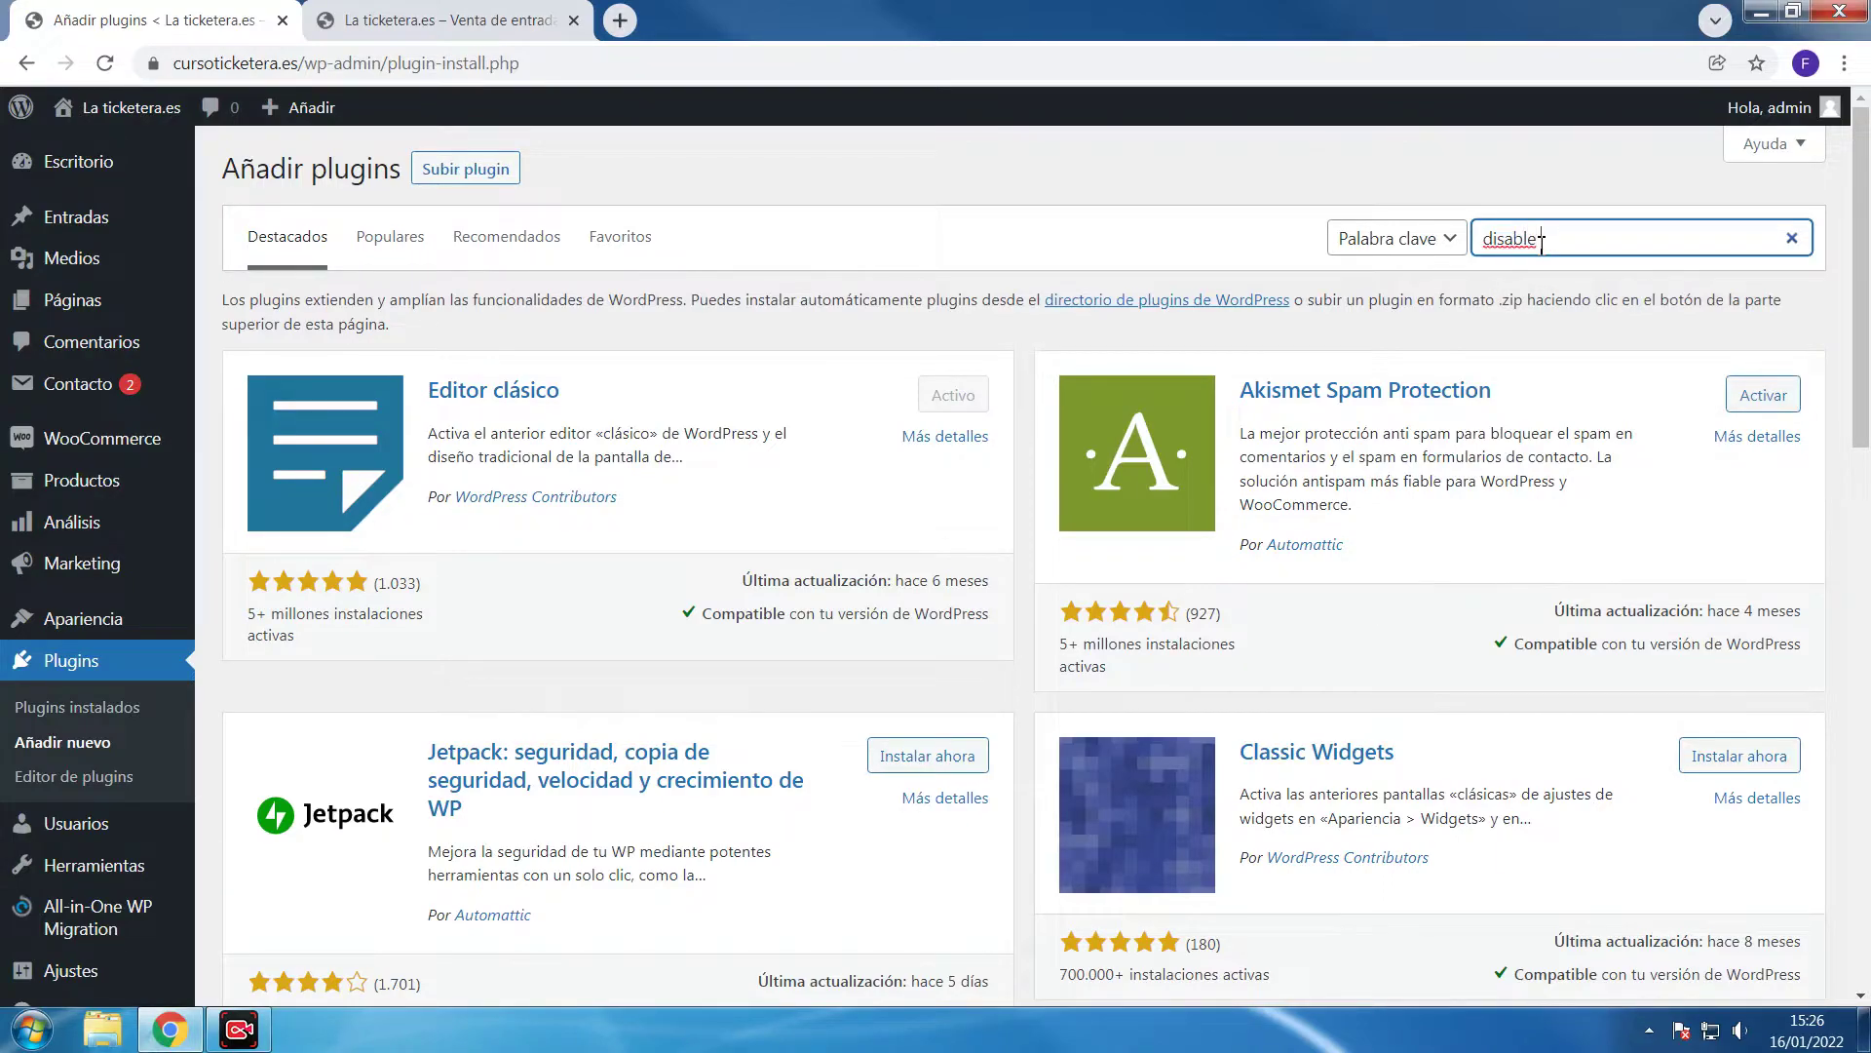
type("commerce")
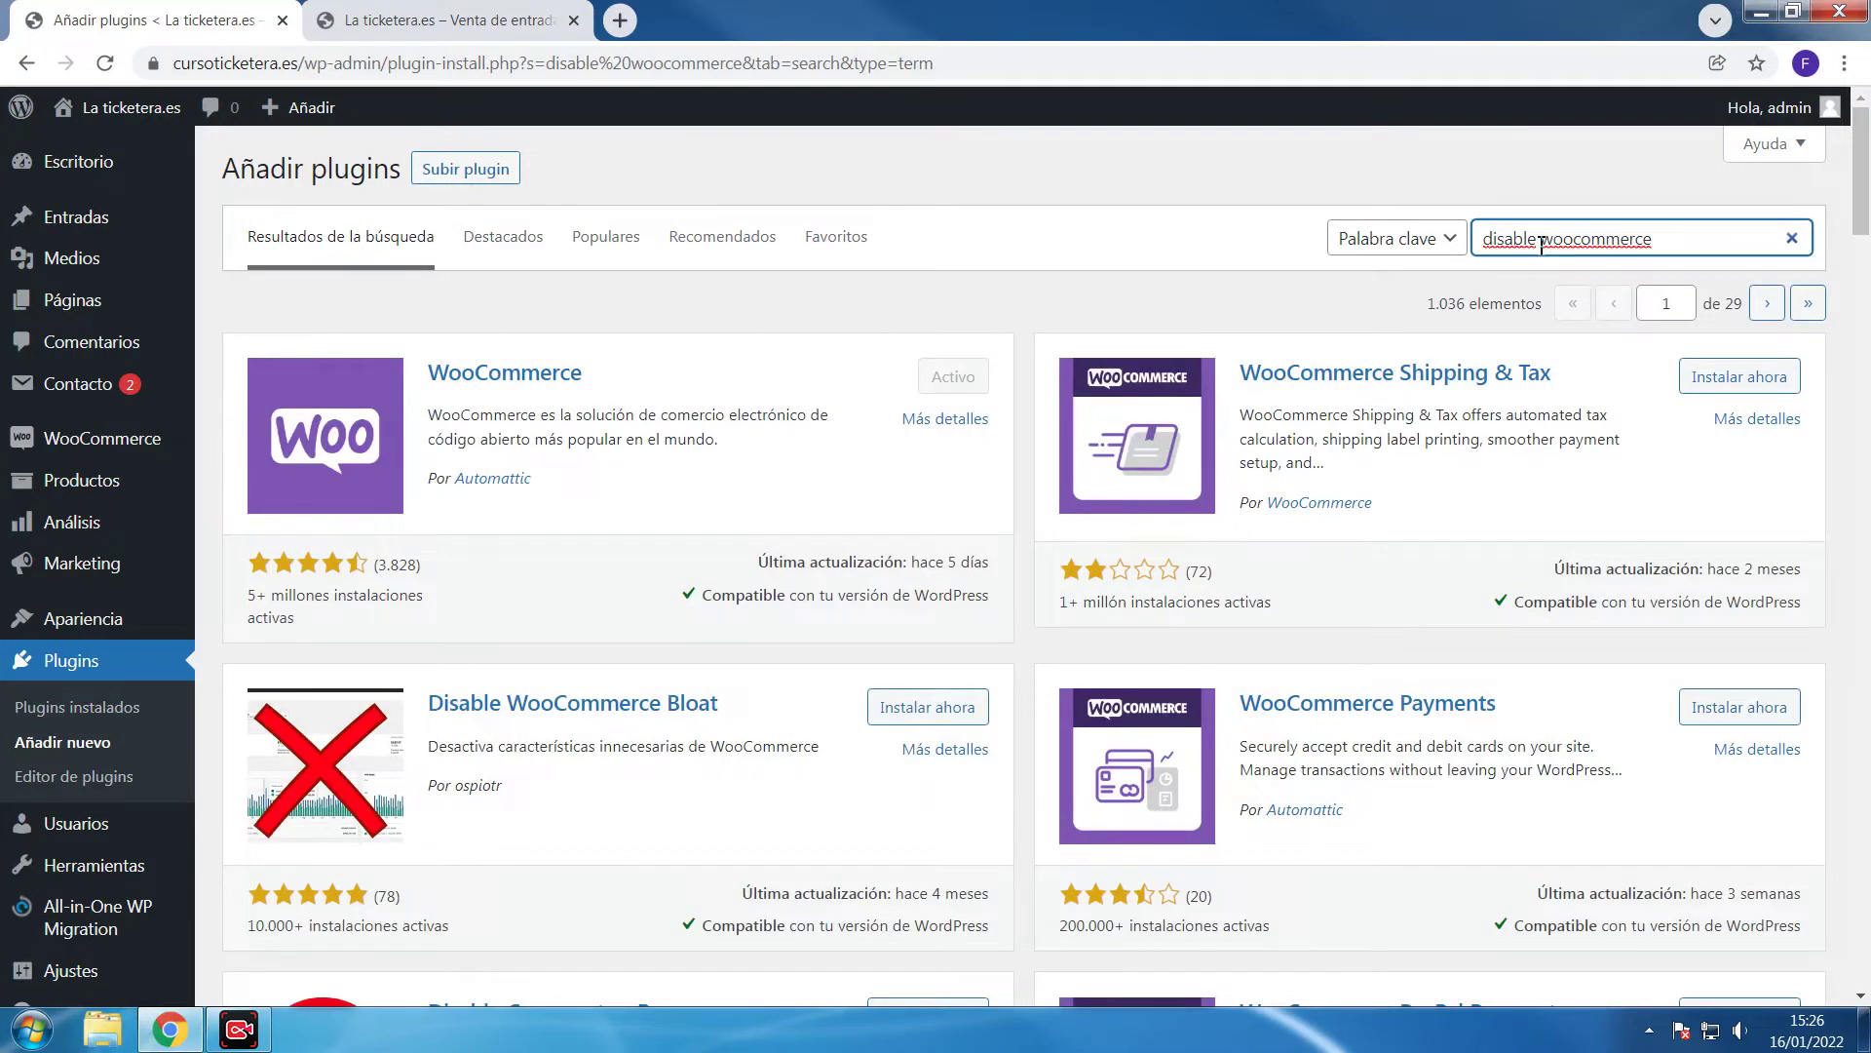
type("bloat")
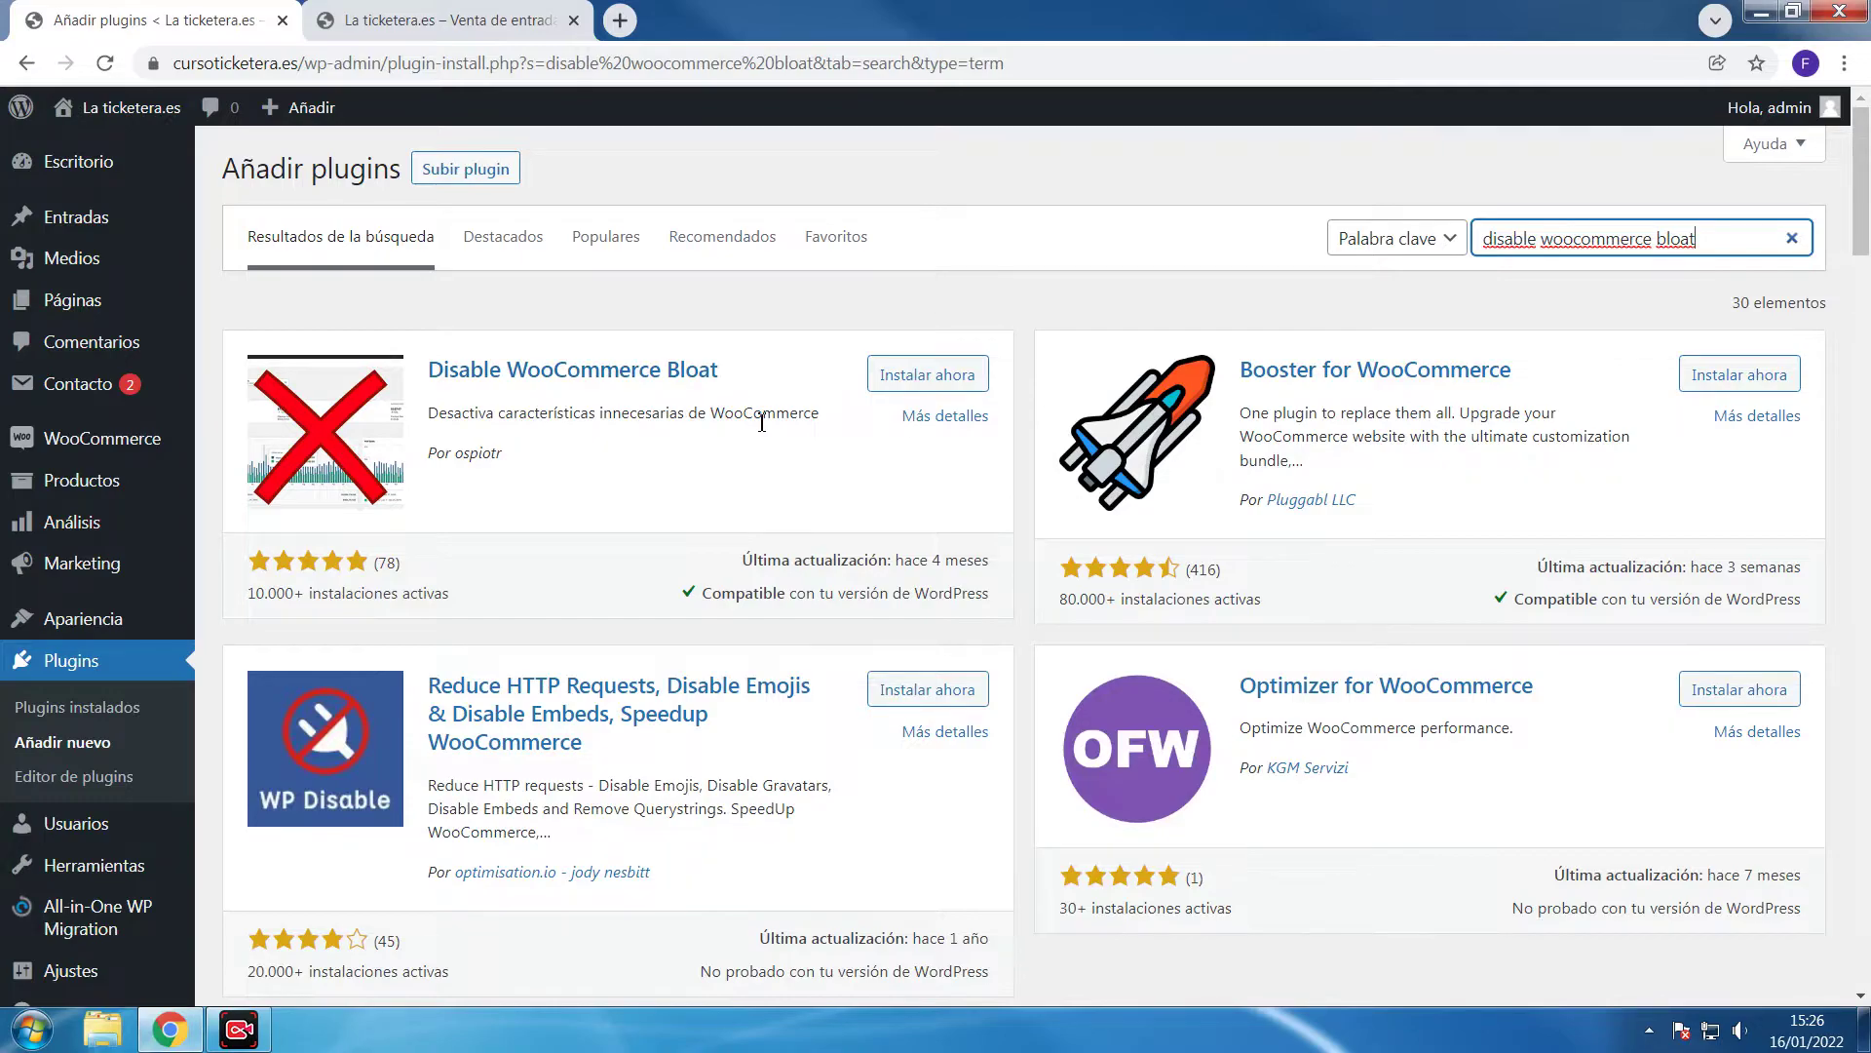
left_click(959, 376)
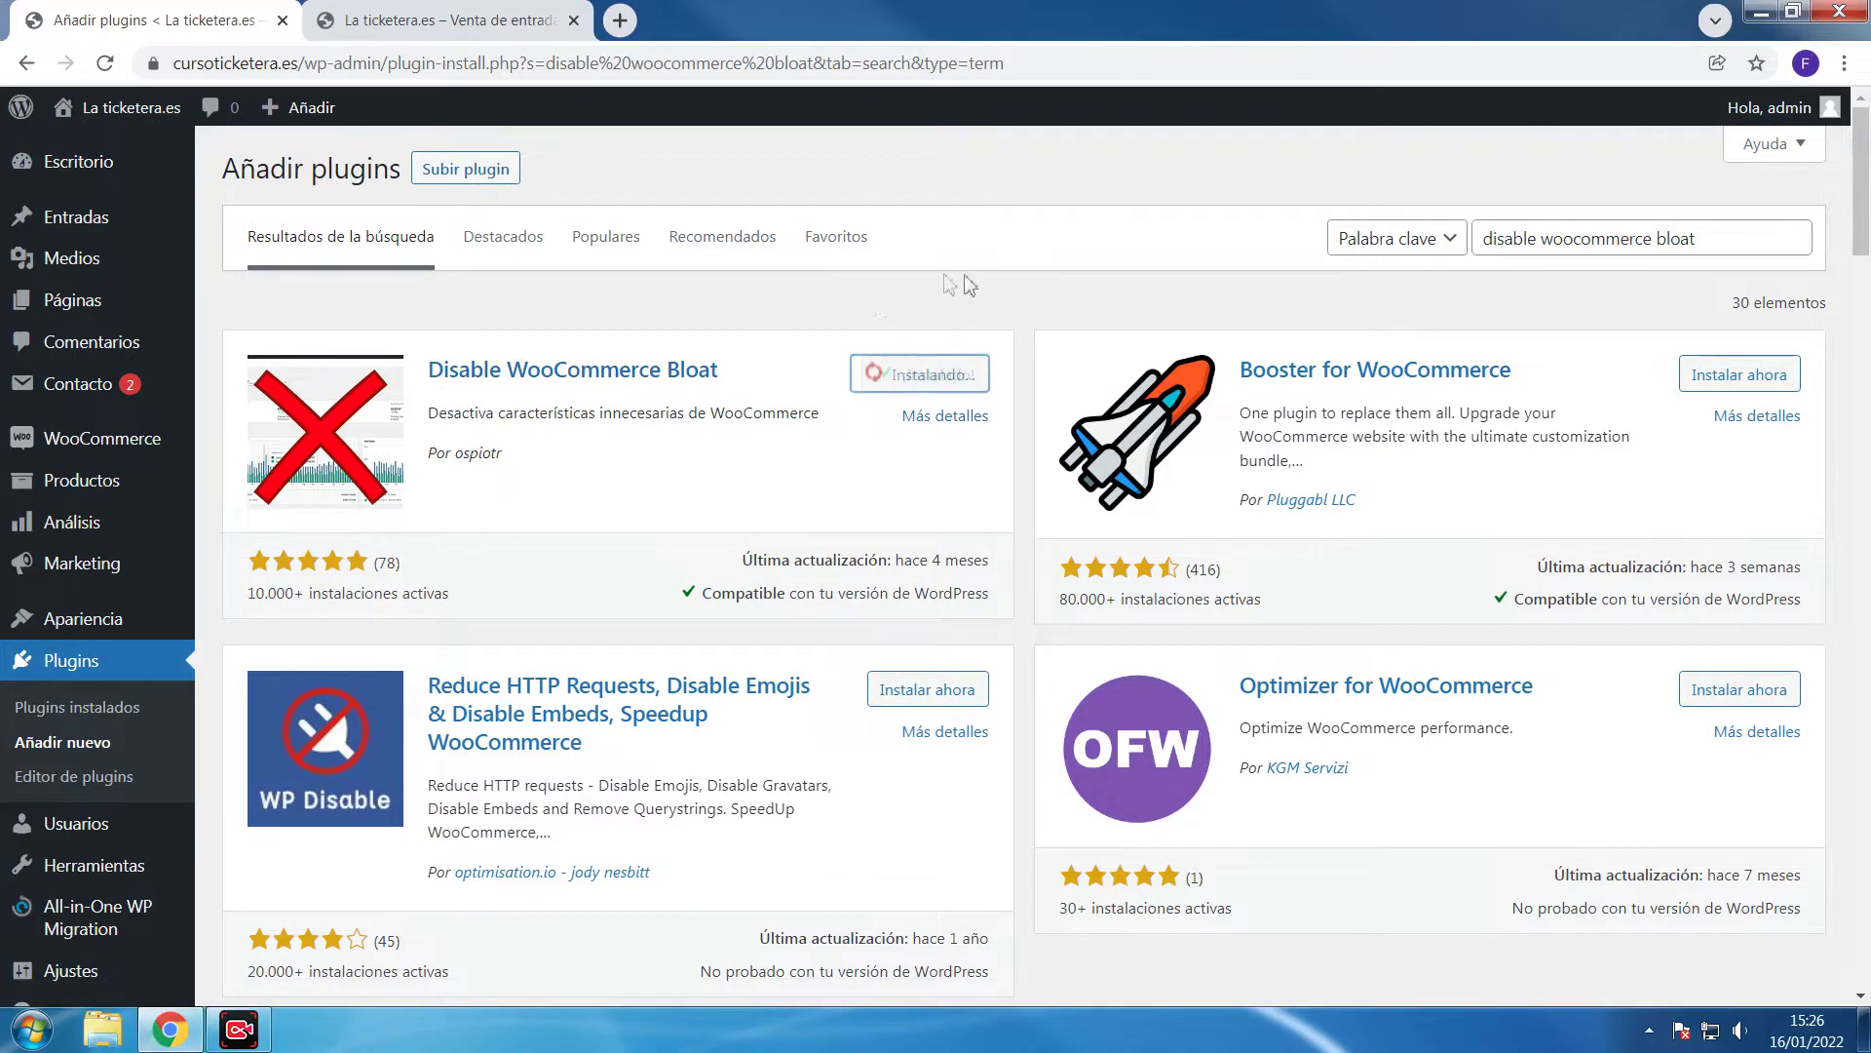
left_click(970, 380)
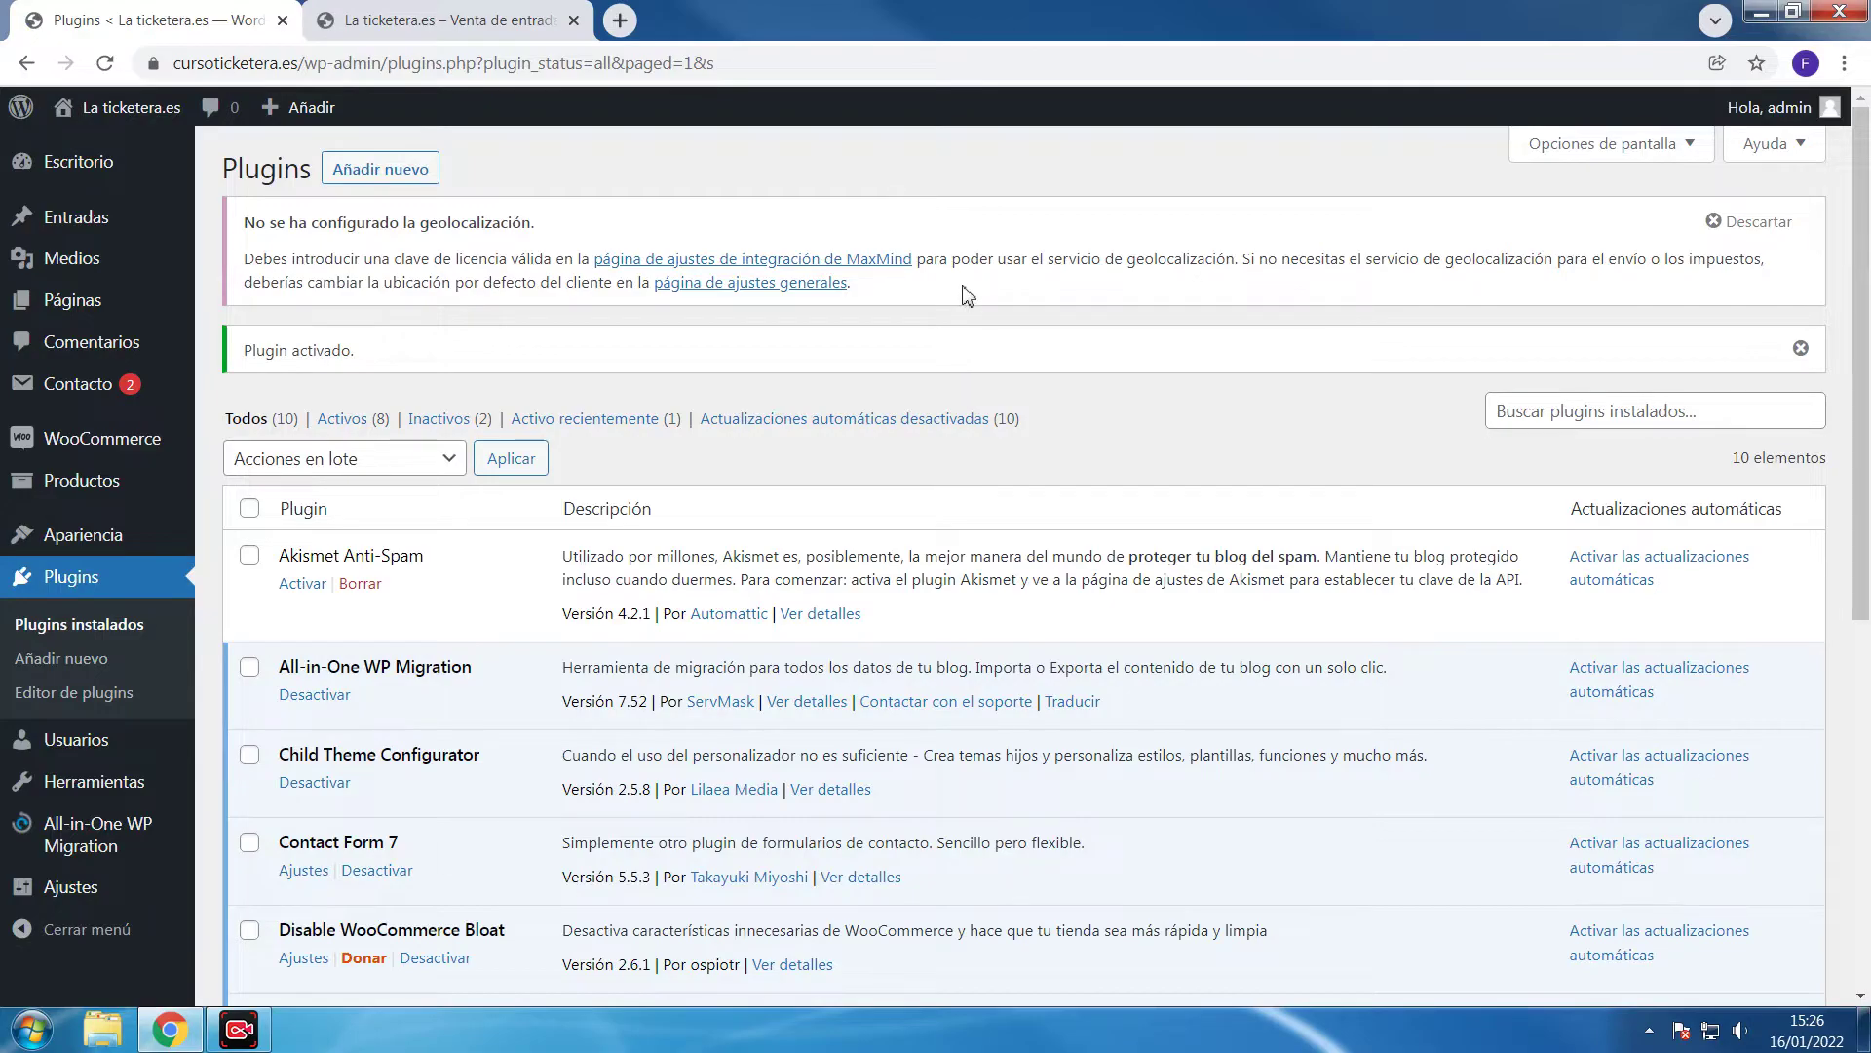
scroll(1009, 360, "down", 3)
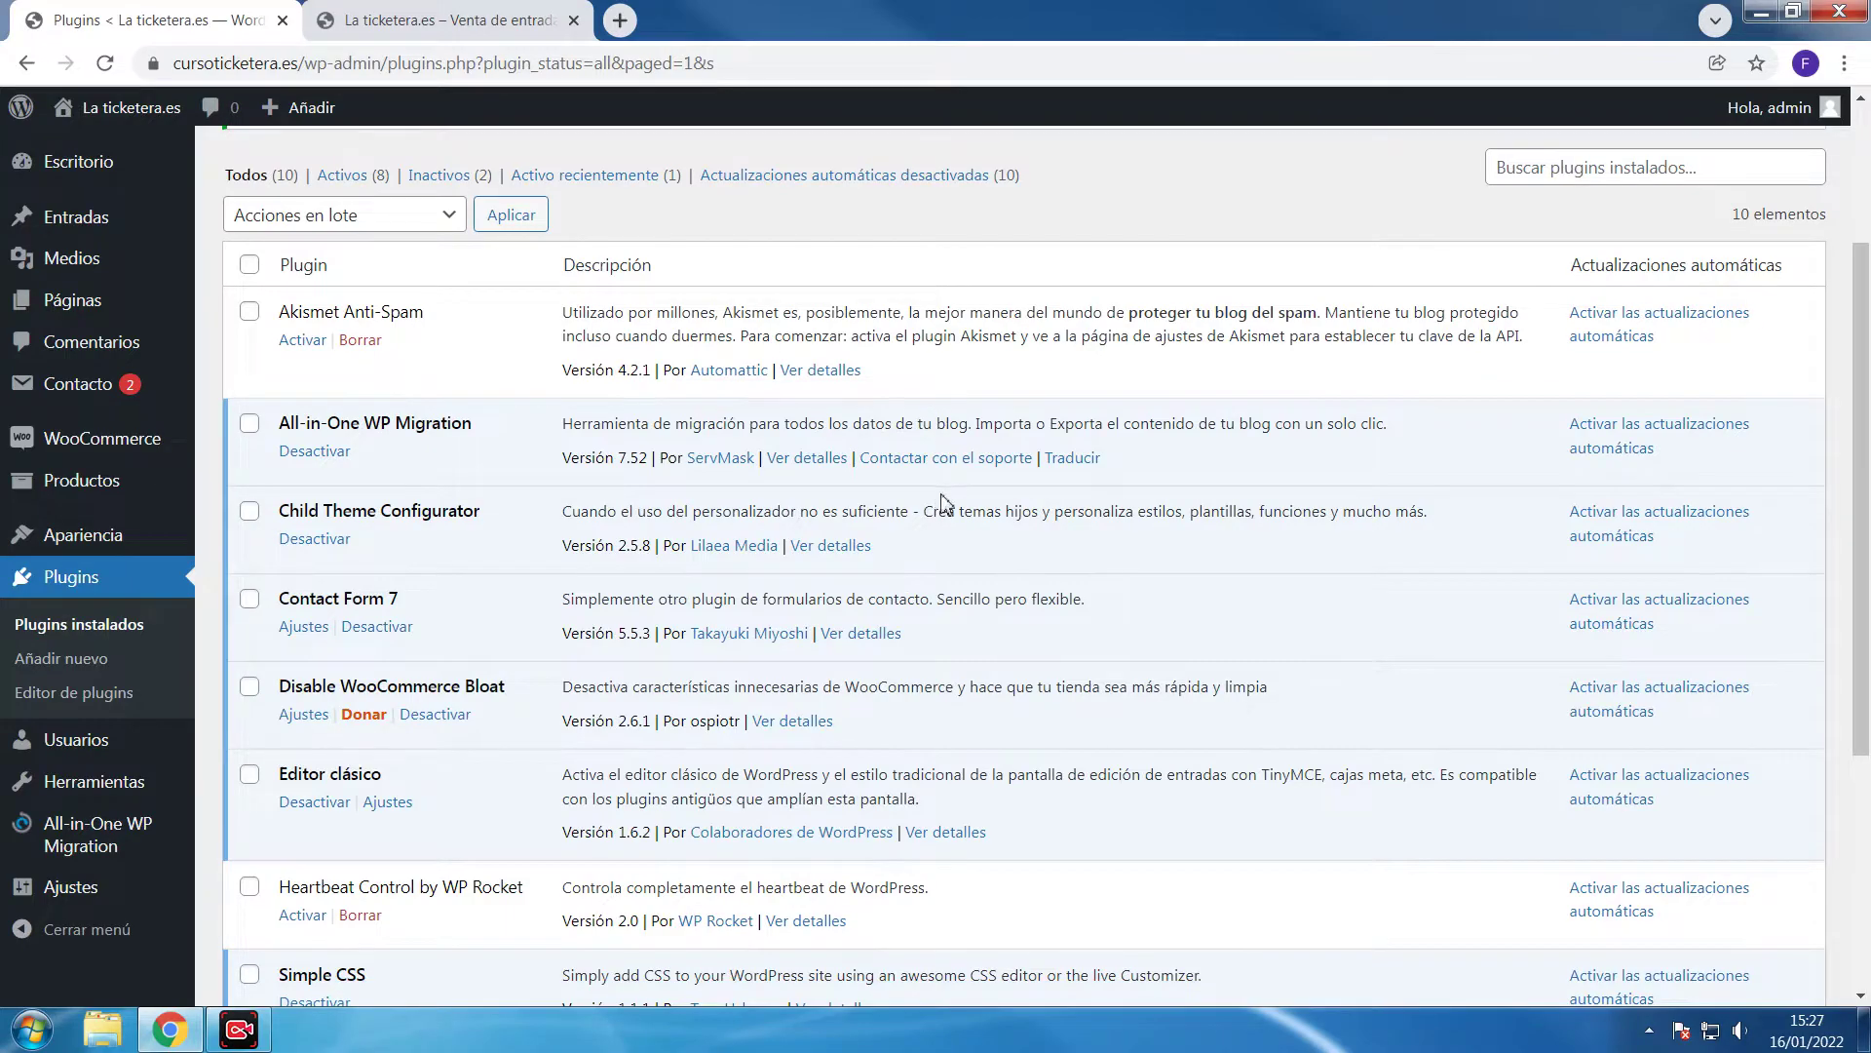
scroll(940, 502, "up", 3)
left_click(516, 23)
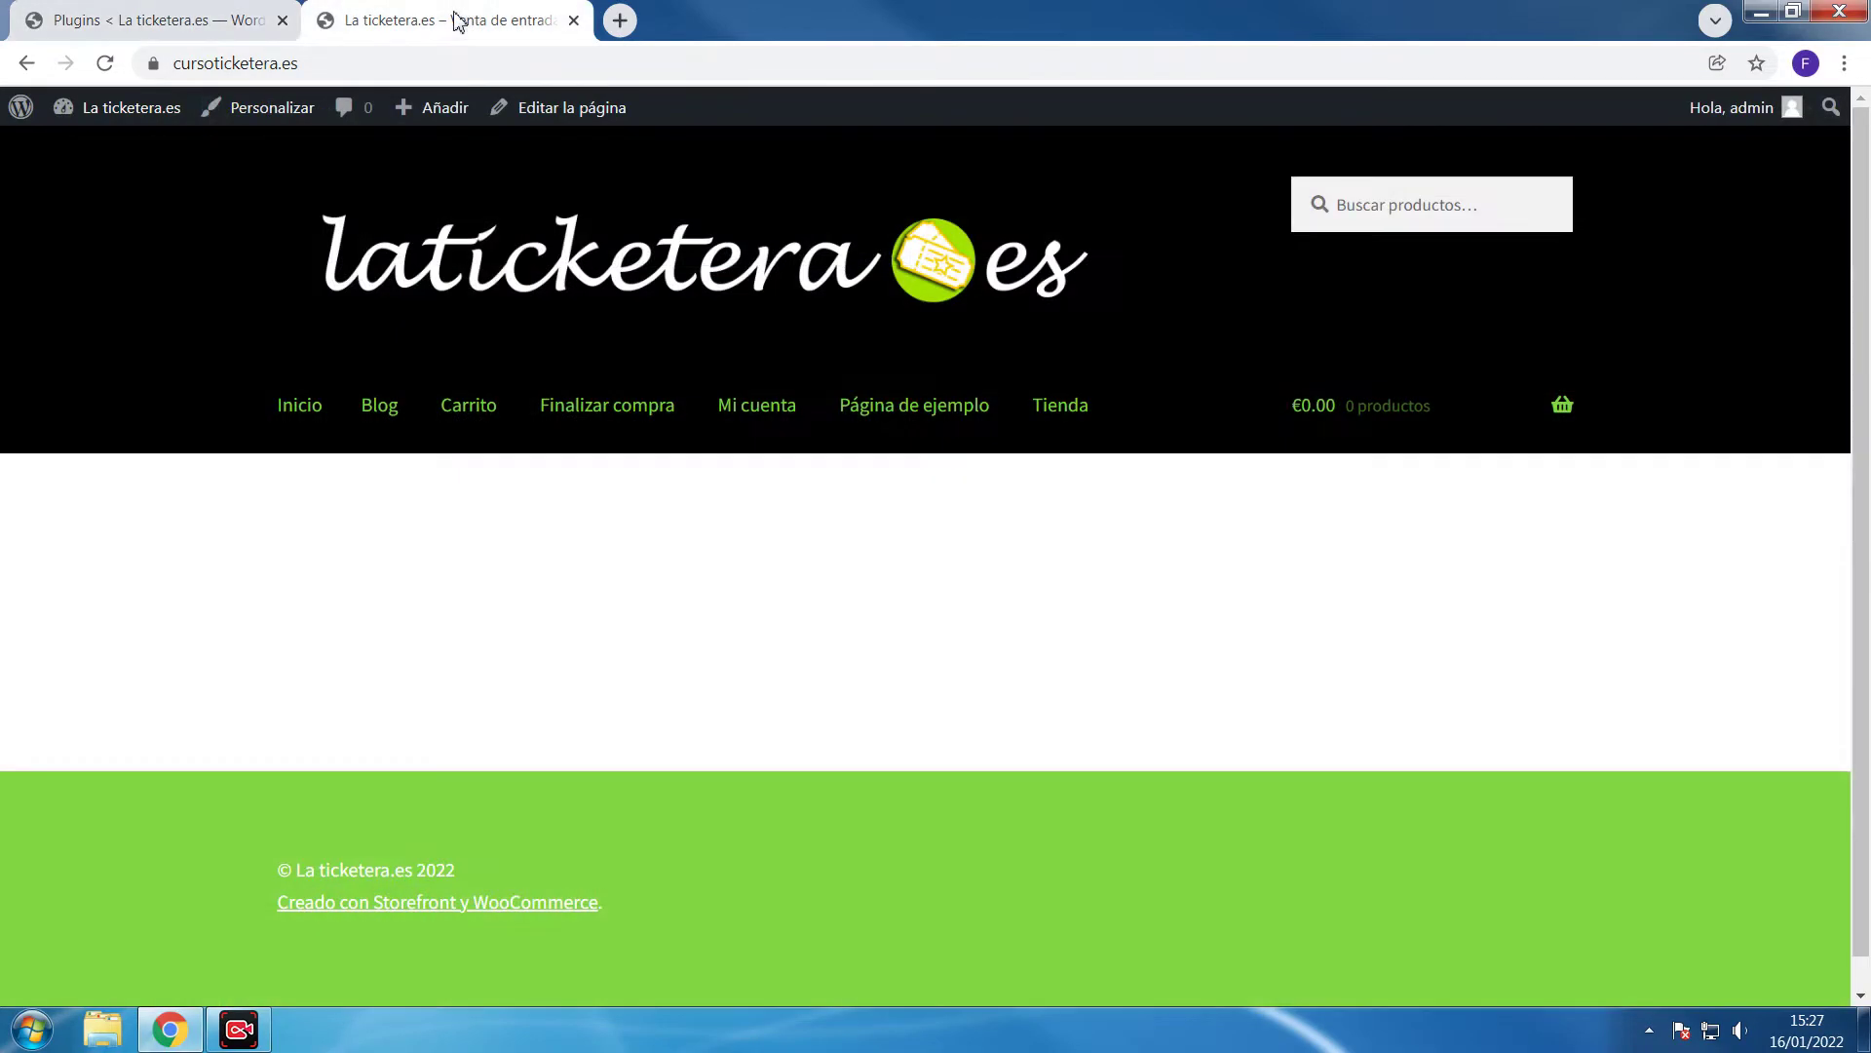
Return to the WordPress admin Plugins list showing 10 installed and 8 active
left_click(454, 60)
left_click(451, 61)
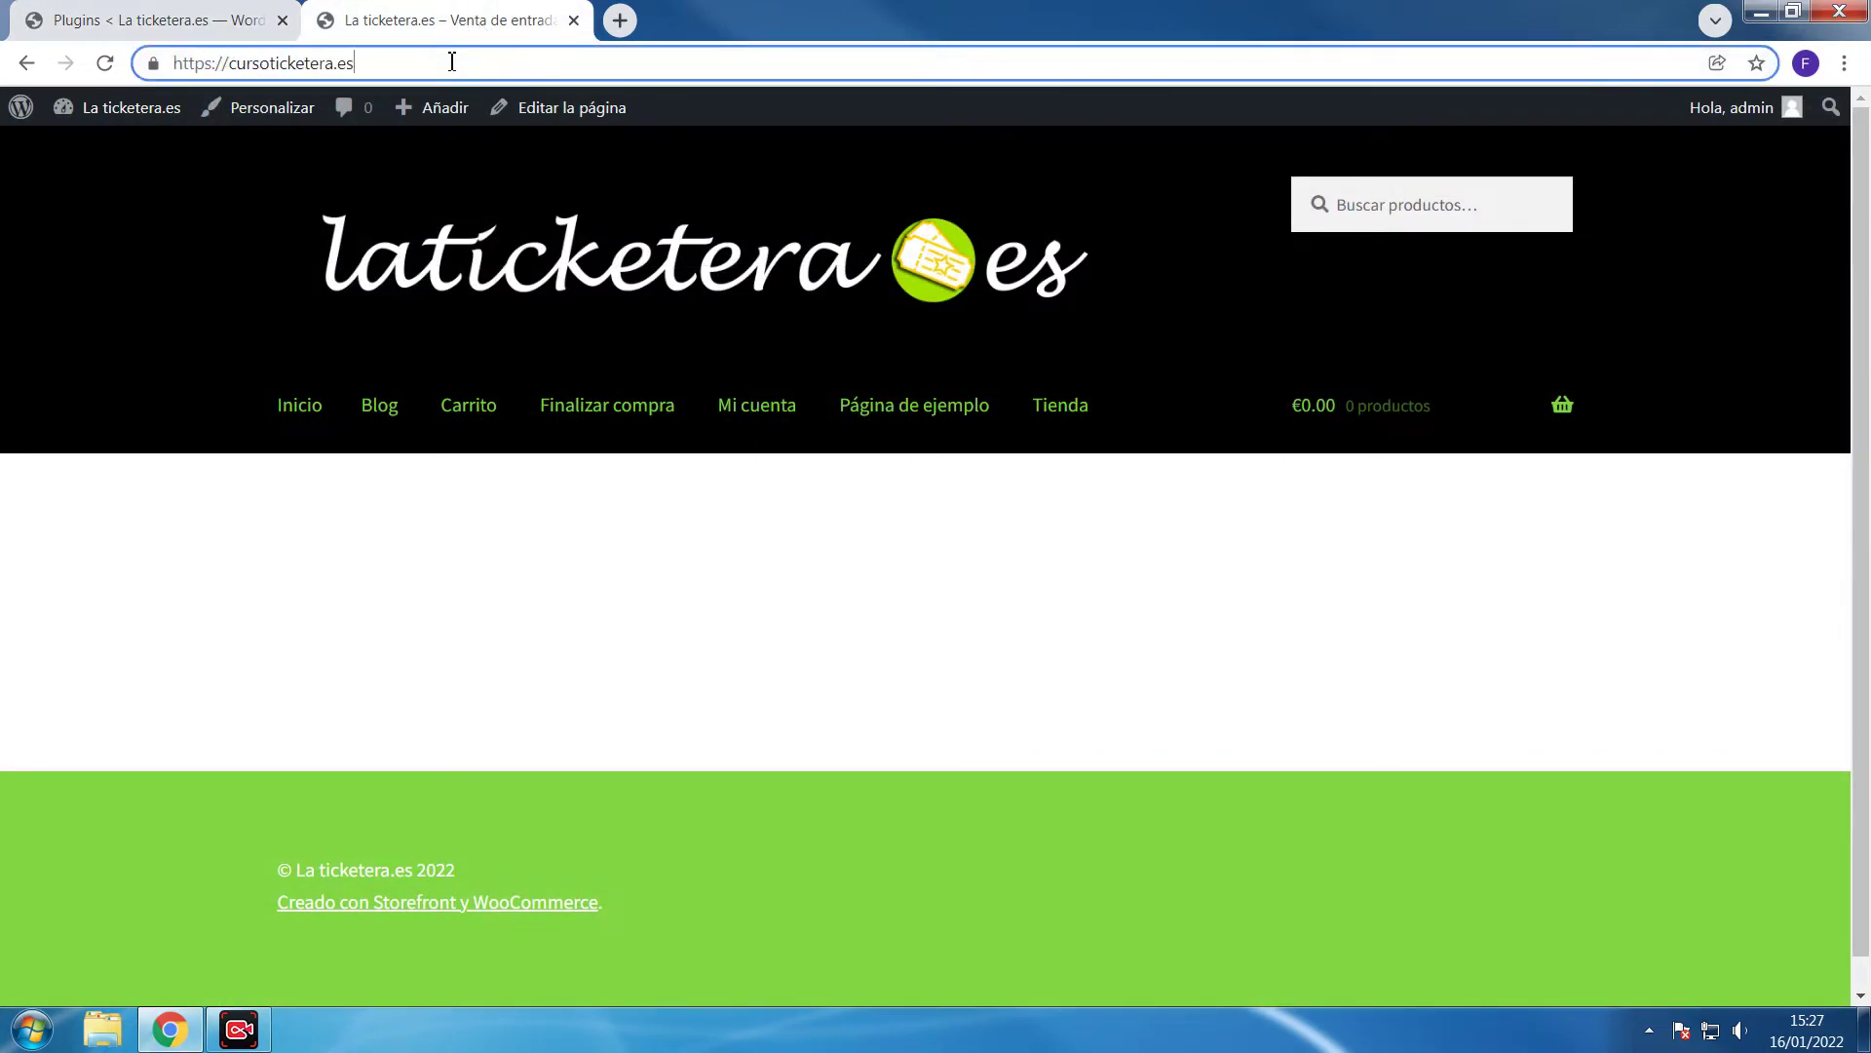
type("/")
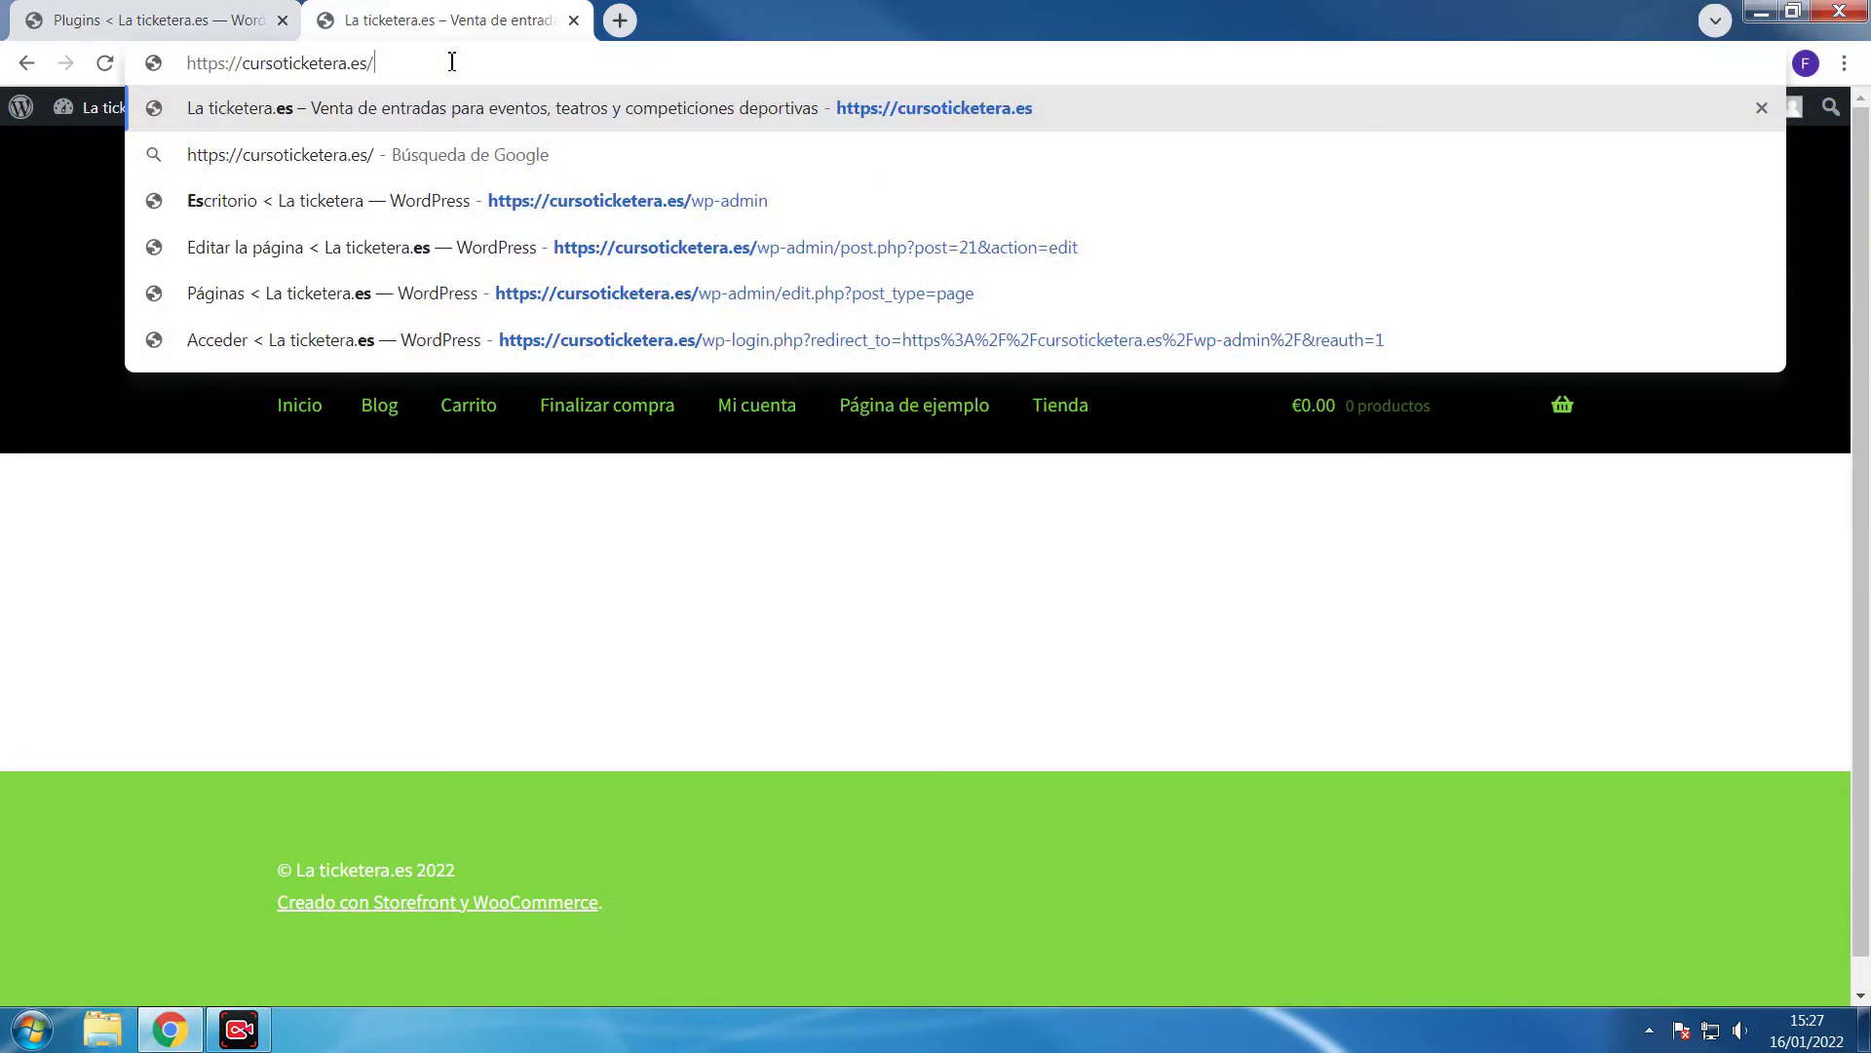
type("wp-adm")
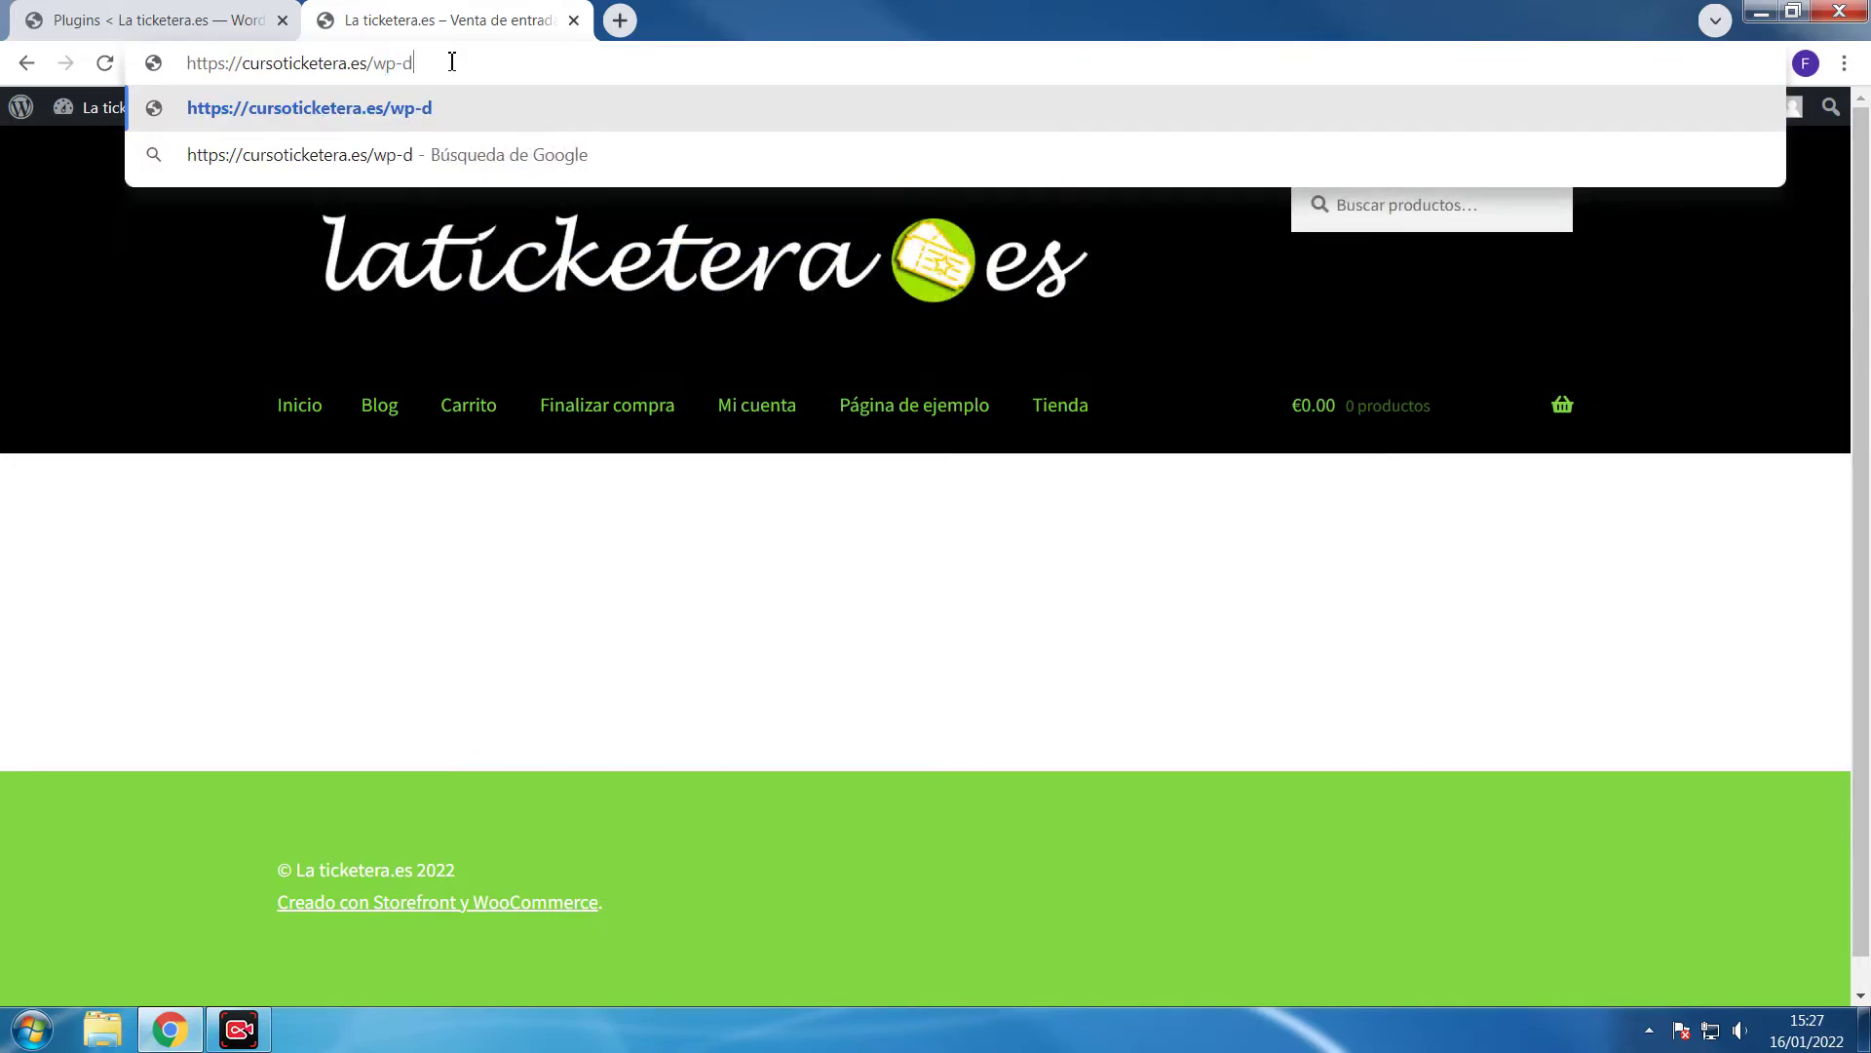
type("in")
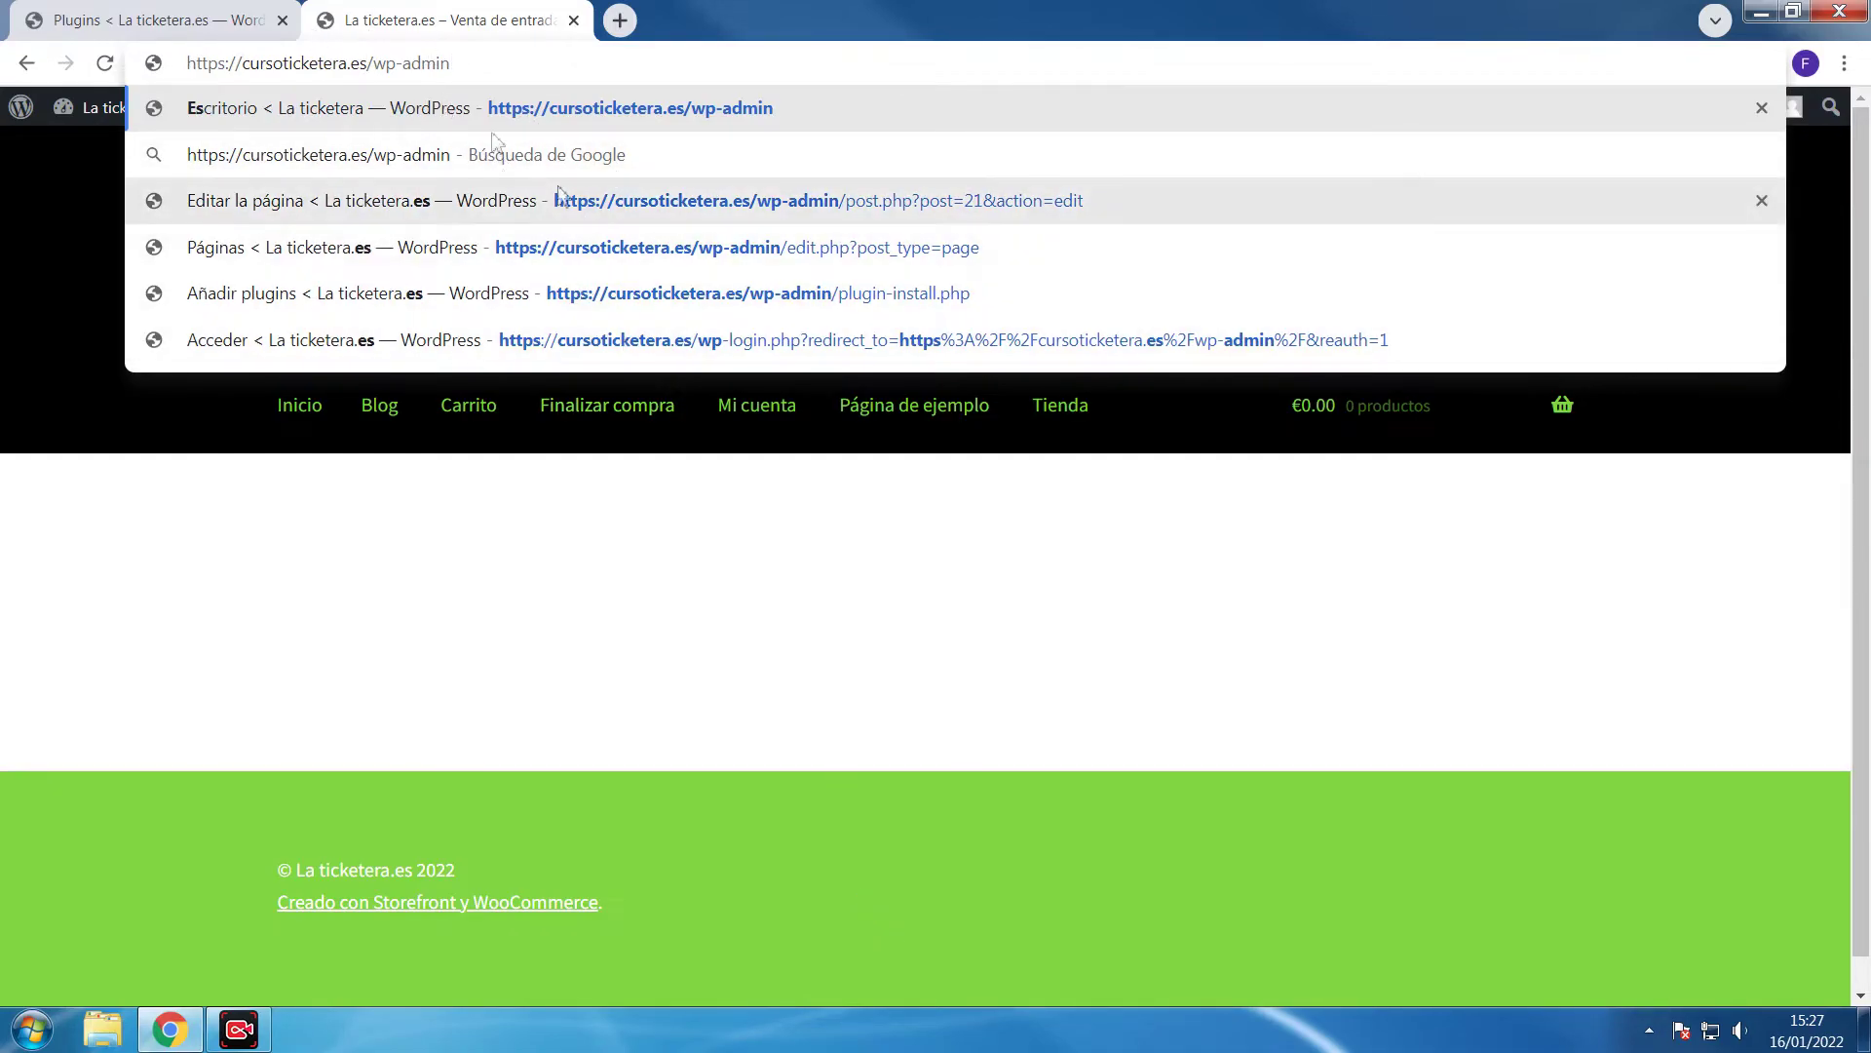
left_click(185, 24)
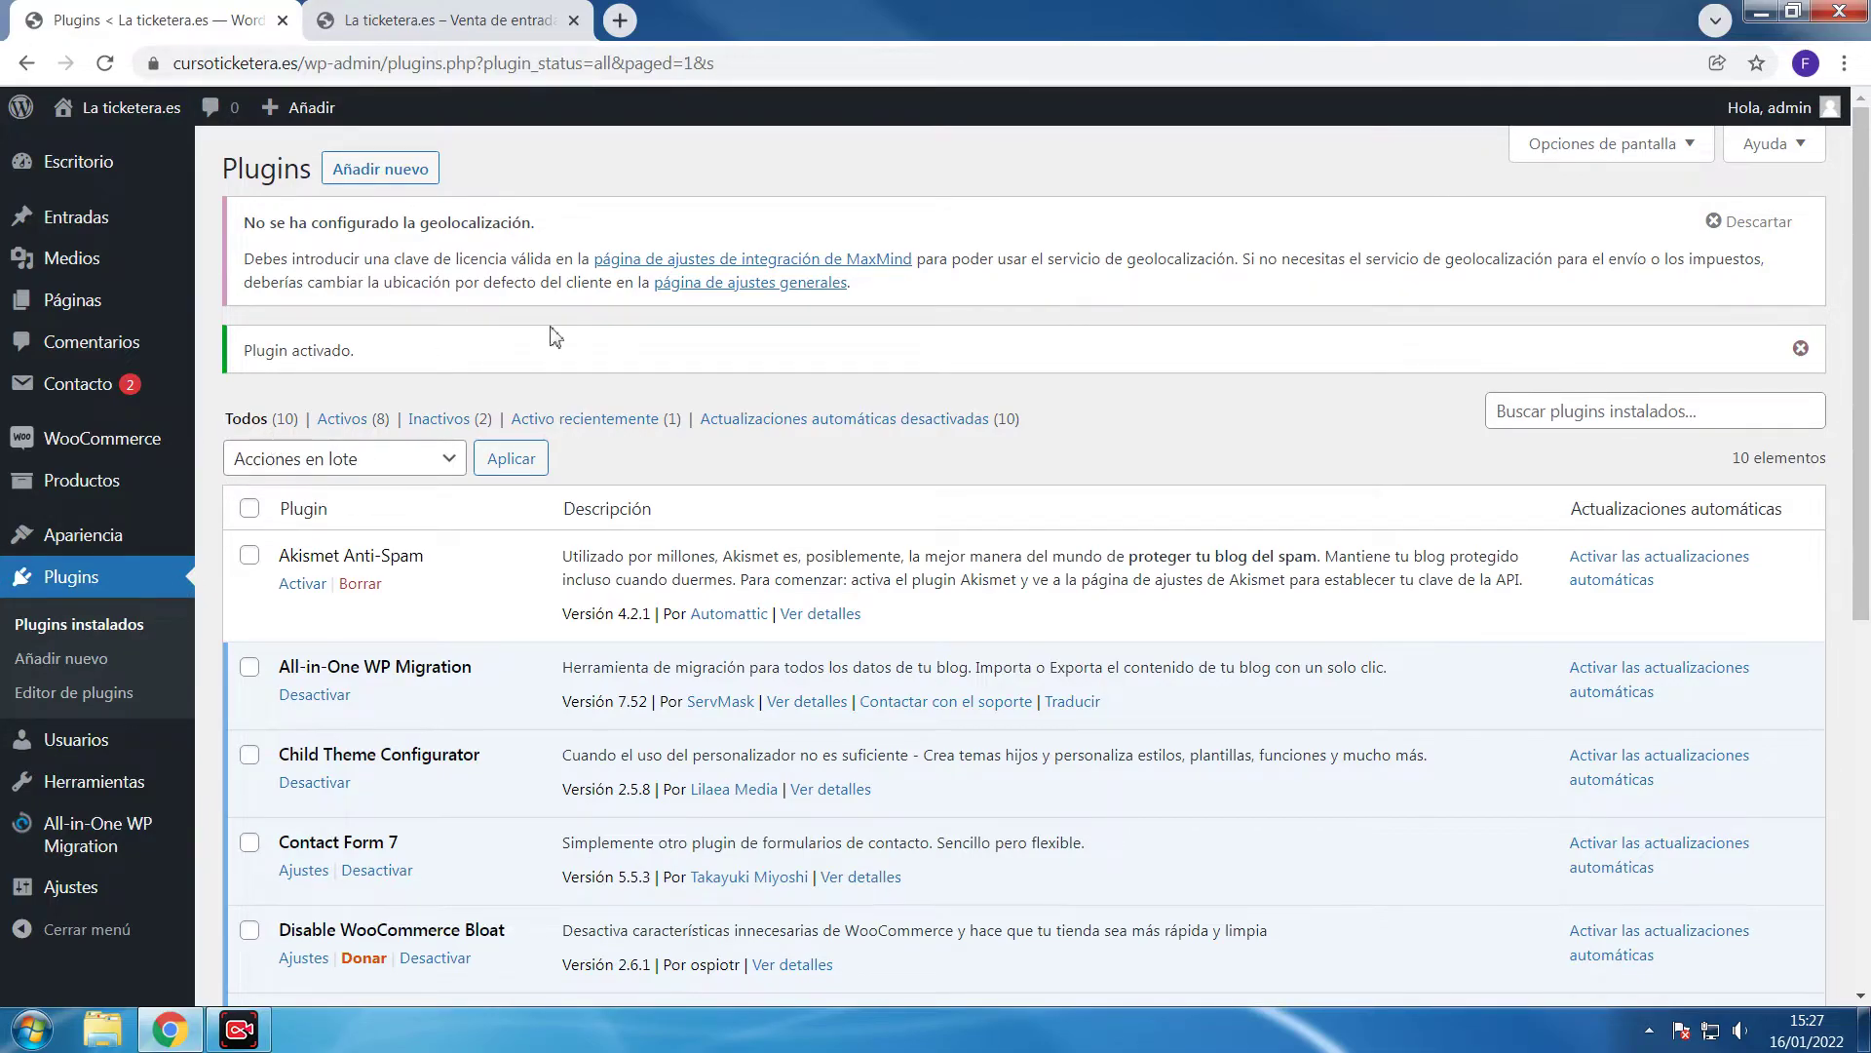
left_click(390, 174)
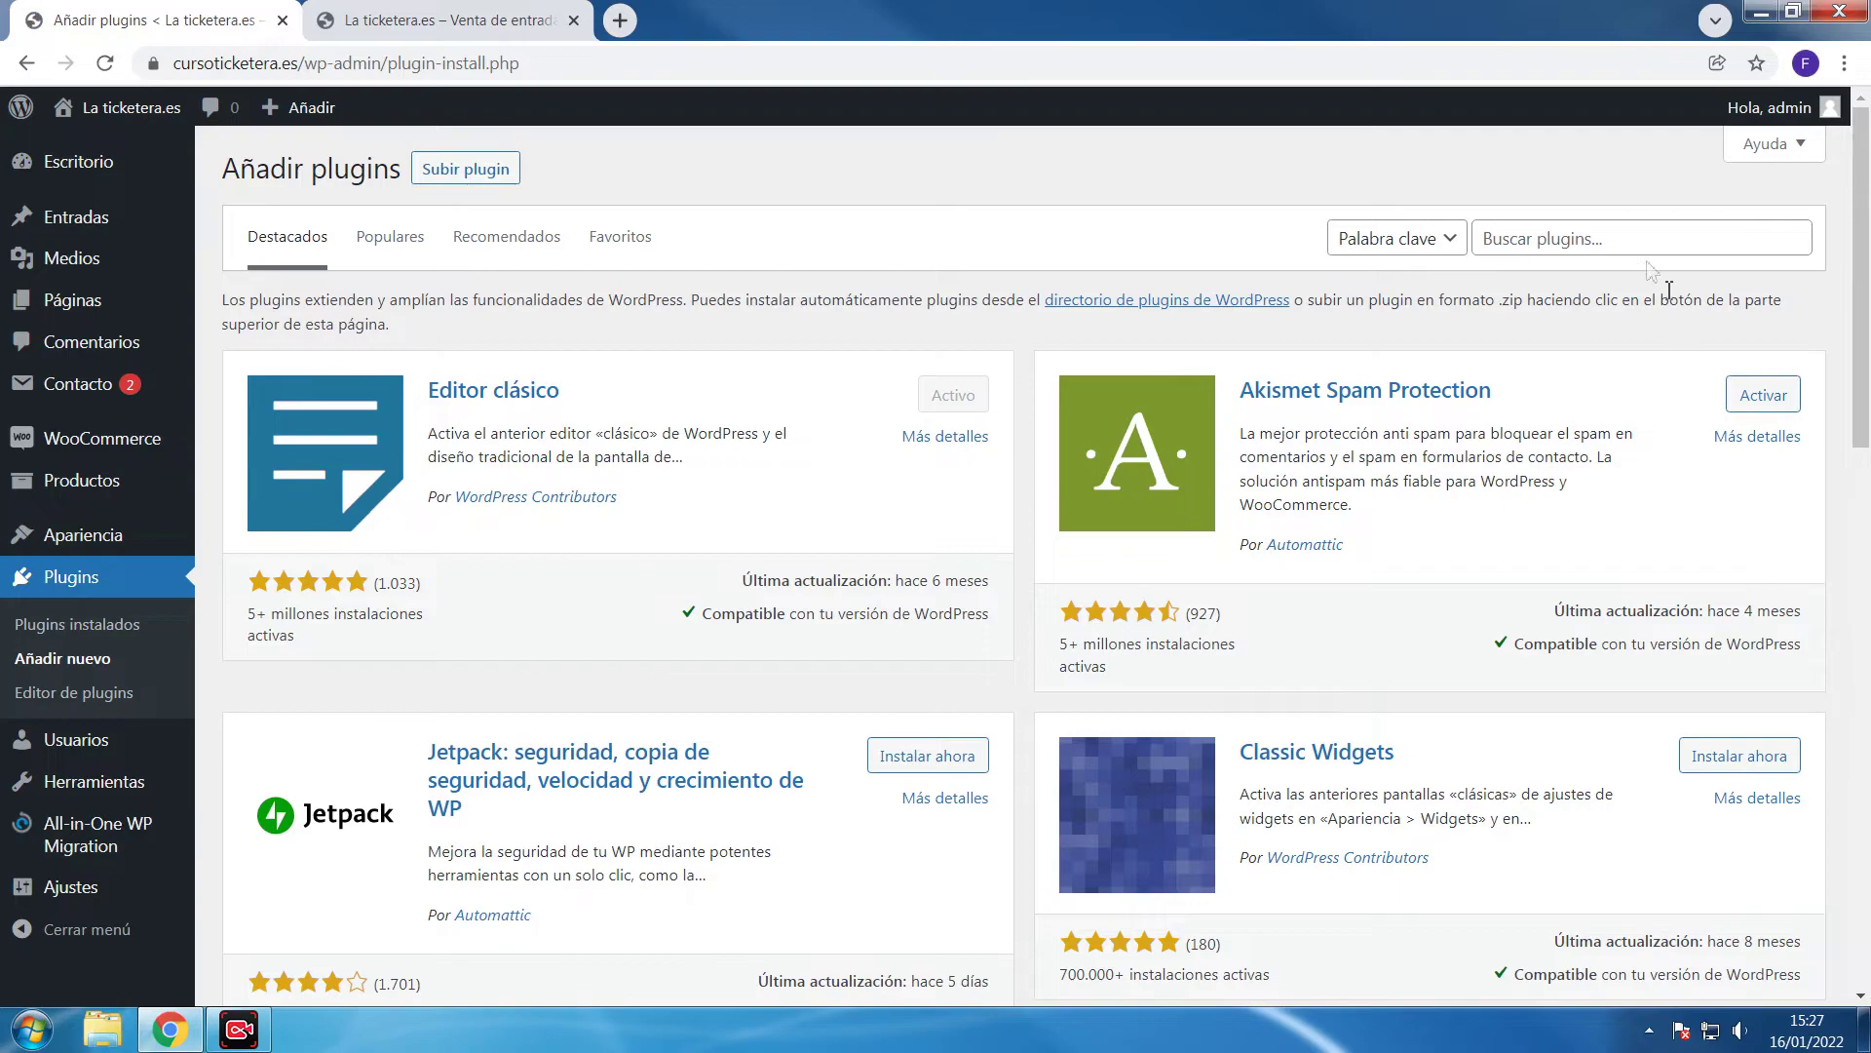
Search 'wps hide login', then install and activate the WPS Hide Login plugin
left_click(1639, 244)
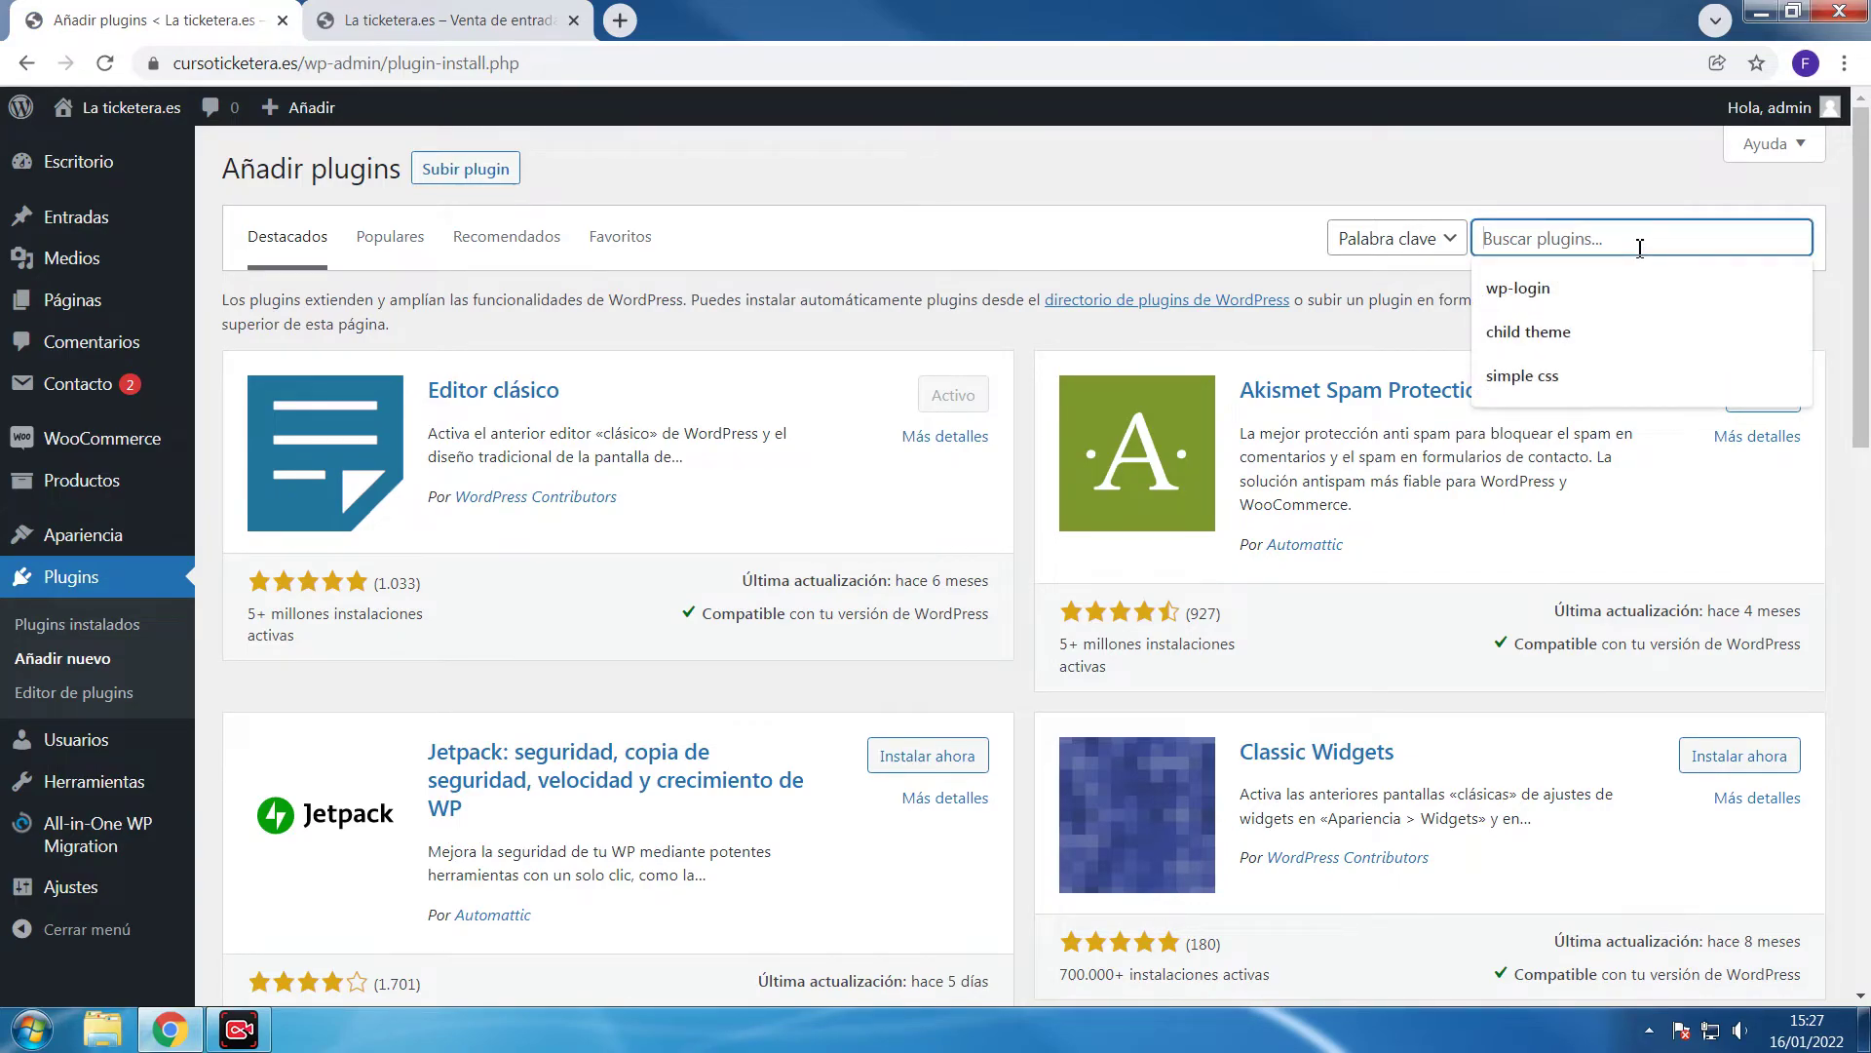
type("w")
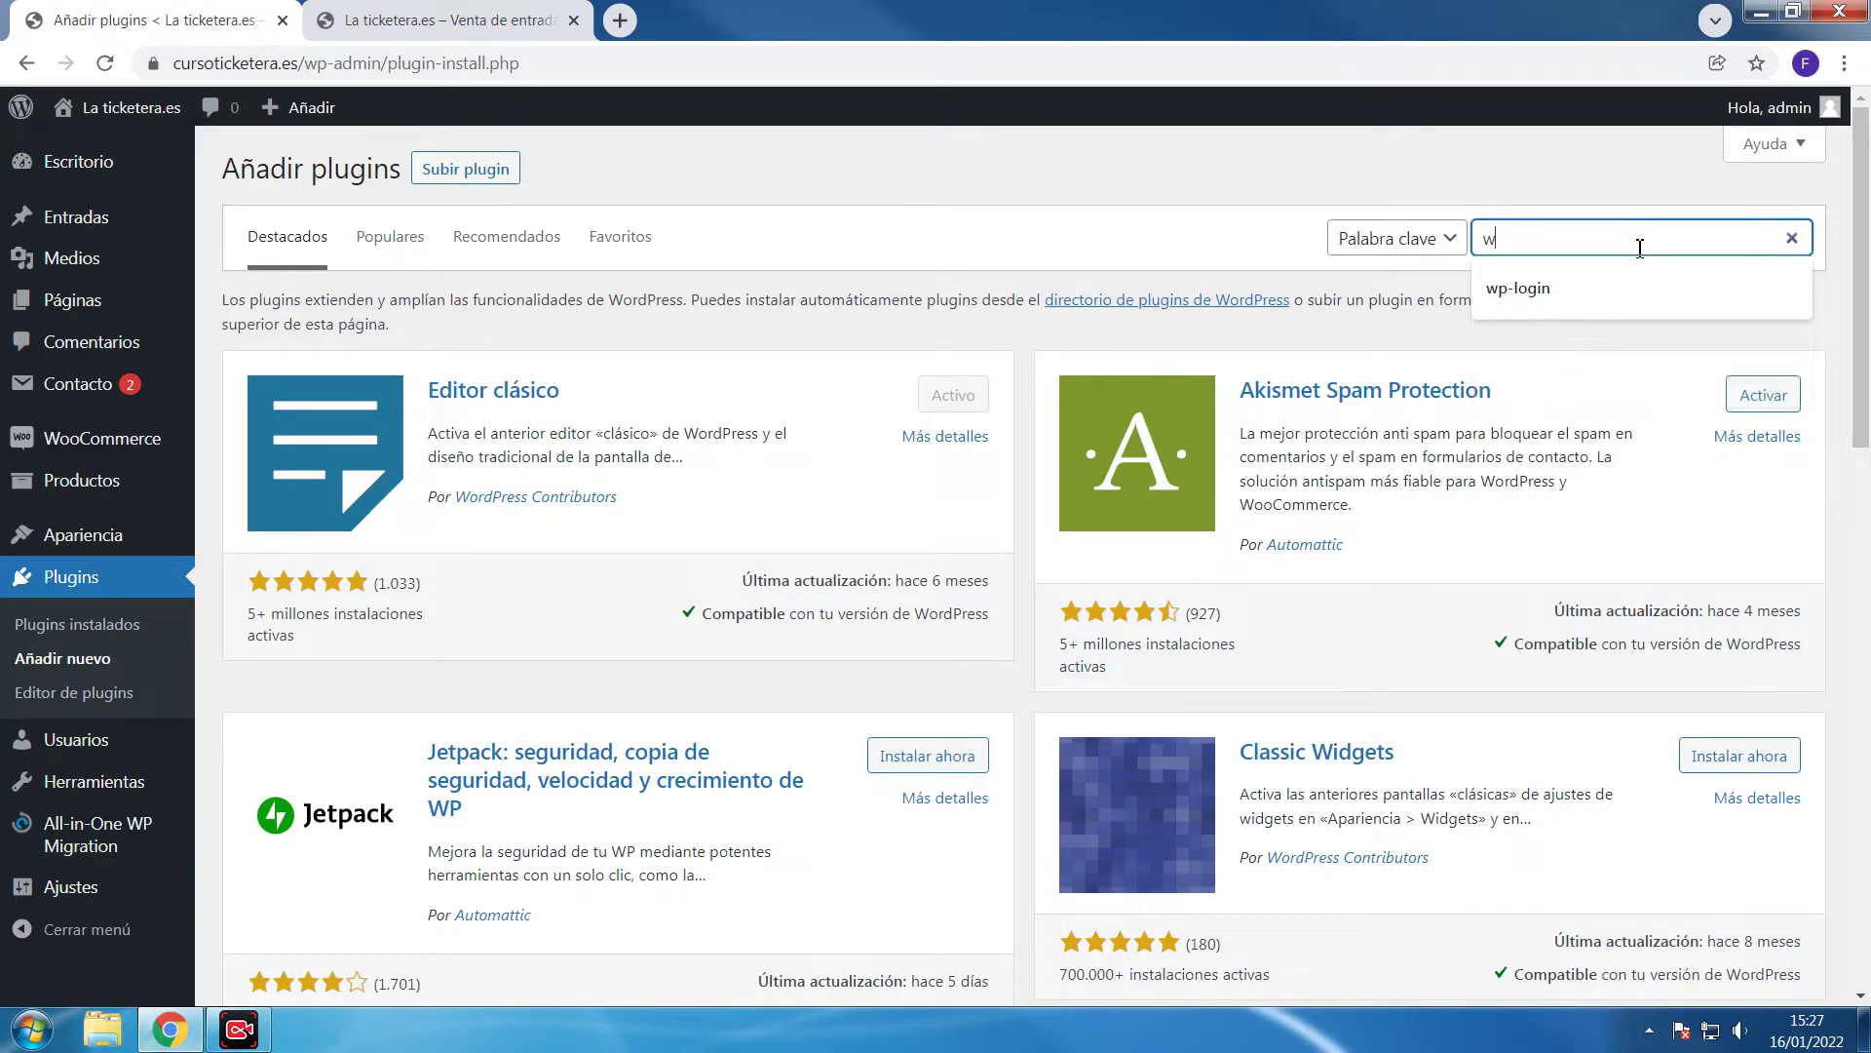
type("ps hide login")
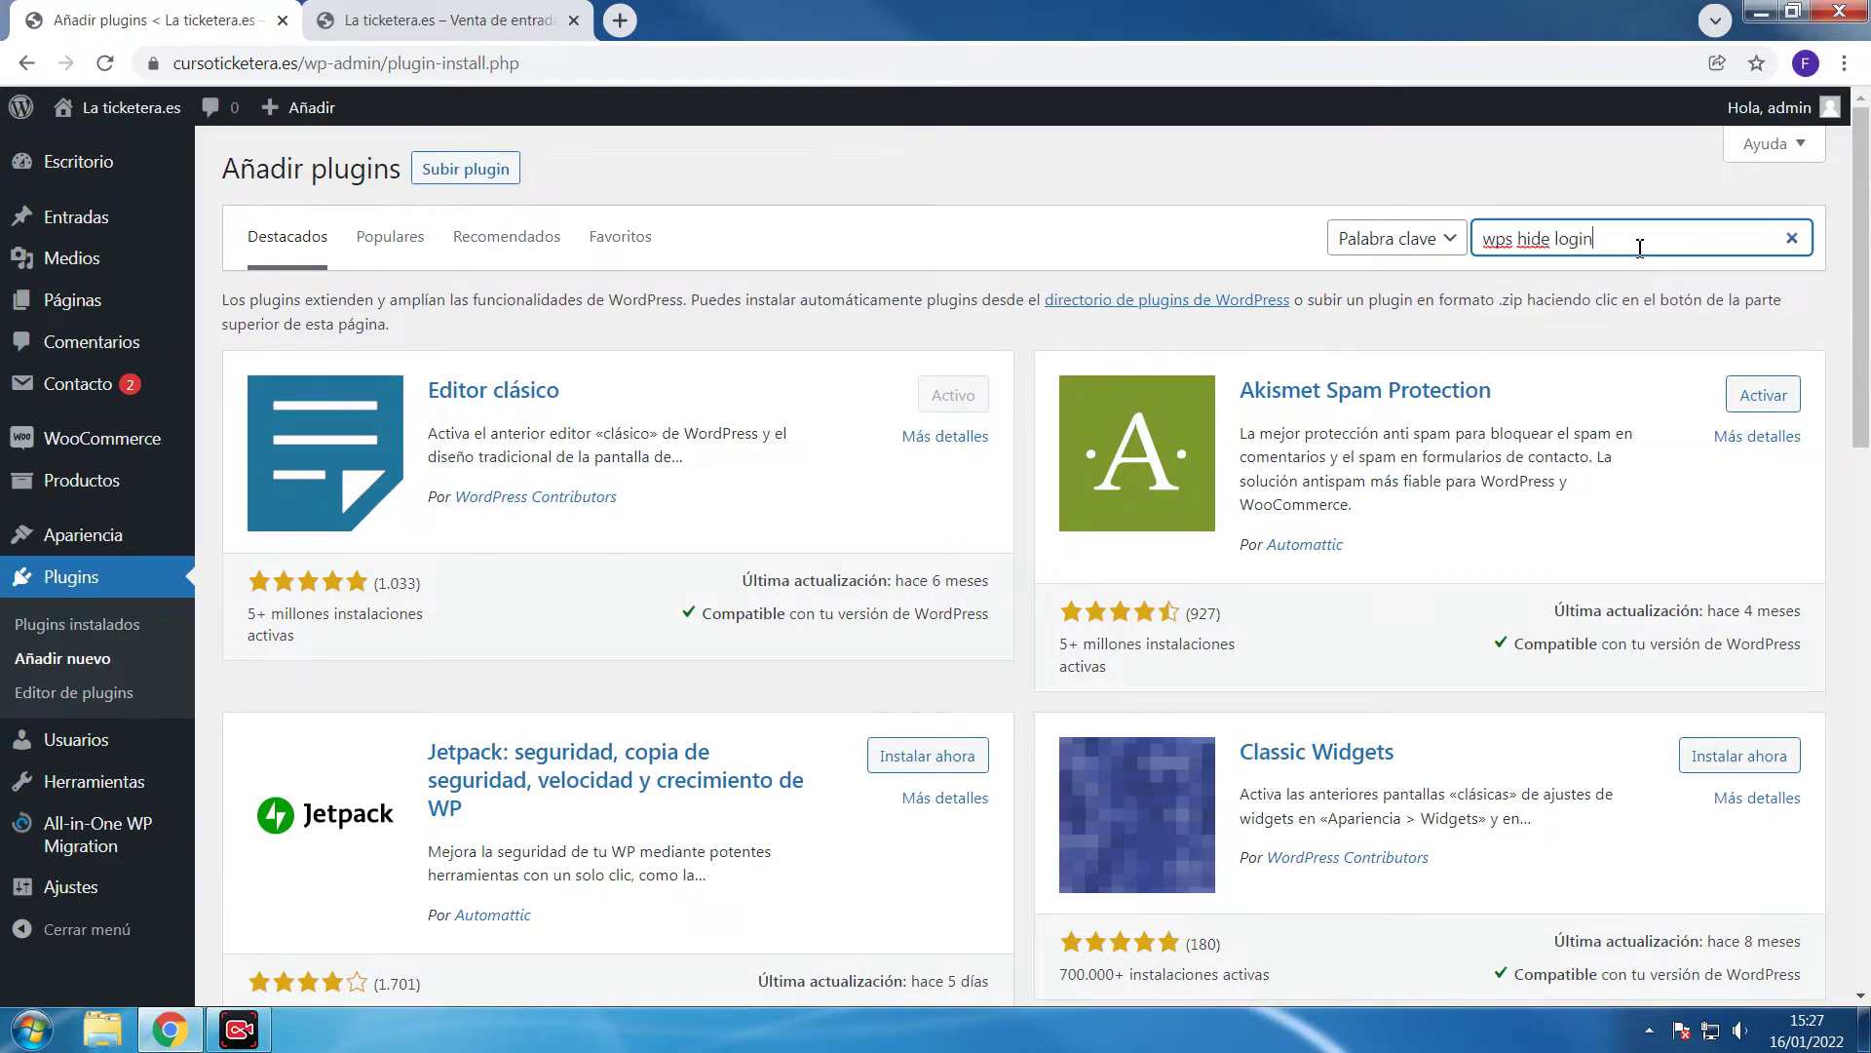
key("Return")
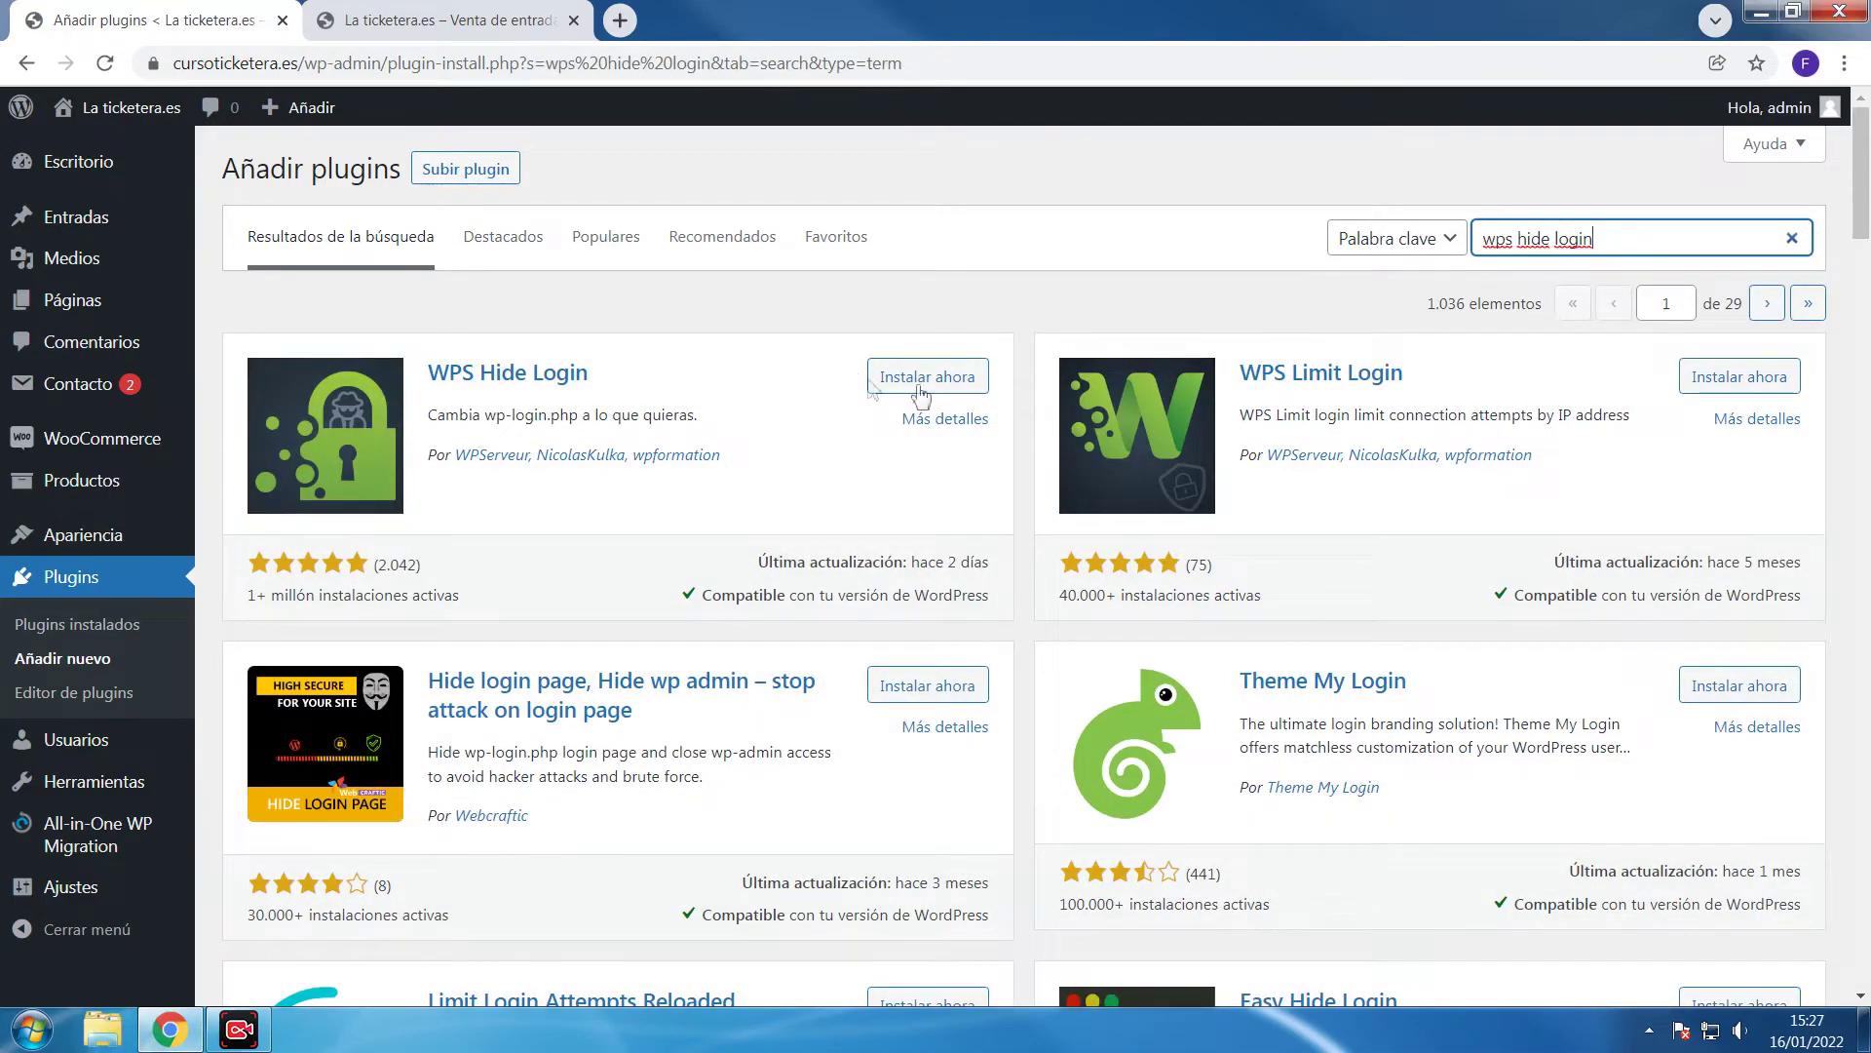
left_click(960, 381)
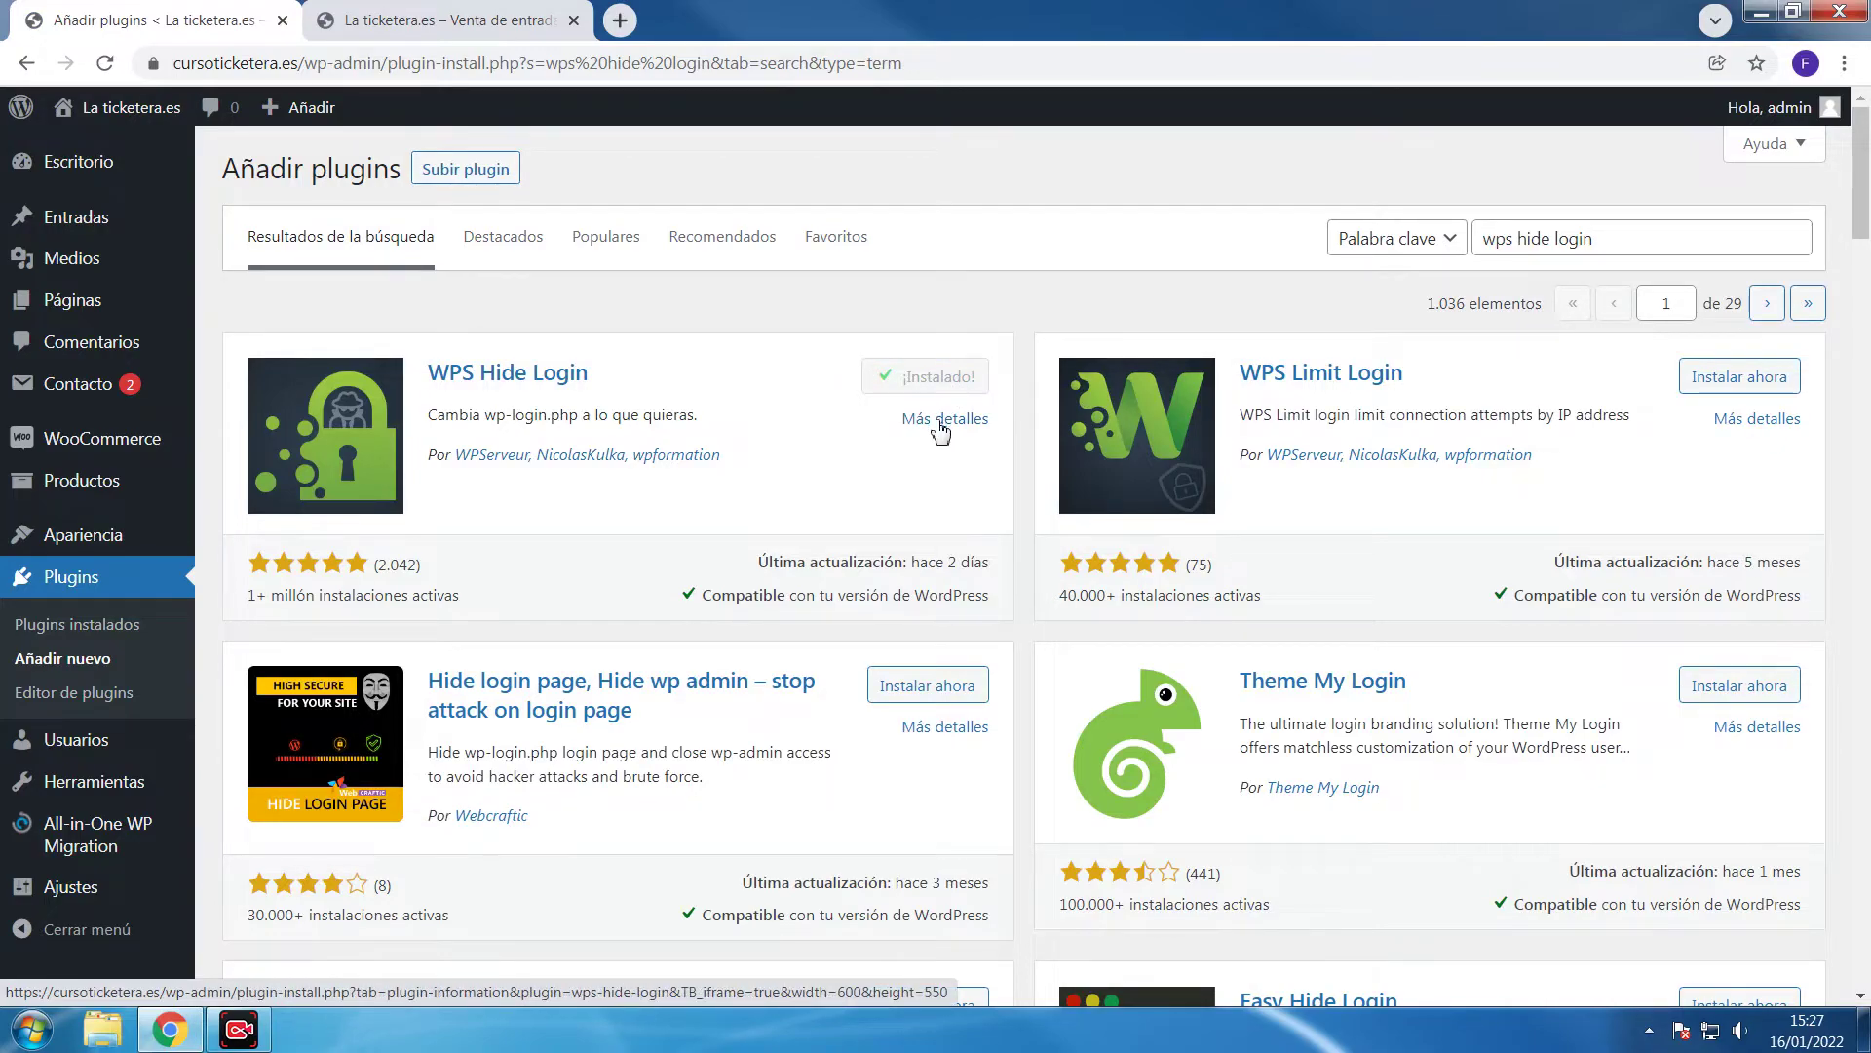
left_click(951, 387)
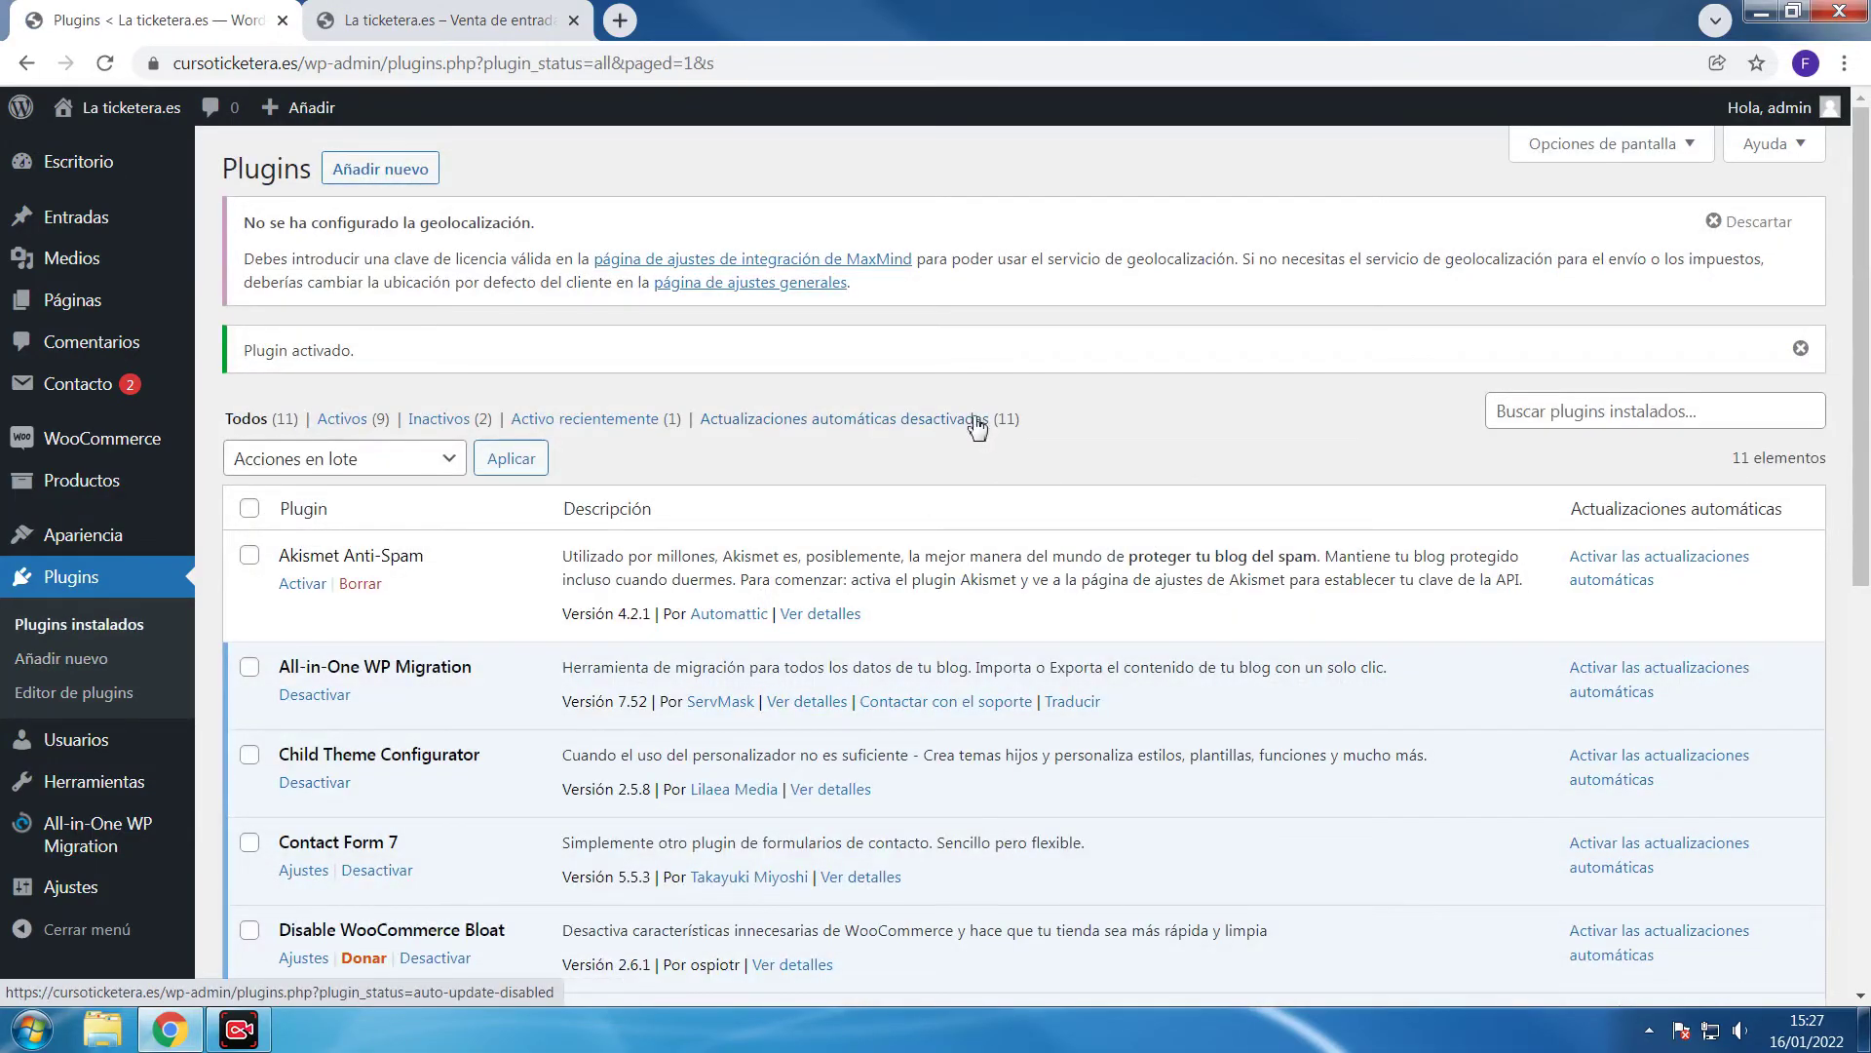
Open the WPS Hide Login settings, showing login URL 'login' and redirect '404'
scroll(970, 429, "down", 2)
scroll(970, 429, "down", 3)
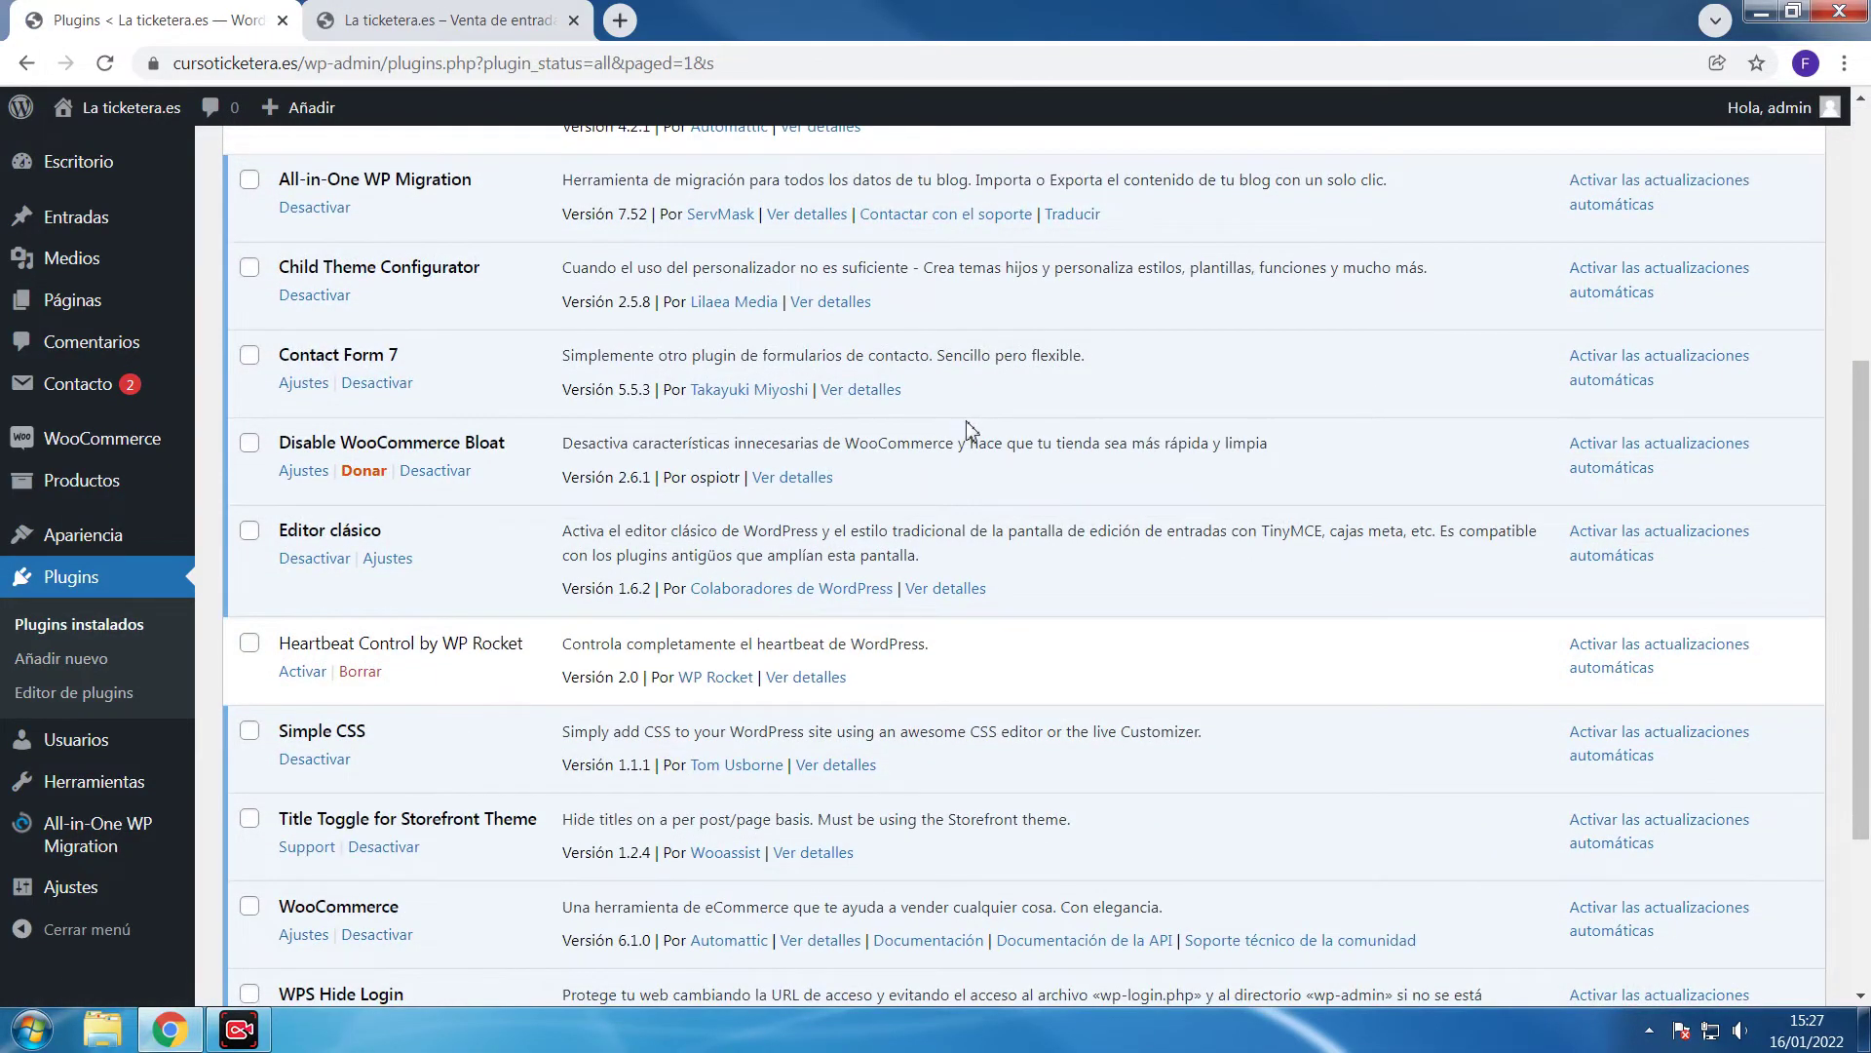
scroll(970, 429, "down", 3)
scroll(627, 488, "up", 1)
scroll(541, 707, "down", 1)
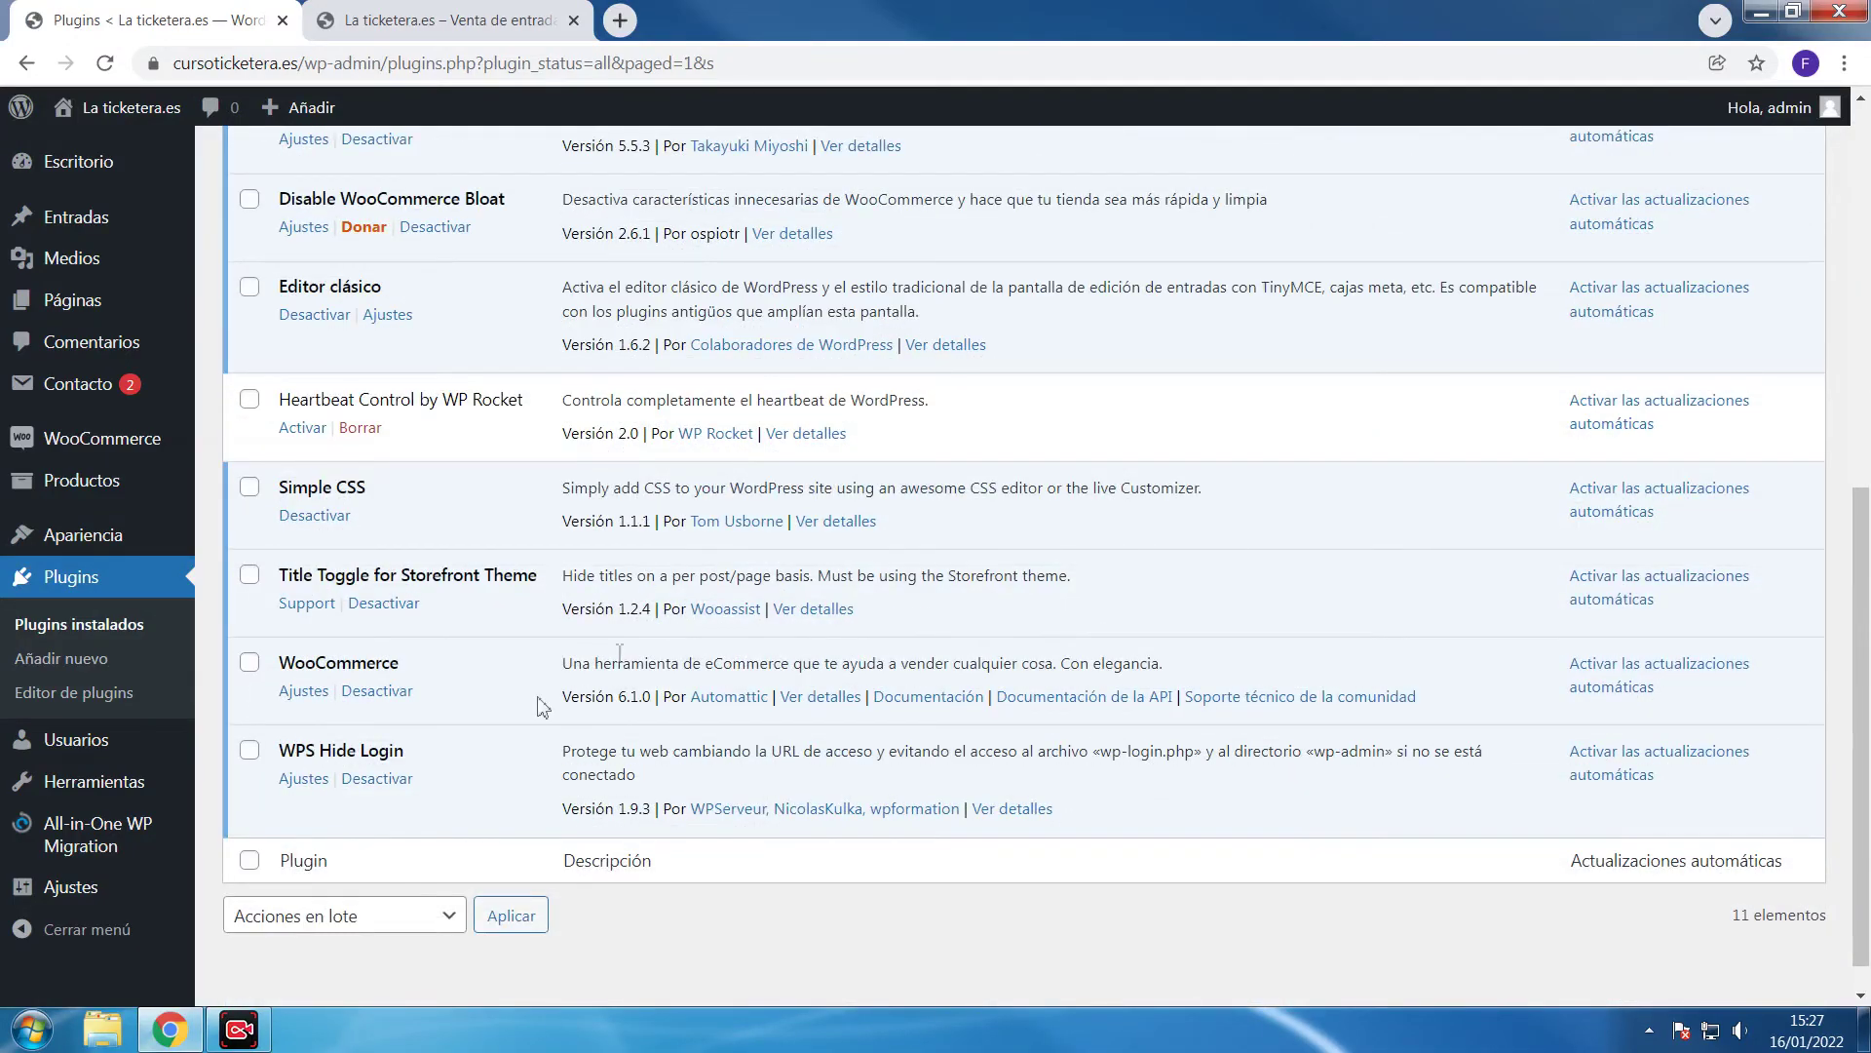
left_click(303, 778)
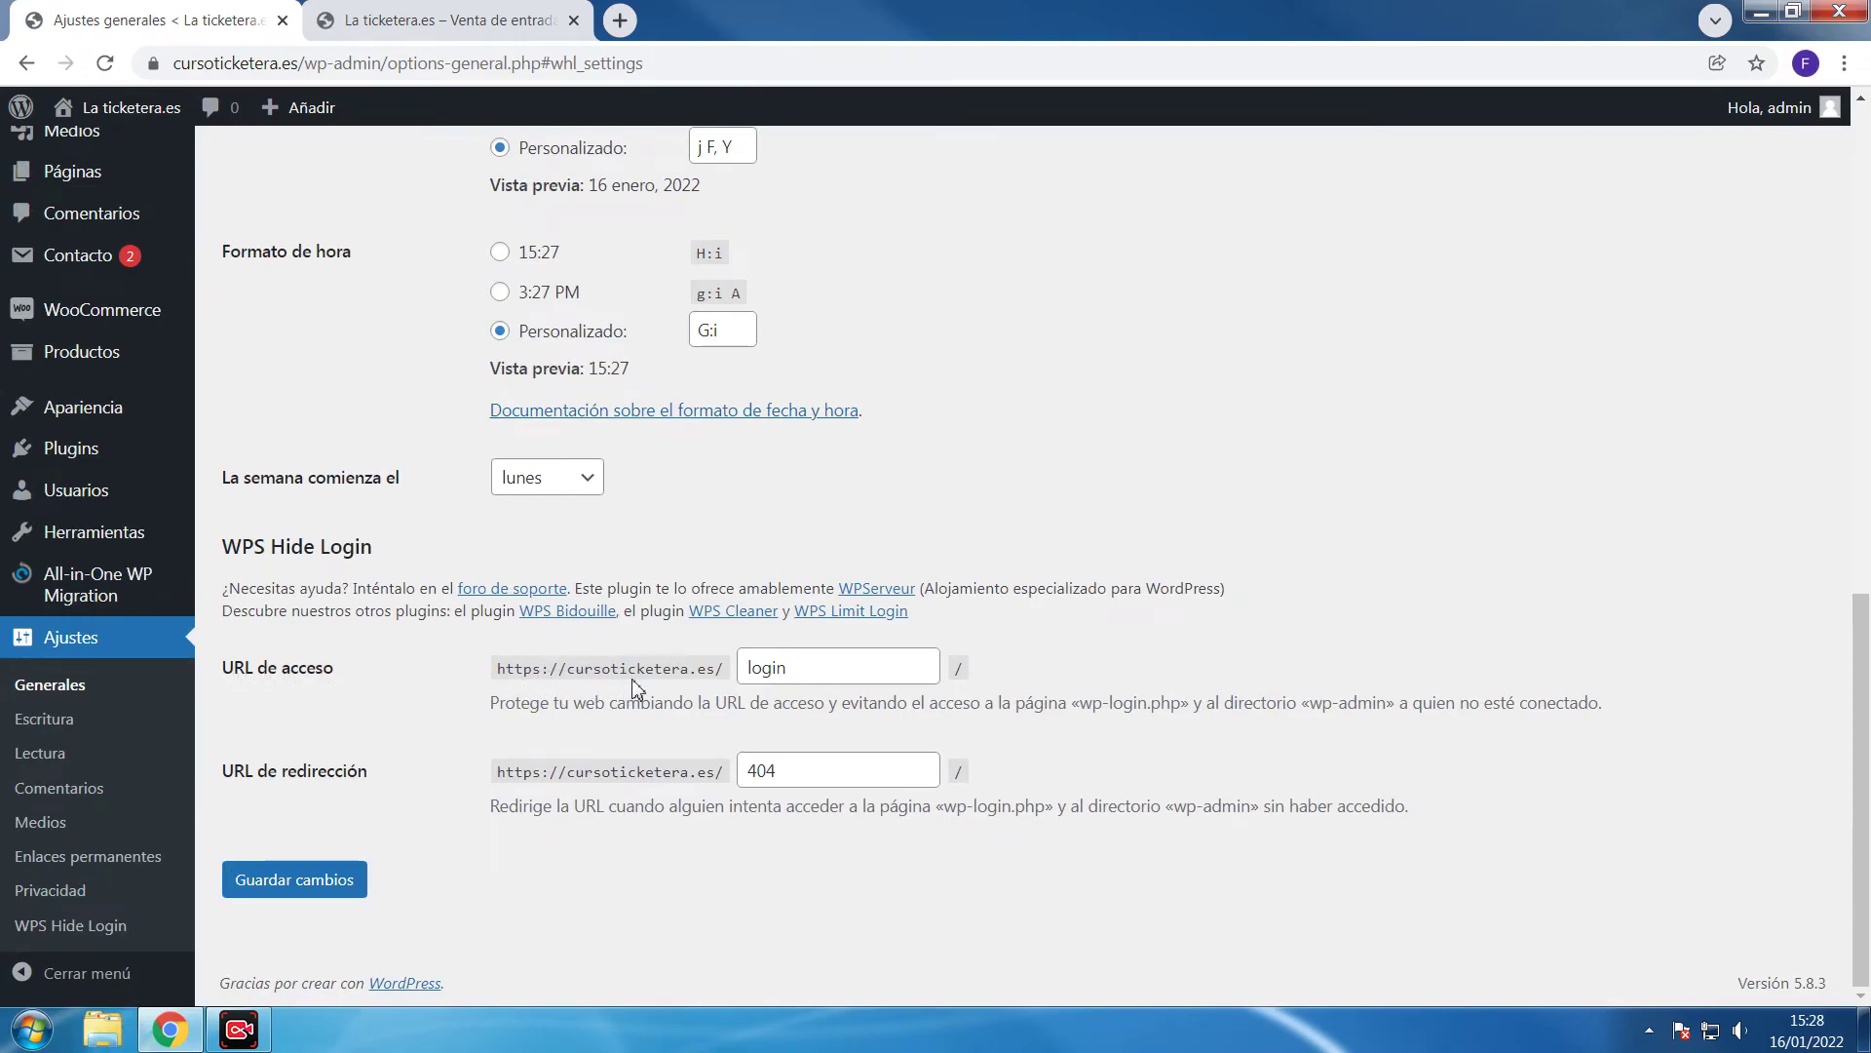
Change the WPS Hide Login access URL from 'login' to 'privado', save, and log out
left_click_drag(821, 673, 740, 664)
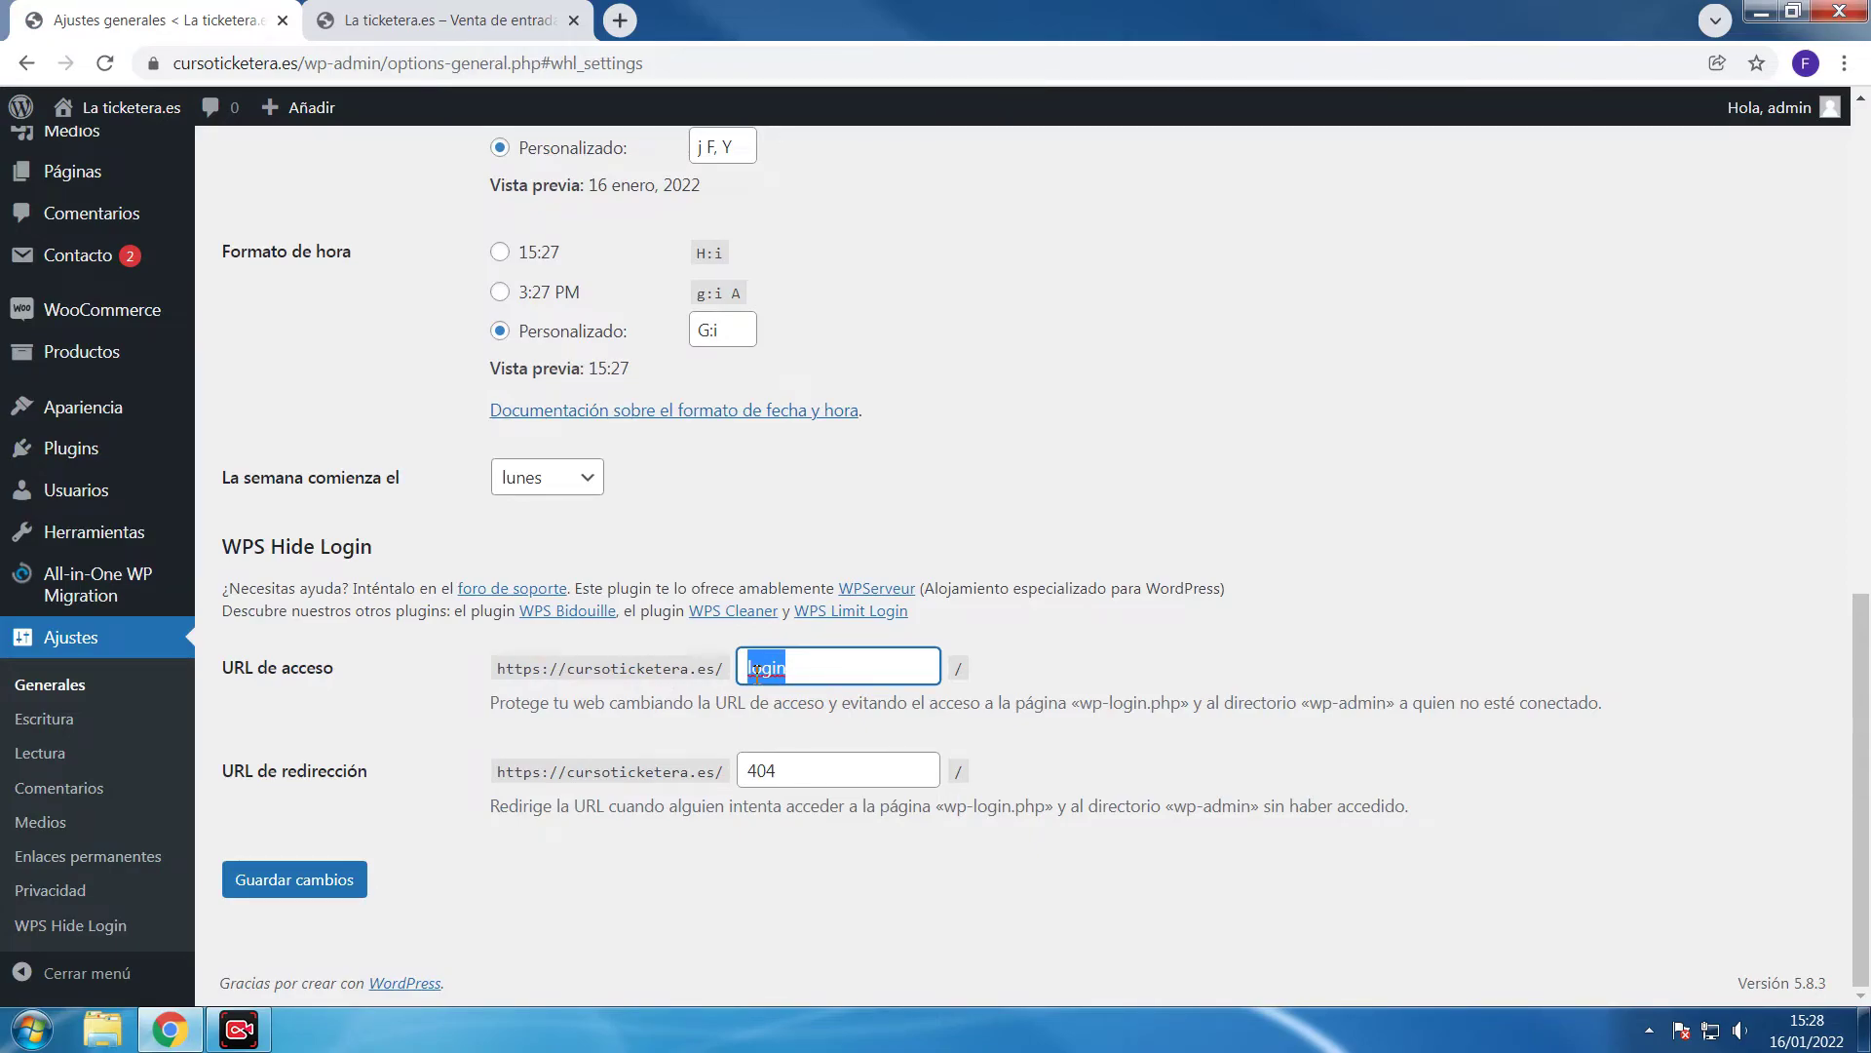
key("BackSpace")
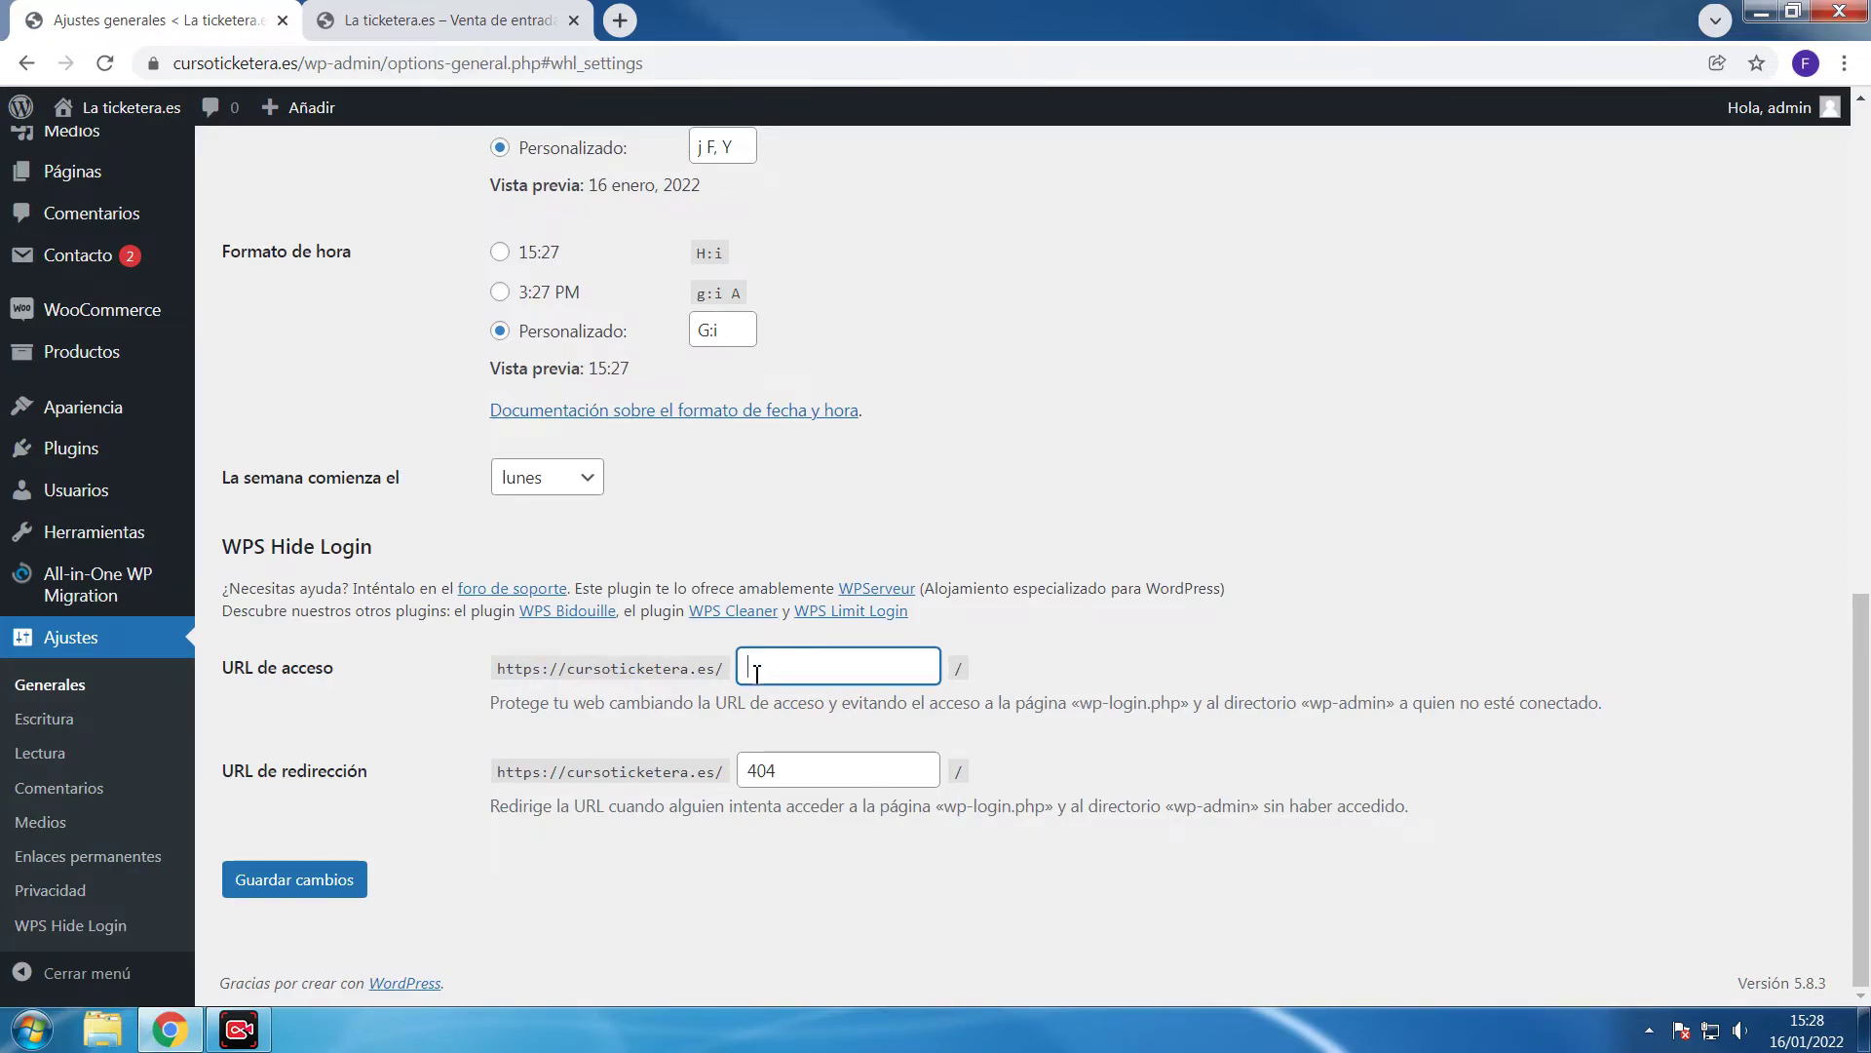
type("privado")
left_click(311, 890)
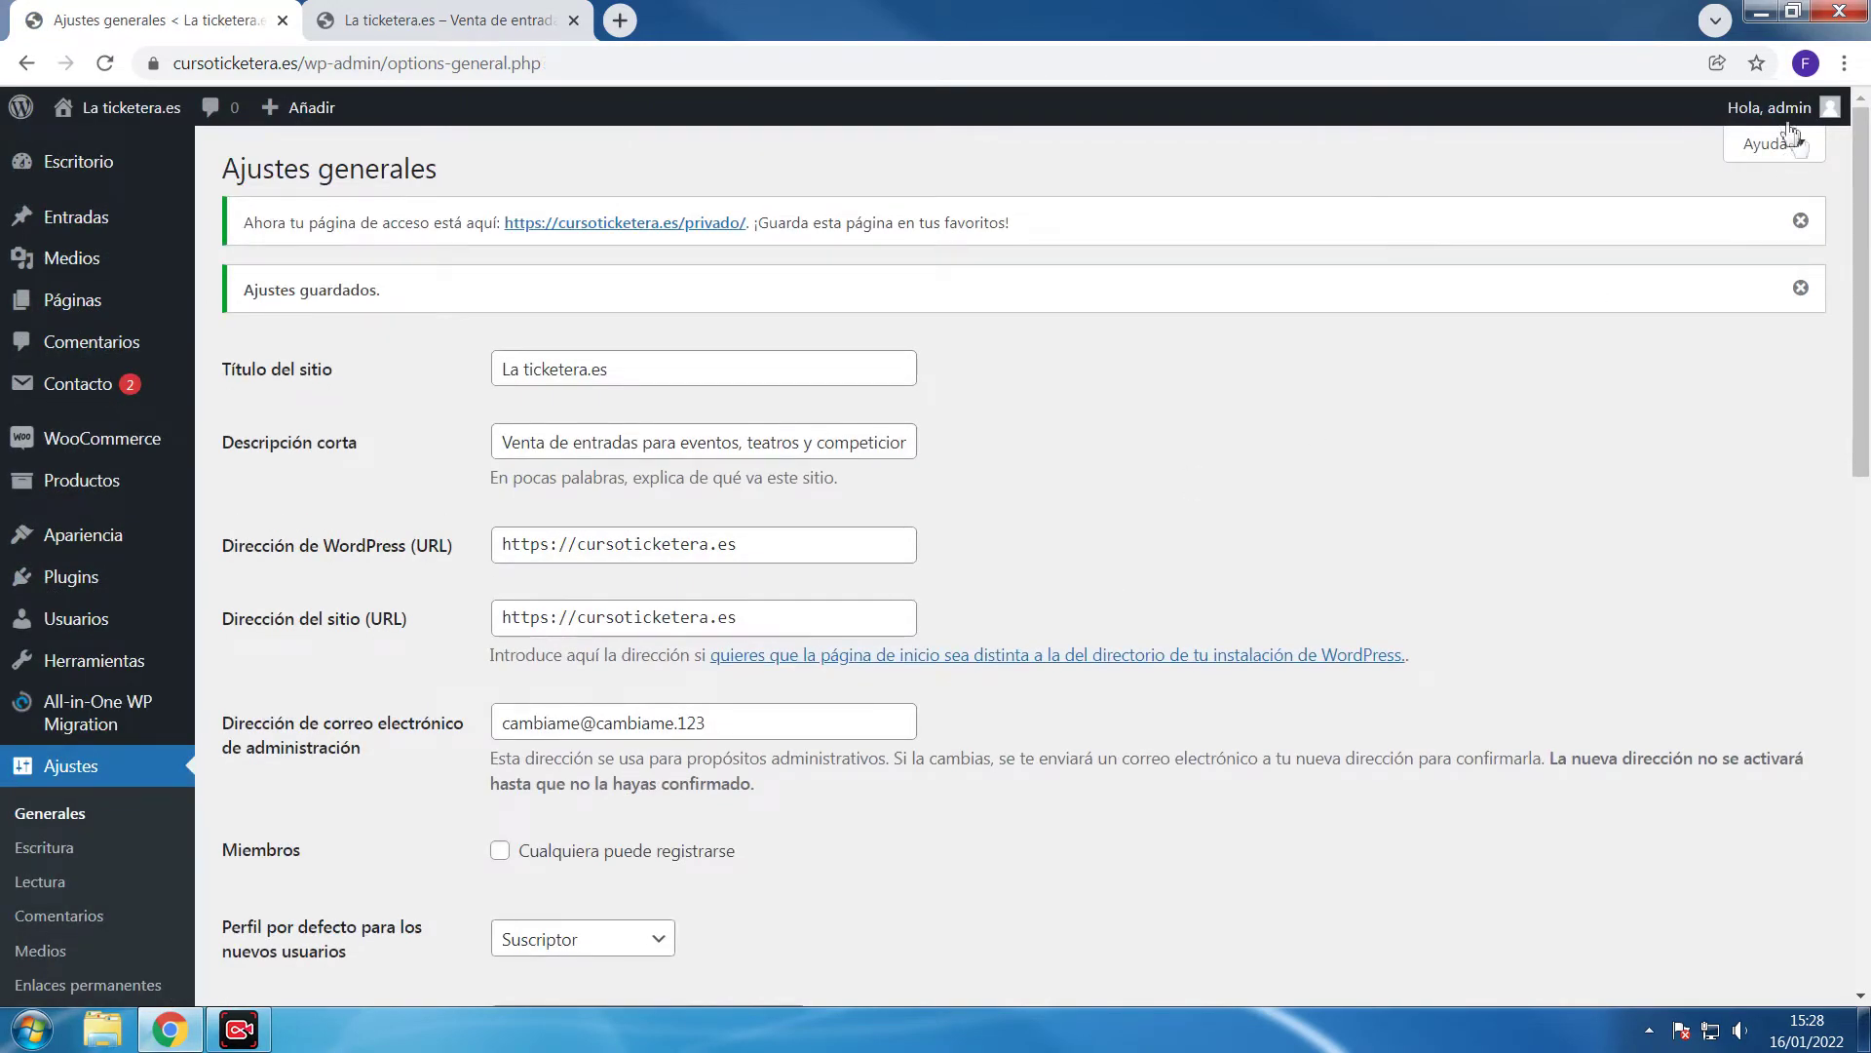
mouse_move(1783, 109)
left_click(1681, 254)
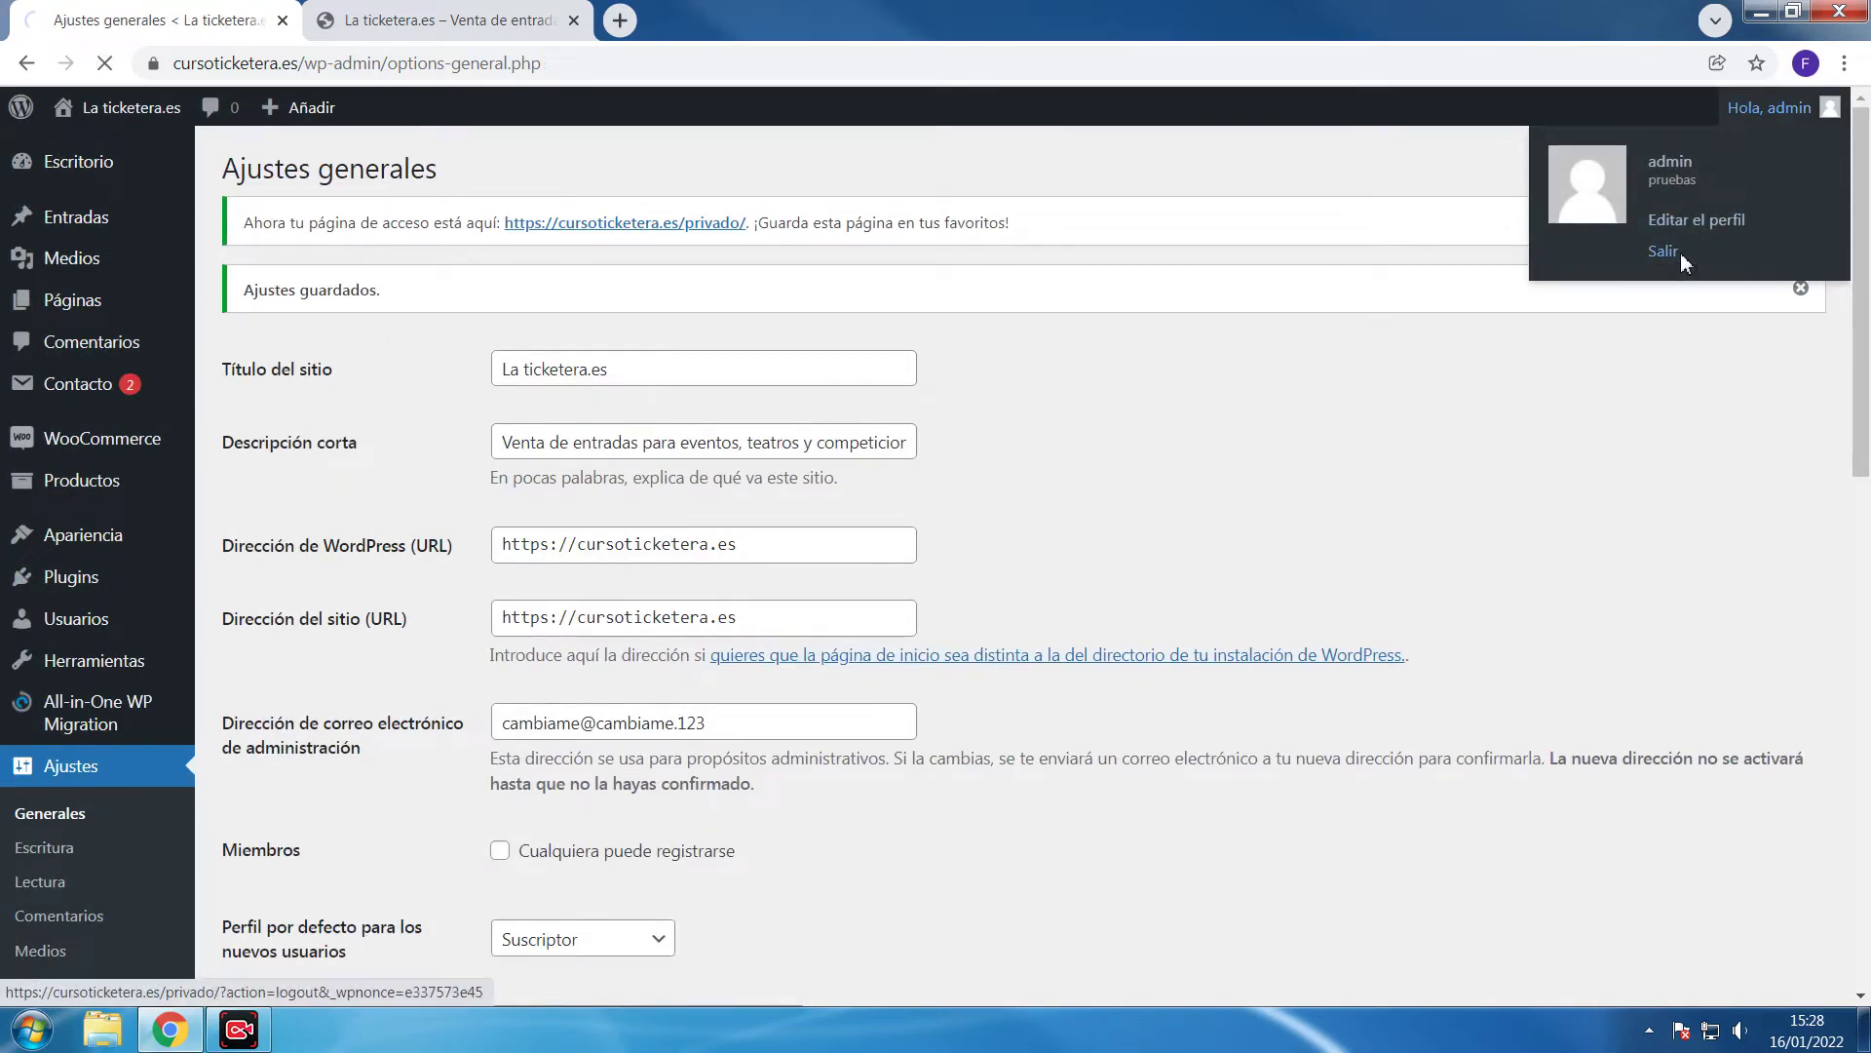
Visit cursoticketera.es/wp-admin and confirm it now shows a 404 page
left_click(631, 64)
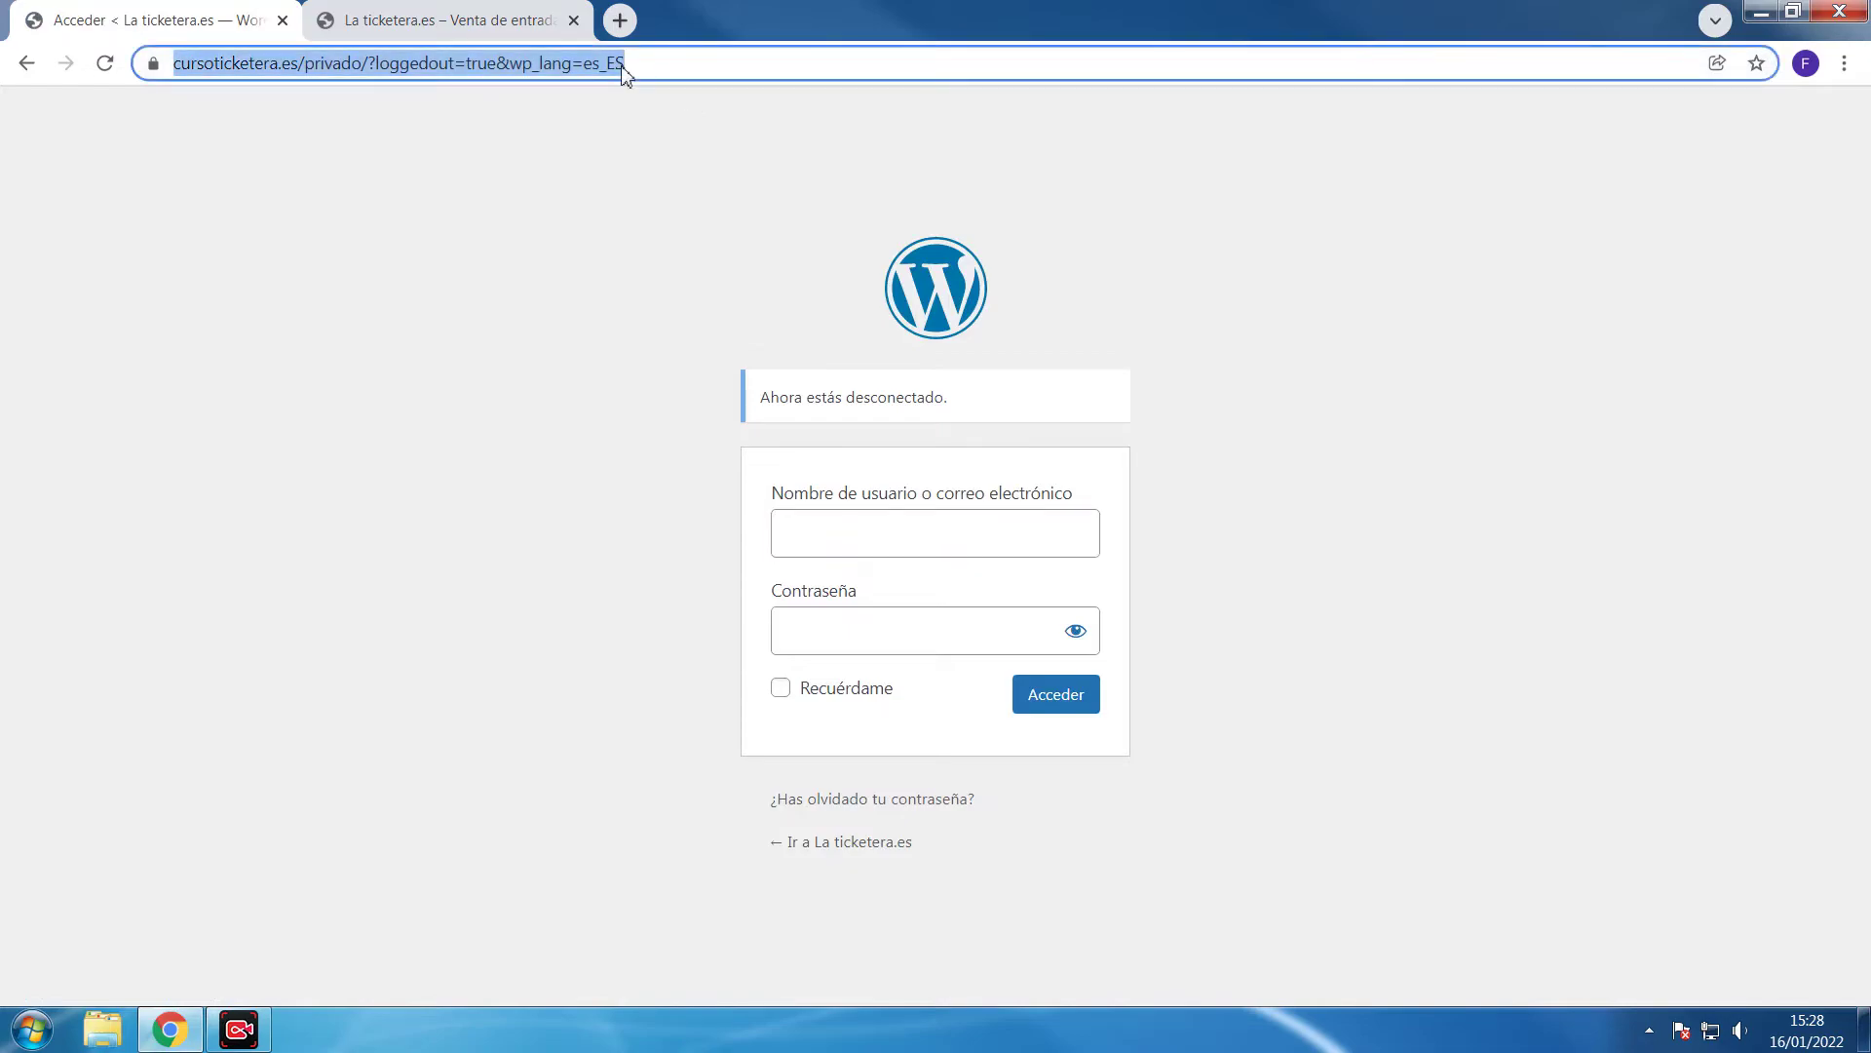
type("cursoticketera.es")
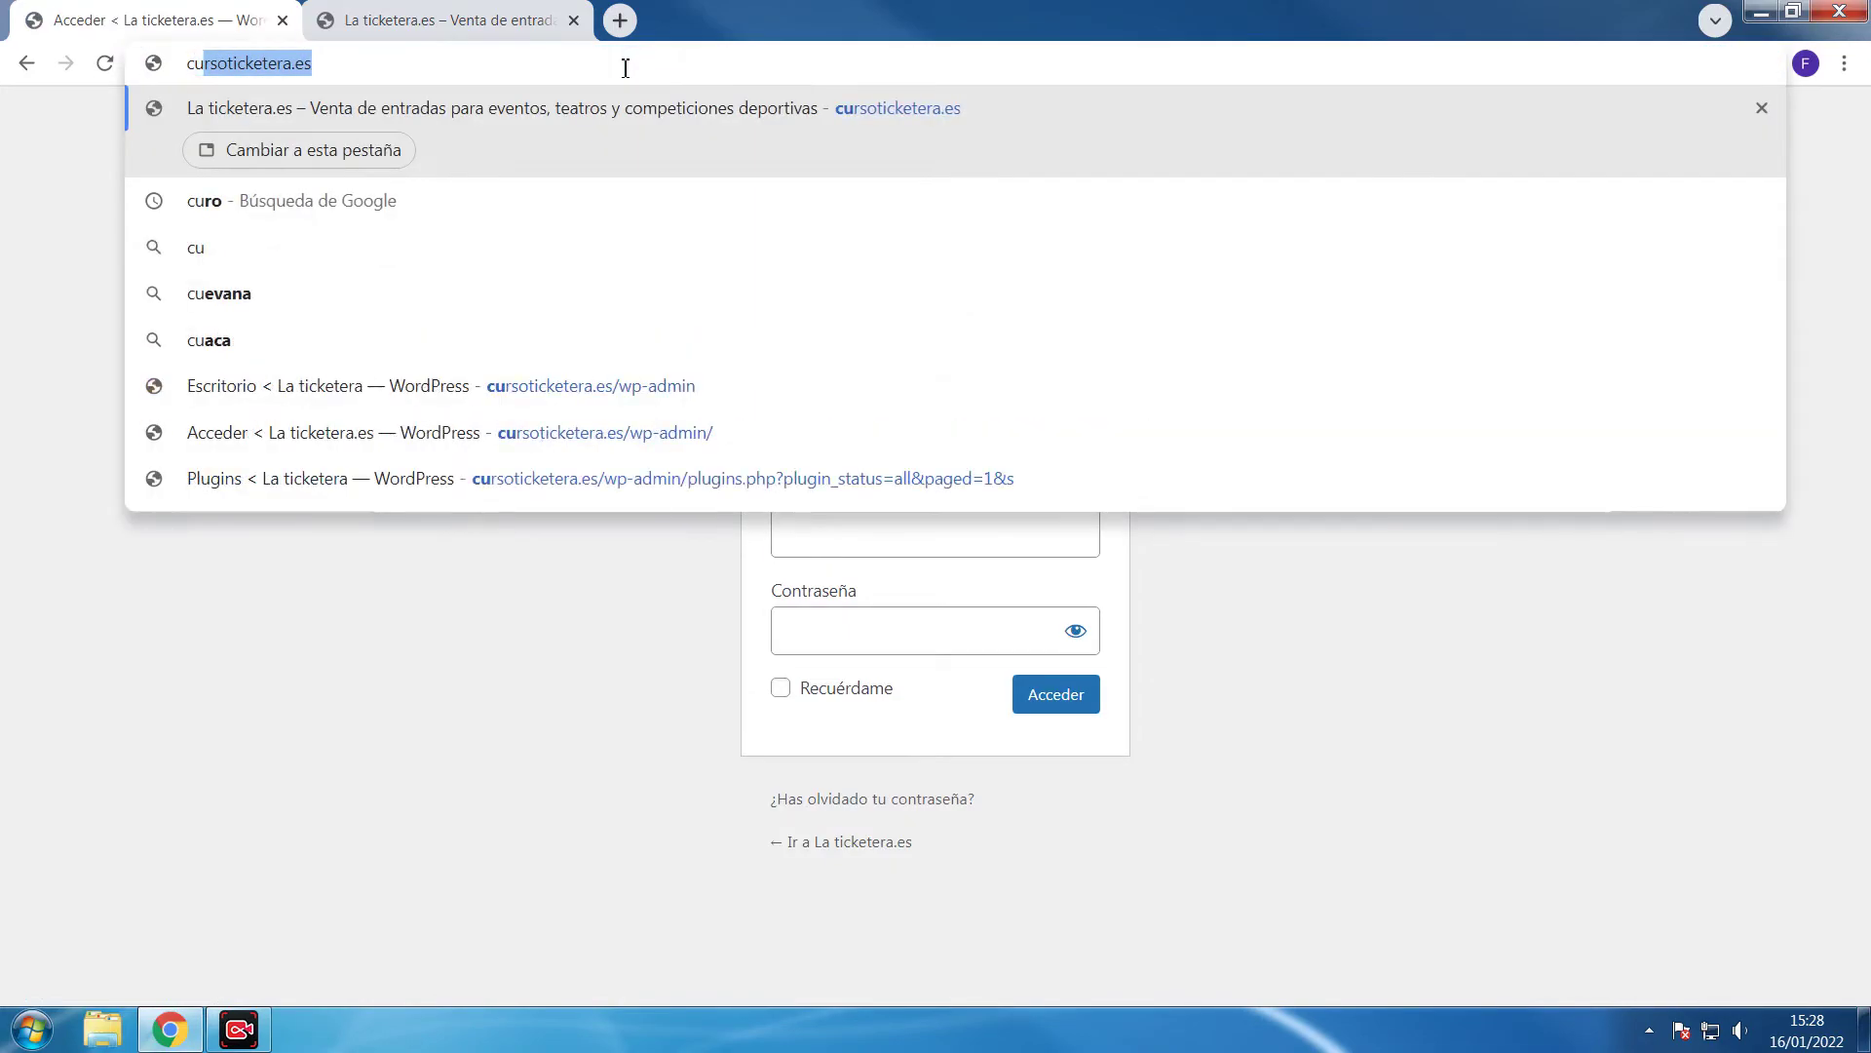
key("Right")
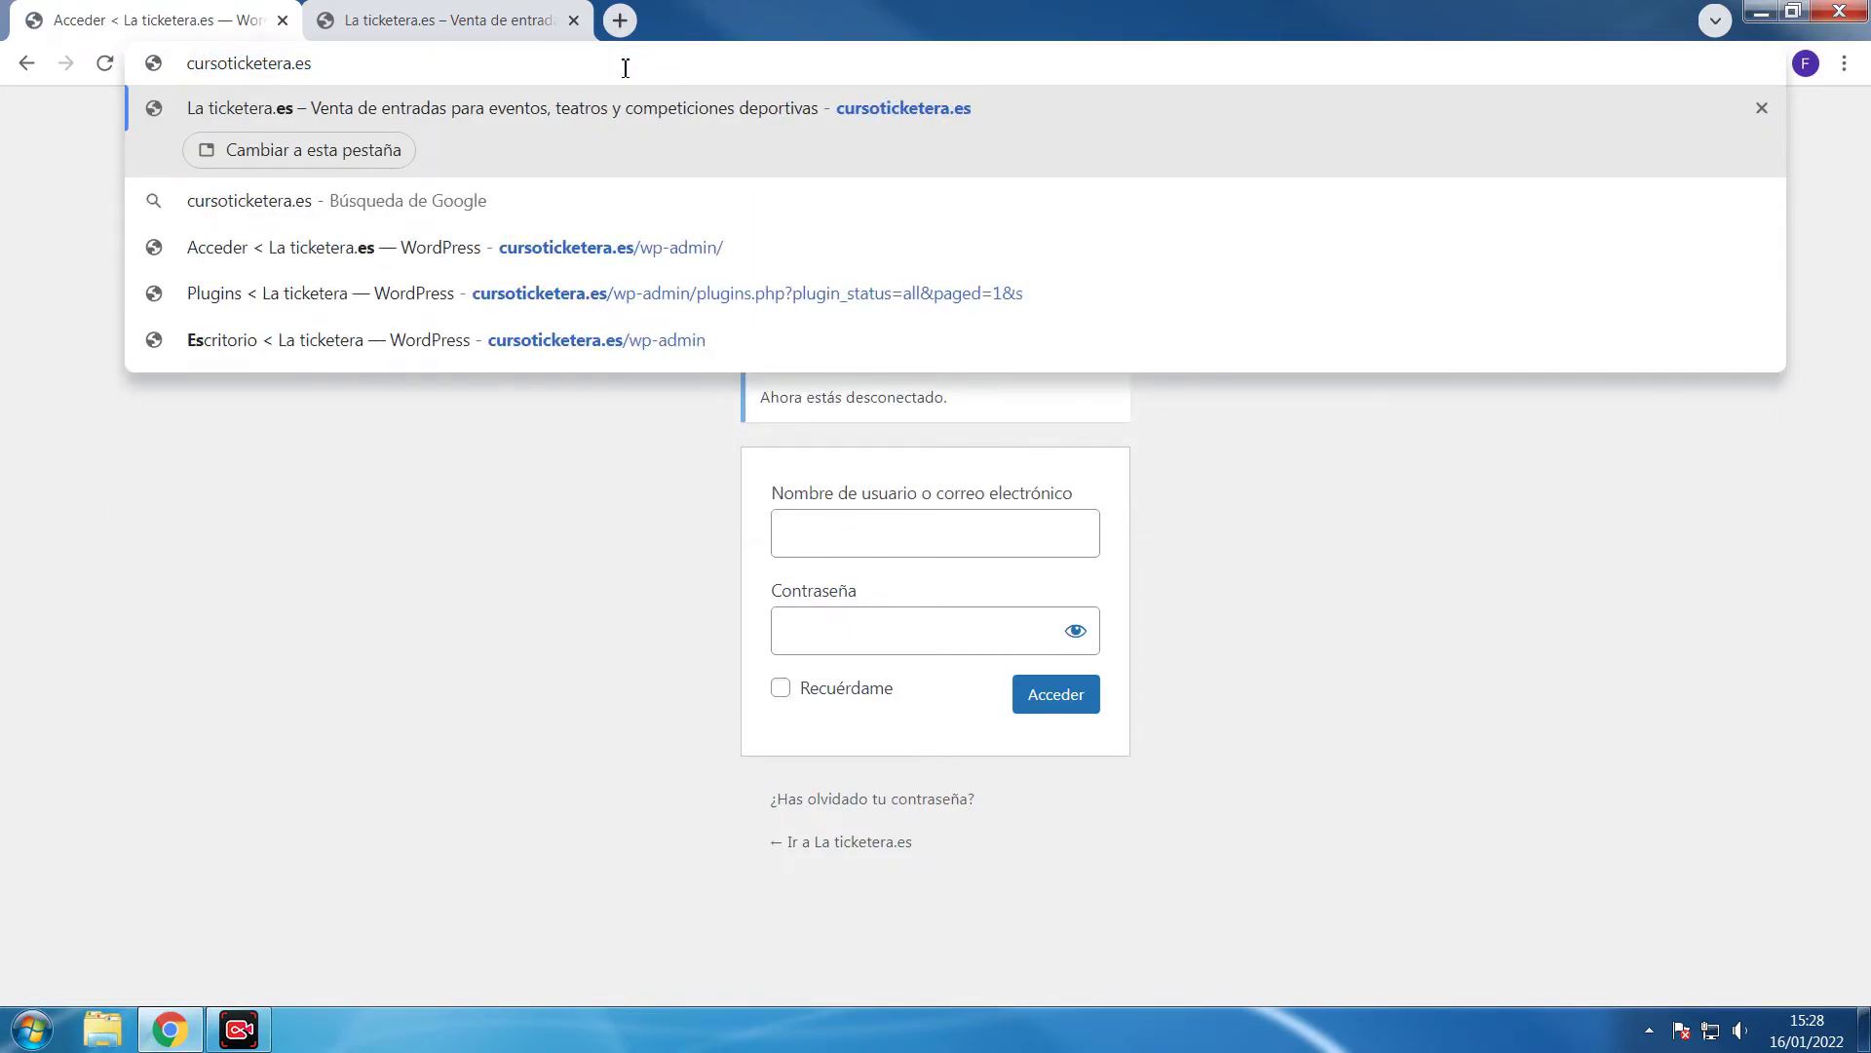
type("/wp-a")
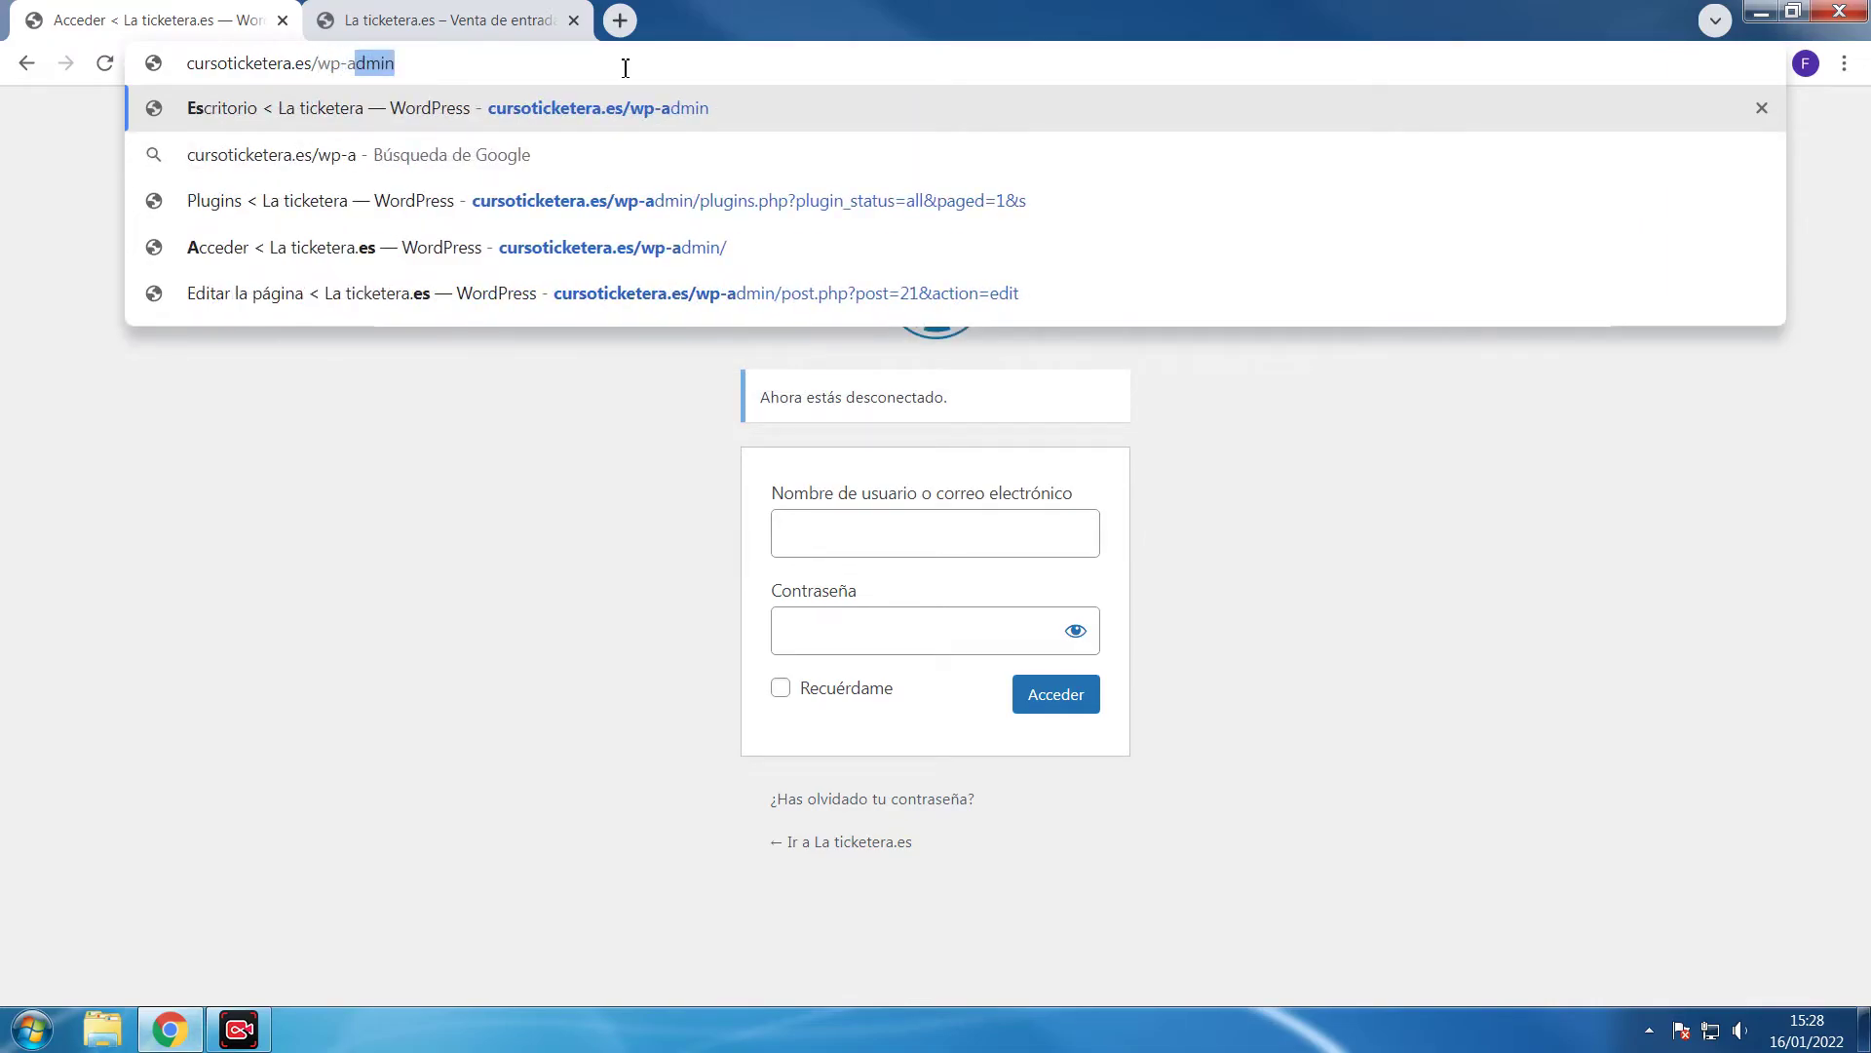
type("dmin")
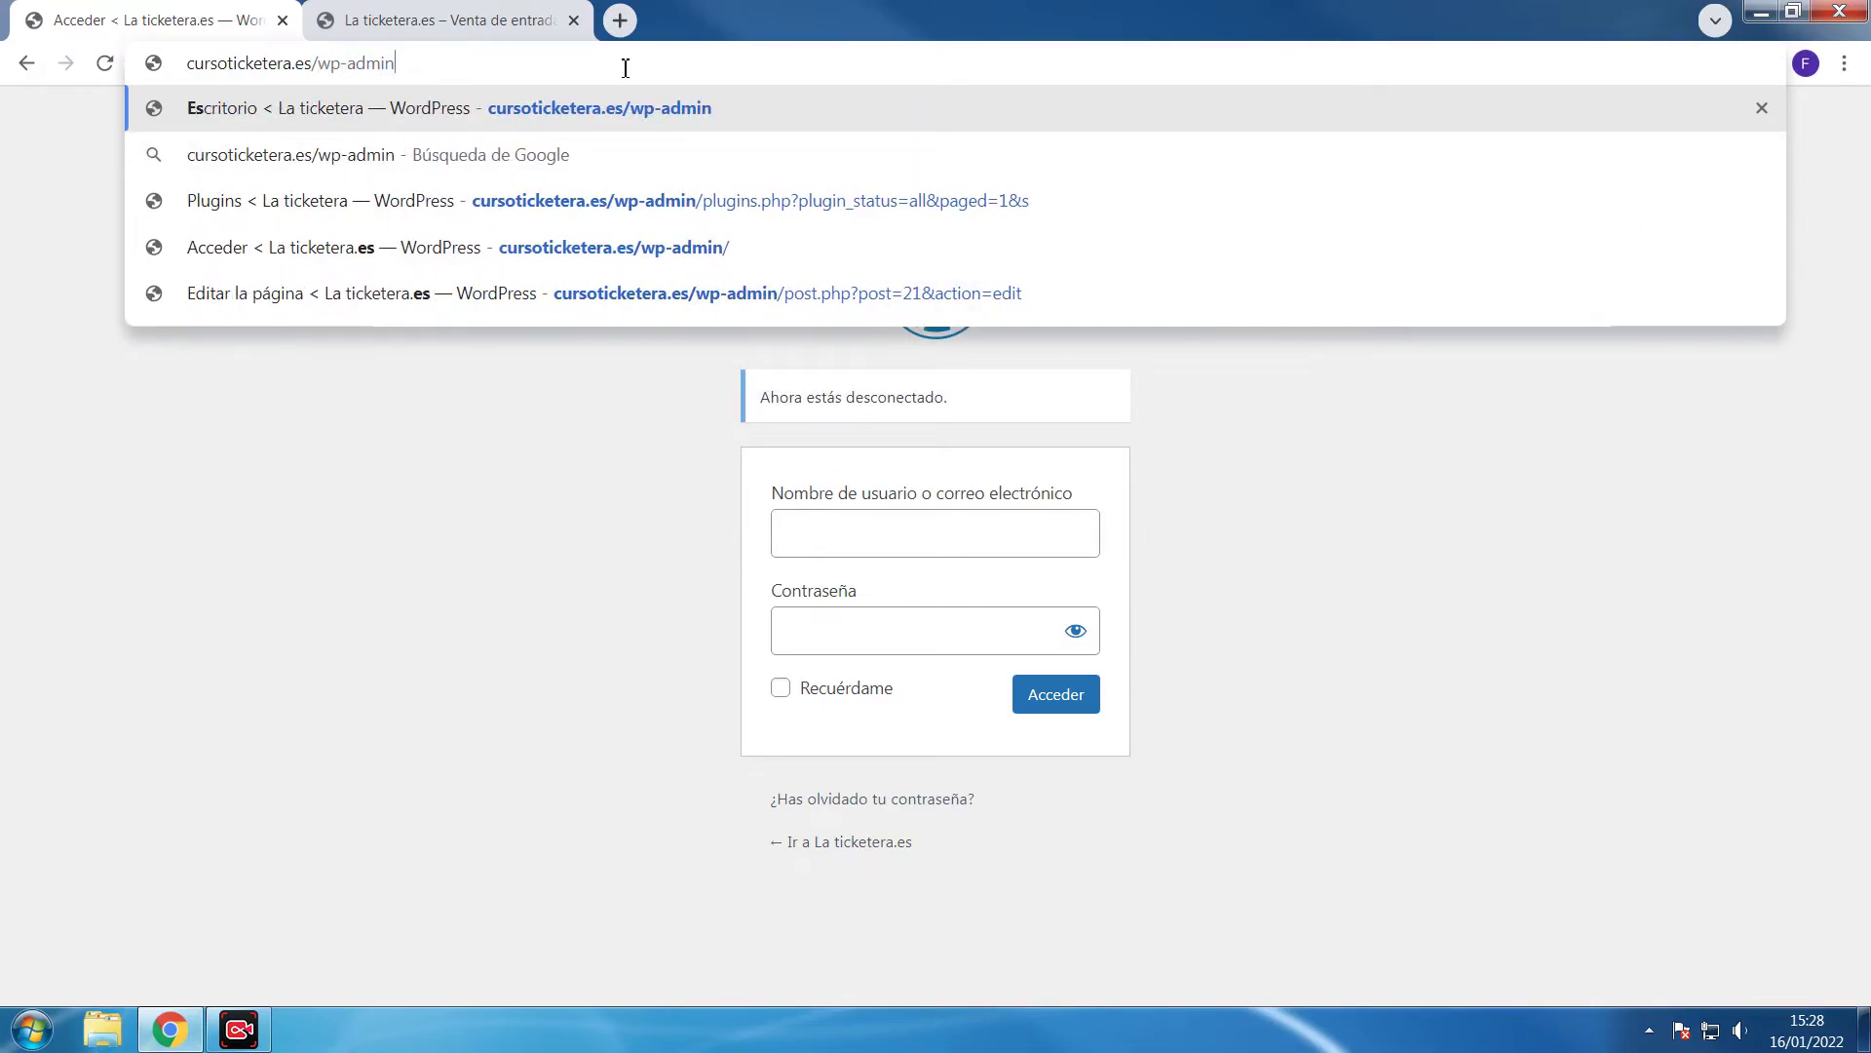
key("Return")
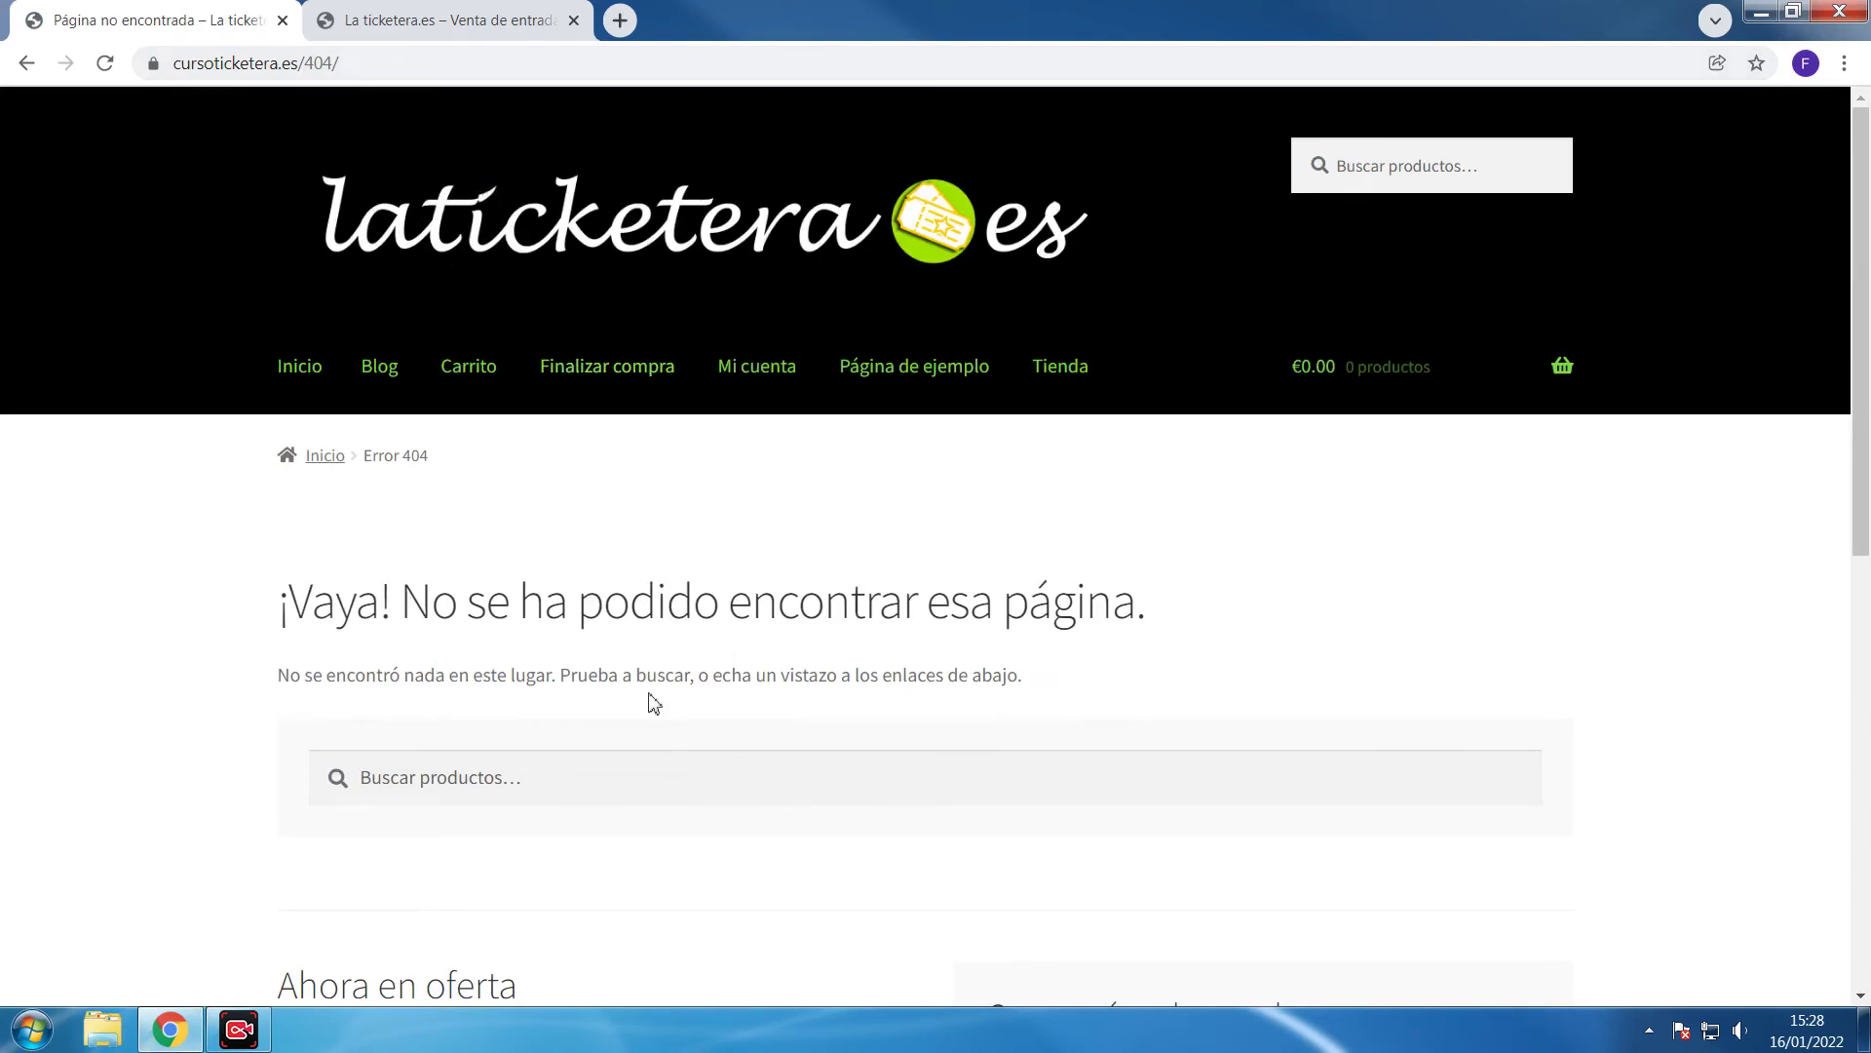
Open cursoticketera.es/privado to load the login form
left_click(319, 64)
left_click(312, 65)
left_click_drag(361, 63, 448, 75)
type("privado")
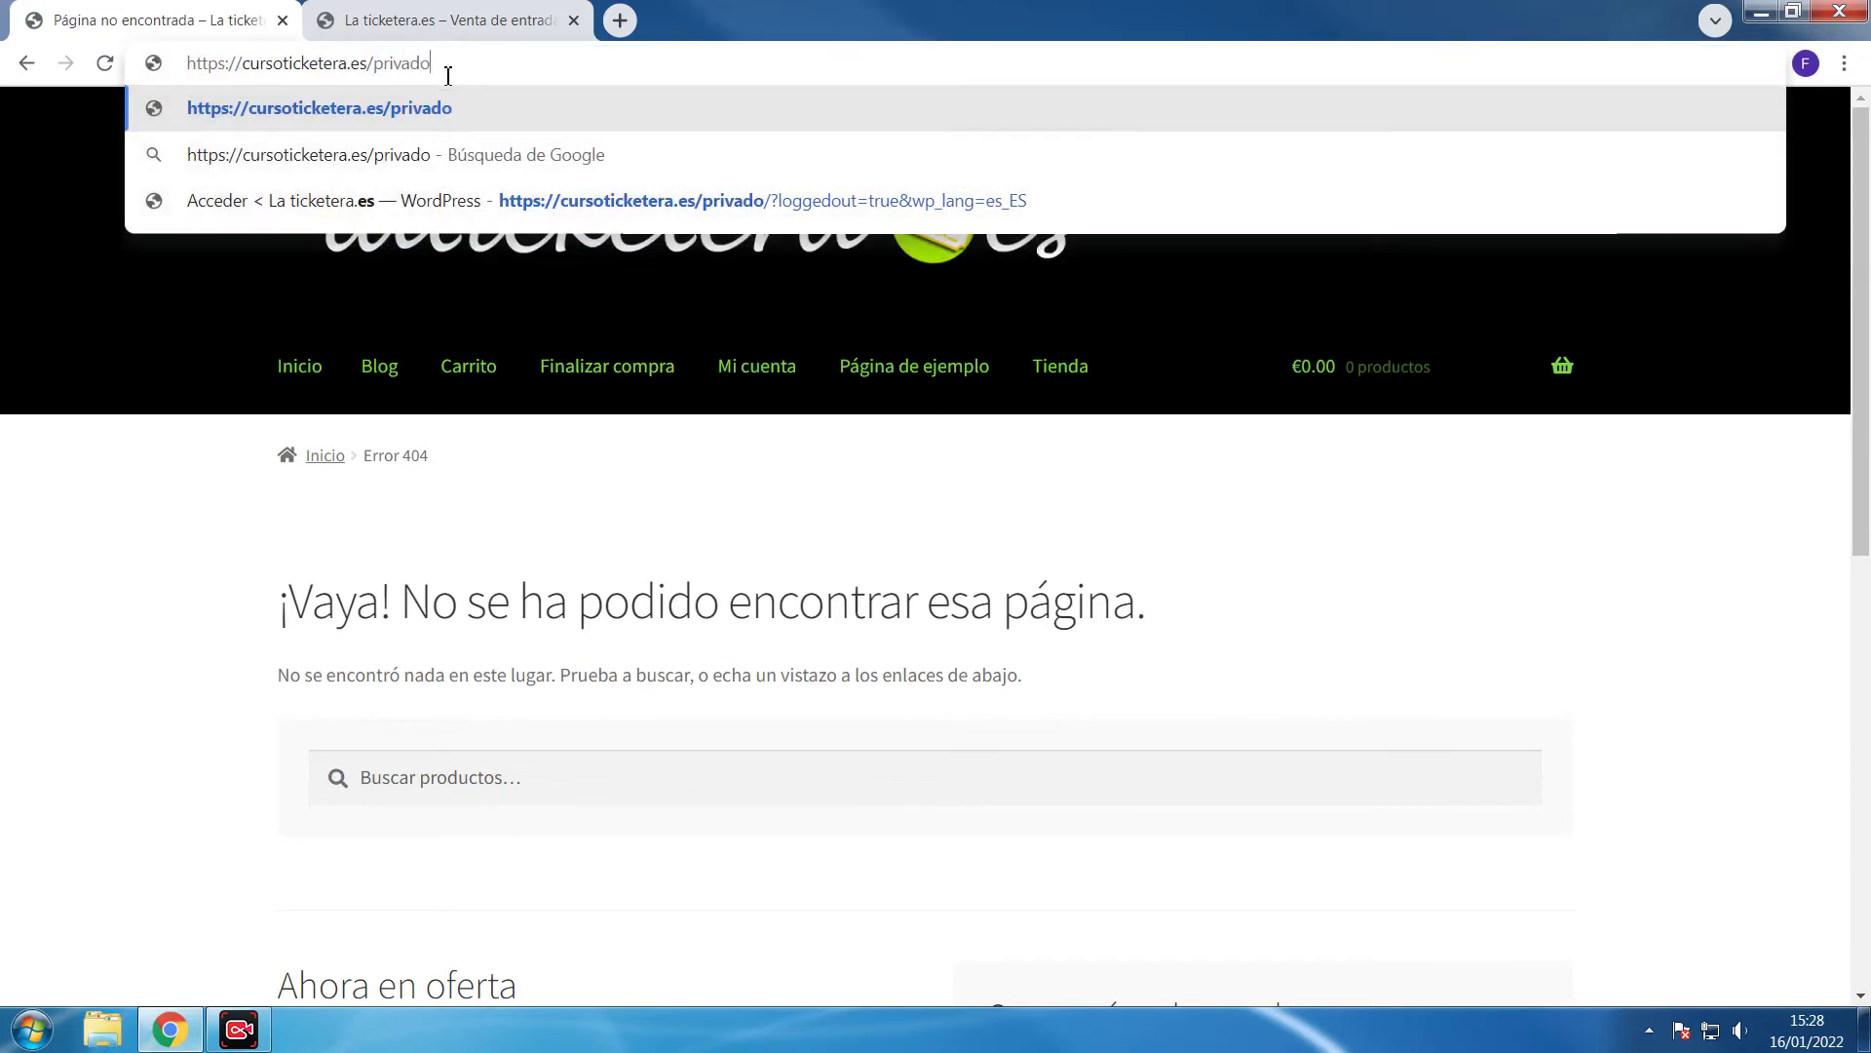
key("Return")
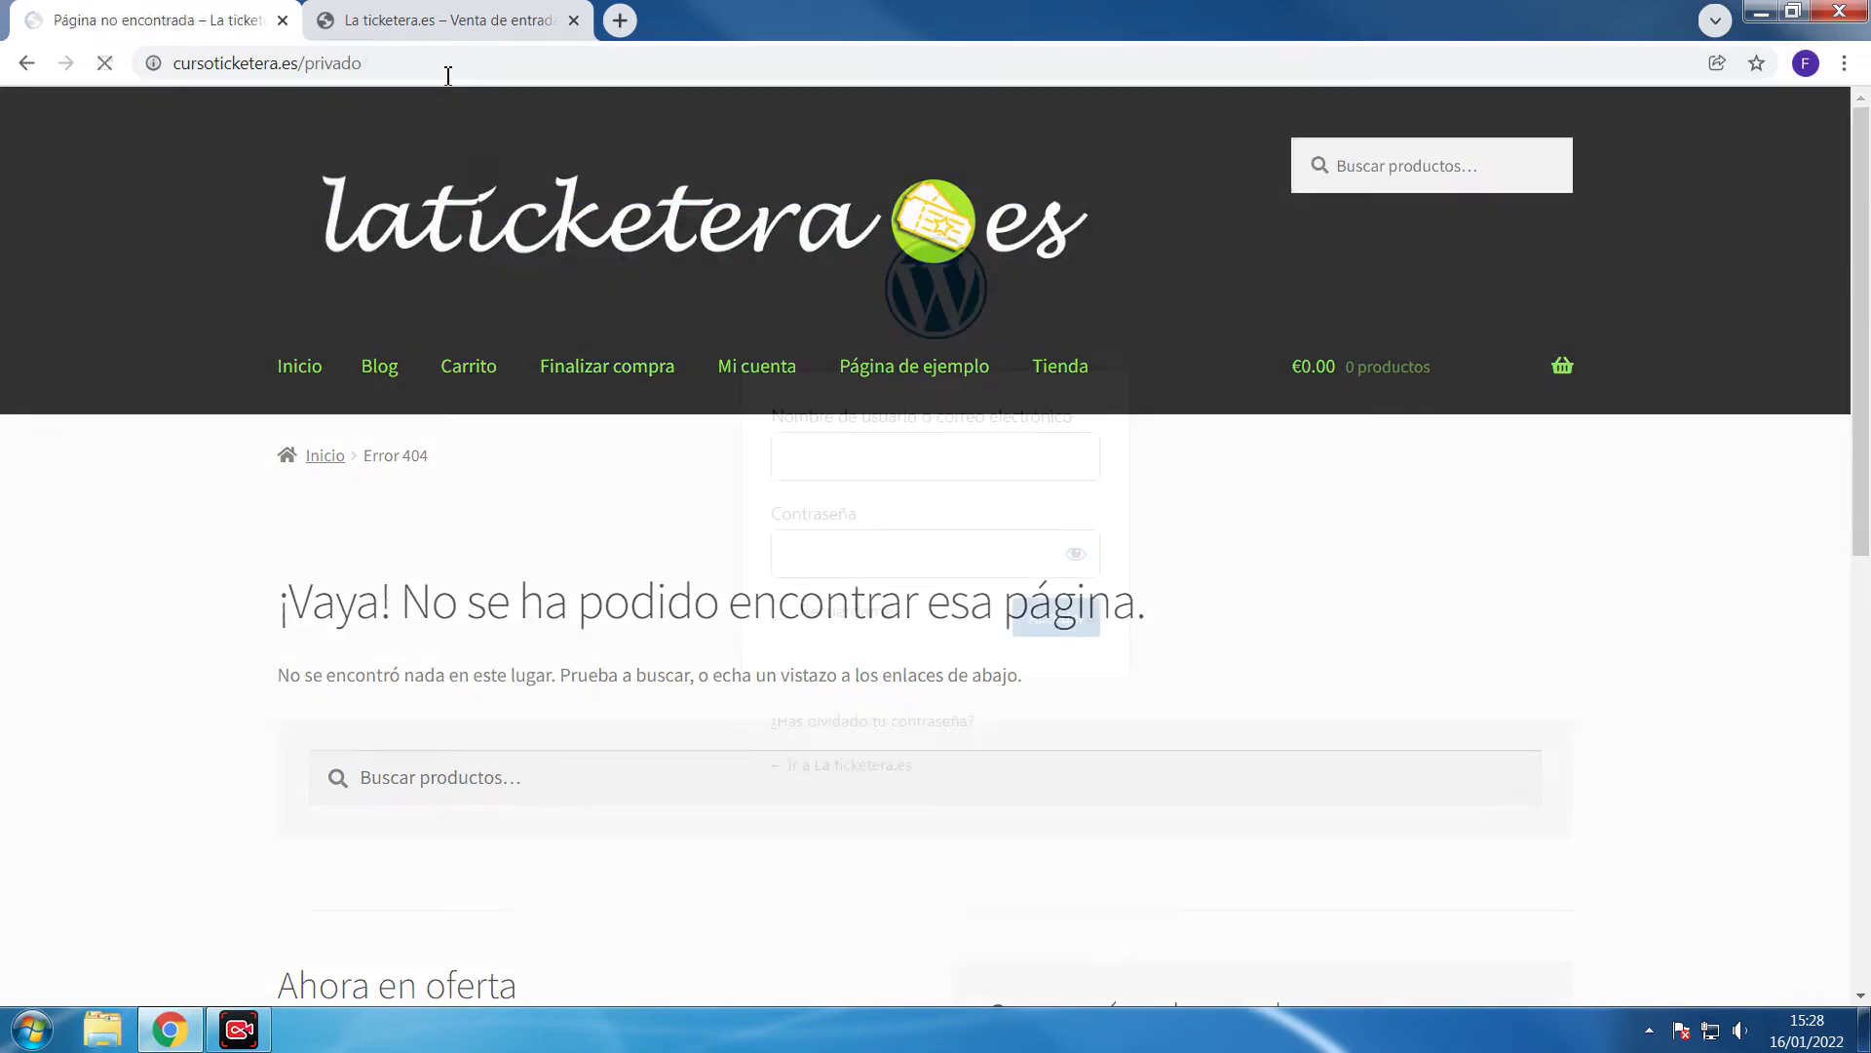